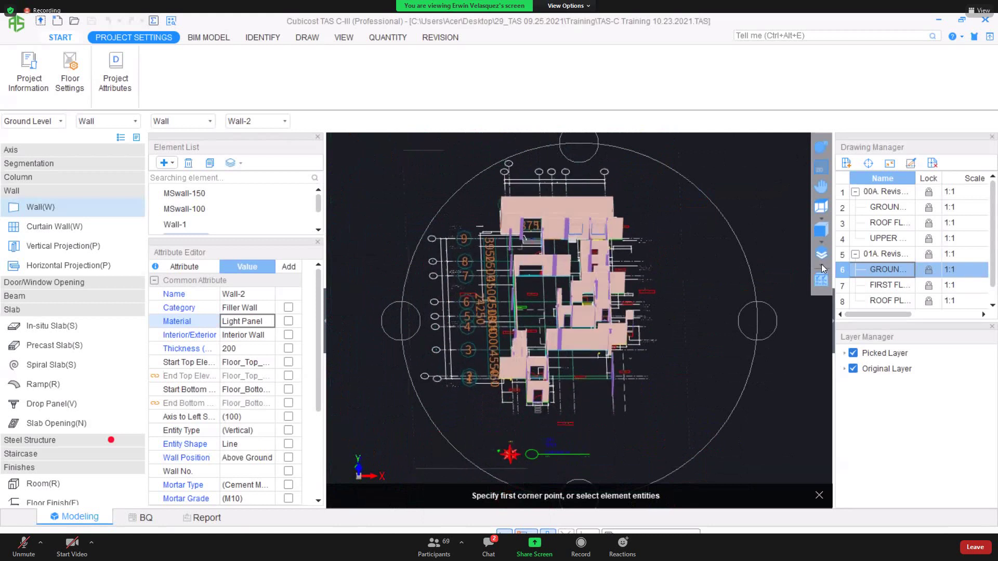
Review the wall entity display settings, inspect the building model from an angle in 3D, and return to the plan view.
left_click(821, 264)
left_click(818, 287)
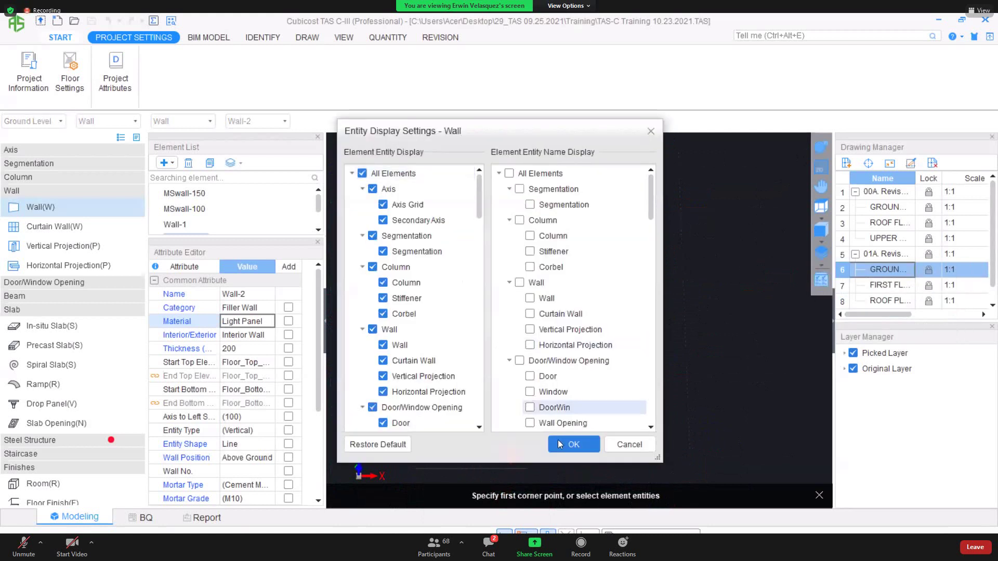
left_click(819, 164)
left_click_drag(582, 265, 638, 270)
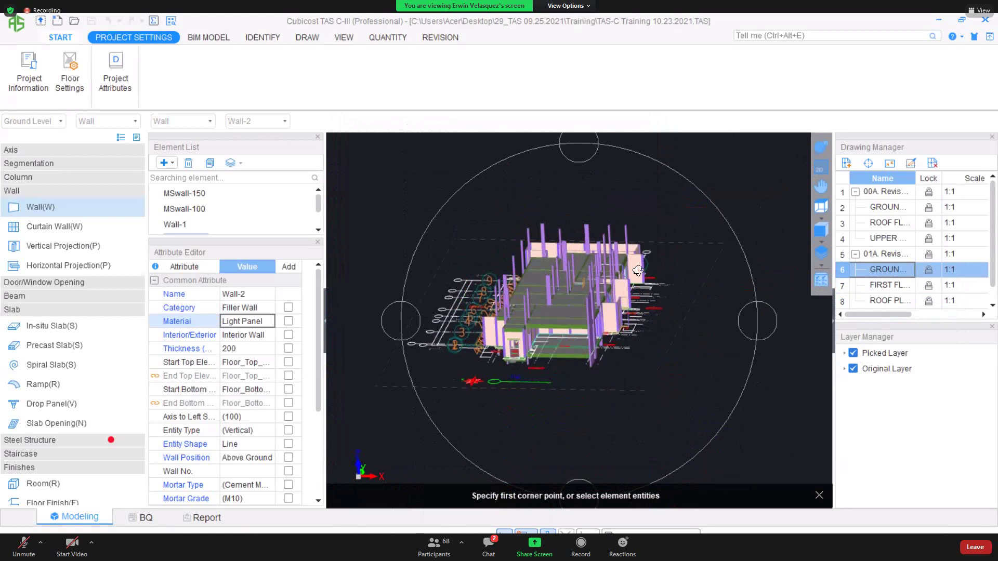
left_click(820, 169)
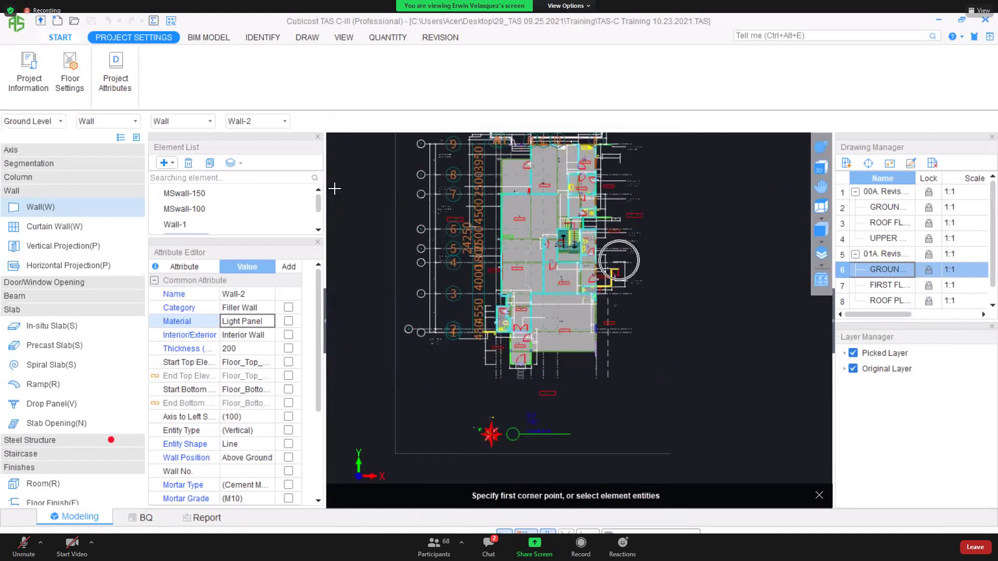
Switch the working floor to Foundation Floor.
left_click(35, 121)
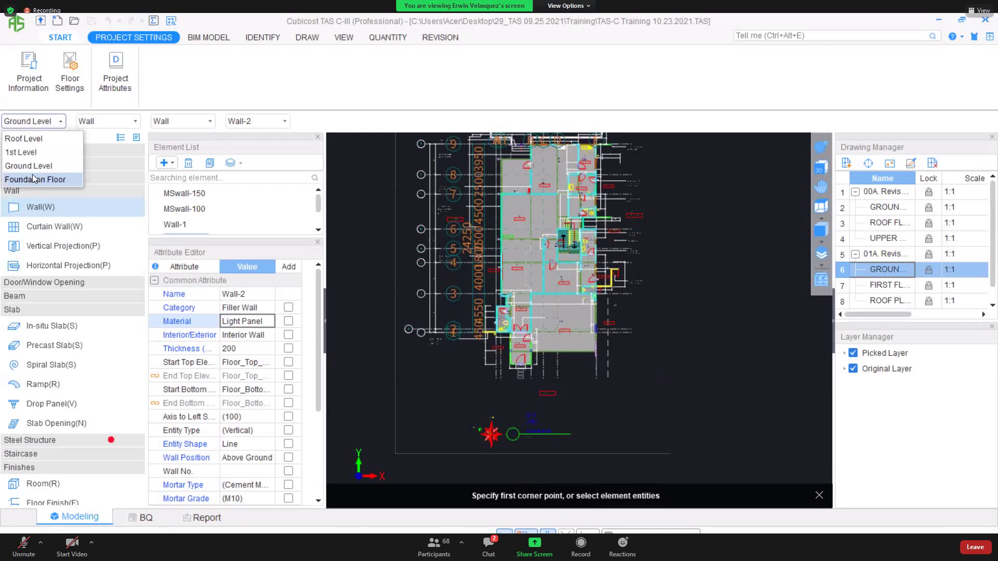
left_click(35, 179)
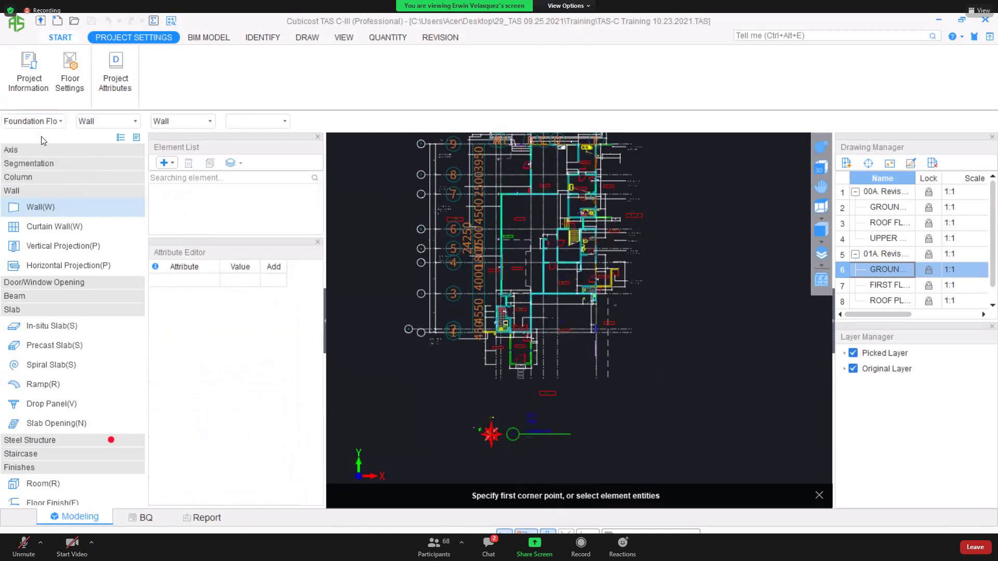
left_click(46, 133)
Begin adding a drawing file and check the contents of the Basic Training Drawing 2019 folder.
left_click(846, 164)
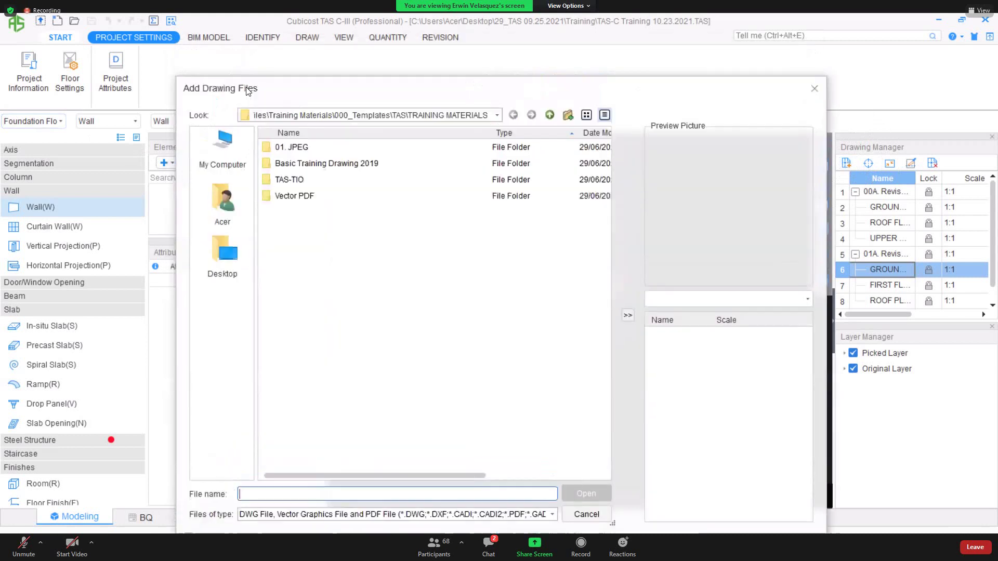
double_click(302, 163)
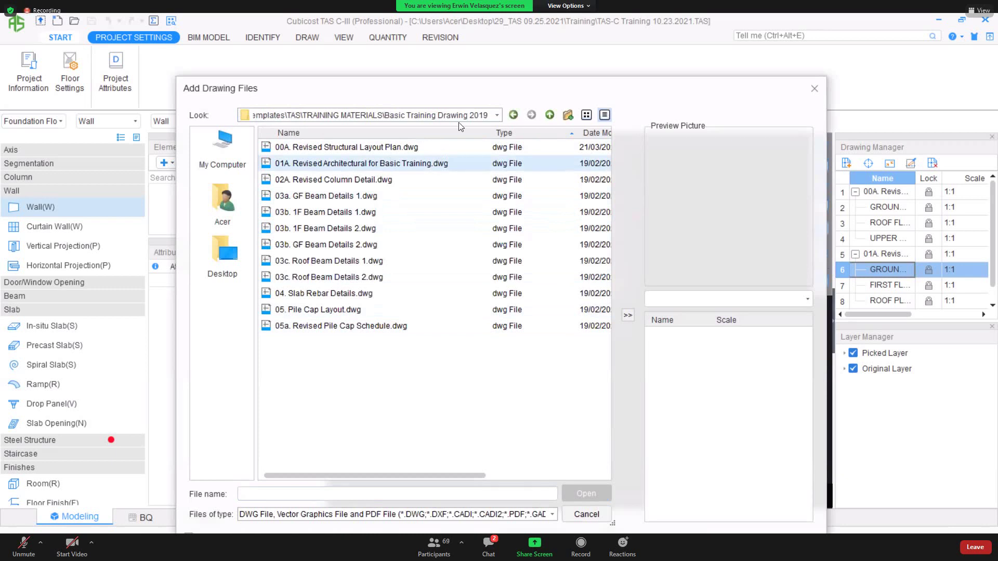
left_click(515, 114)
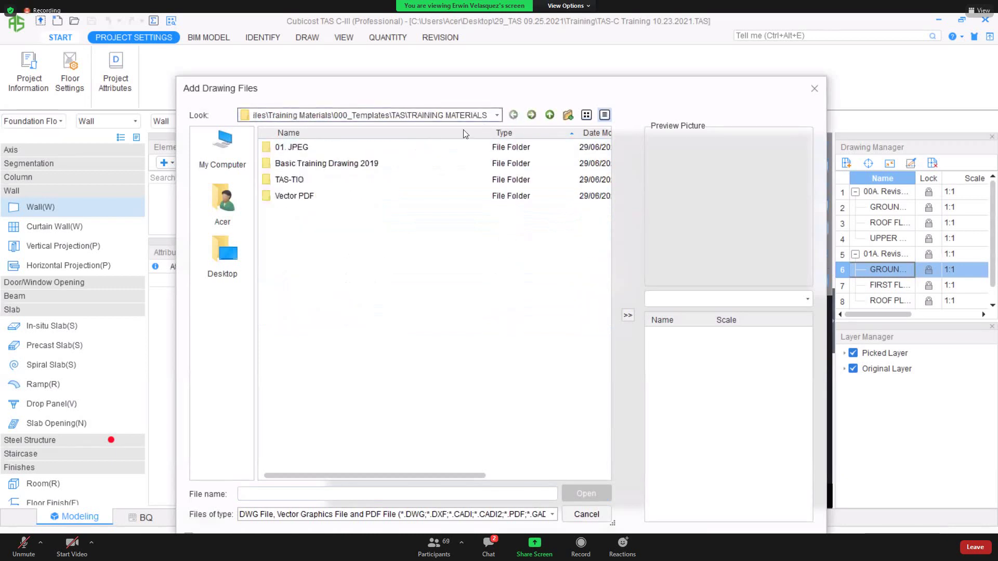
key("ctrl")
key("ctrl")
key("ctrl")
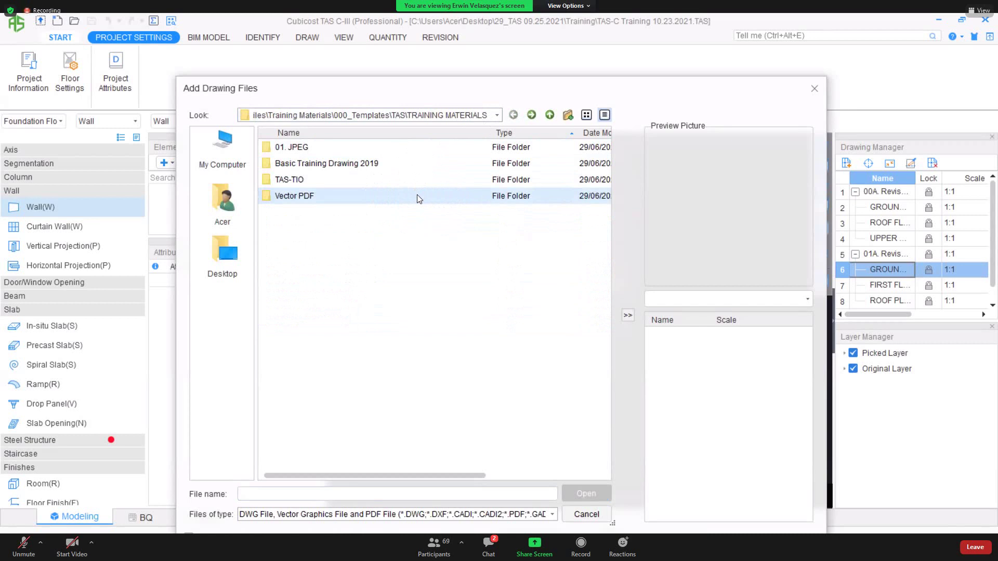
Add the drawing "04. Pile Cap Details.pdf" from the Structural Drawing folder inside Vector PDF\03. PDF.
double_click(417, 196)
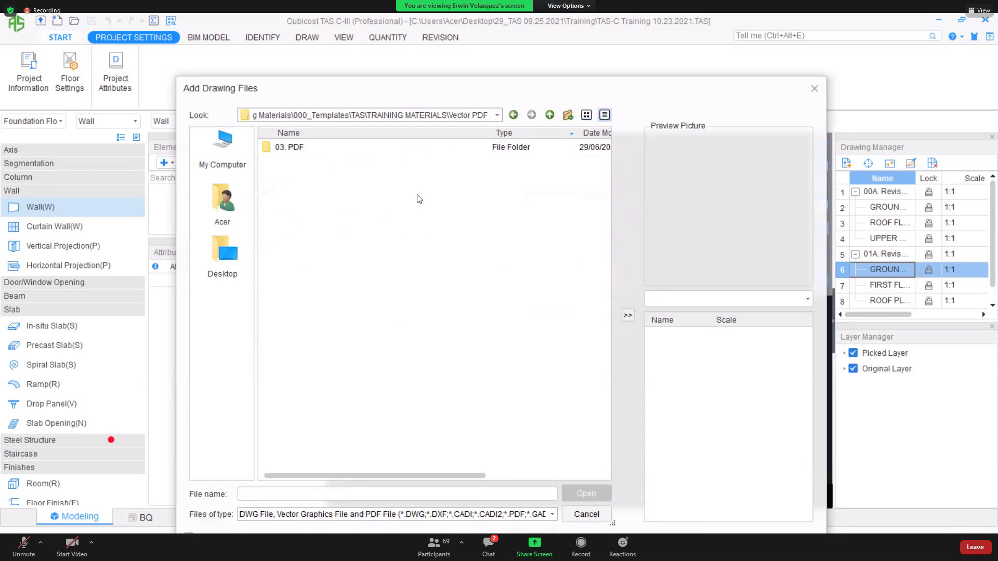
left_click(426, 153)
double_click(428, 148)
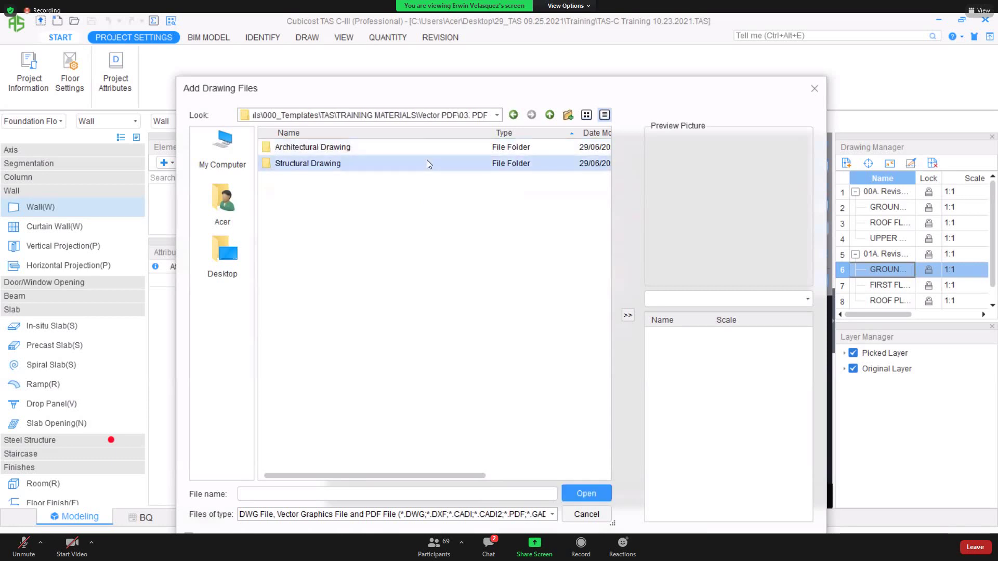
double_click(429, 165)
left_click(428, 164)
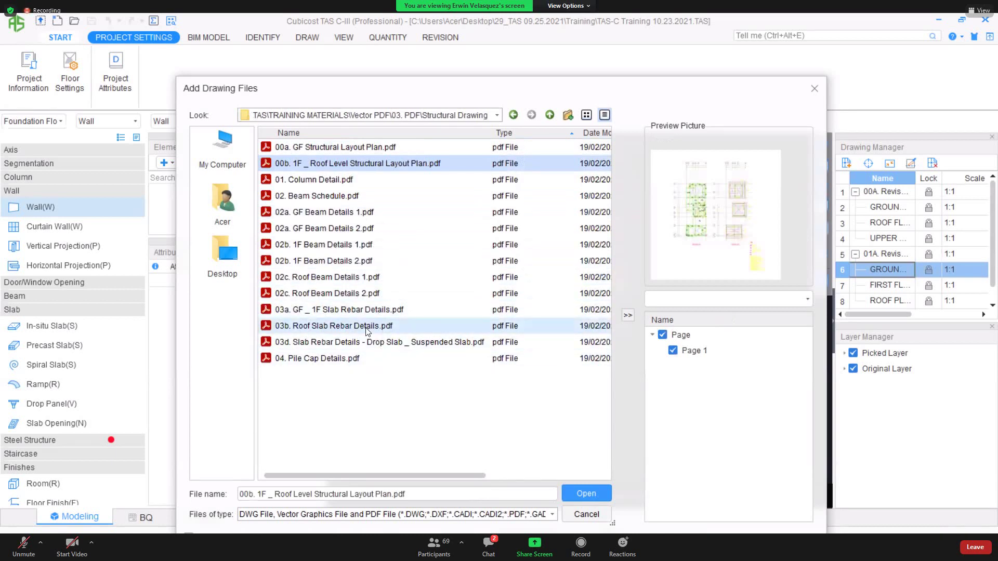
left_click(362, 358)
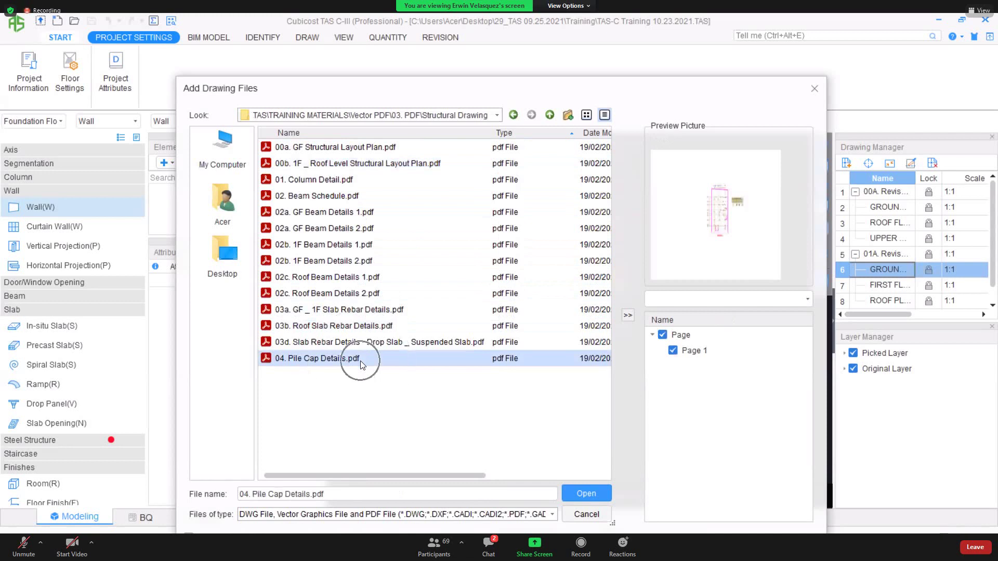
key("ctrl")
key("ctrl")
key("Return")
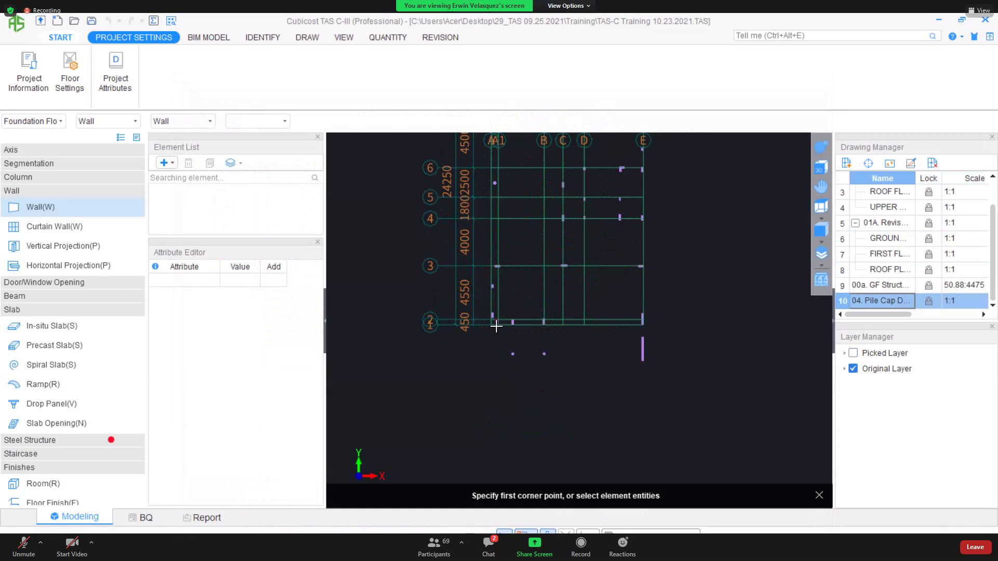
Start scaling the pile cap drawing and select its whole layout plan together with the schedule and details as the area to scale.
scroll(497, 326, "up", 5)
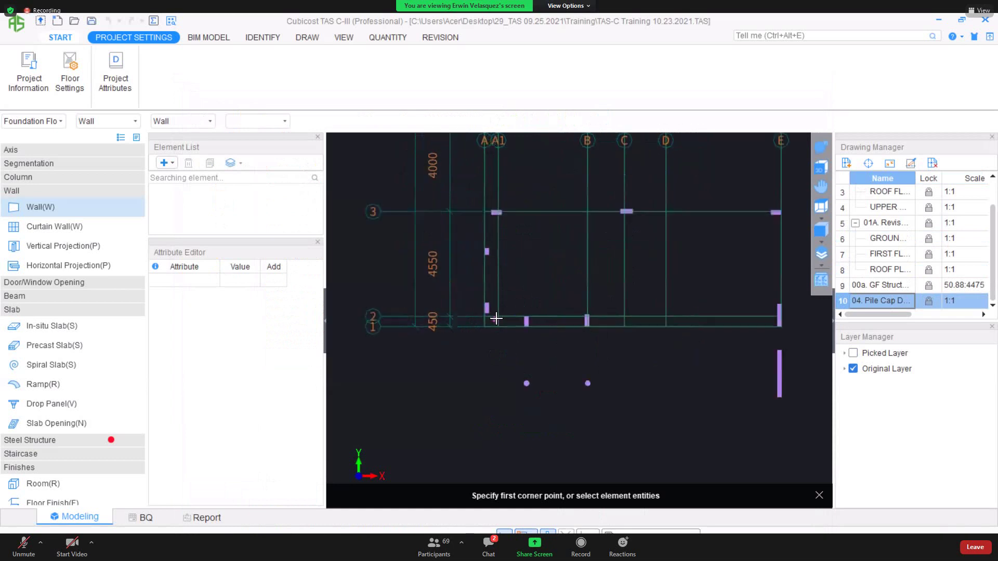
scroll(498, 323, "up", 8)
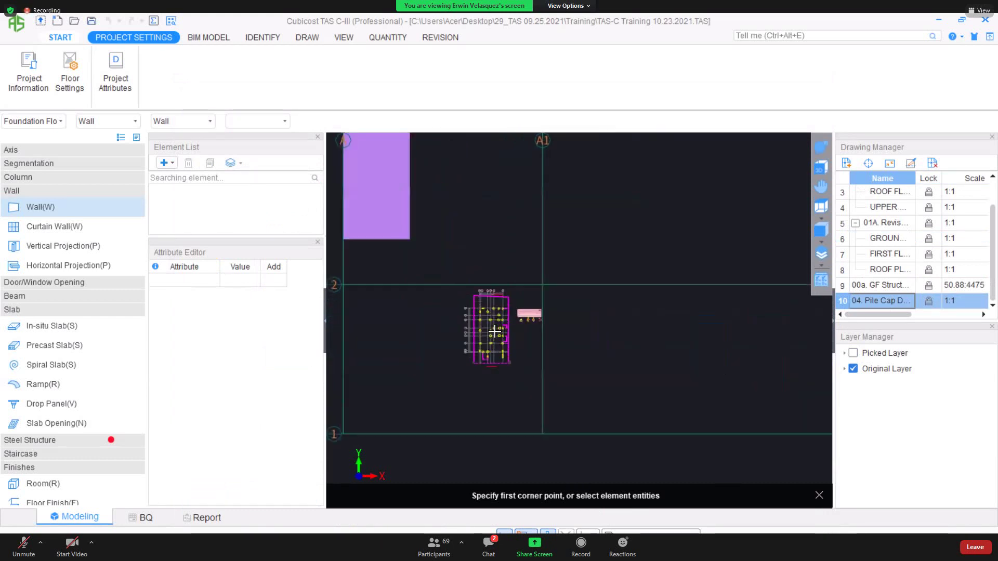
scroll(495, 331, "up", 4)
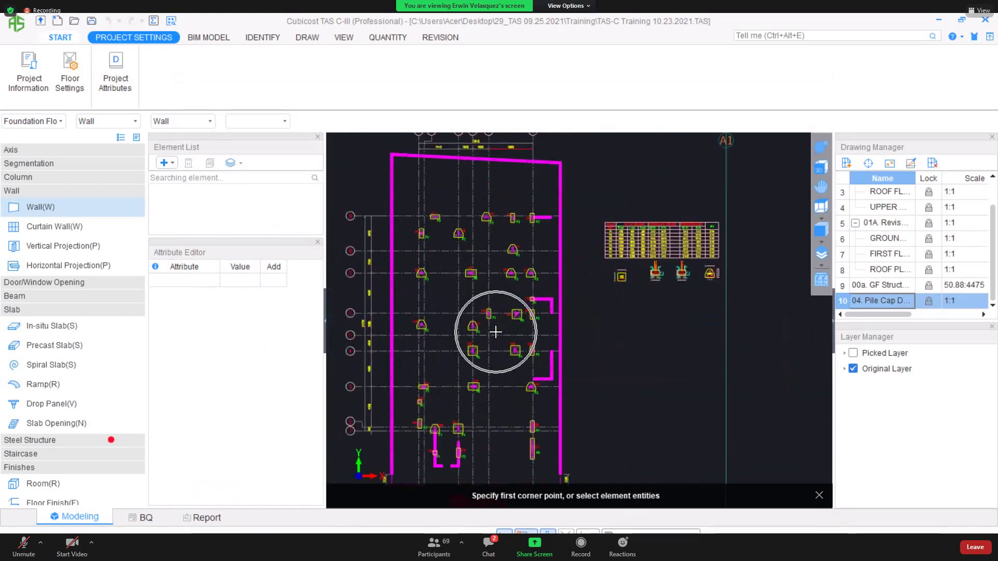
scroll(495, 332, "down", 2)
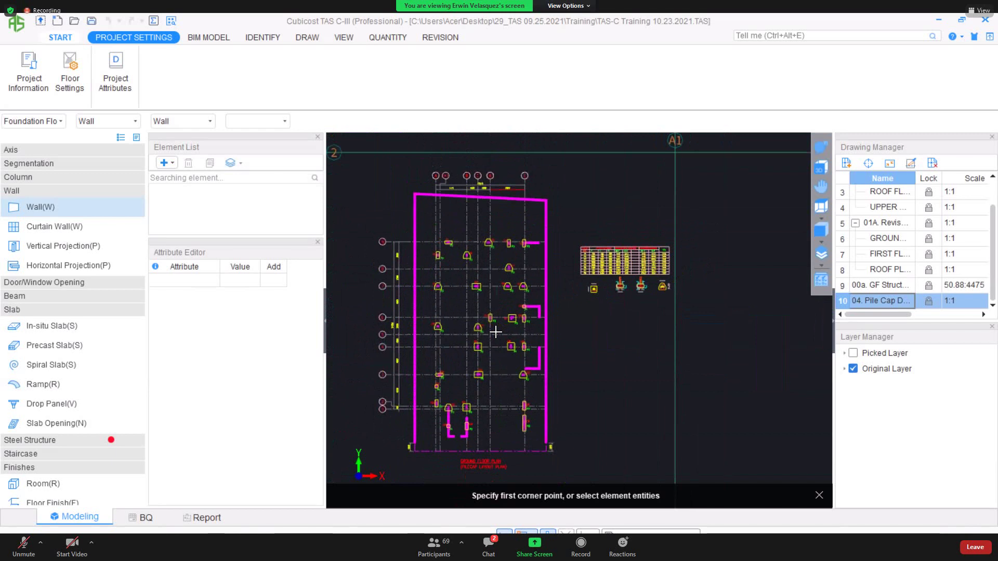
scroll(495, 331, "down", 3)
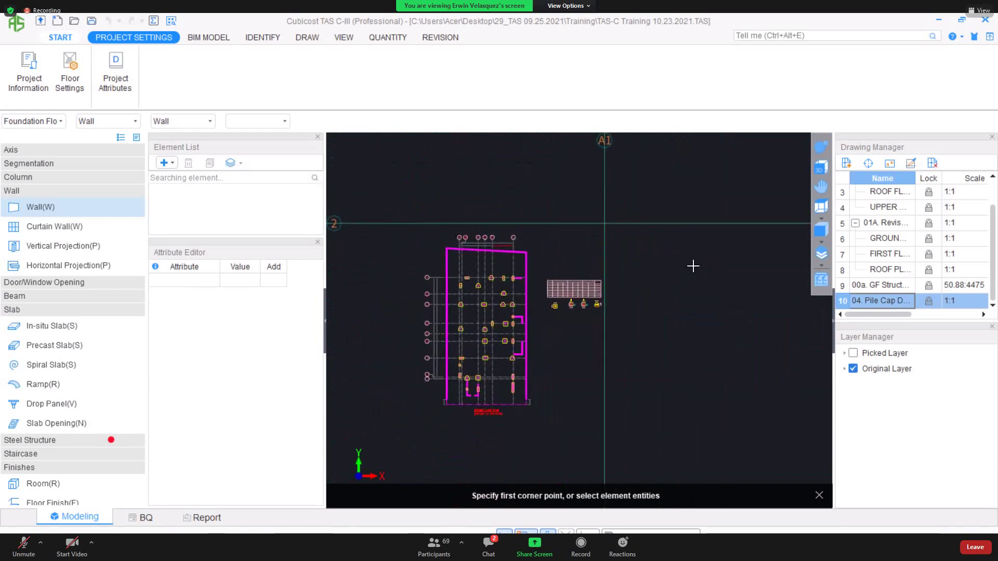
scroll(438, 356, "up", 3)
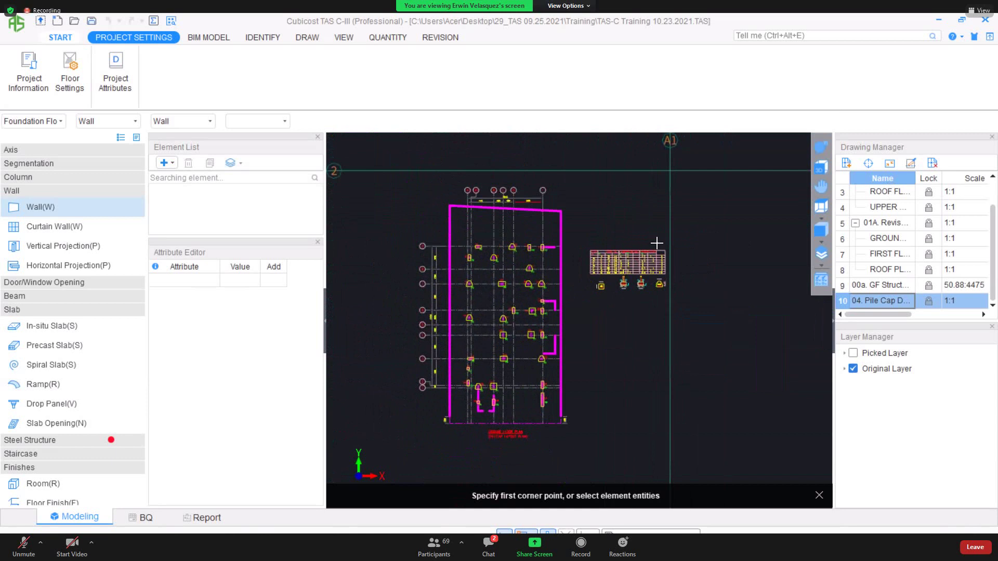
left_click(890, 163)
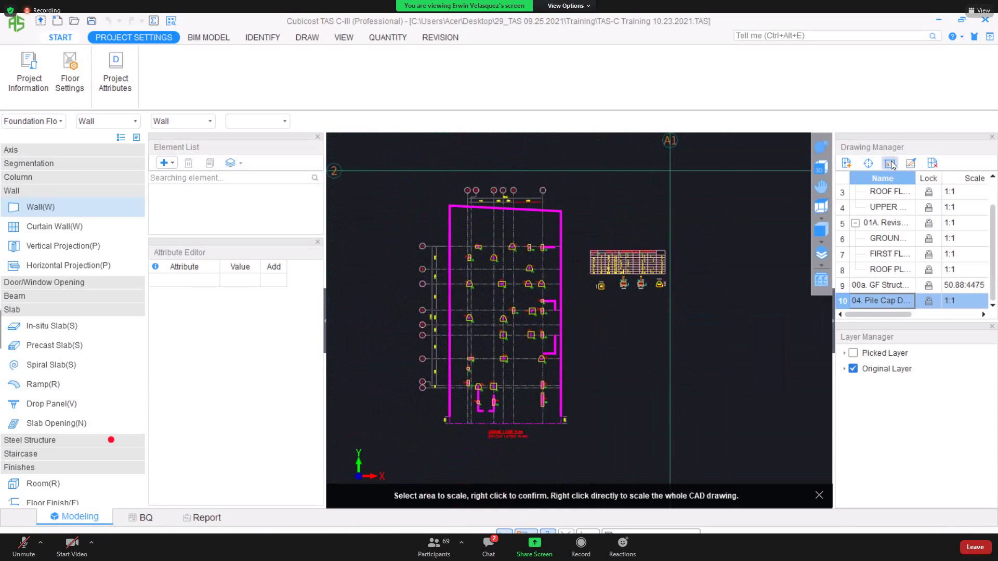
left_click(375, 158)
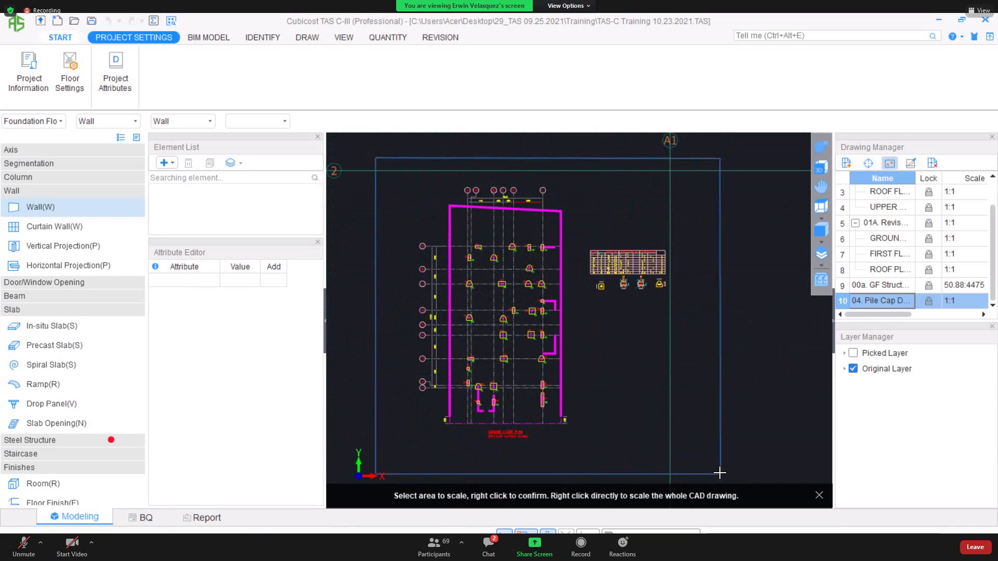
left_click(720, 473)
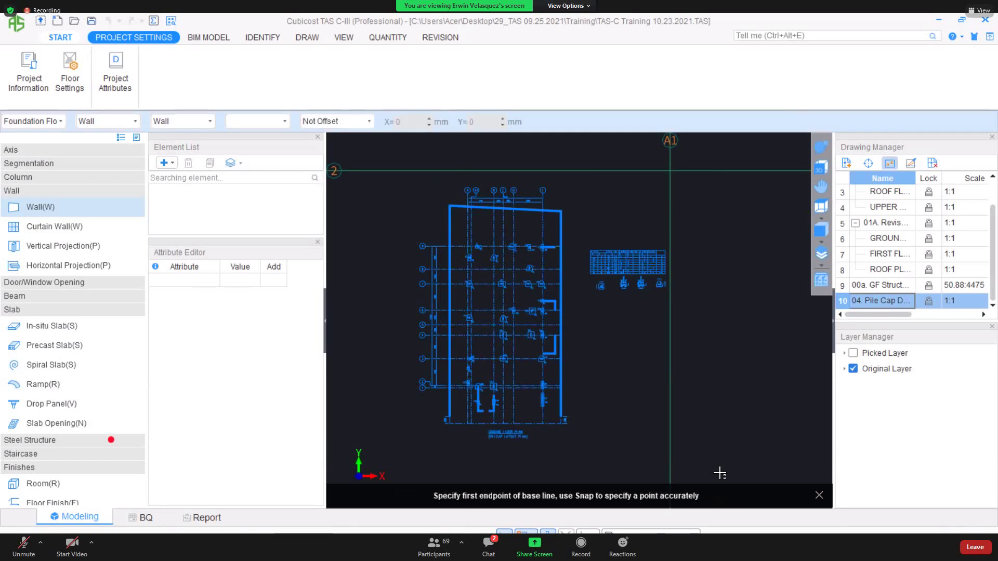
right_click(719, 473)
Scale the selected drawing by taking the dimension line between grids A and B as baseline and entering an actual length of 4475.
scroll(464, 193, "up", 2)
scroll(464, 193, "up", 8)
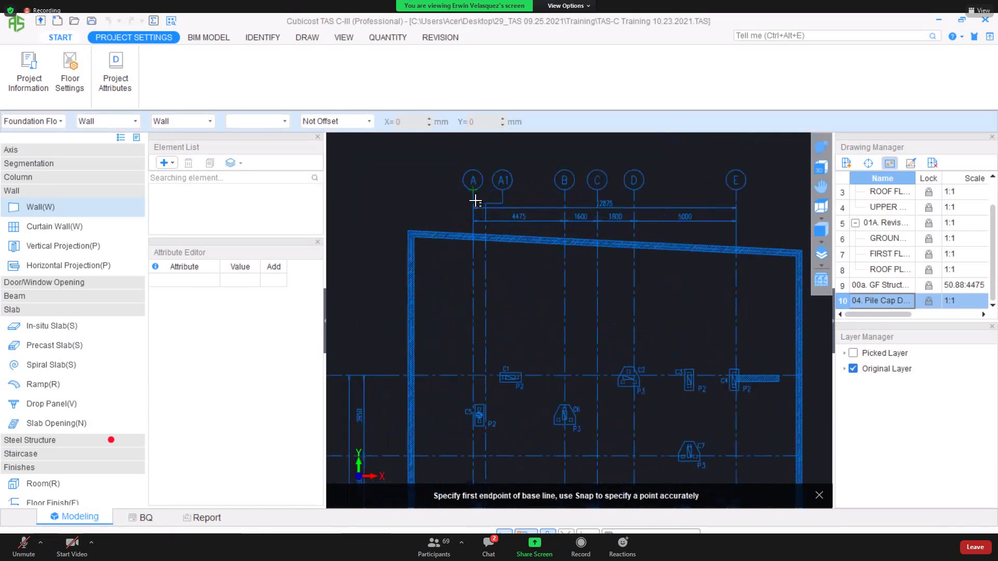
scroll(430, 257, "up", 4)
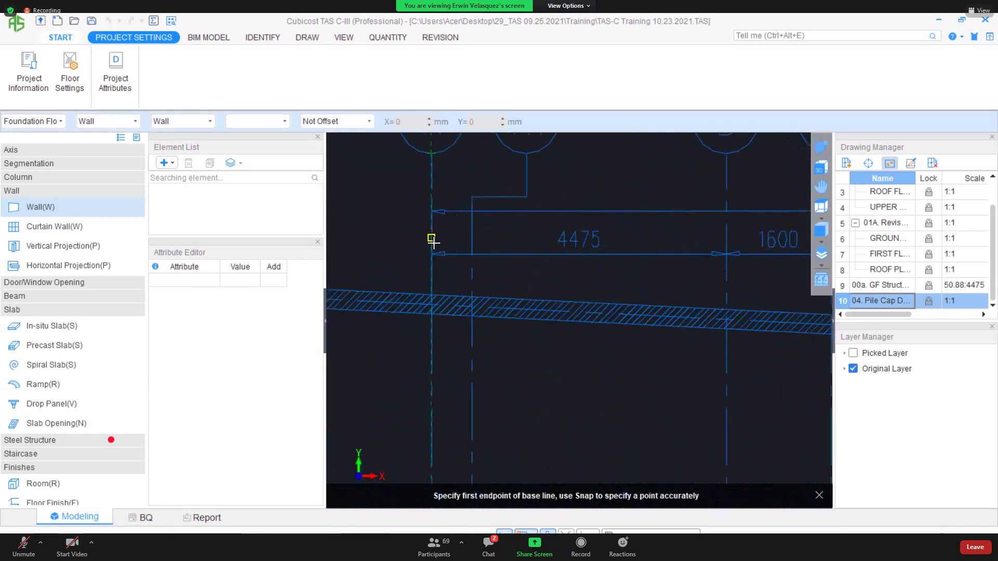
left_click(430, 265)
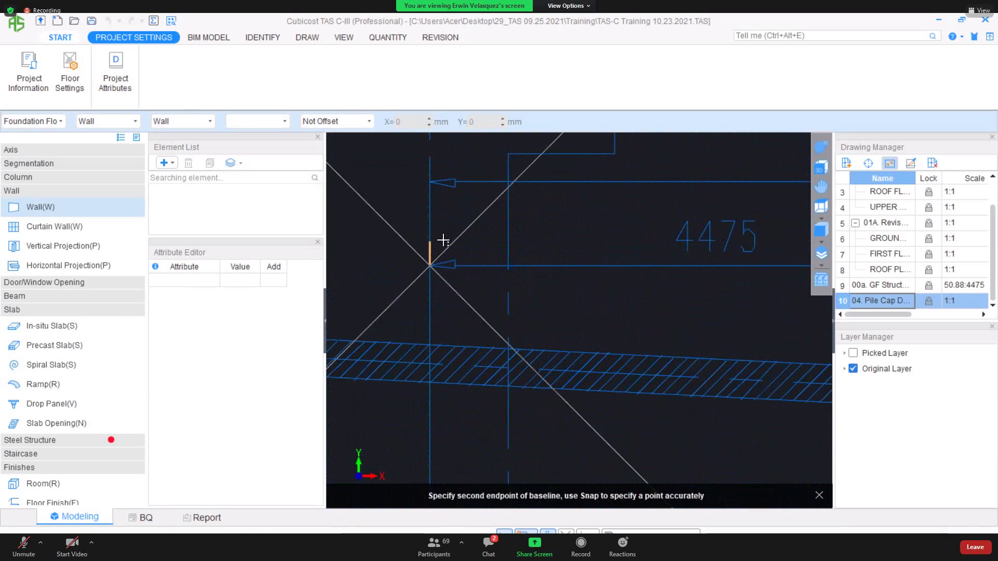
scroll(458, 242, "down", 3)
scroll(545, 248, "down", 2)
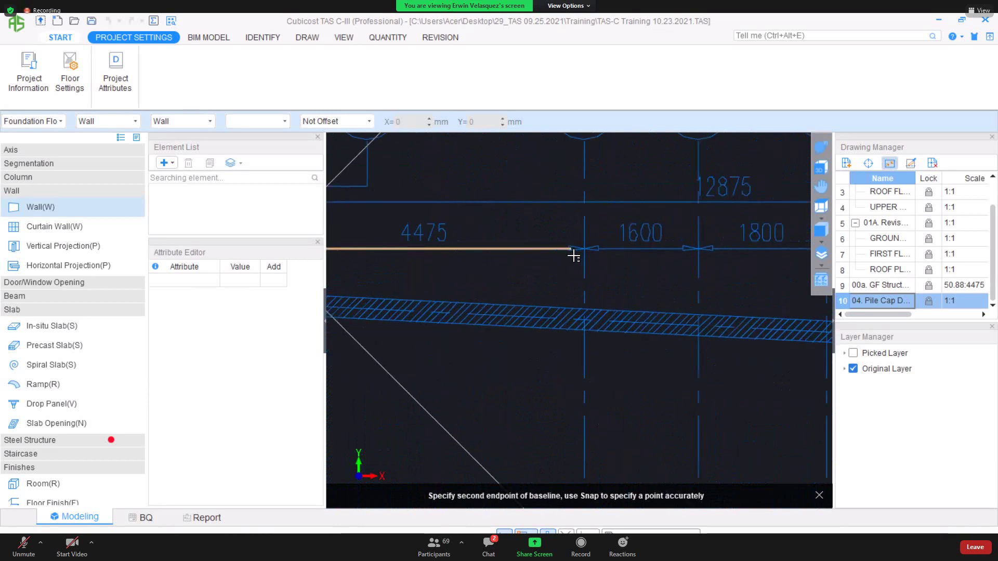
scroll(663, 274, "up", 3)
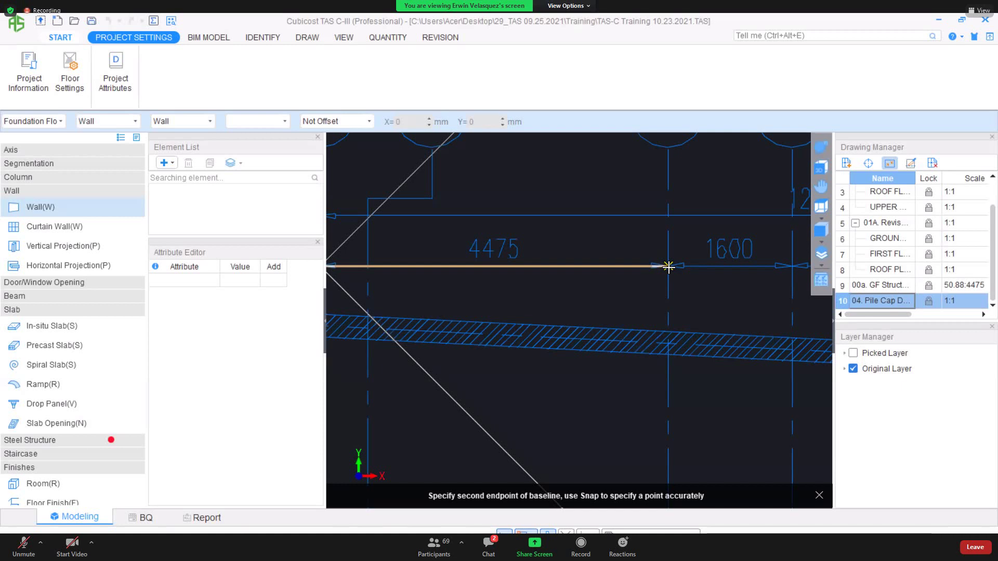
left_click(669, 267)
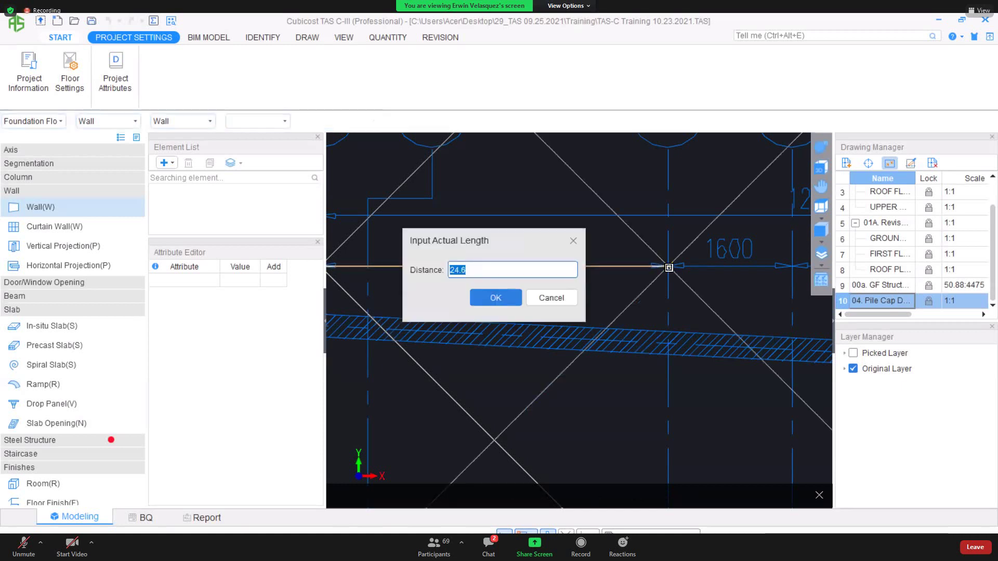
left_click_drag(546, 247, 616, 331)
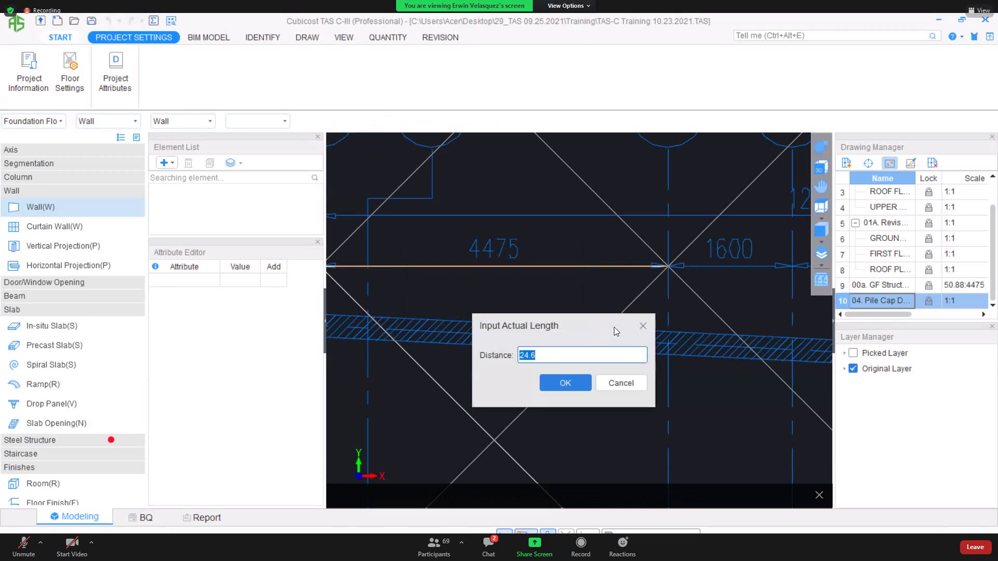
type("4475")
left_click(583, 384)
Position the scaled pile cap drawing by moving its grid A/9 intersection onto the model's axis A/9 intersection.
scroll(598, 364, "down", 5)
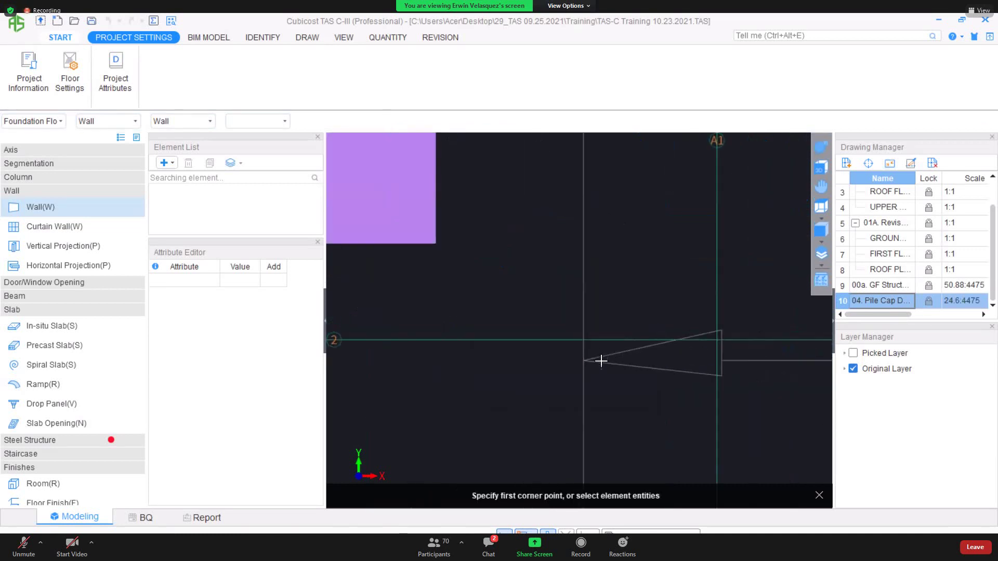
scroll(605, 359, "down", 8)
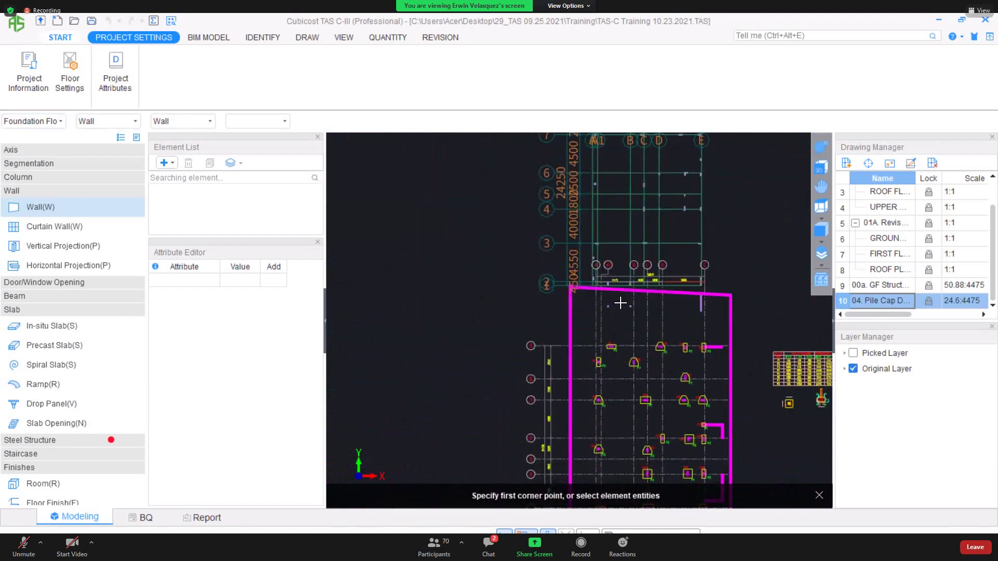
middle_click_drag(598, 339, 603, 272)
scroll(604, 274, "down", 2)
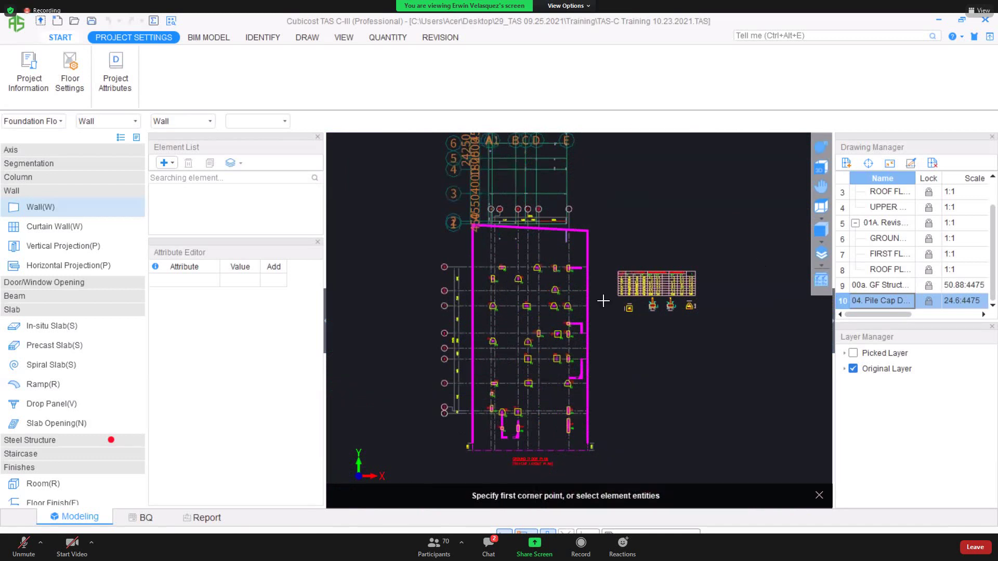
middle_click_drag(603, 301, 641, 349)
scroll(641, 349, "down", 1)
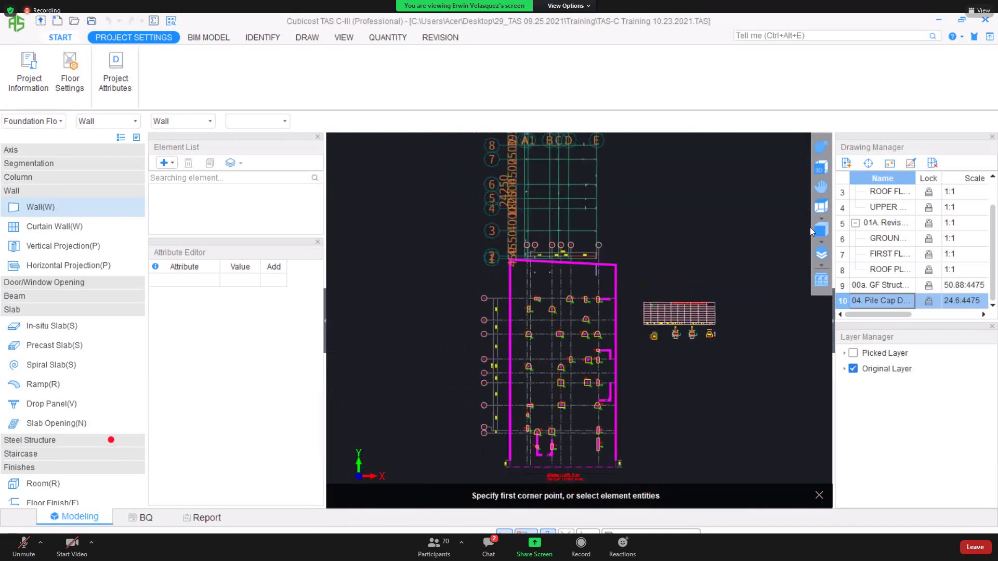
left_click(868, 164)
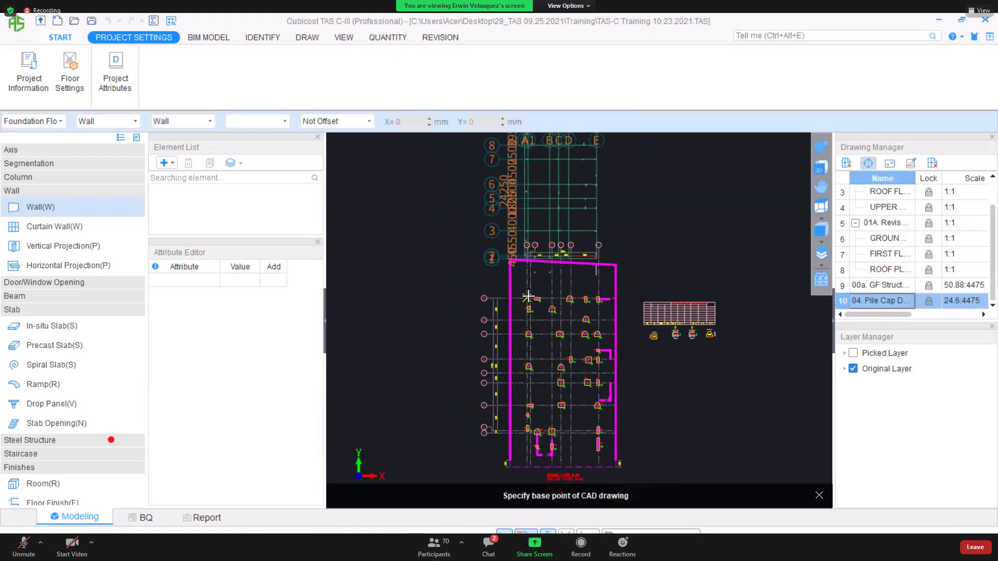
scroll(527, 296, "up", 1)
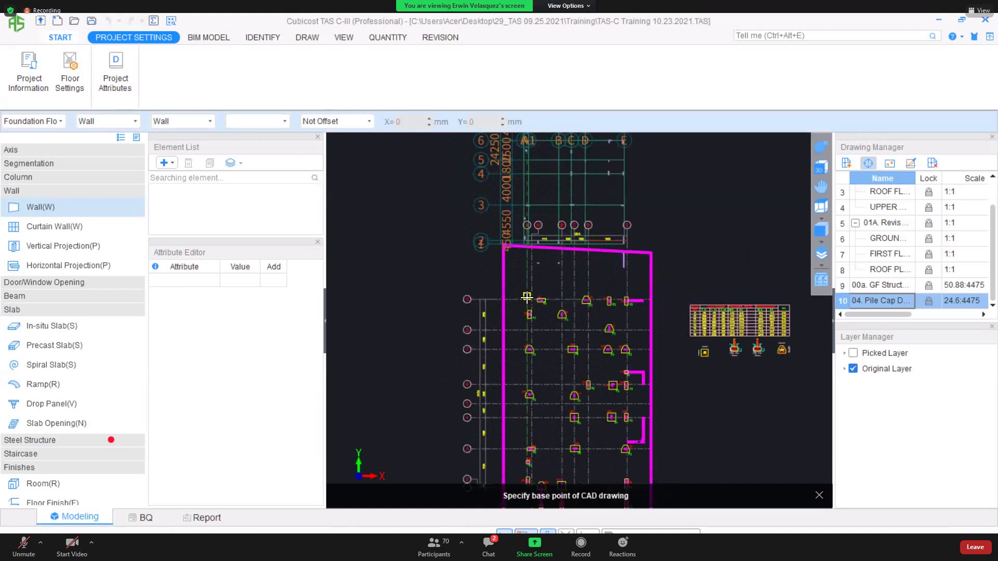
scroll(527, 297, "up", 1)
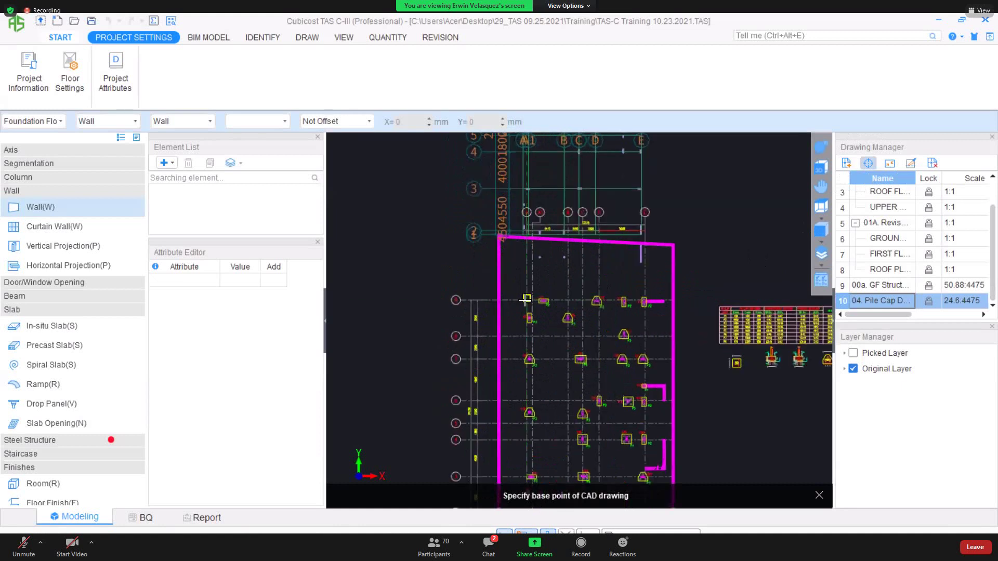
scroll(559, 332, "up", 1)
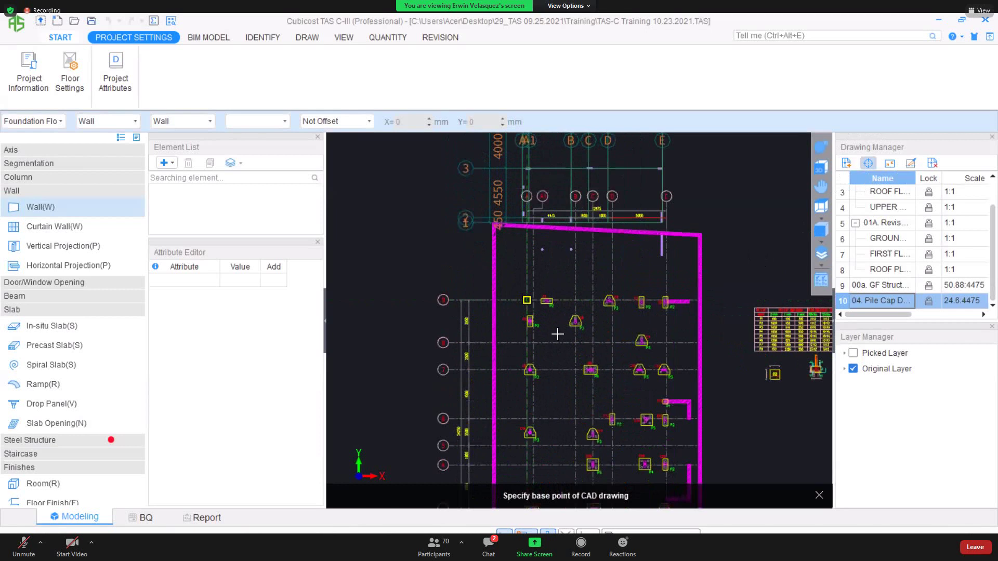
left_click(559, 332)
scroll(563, 323, "up", 1)
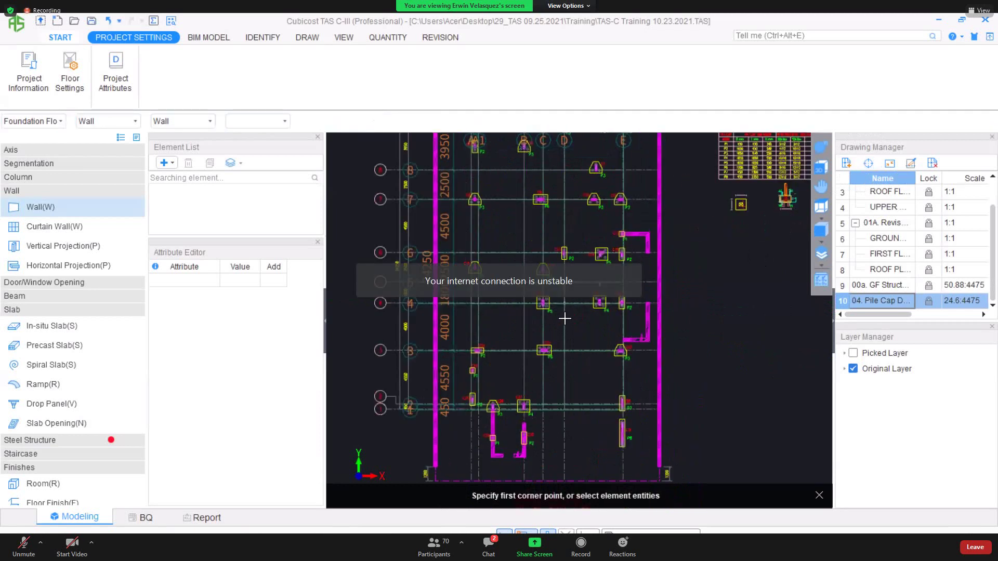
Delete the "04. Pile Cap Details" drawing record from the project.
middle_click_drag(542, 179, 569, 257)
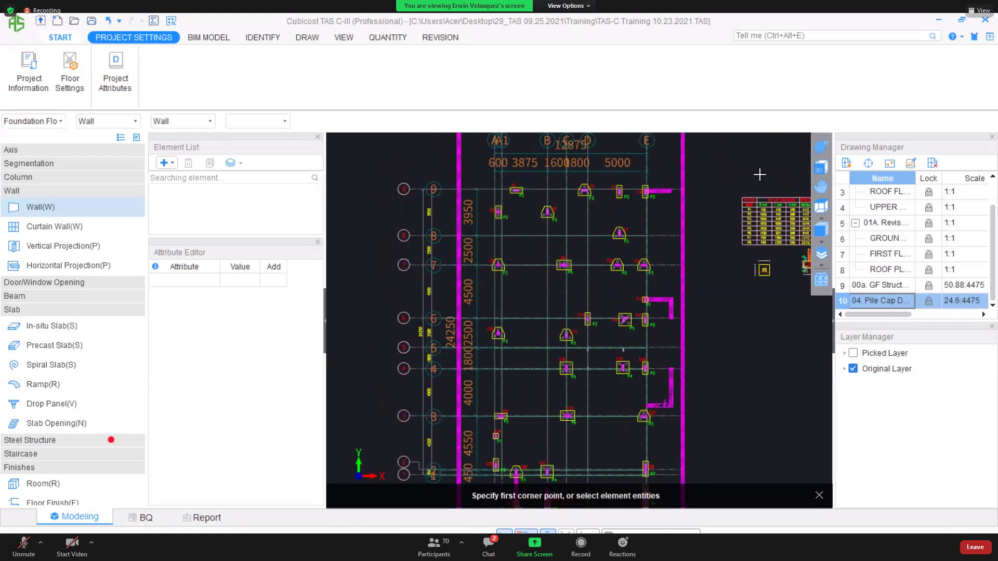
left_click(933, 164)
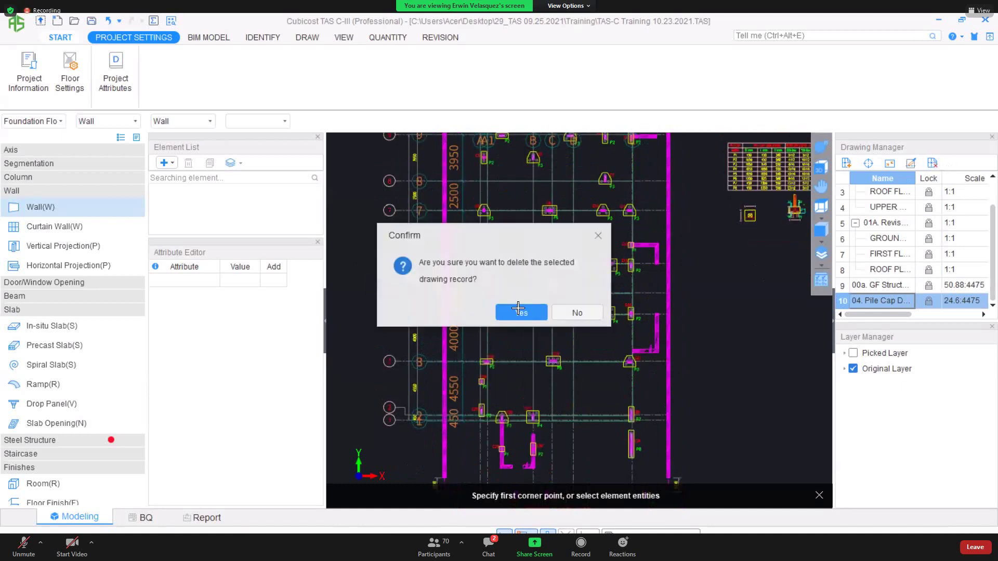
left_click(518, 311)
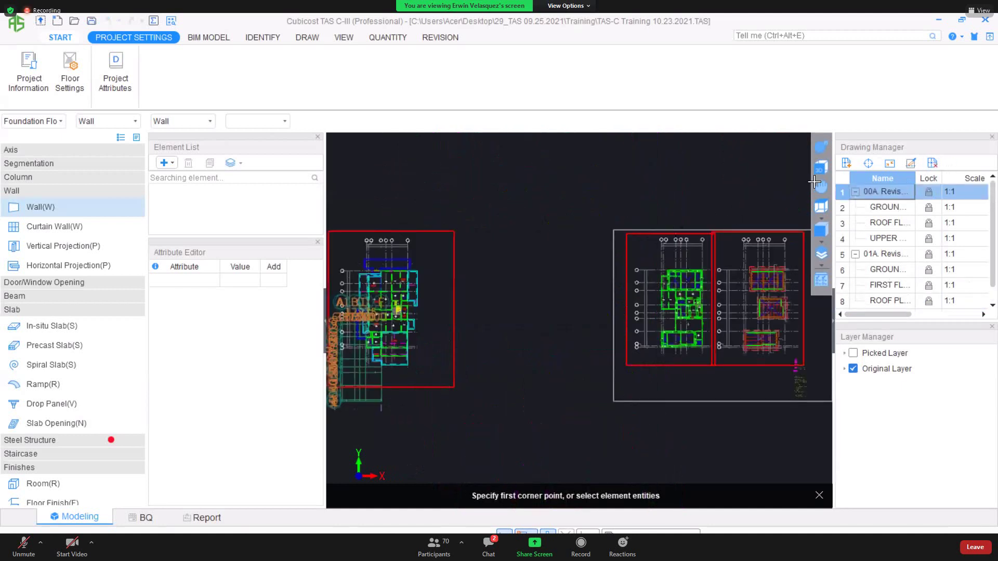
Add "04. Pile Cap Details.pdf" again from the Structural Drawing folder inside TRAINING MATERIALS\Vector PDF\03. PDF.
left_click(846, 165)
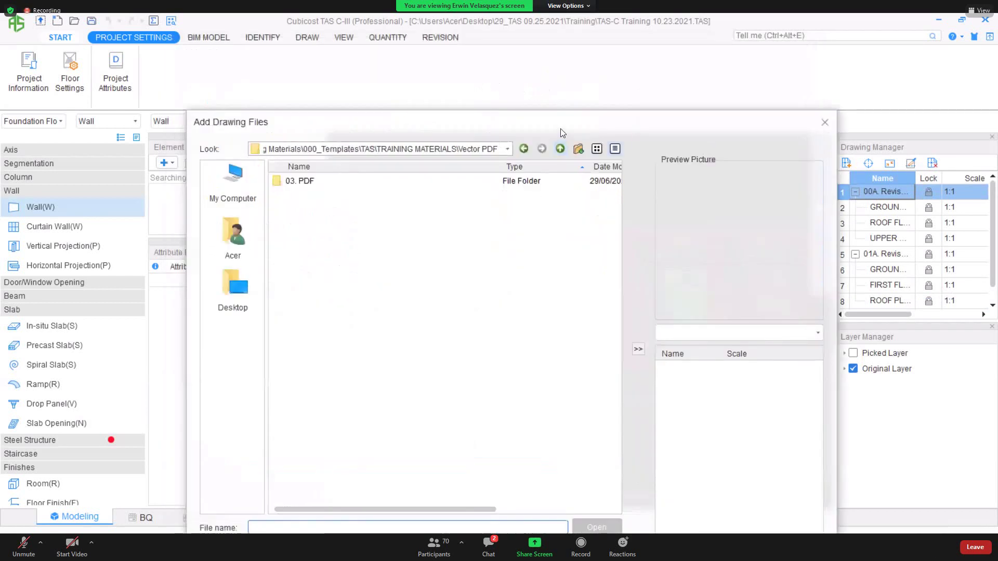
left_click(560, 149)
left_click(560, 149)
left_click(417, 176)
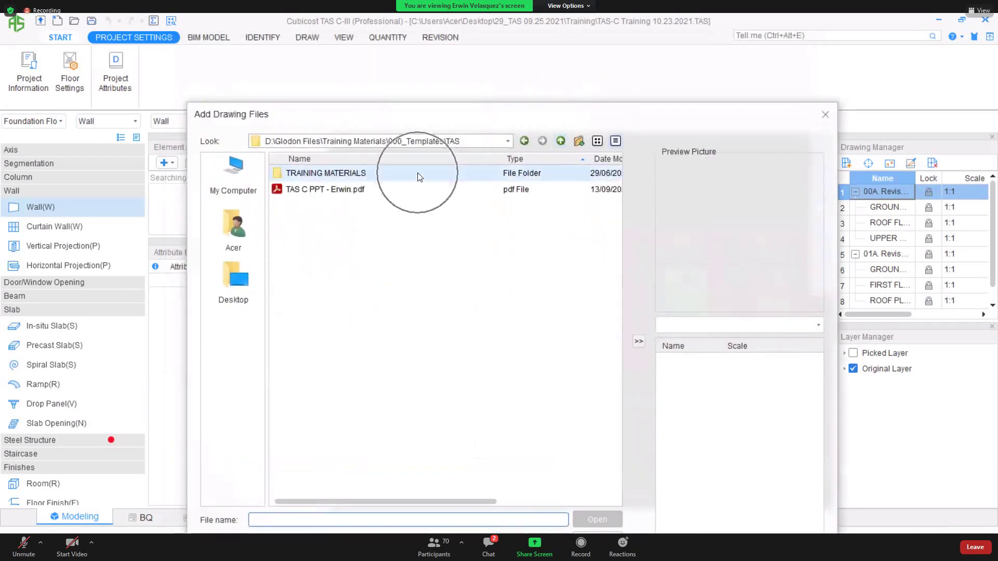
double_click(418, 177)
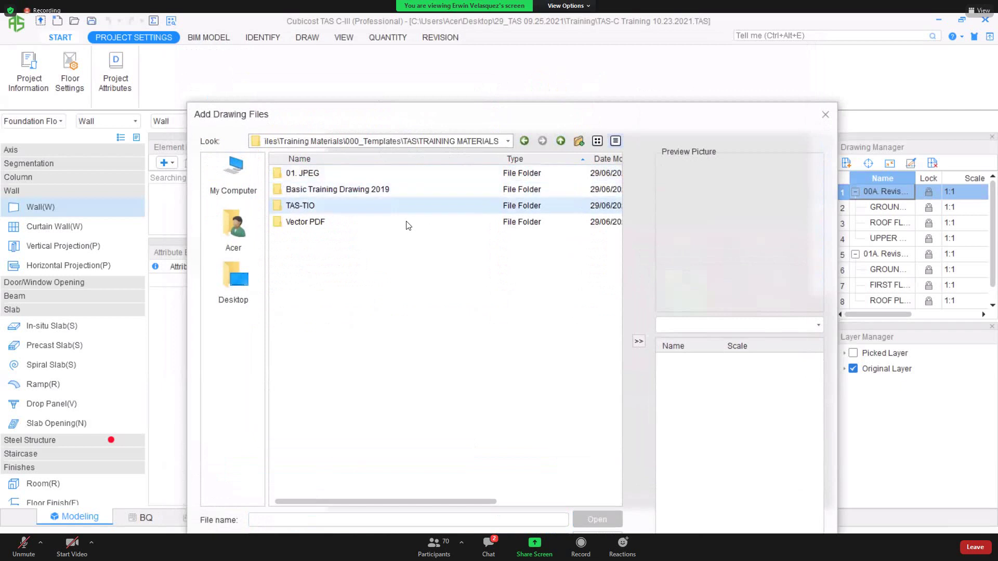
left_click(408, 223)
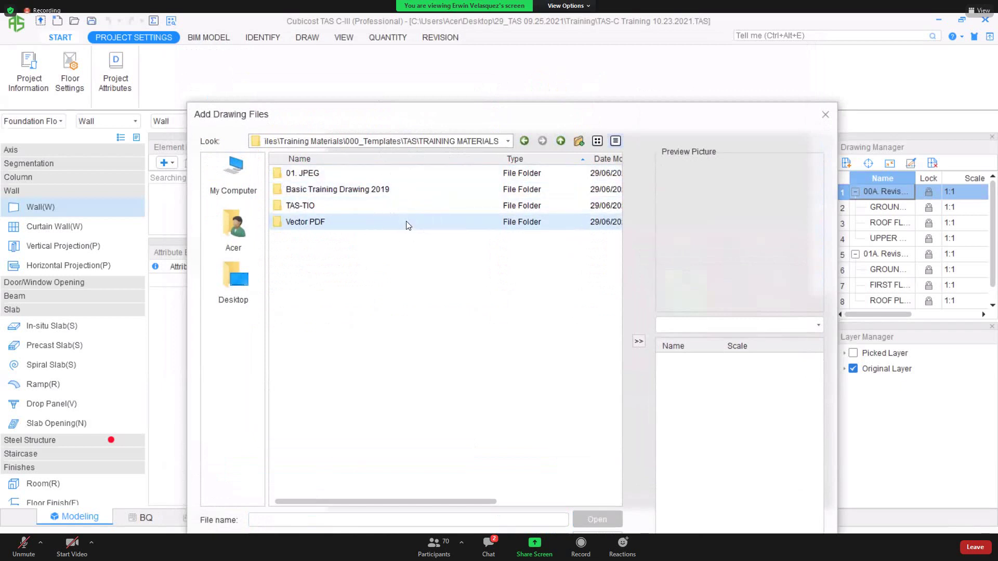
left_click(393, 223)
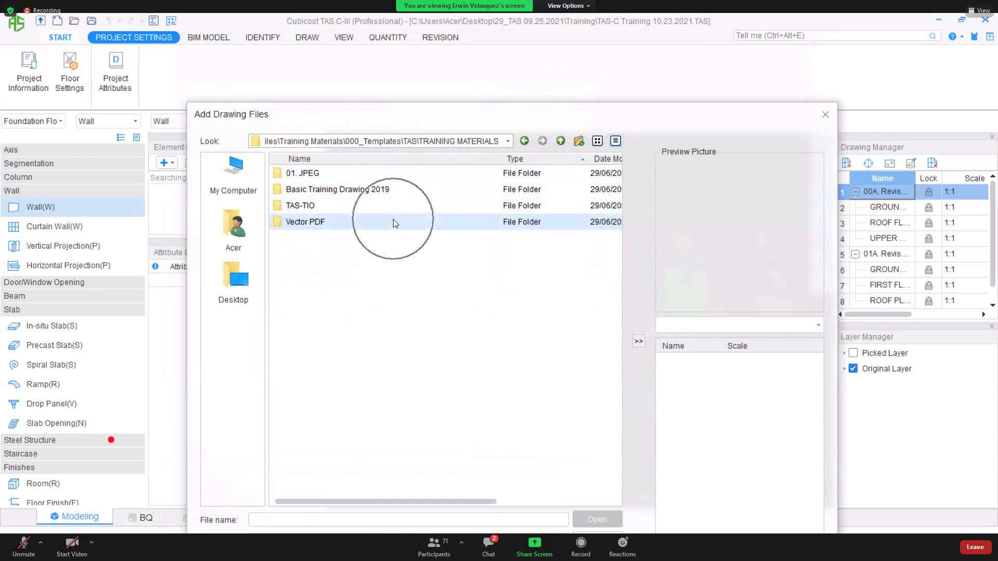
double_click(393, 222)
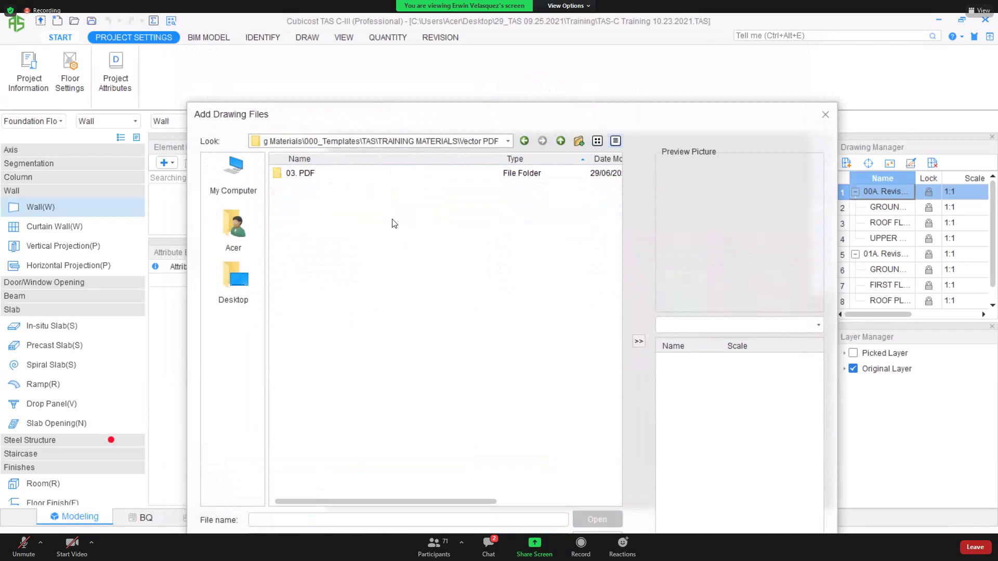
double_click(375, 173)
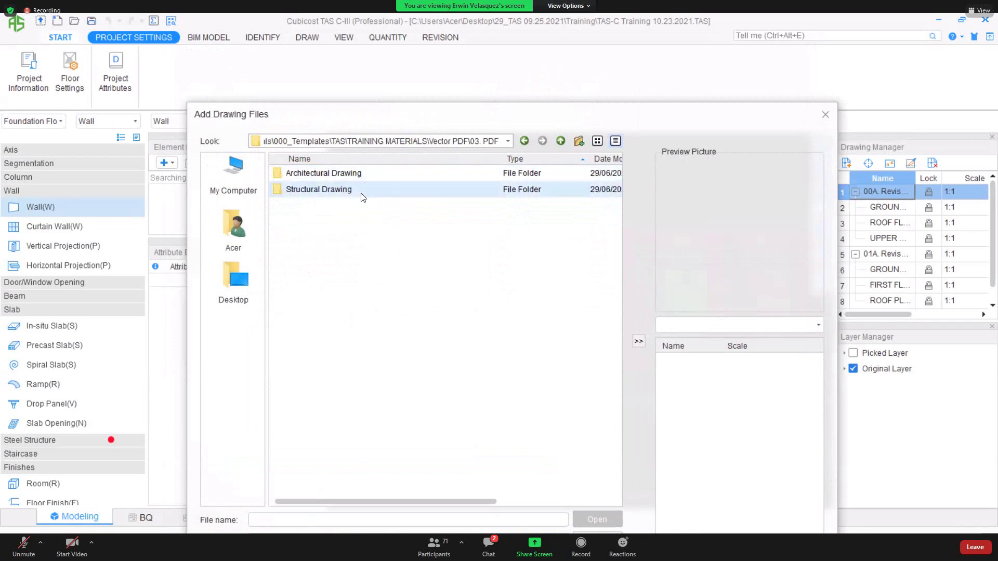
double_click(362, 190)
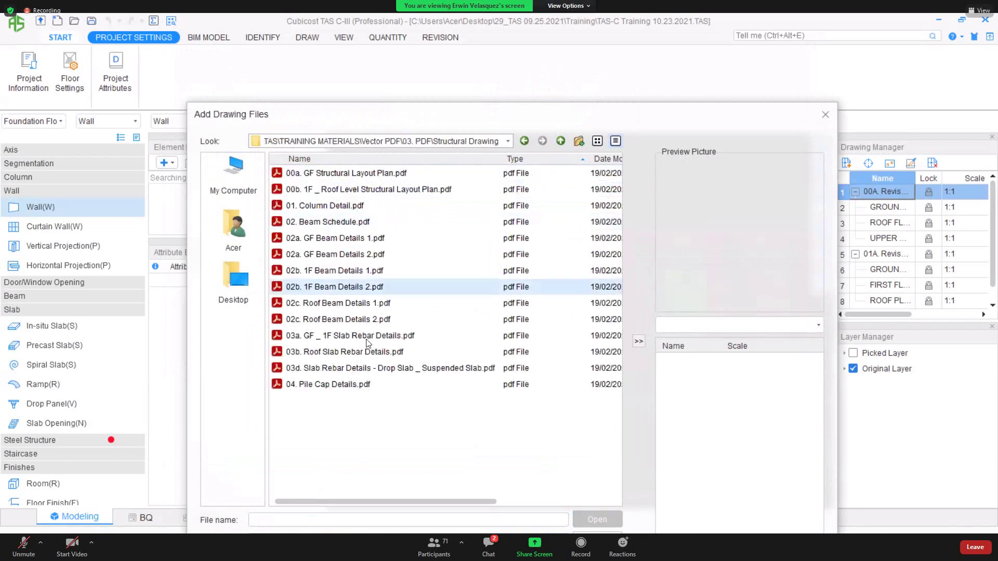
left_click(380, 384)
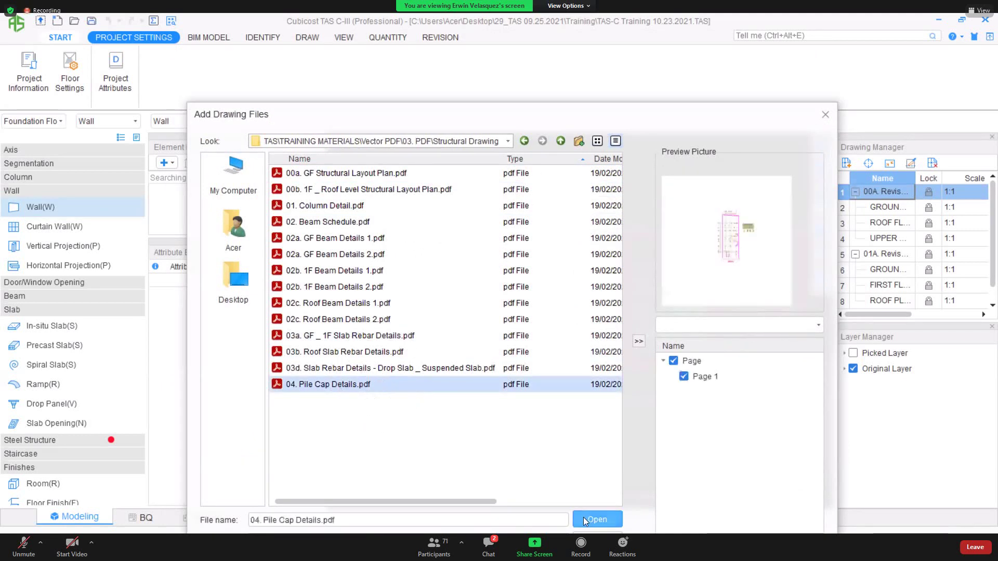
key("Return")
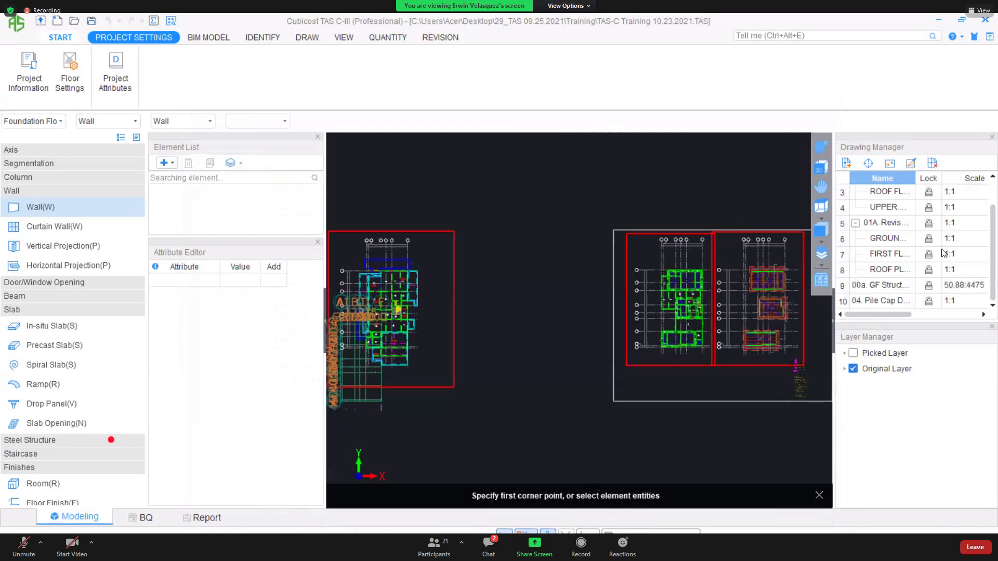
Open the re-added pile cap drawing and select its whole layout plan, schedule and details as the area to scale.
left_click(898, 302)
double_click(897, 301)
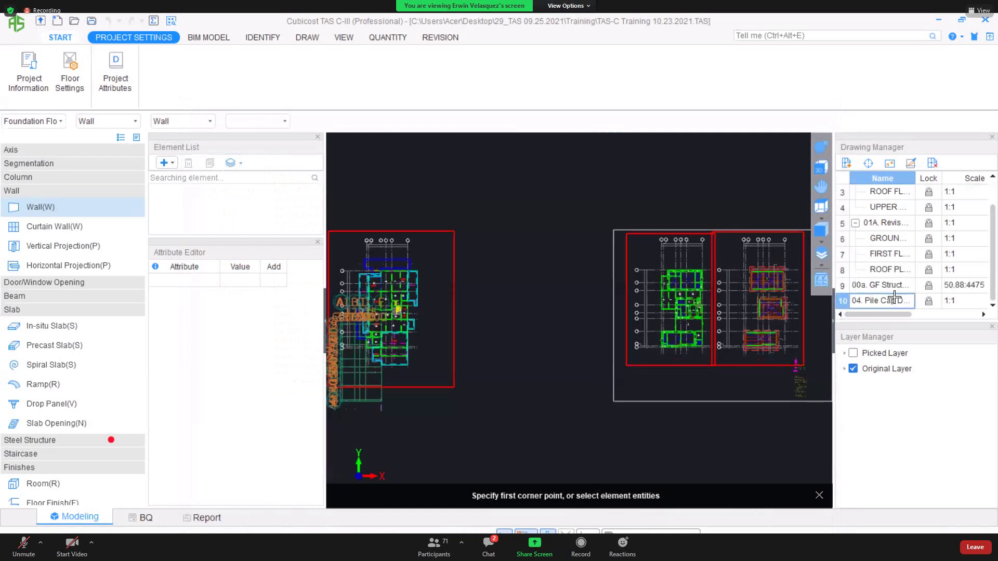
scroll(558, 391, "up", 6)
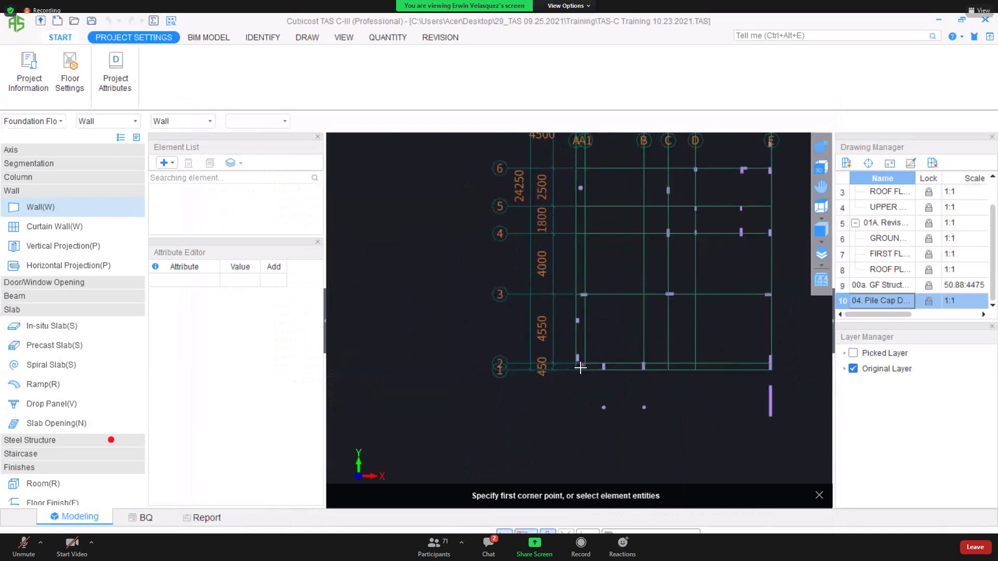
scroll(581, 366, "up", 8)
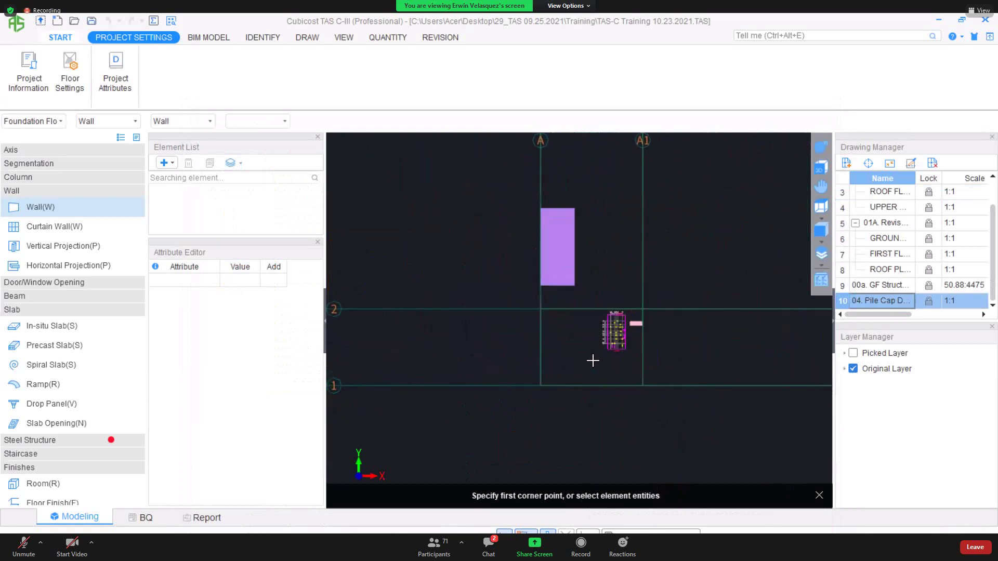
scroll(614, 360, "up", 6)
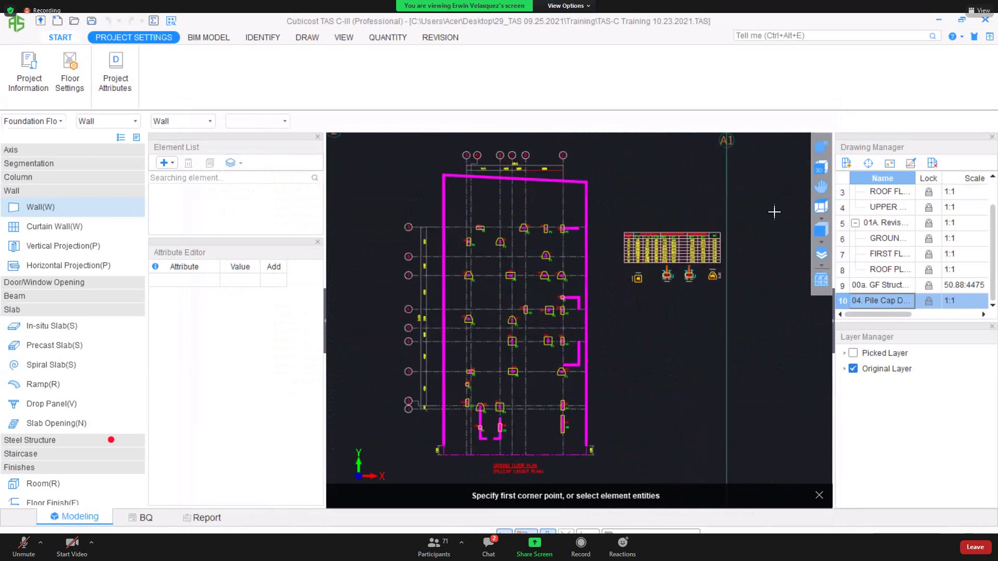
left_click(890, 163)
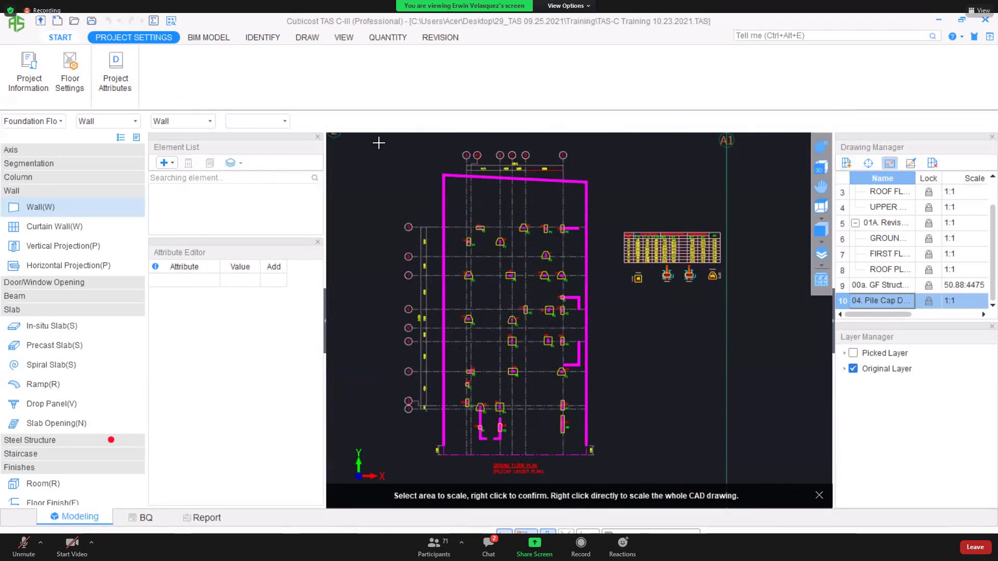
mouse_move(379, 143)
left_mouse_down()
mouse_move(583, 326)
mouse_move(783, 476)
left_mouse_up()
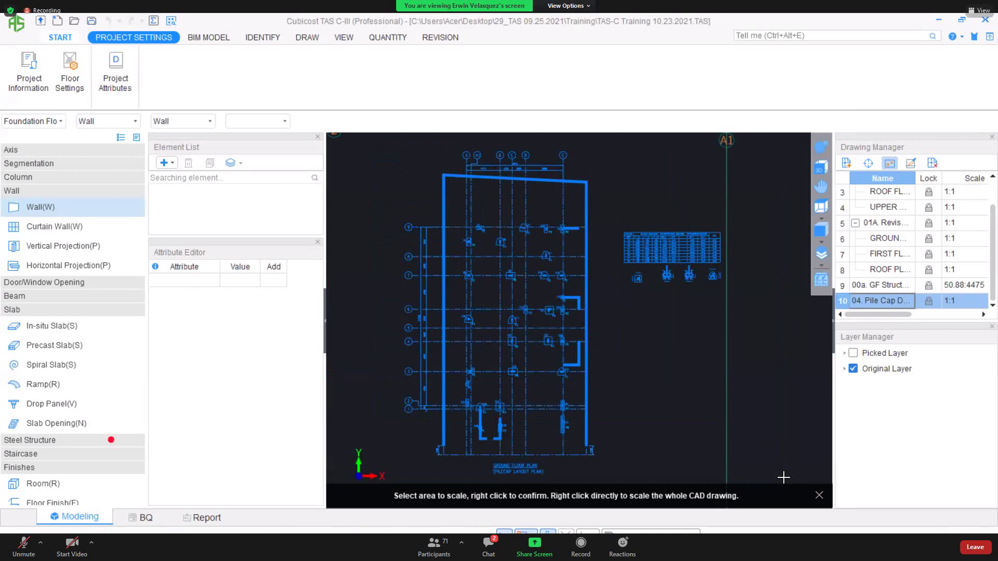
right_click(784, 477)
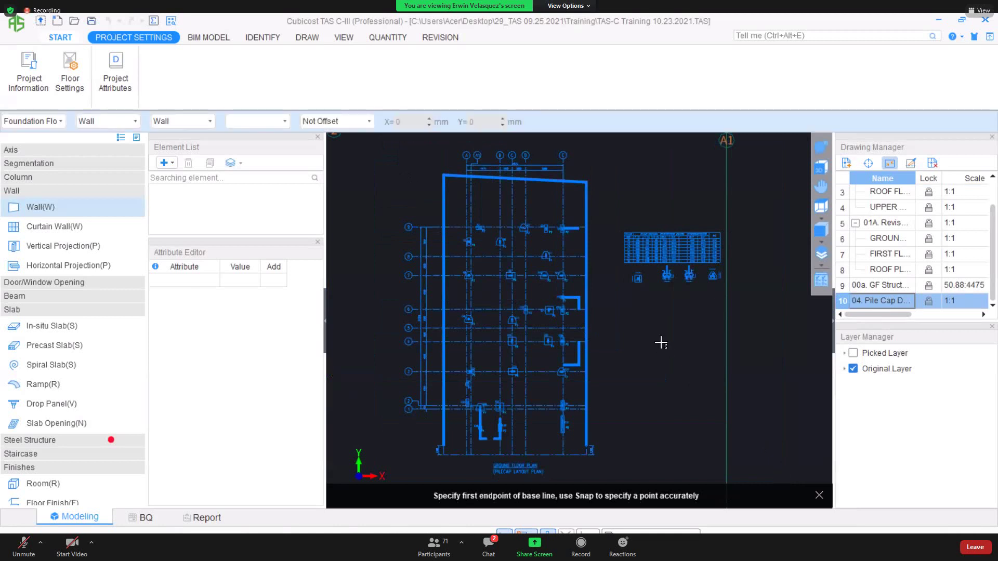
Scale the pile cap drawing by using the dimension line between grids A and B as the baseline, with an actual length of 4475.
middle_click_drag(559, 209, 601, 335)
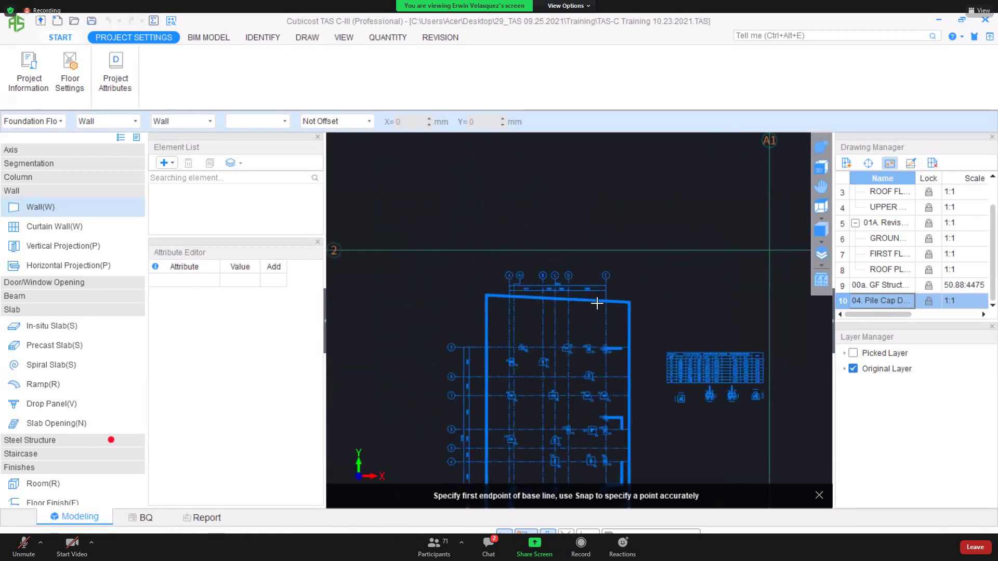
scroll(470, 272, "up", 3)
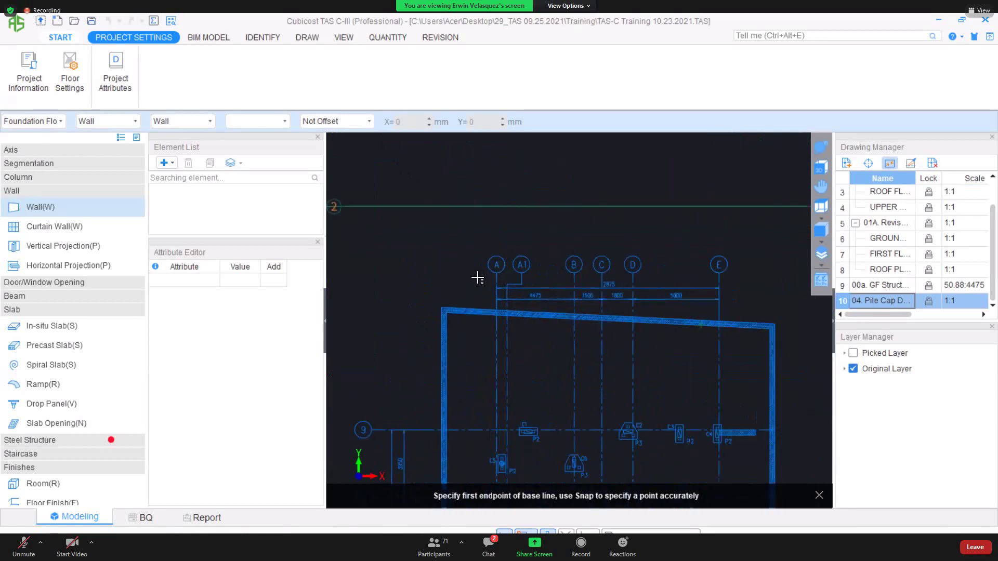
scroll(477, 278, "up", 5)
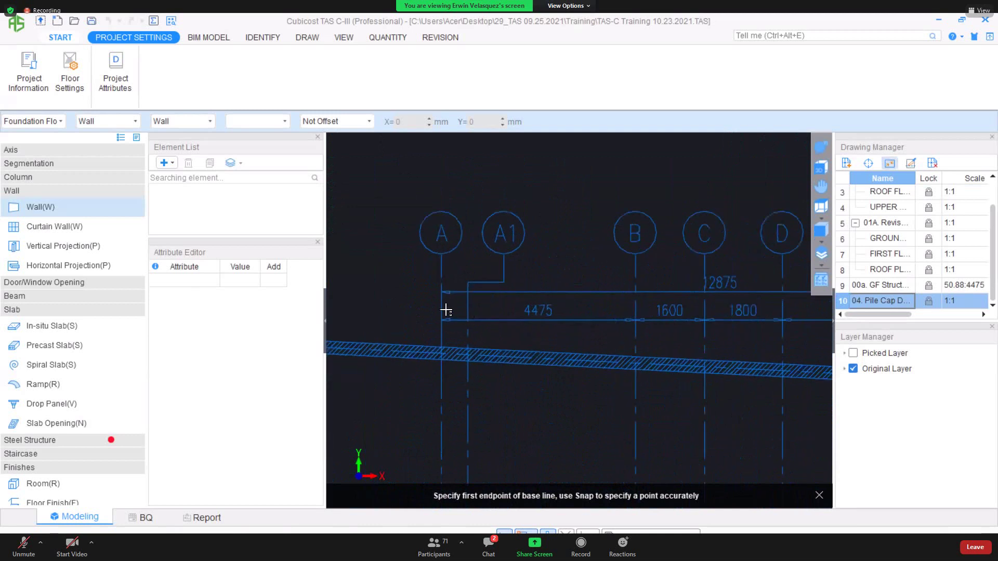
scroll(446, 310, "up", 4)
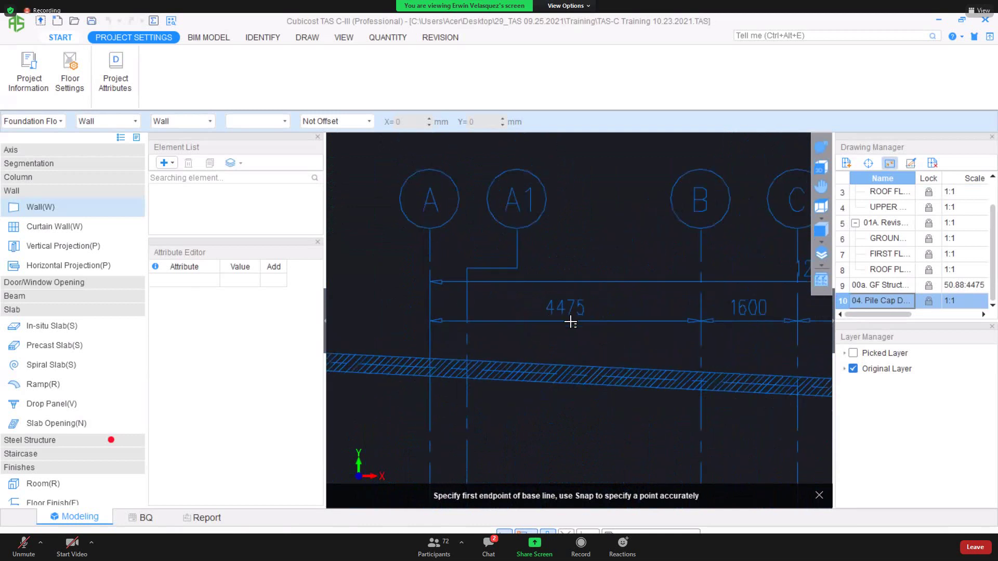
left_click(571, 322)
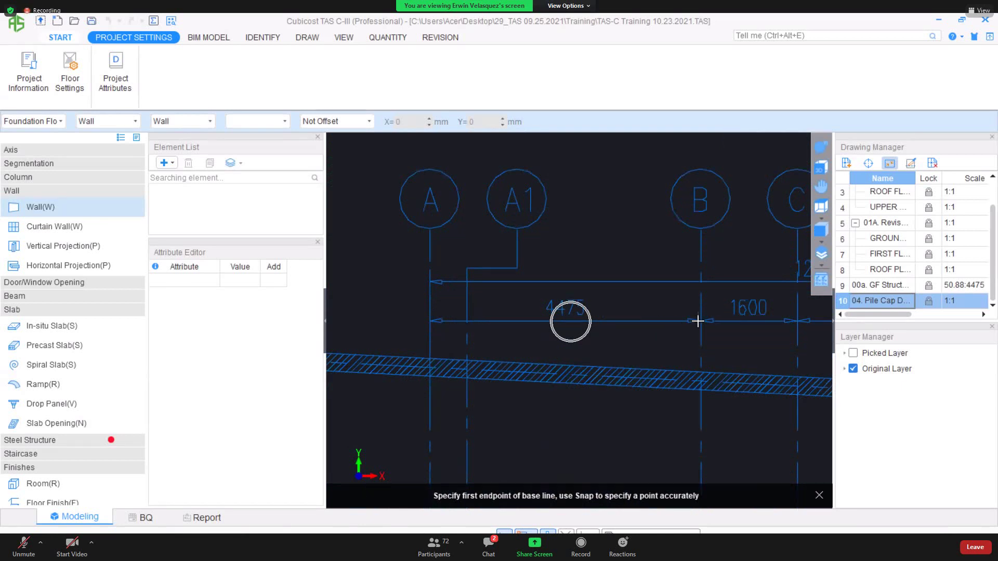
left_click(570, 322)
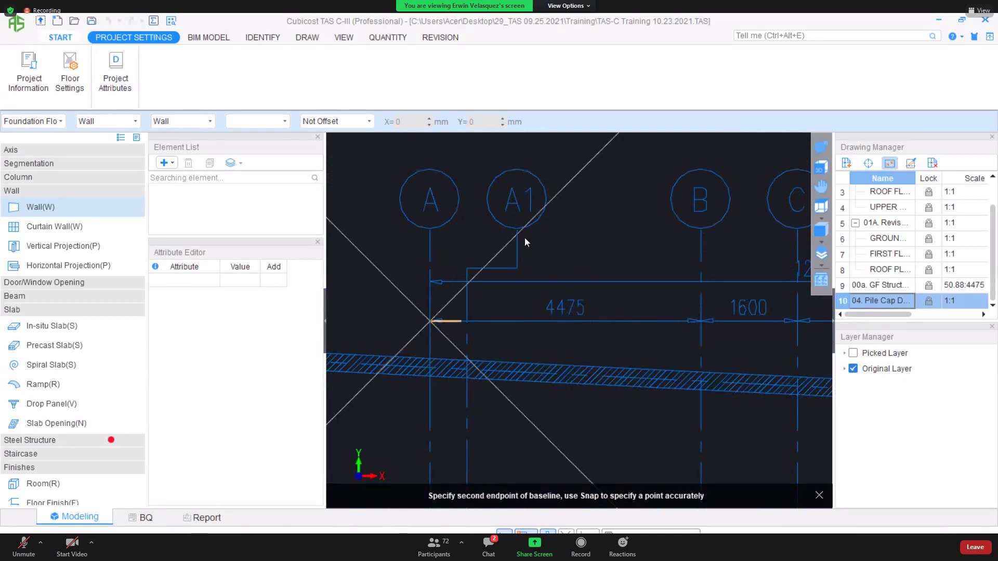
left_click(609, 339)
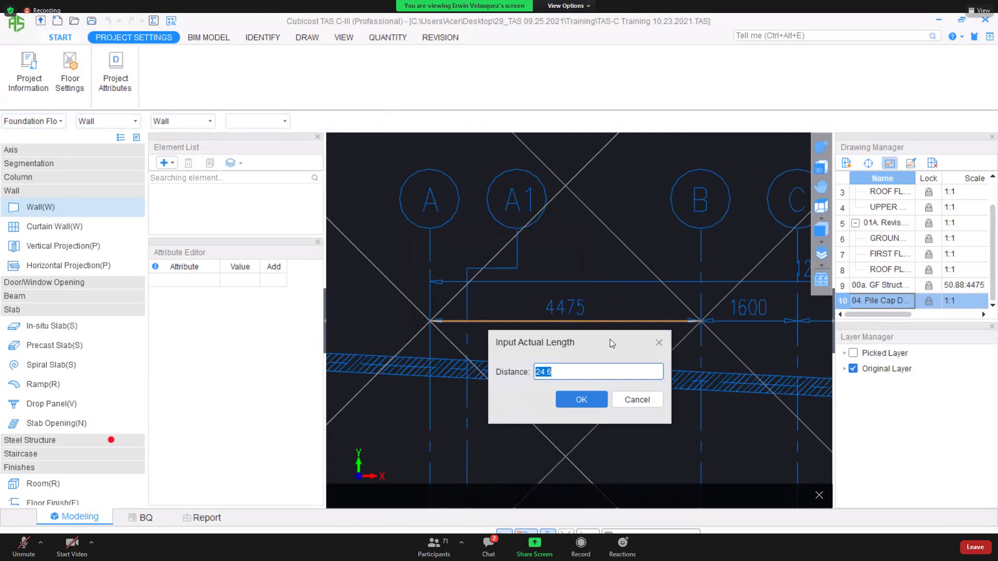
type("4475")
key("Return")
Position the rescaled pile cap drawing by moving its grid A/9 intersection onto the model's axis A/9 intersection.
scroll(620, 331, "down", 6)
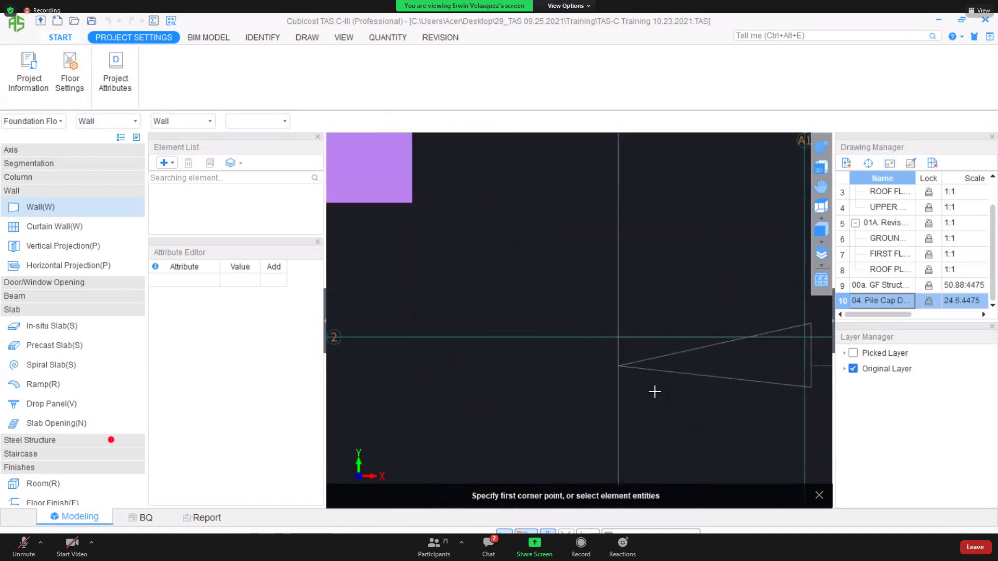
scroll(639, 341, "down", 6)
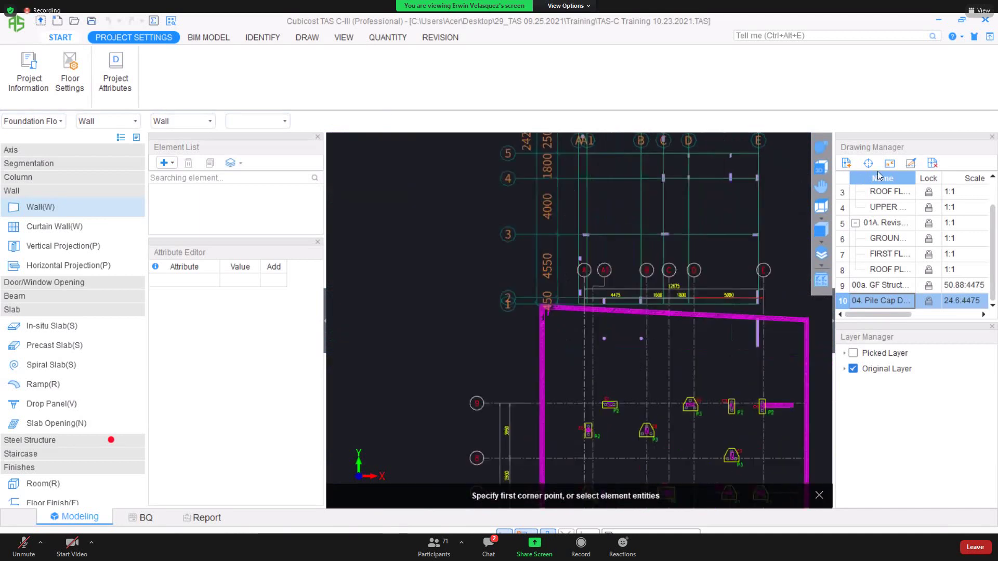
middle_click_drag(727, 203, 666, 163)
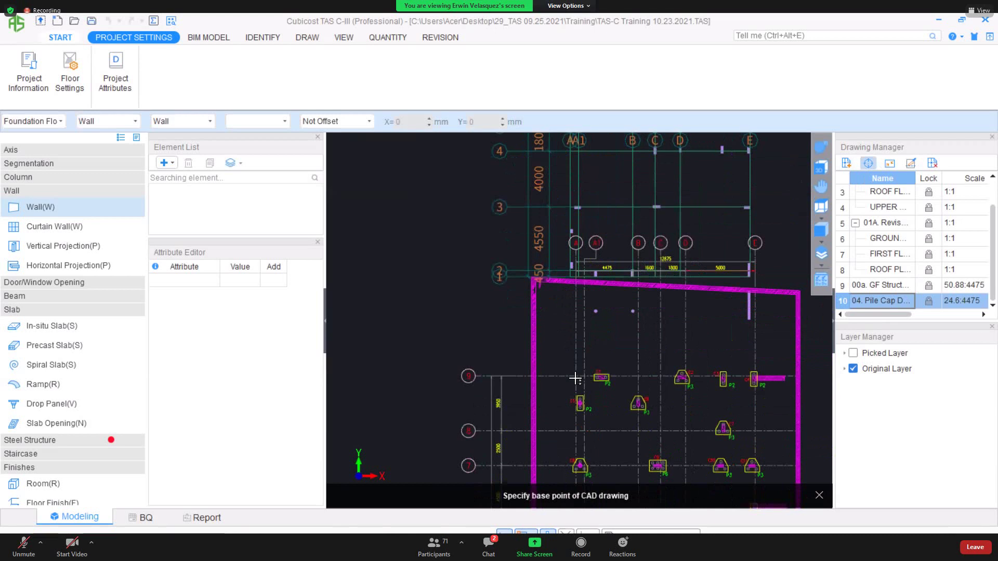
scroll(576, 384, "up", 2)
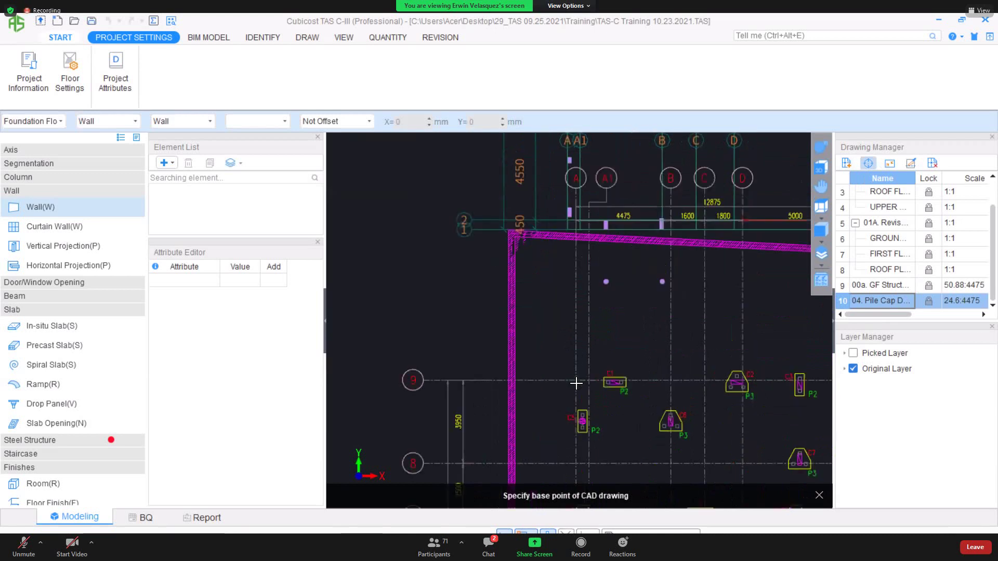
scroll(576, 384, "up", 1)
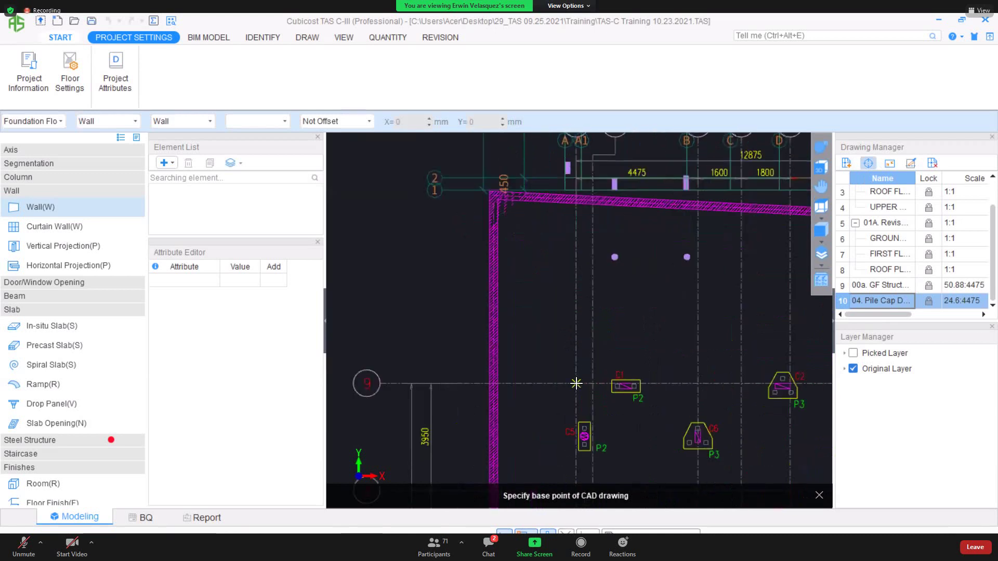
left_click(565, 330)
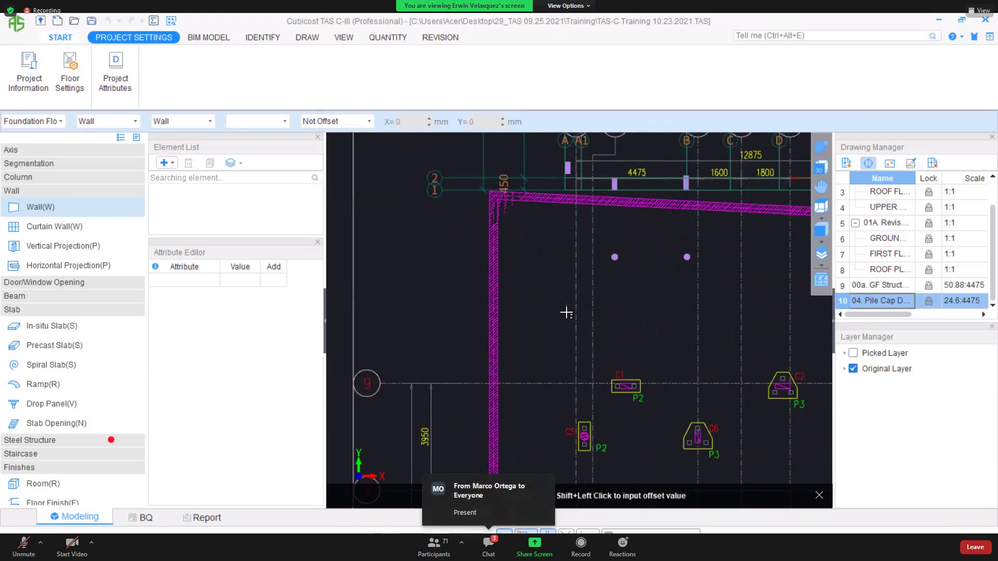
scroll(565, 281, "down", 1)
scroll(545, 195, "down", 1)
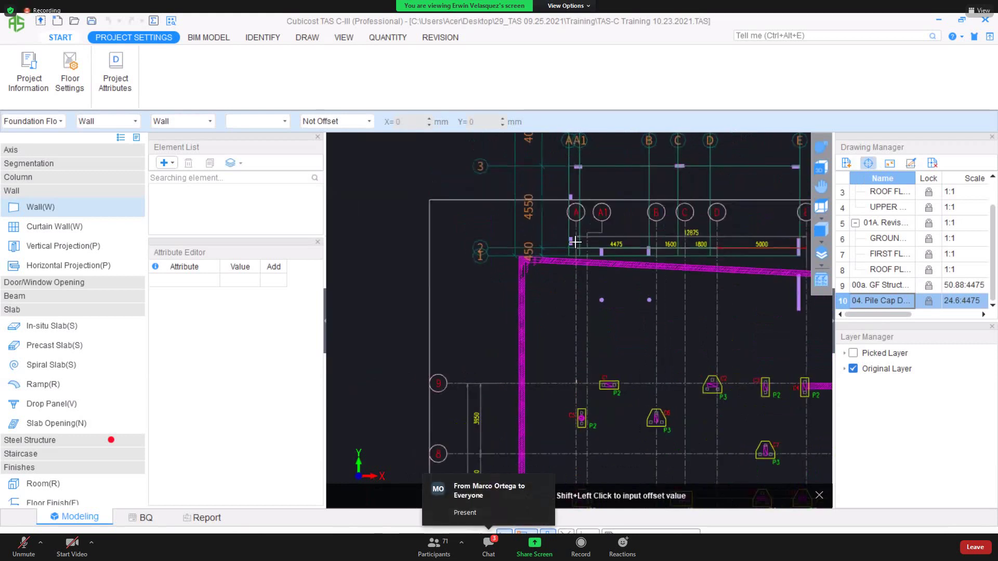
scroll(576, 247, "down", 1)
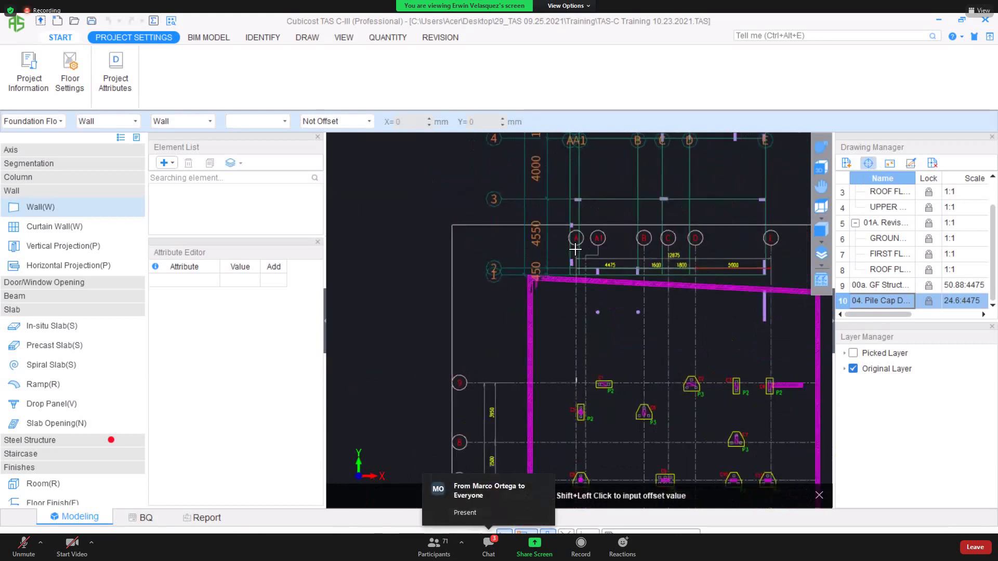
left_click(592, 271)
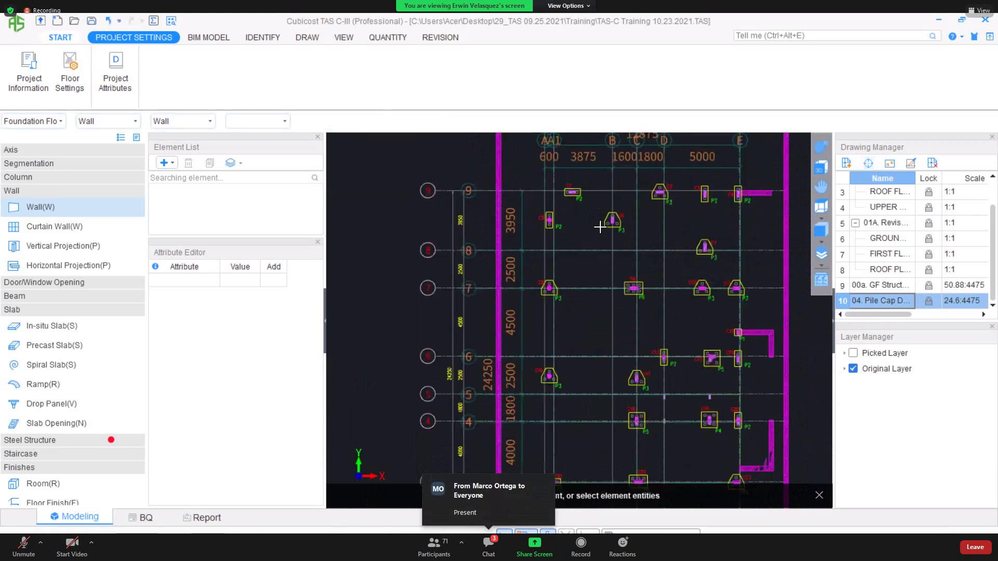
Check the overall fit of the positioned pile cap layout plan against the model's axis grid.
scroll(611, 265, "down", 1)
scroll(608, 317, "down", 1)
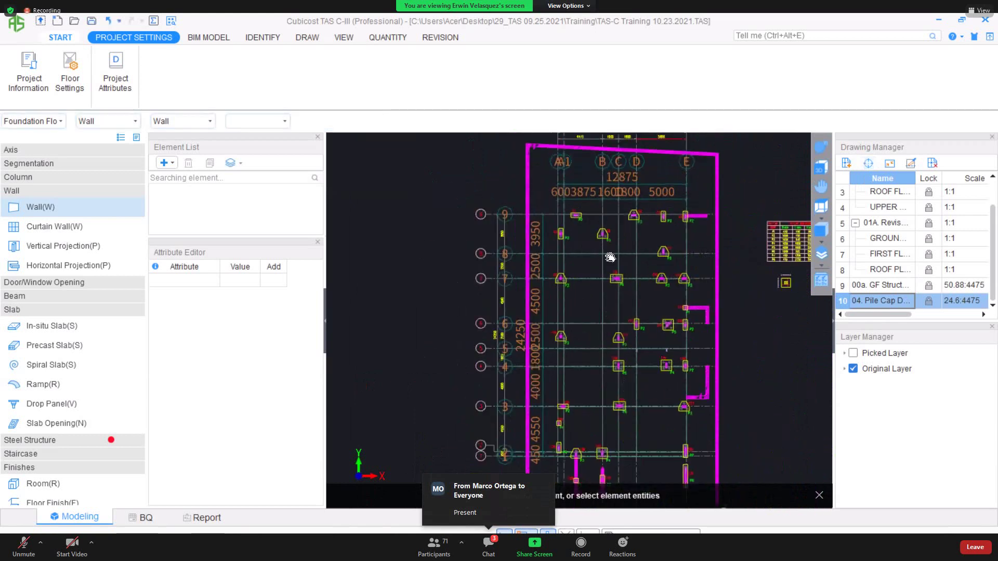
middle_click_drag(610, 257, 568, 197)
scroll(614, 259, "down", 1)
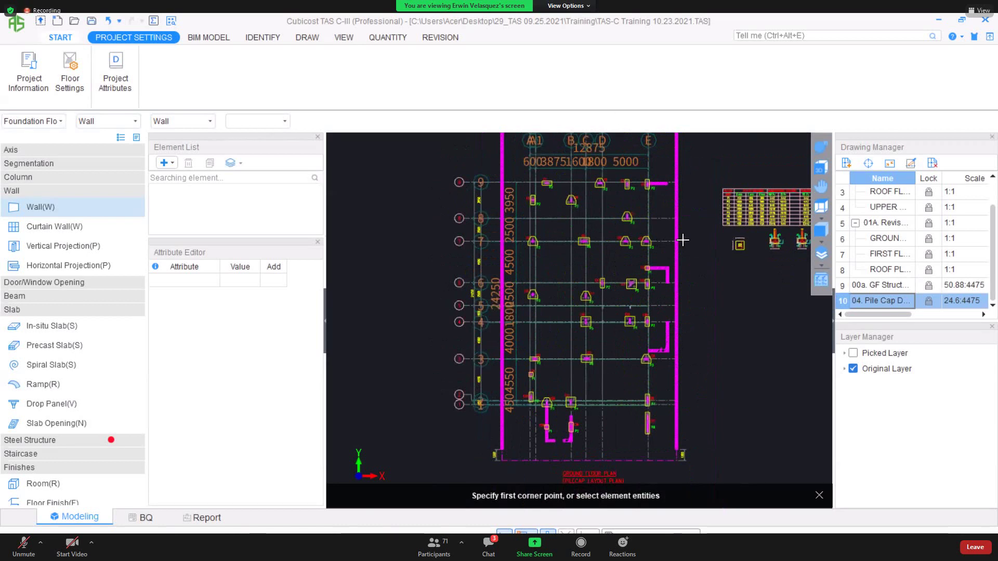
middle_click_drag(682, 241, 686, 256)
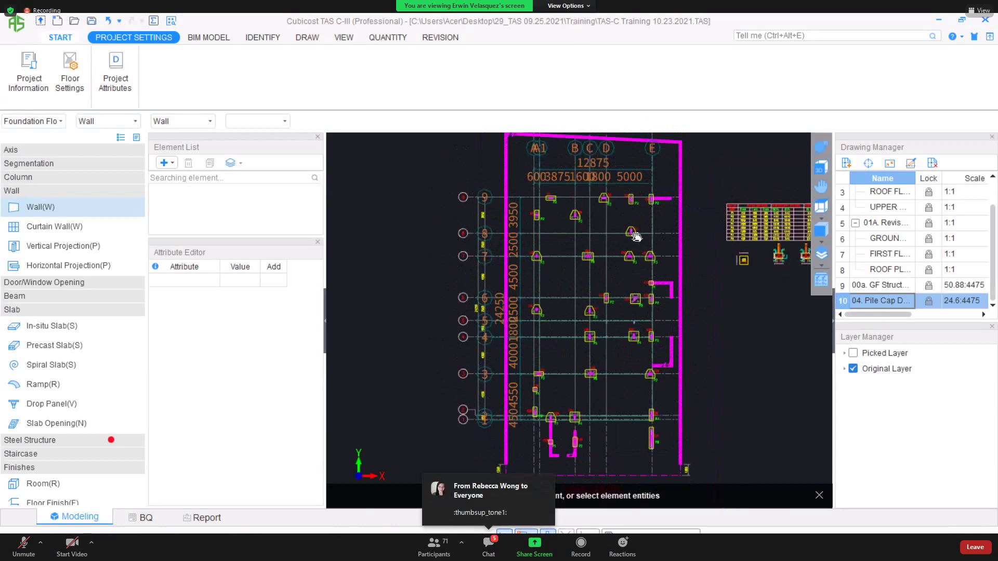
scroll(642, 267, "down", 1)
scroll(642, 267, "down", 4)
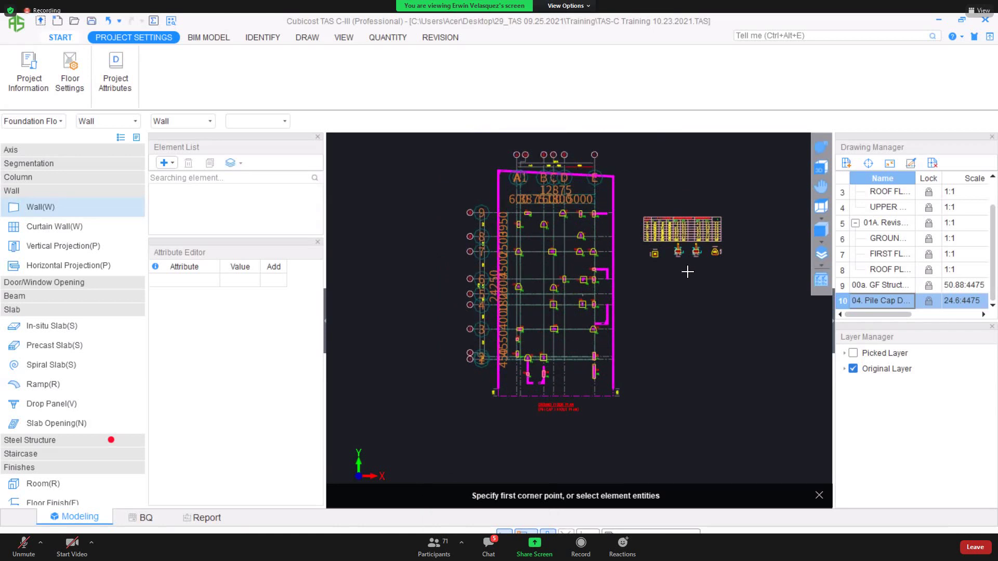
Collapse the Wall and Slab categories in the element type list.
left_click(109, 192)
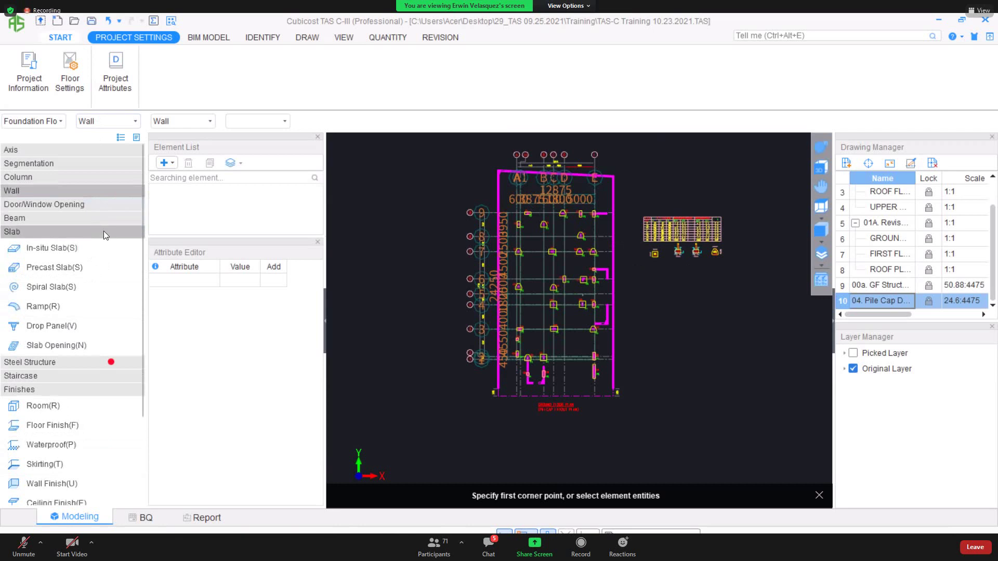
left_click(103, 231)
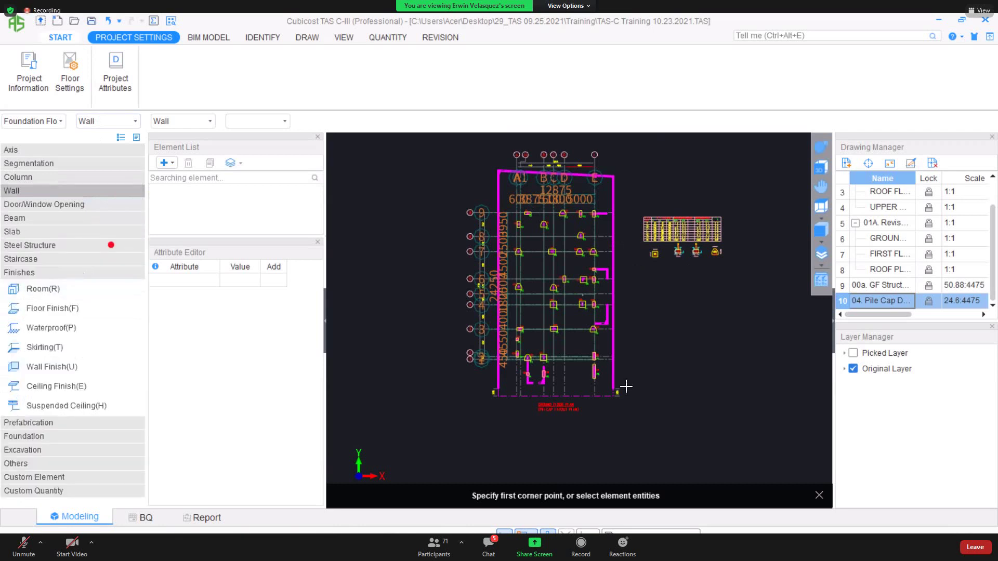
Examine closely how the drawing's grid lines and columns line up with the model's axes, especially around A, A1 and 9.
scroll(629, 338, "up", 3)
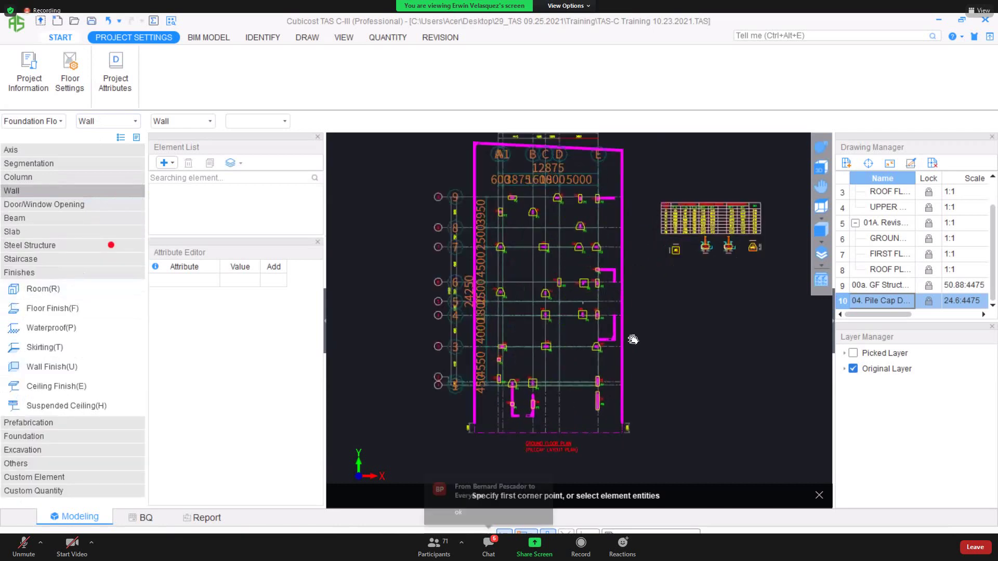
scroll(628, 275, "up", 4)
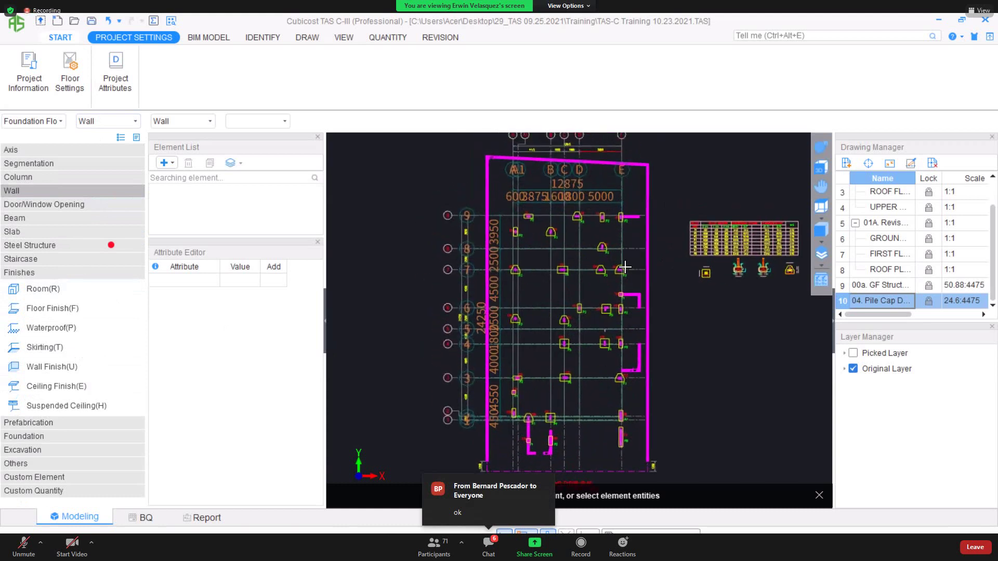
scroll(625, 267, "up", 4)
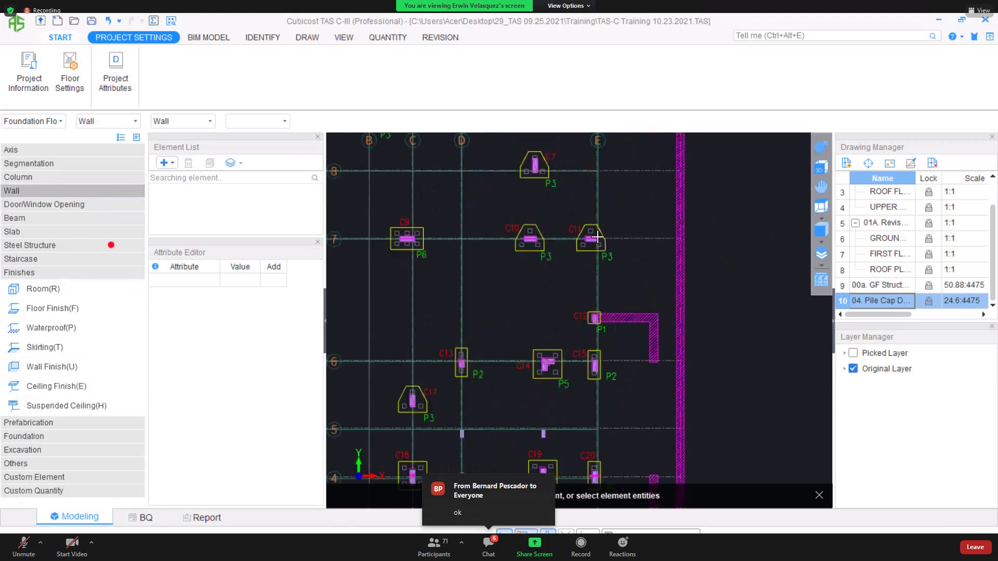
scroll(596, 236, "down", 6)
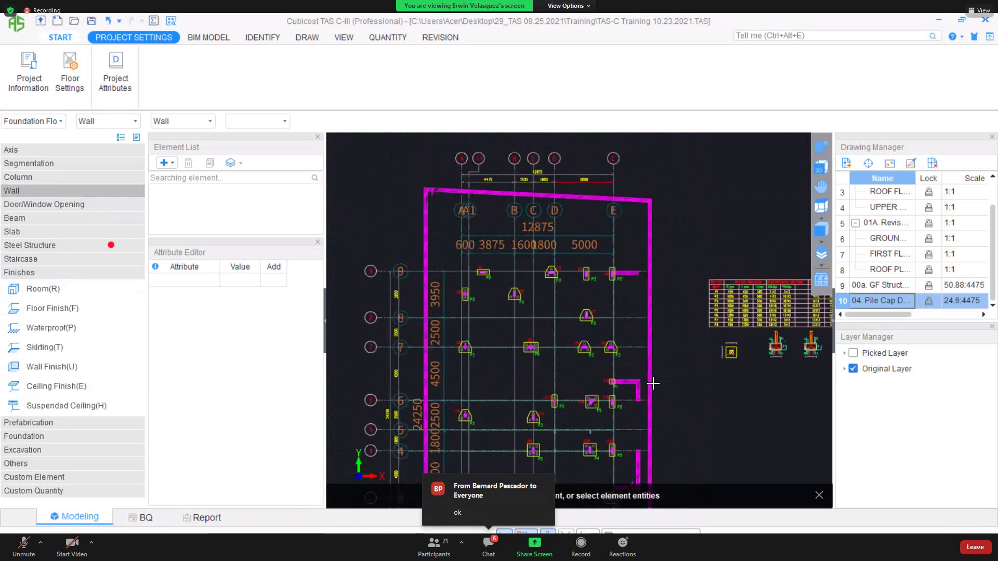
scroll(653, 383, "up", 5)
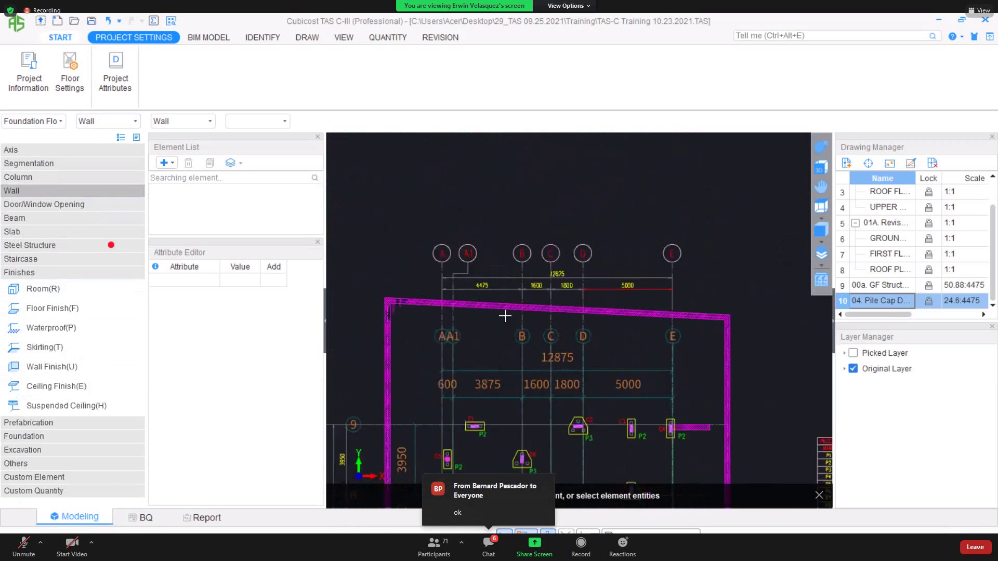
middle_click_drag(504, 315, 515, 271)
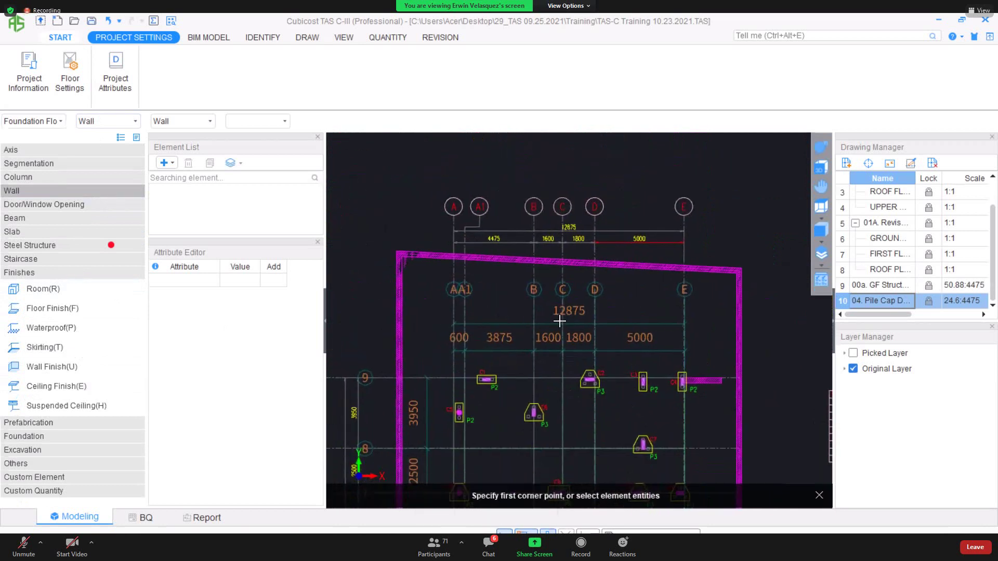
scroll(526, 315, "up", 2)
middle_click_drag(570, 323, 531, 299)
scroll(546, 309, "up", 4)
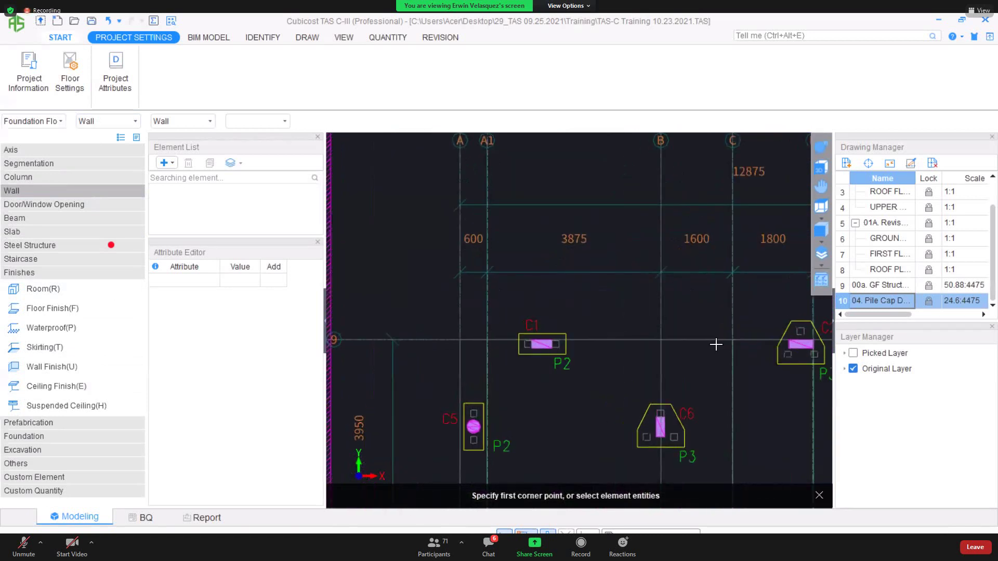
scroll(713, 345, "down", 1)
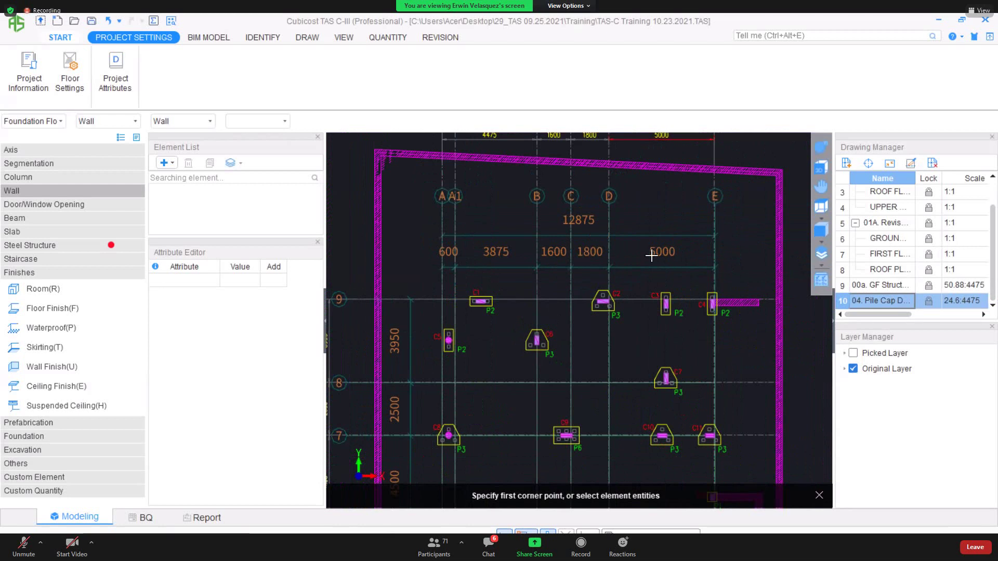
scroll(452, 284, "up", 2)
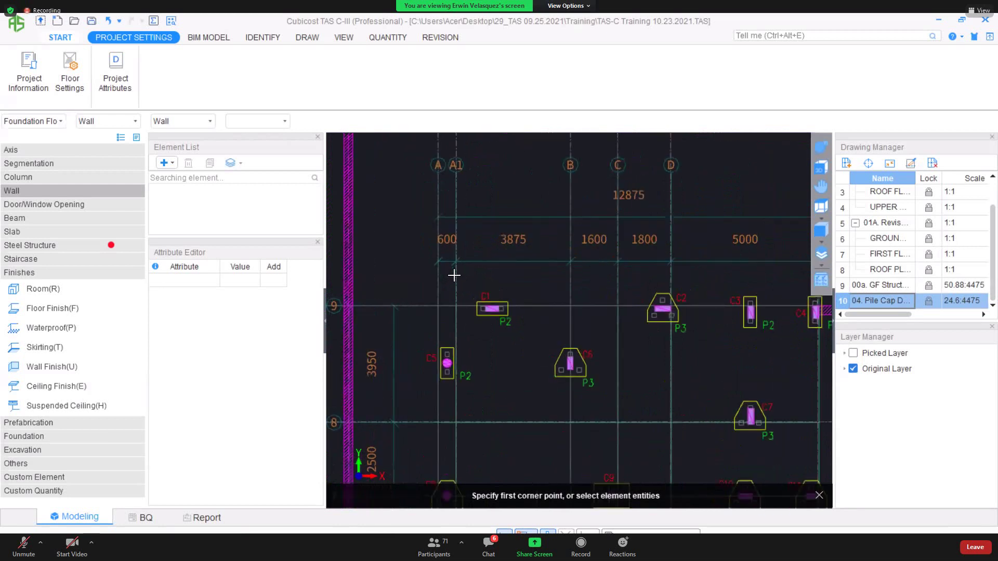
scroll(454, 275, "up", 1)
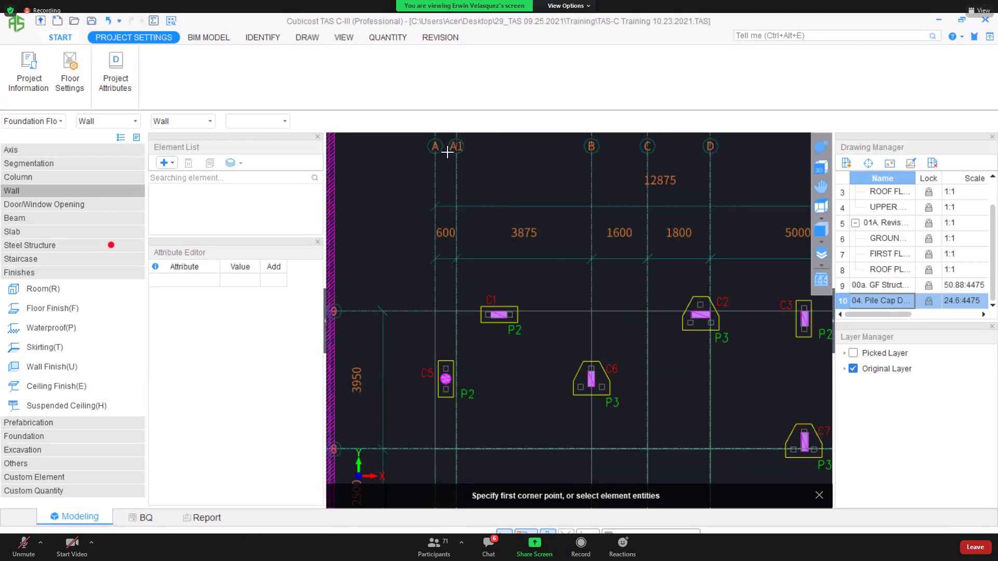
scroll(461, 242, "up", 1)
scroll(445, 266, "up", 1)
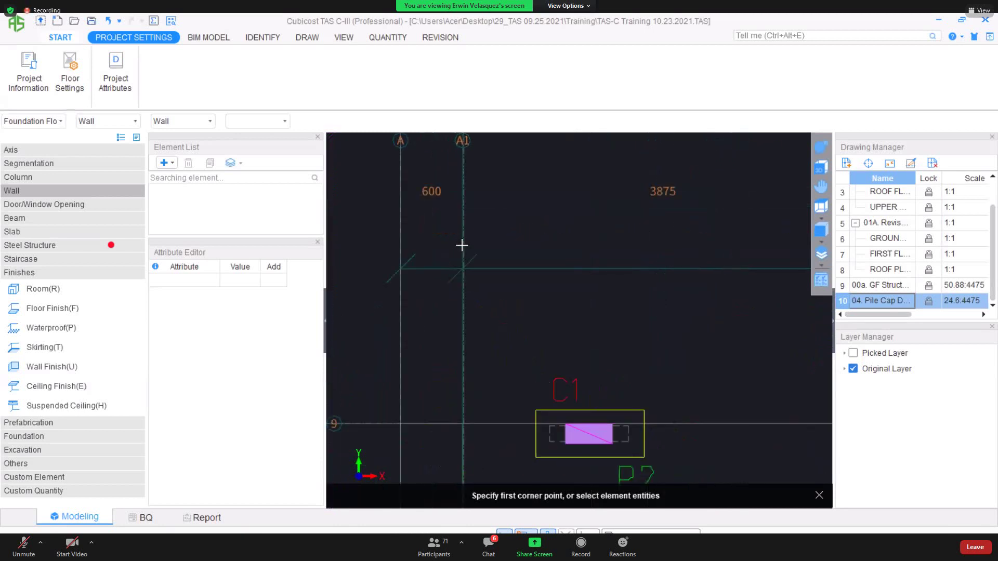
scroll(442, 296, "up", 1)
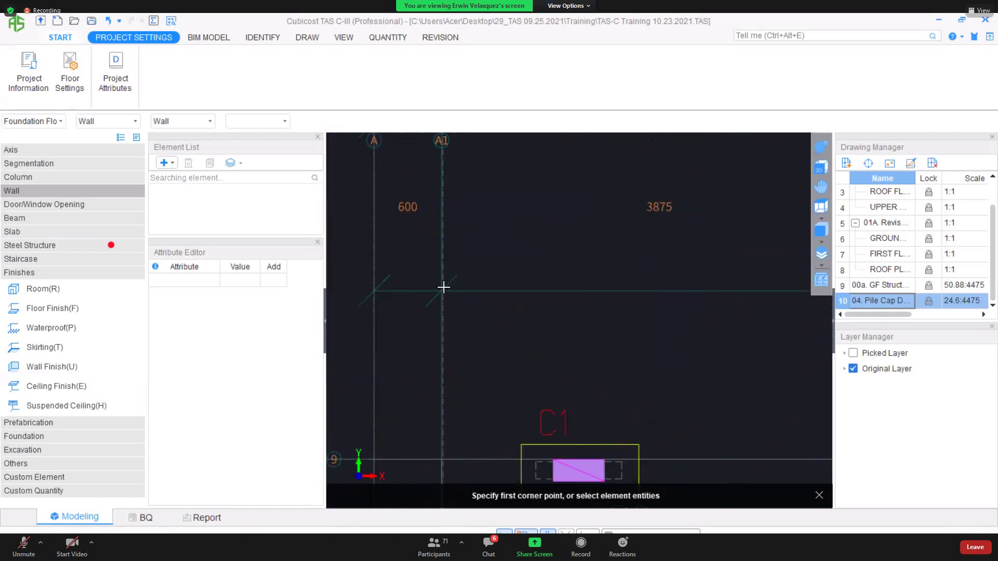
scroll(457, 290, "down", 1)
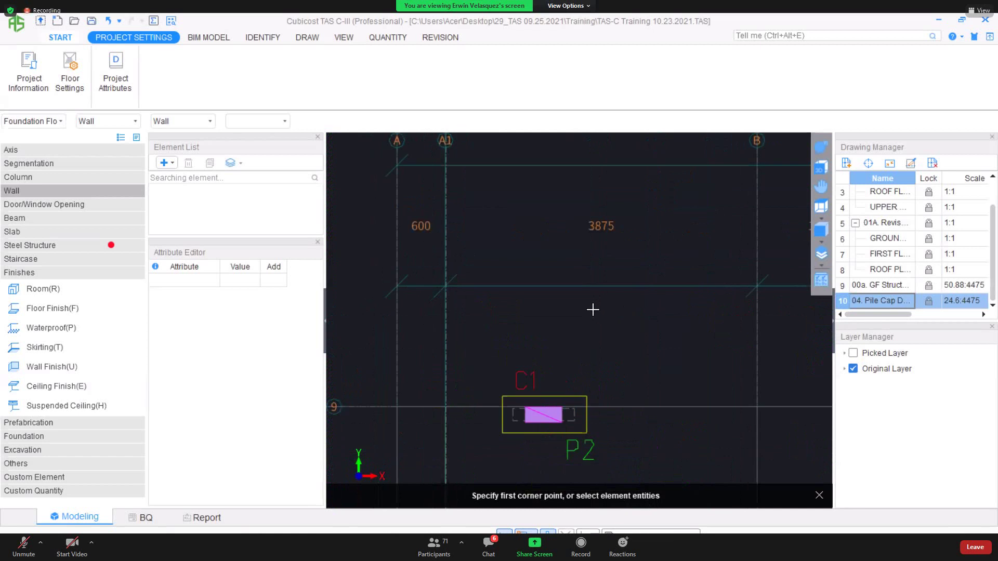
Examine how the pile cap drawing's grid line E and column outlines line up with the model's axes and columns along axis 9.
middle_click_drag(592, 307, 756, 311)
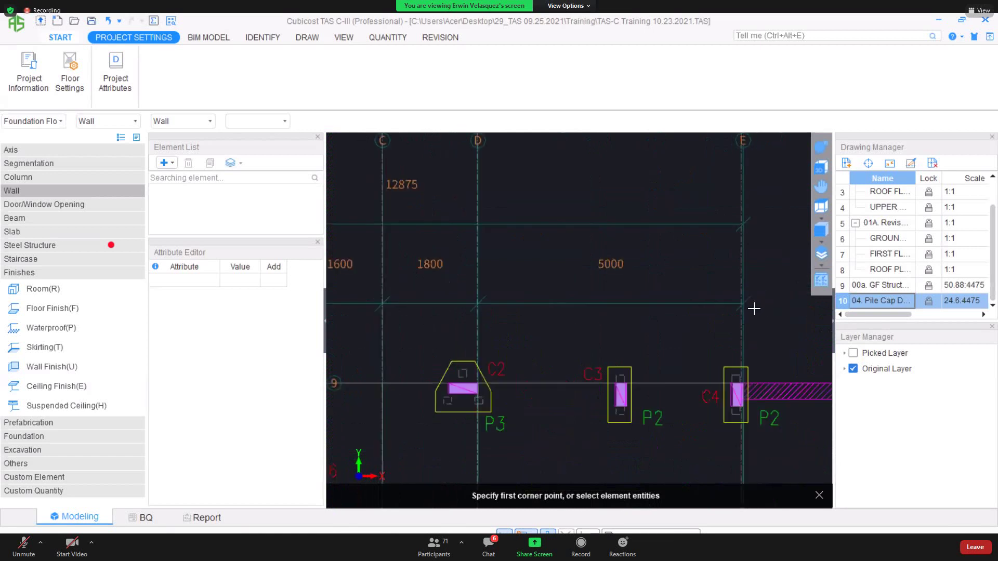
scroll(755, 310, "down", 1)
scroll(755, 310, "down", 1)
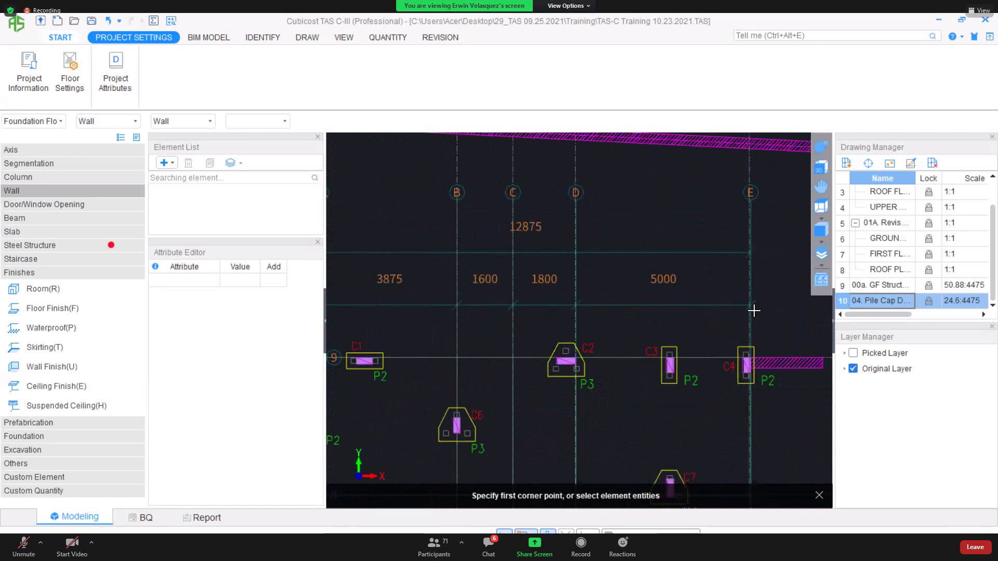
scroll(754, 310, "down", 1)
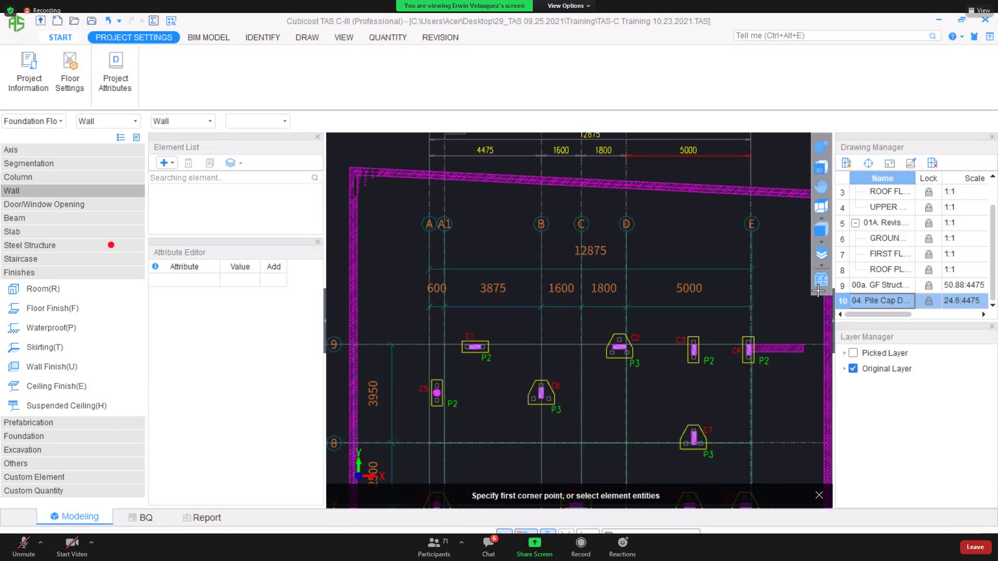
scroll(757, 344, "up", 6)
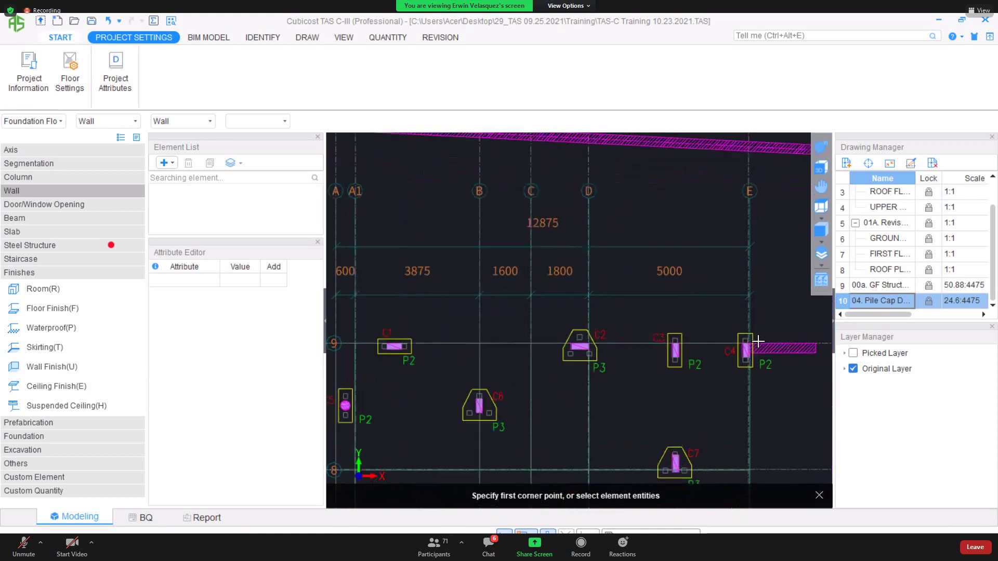
scroll(733, 279, "down", 2)
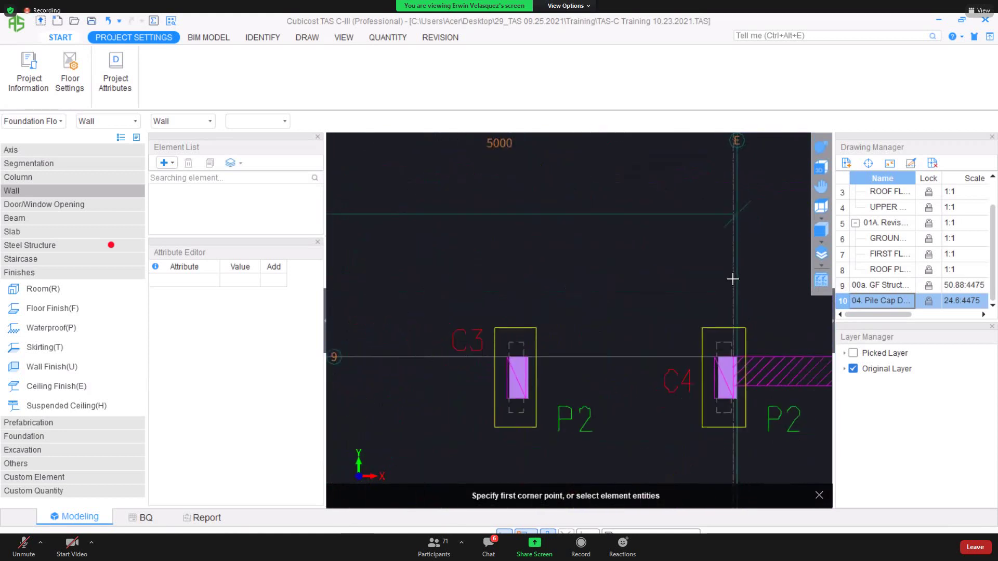
scroll(731, 281, "down", 1)
scroll(732, 284, "down", 1)
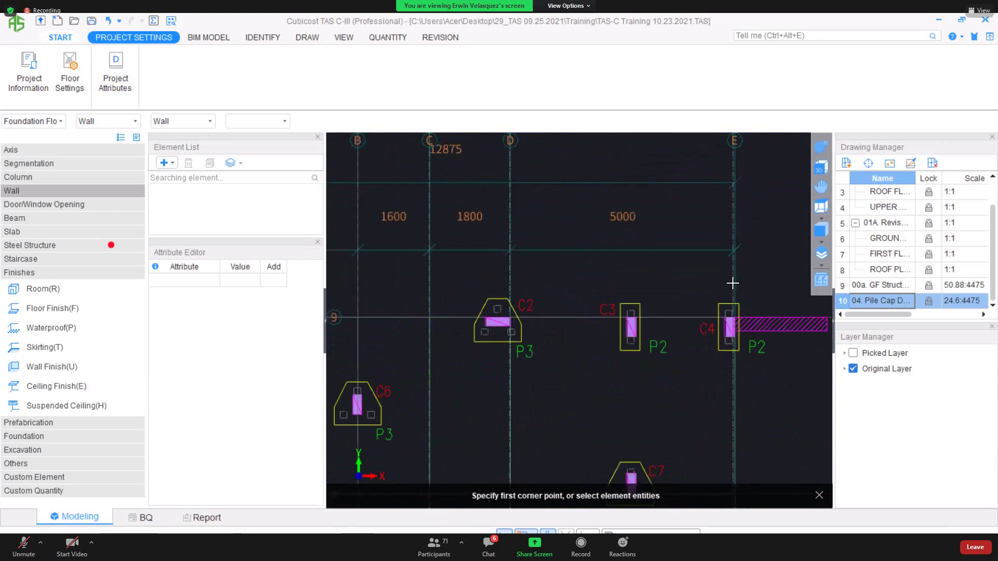
scroll(732, 283, "down", 1)
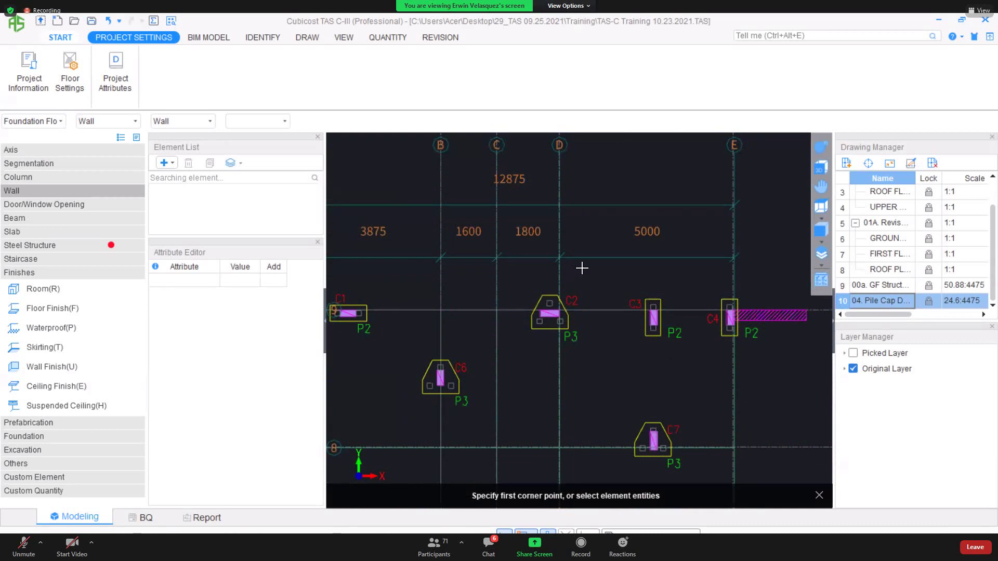
scroll(581, 267, "down", 4)
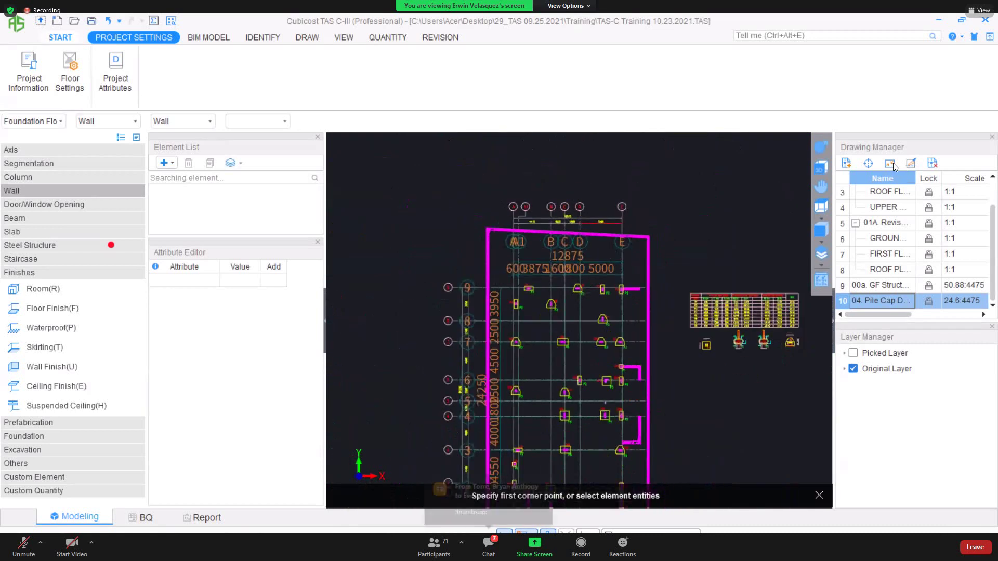
Rescale the whole pile cap drawing using the overall dimension line from grid A to grid E as baseline, with an actual length of 12875.
middle_click_drag(646, 263, 654, 232)
scroll(612, 249, "down", 1)
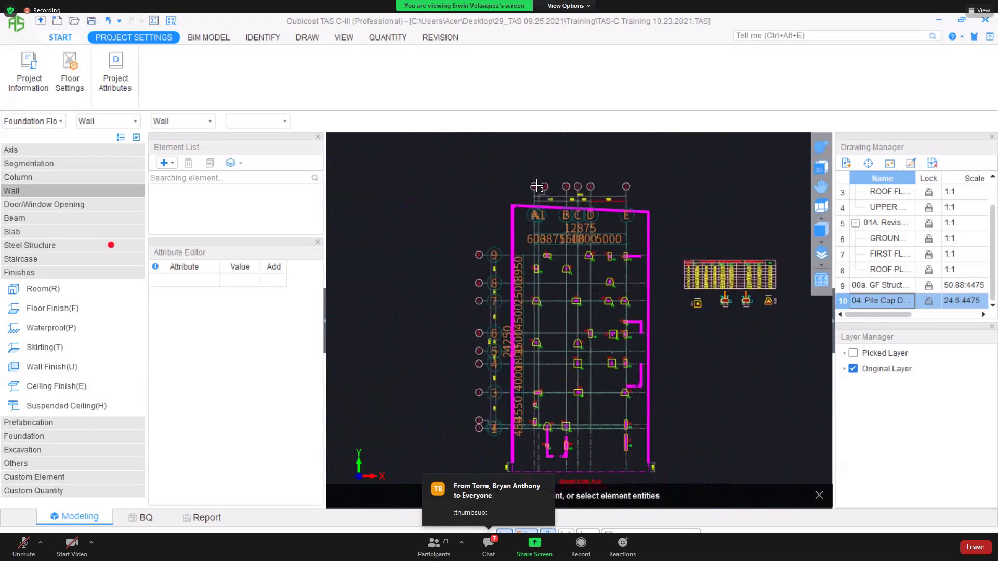
left_click(890, 163)
right_click(530, 330)
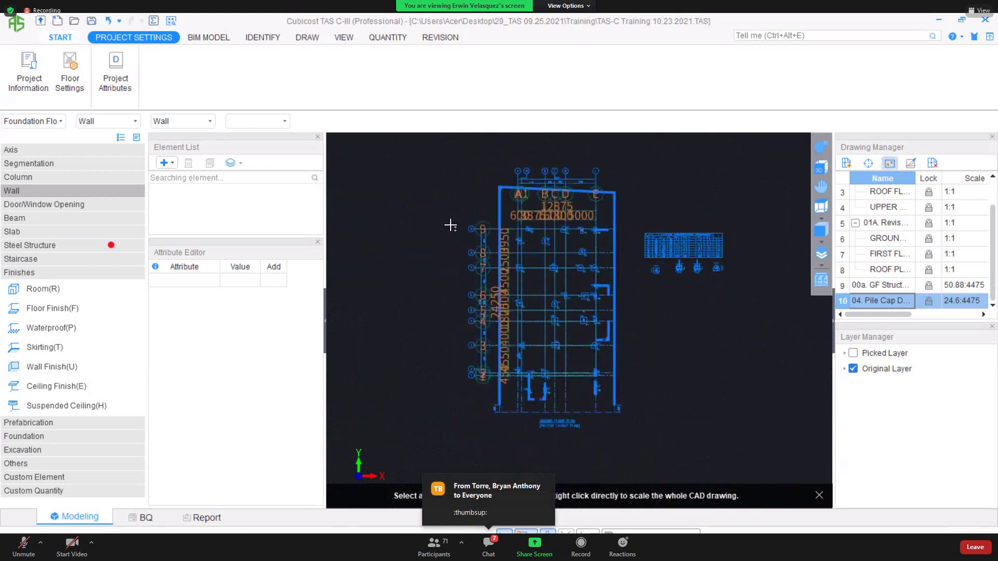
scroll(452, 260, "up", 2)
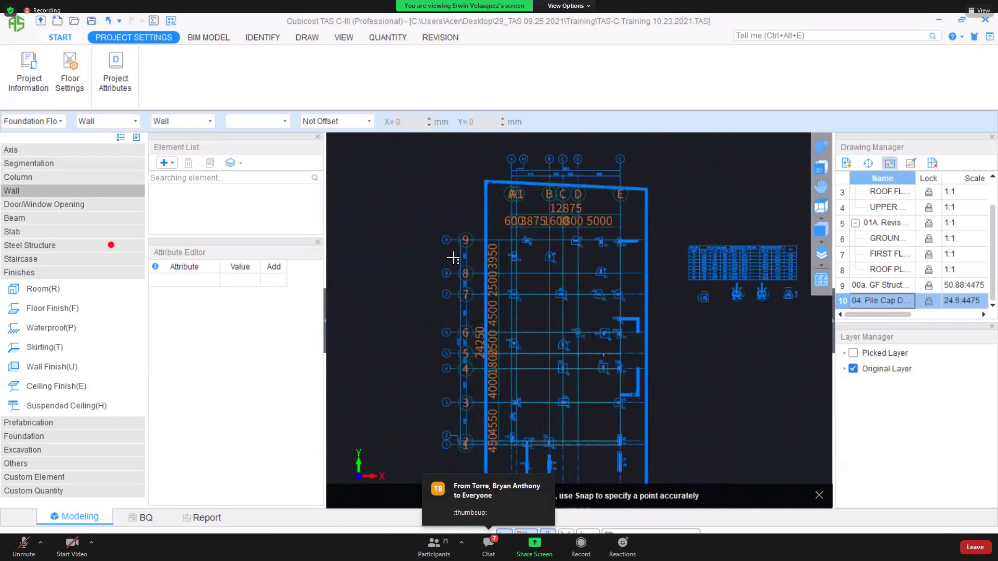
scroll(453, 259, "up", 1)
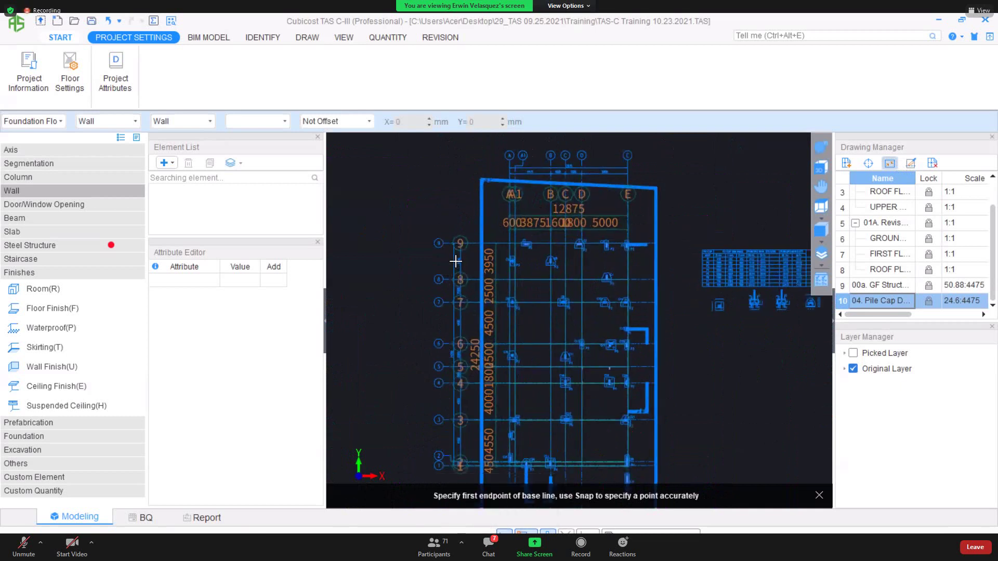
scroll(454, 251, "up", 1)
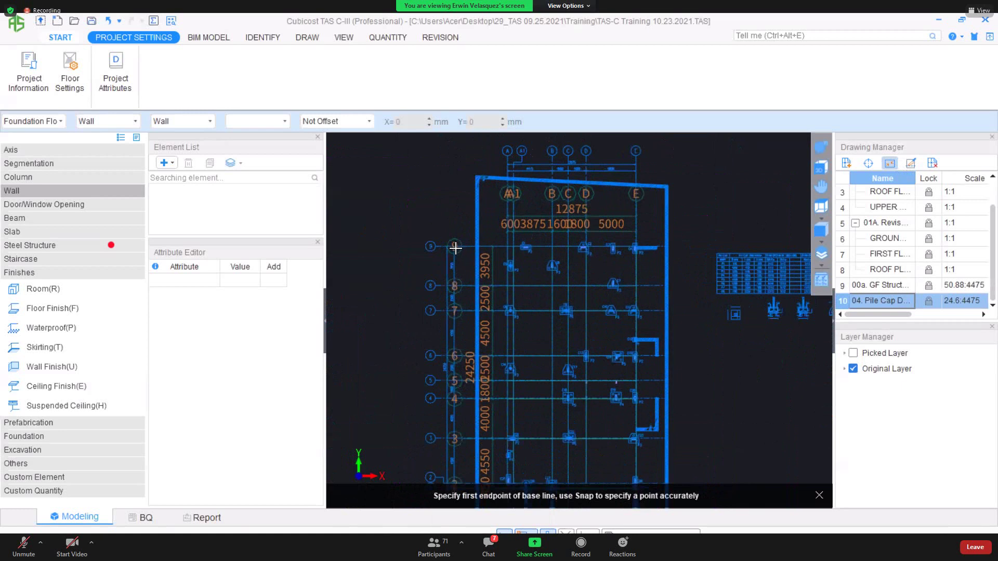
scroll(454, 248, "up", 4)
left_click(454, 267)
scroll(537, 296, "down", 4)
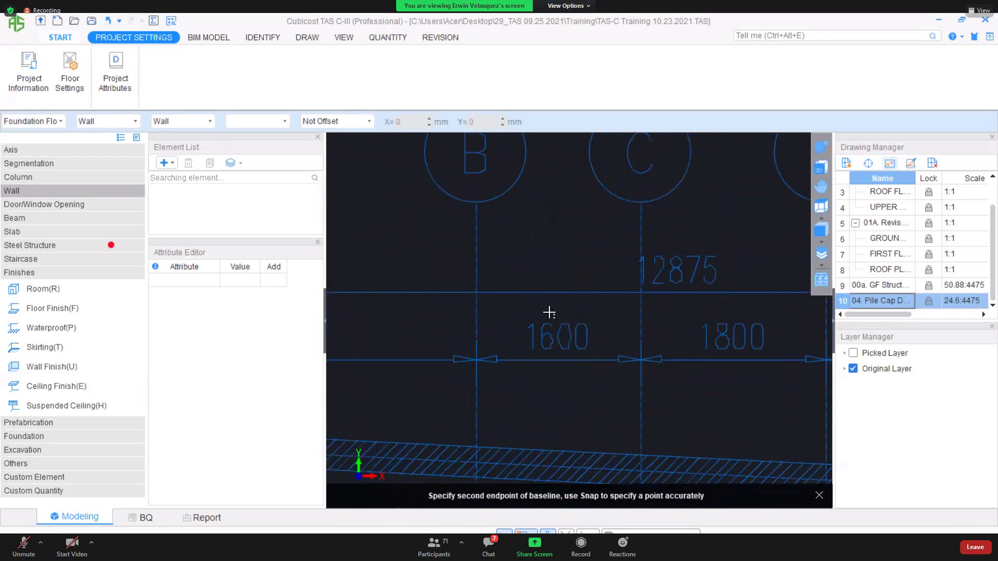
scroll(547, 322, "down", 3)
scroll(531, 271, "up", 5)
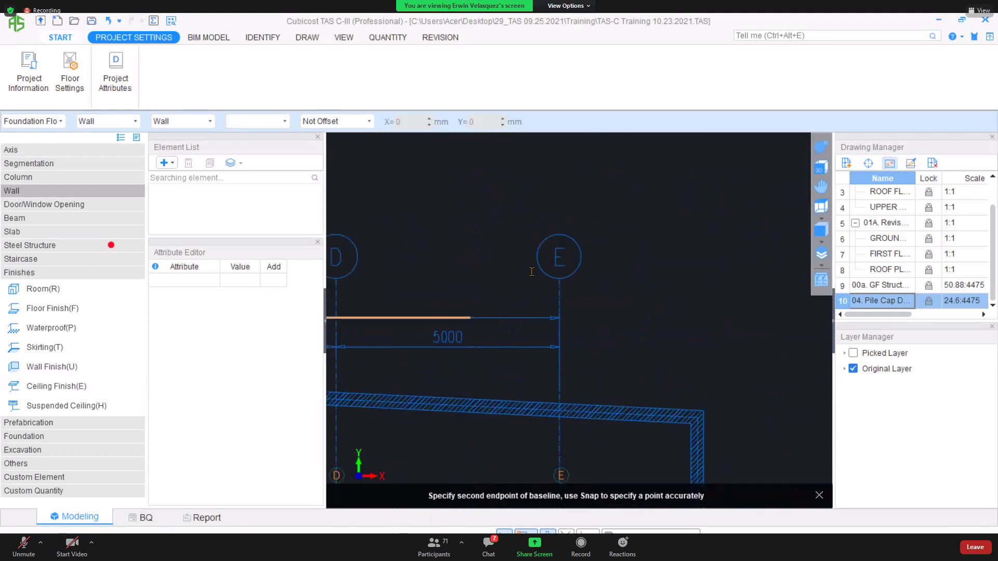
left_click(531, 271)
type("12875")
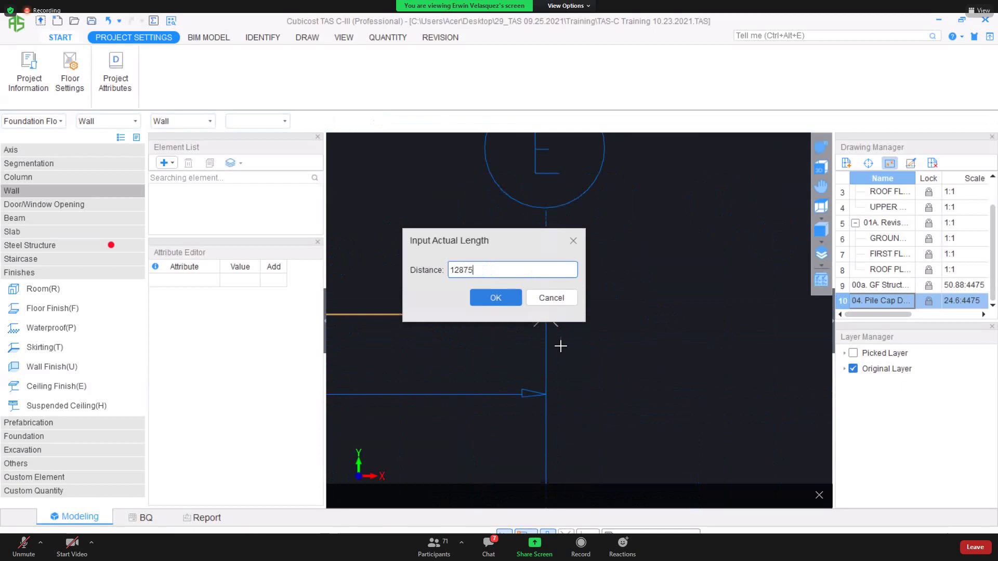
key("Return")
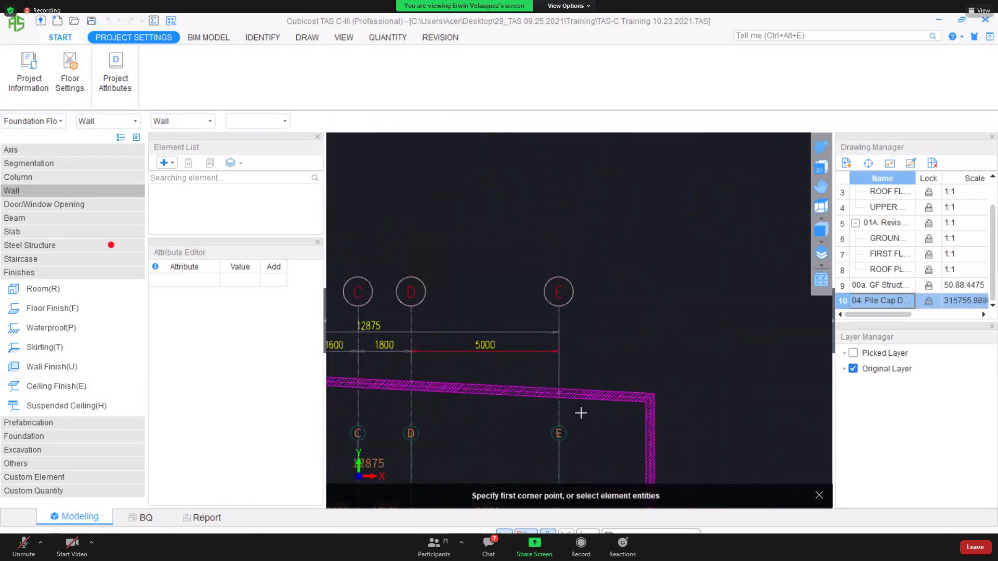
Check the rescaled drawing's grid lines A to E and its columns against the model's axes and placed columns.
scroll(585, 380, "up", 6)
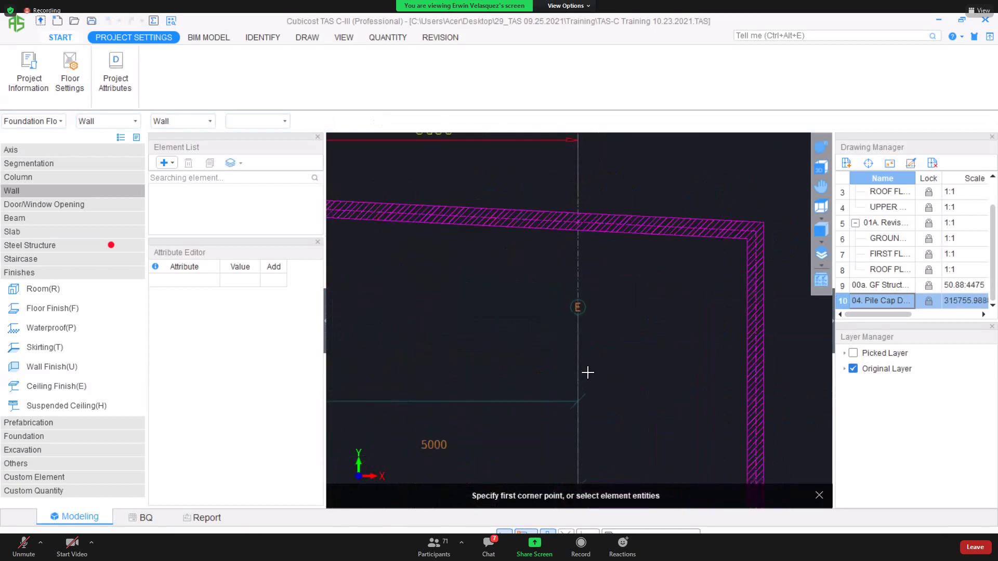
scroll(488, 301, "down", 3)
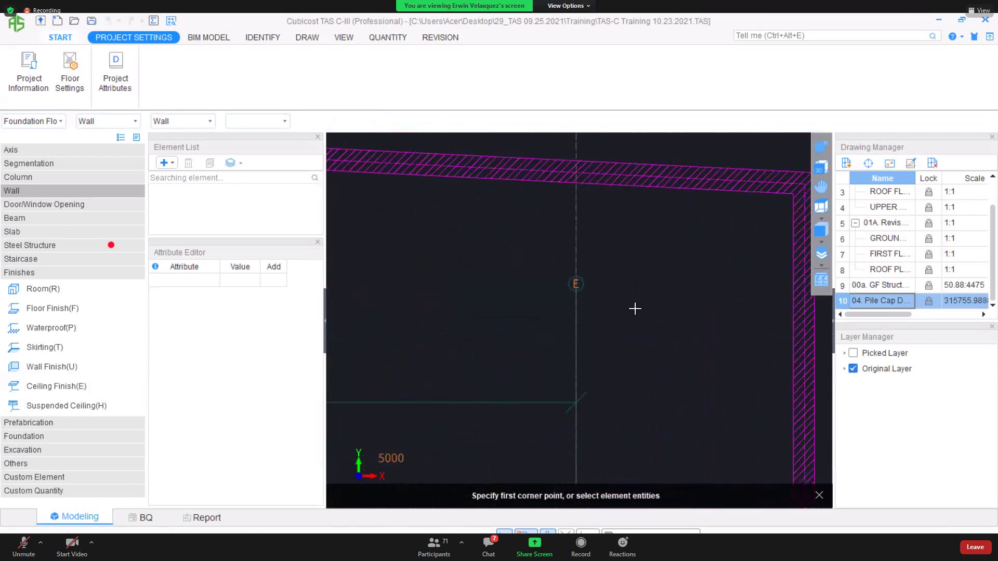
scroll(639, 407, "down", 4)
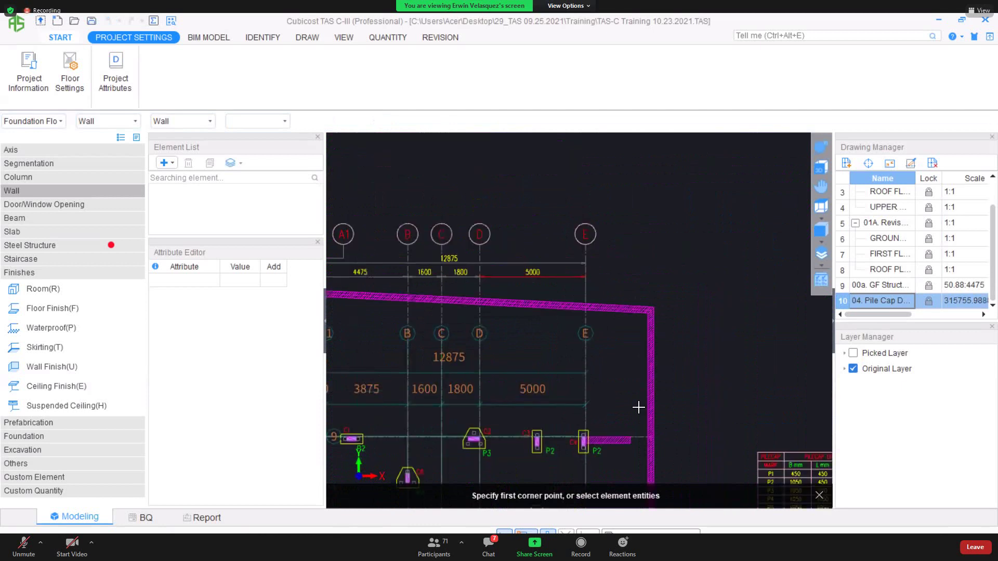
scroll(638, 407, "up", 4)
scroll(639, 407, "down", 1)
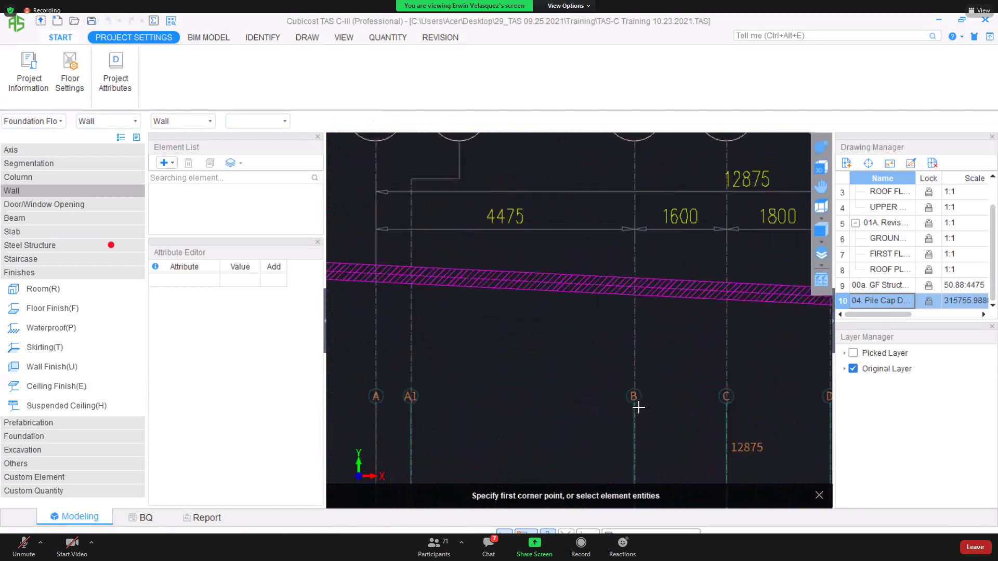
scroll(639, 407, "down", 3)
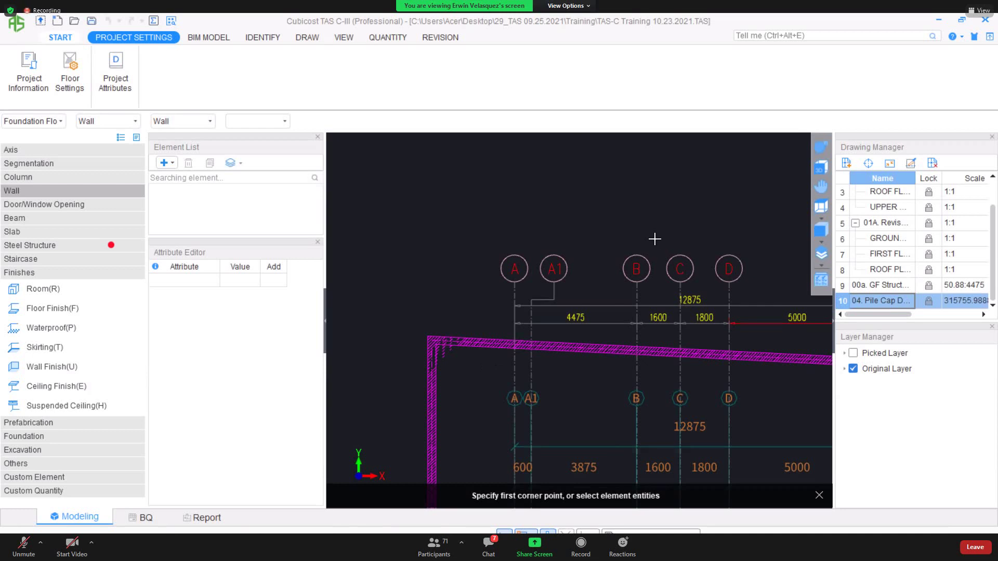
scroll(654, 238, "down", 3)
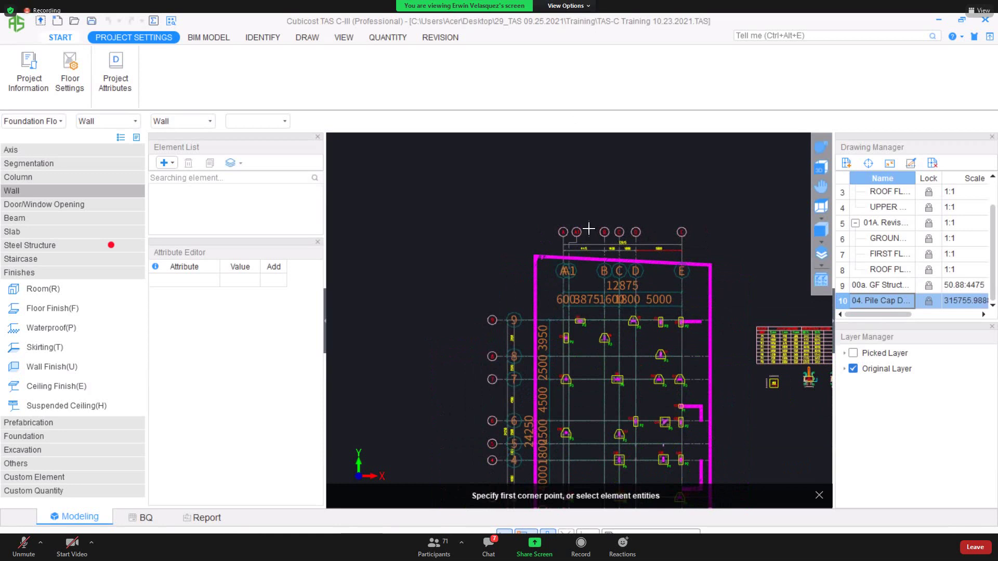
middle_click_drag(635, 275, 589, 223)
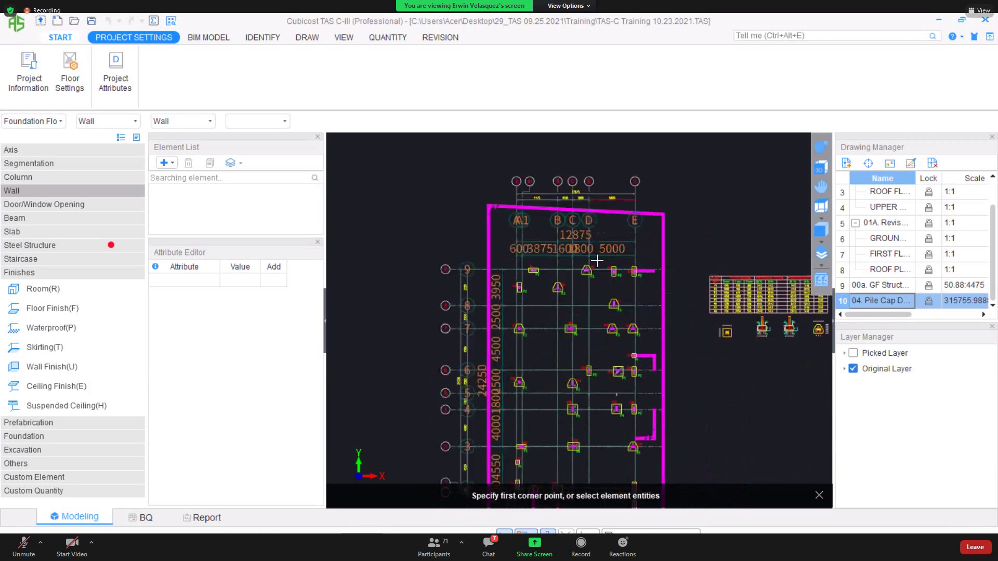
scroll(598, 261, "up", 2)
scroll(598, 238, "up", 4)
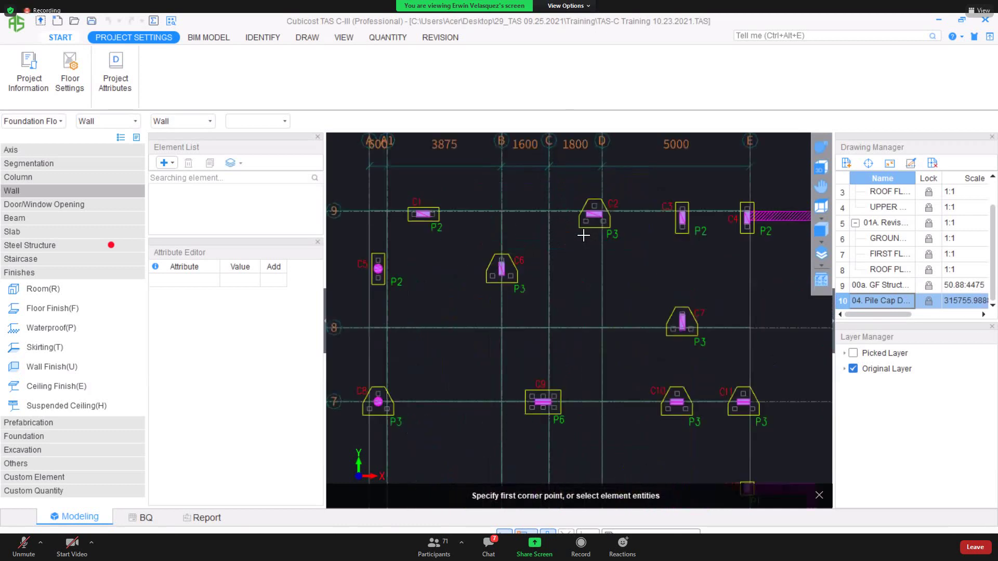
scroll(583, 235, "down", 1)
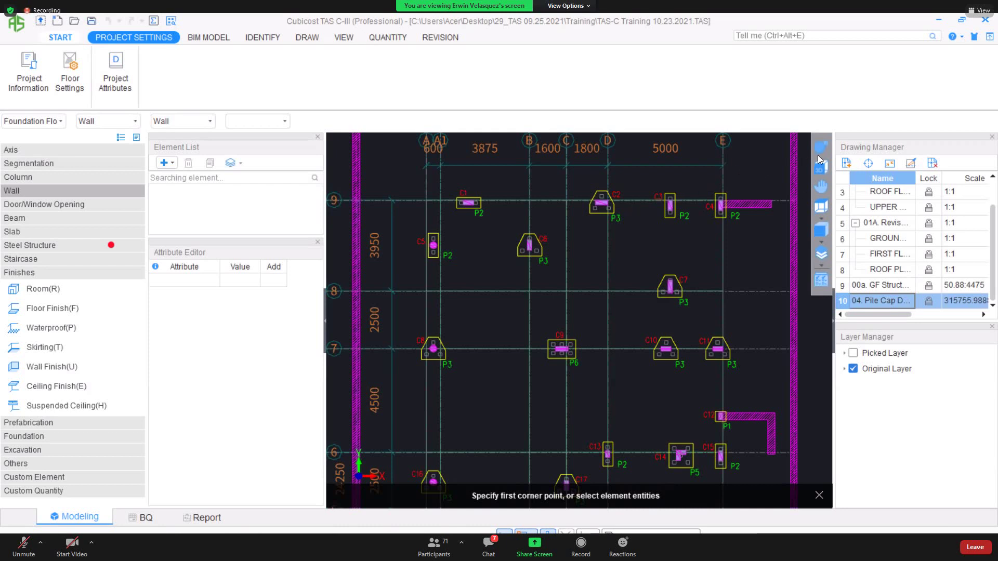
Inspect the model columns over the pile cap layout in 3D, and return to the plan view around axes 9 to 7.
middle_click_drag(691, 316, 693, 235)
middle_click_drag(601, 363, 603, 368)
scroll(603, 368, "up", 1)
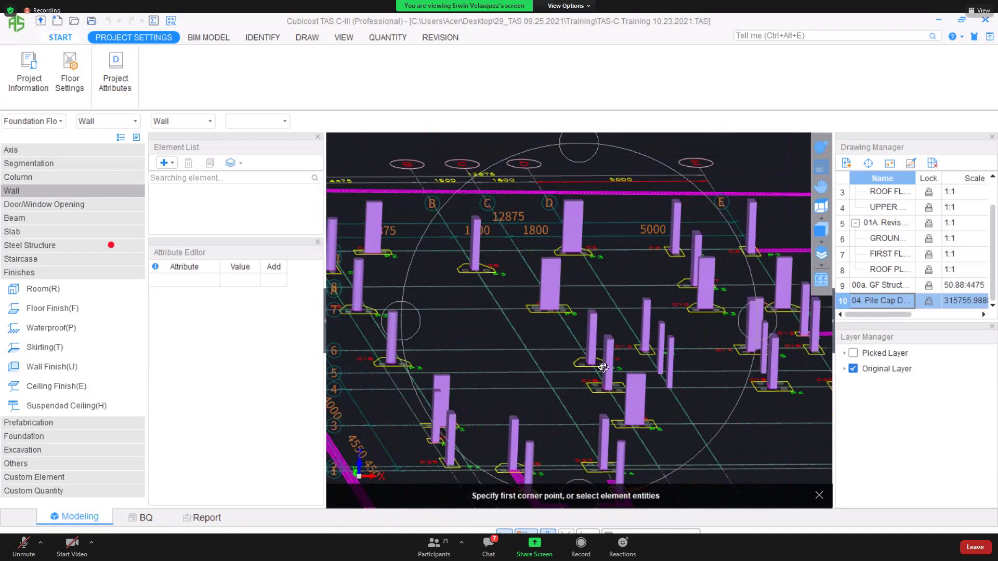
left_click(818, 169)
key("ctrl+Return")
scroll(663, 252, "up", 2)
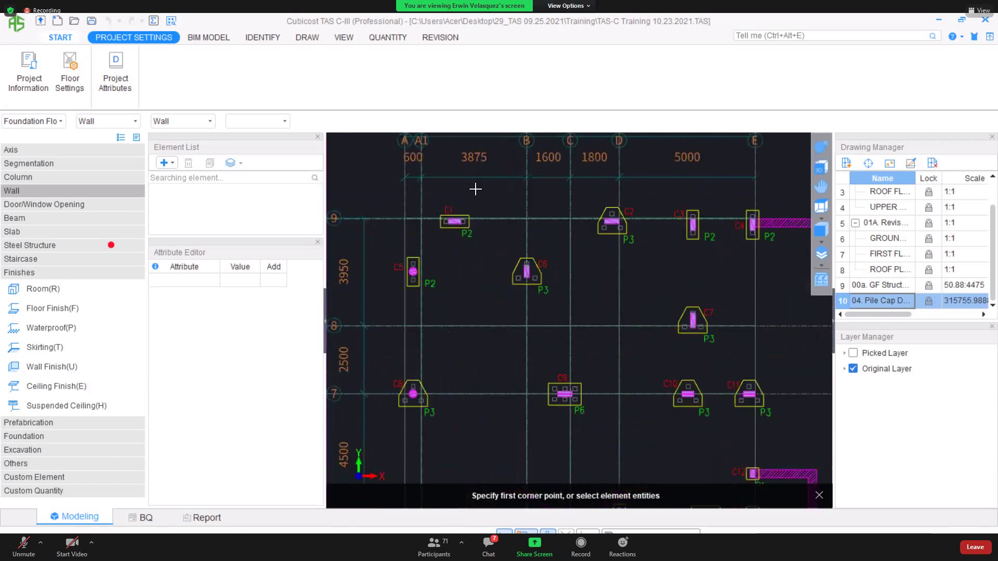
left_click_drag(476, 189, 477, 190)
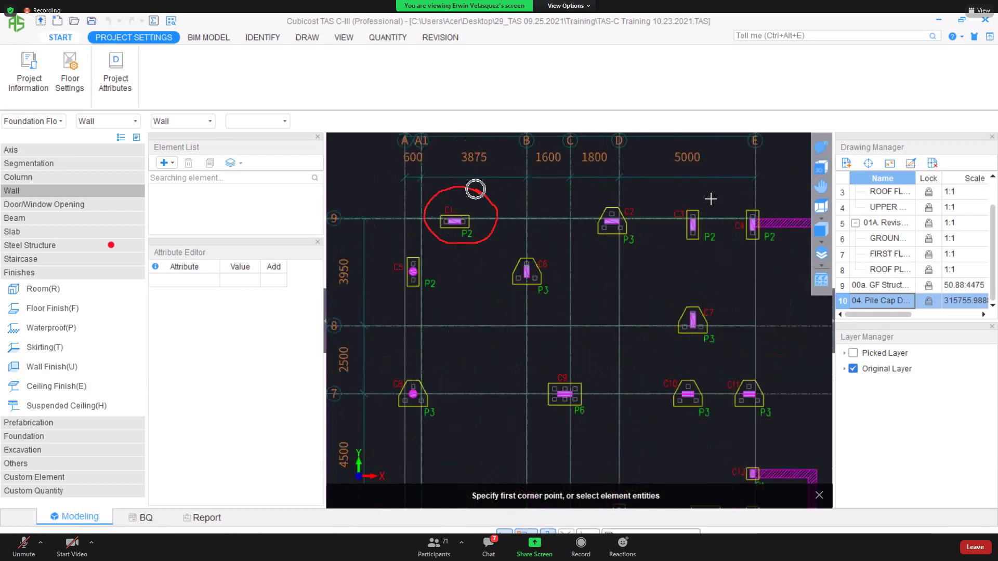
mouse_move(692, 253)
left_mouse_down()
mouse_move(703, 193)
mouse_move(672, 229)
mouse_move(707, 197)
left_mouse_up()
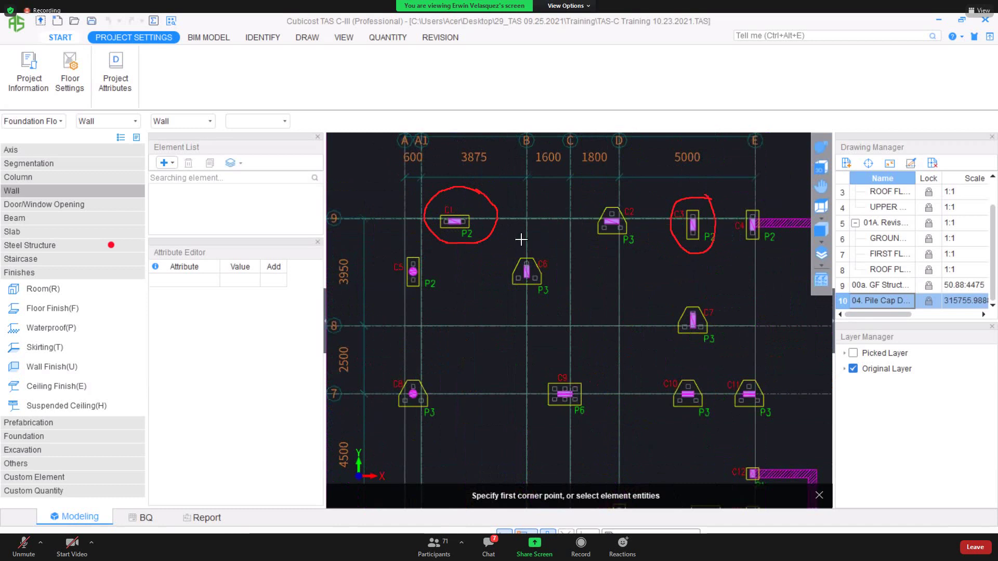
left_click_drag(532, 237, 568, 250)
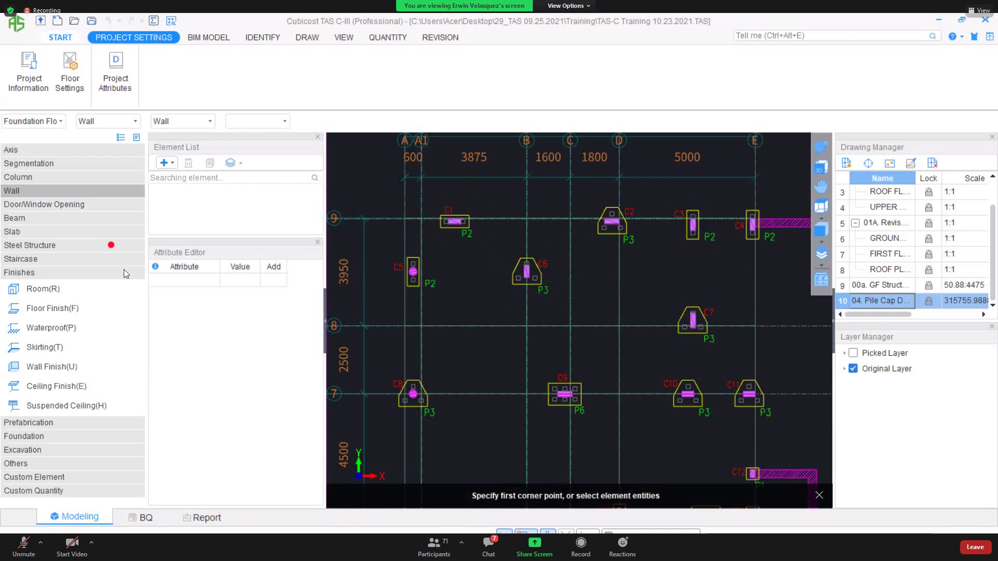
Create a new Pile Cap element in the Foundation category and enlarge the area of the element list.
left_click(99, 301)
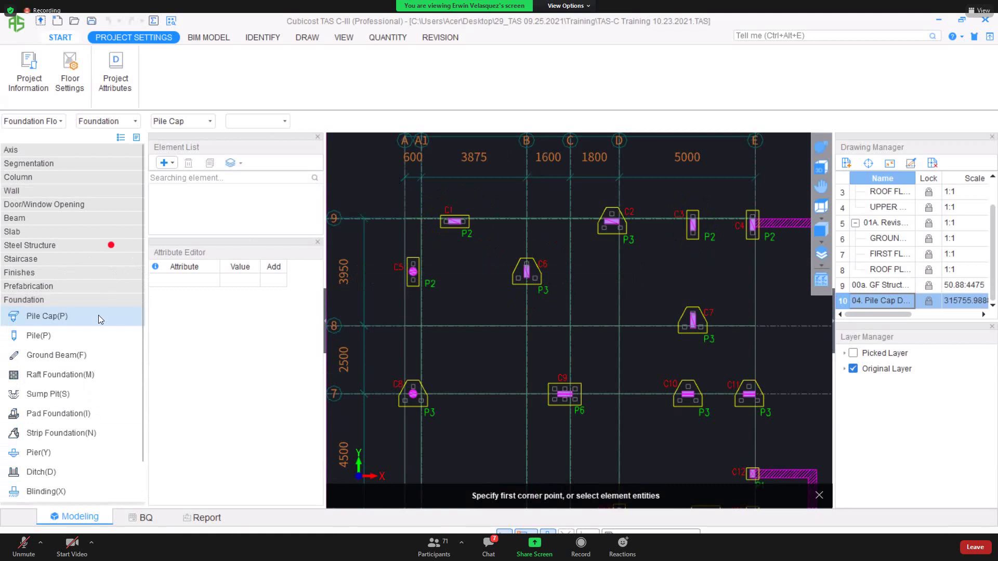
left_click(175, 165)
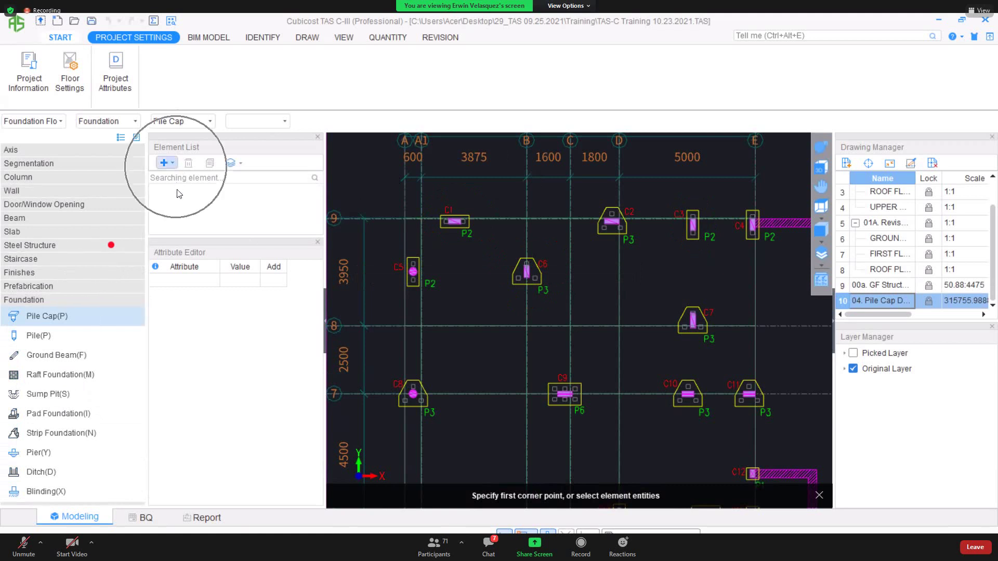
left_click(186, 213)
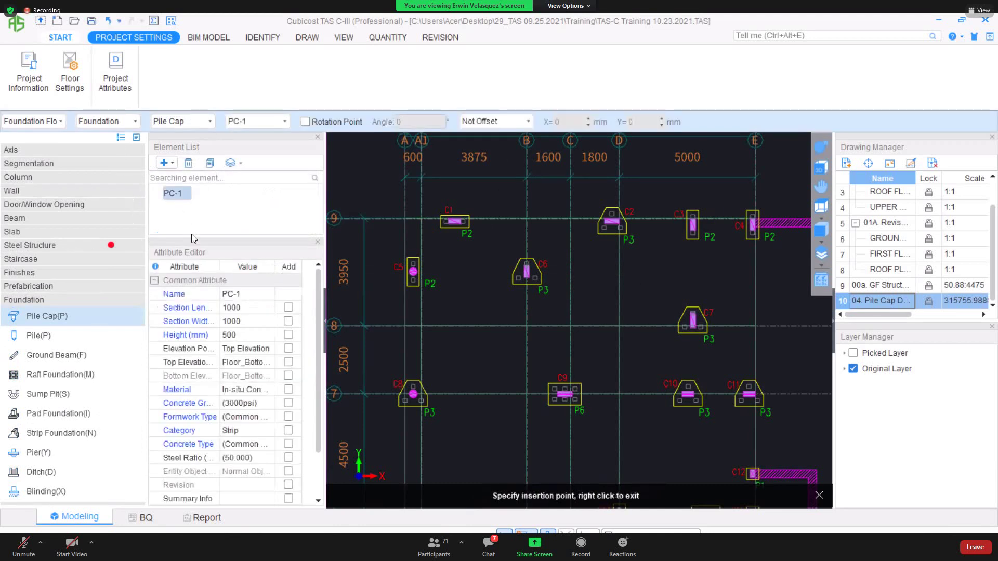
left_click_drag(194, 242, 196, 258)
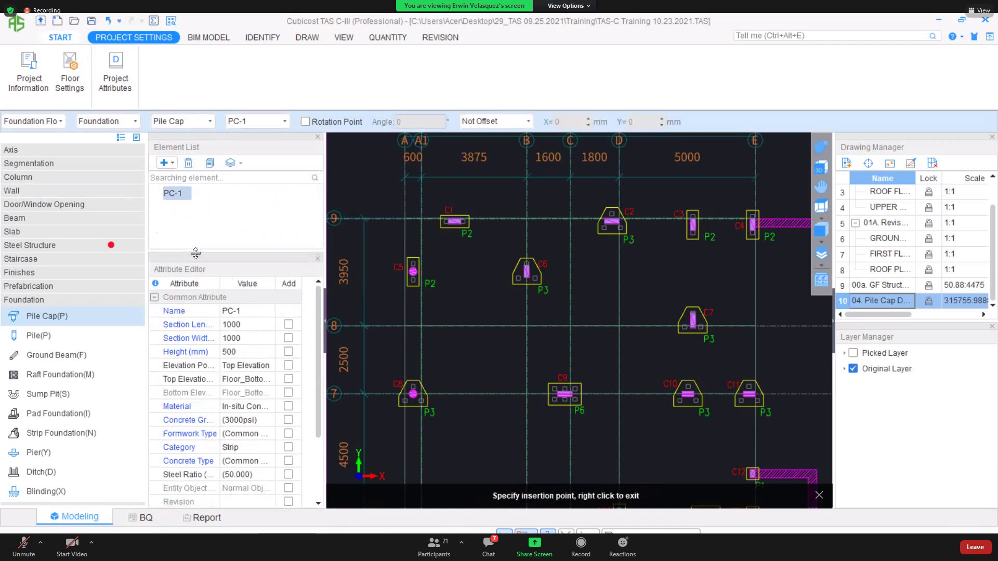
Rename the pile cap element as P2 and leave the placement command.
left_click(253, 310)
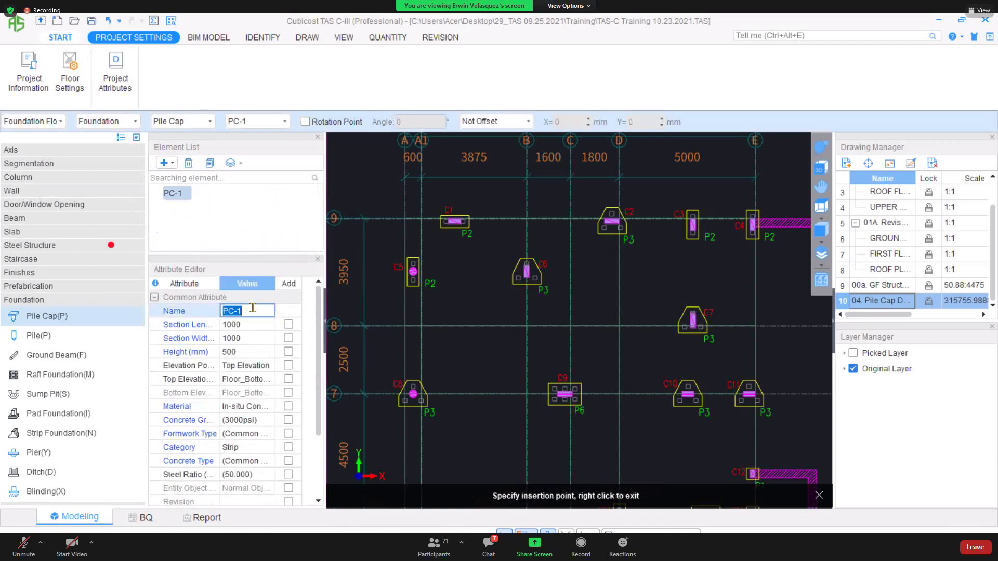
type("P2")
key("Return")
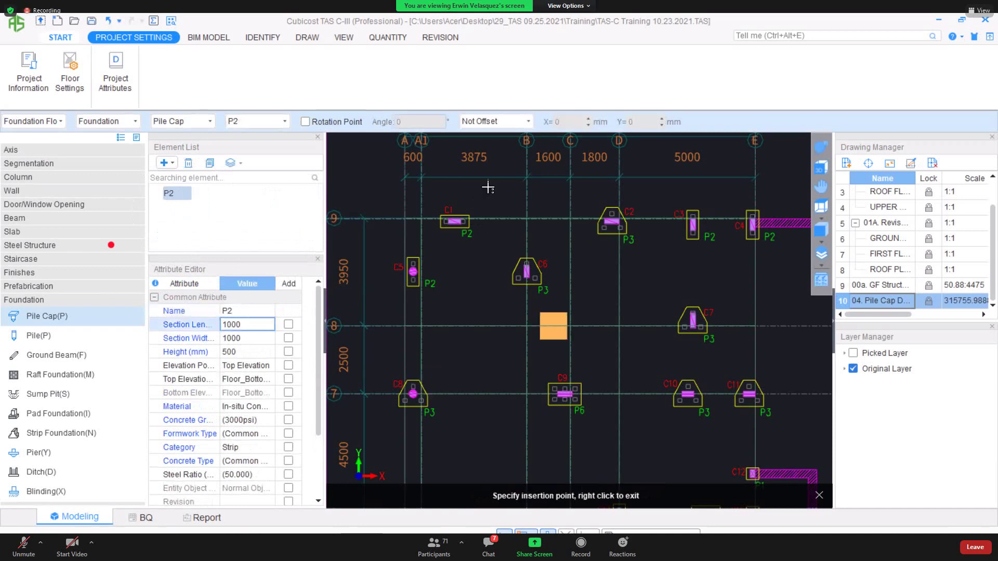
right_click(484, 193)
Set P2's section length to 1050, section width to 450 and height to 500 mm, following the drawing's pile cap schedule.
scroll(470, 244, "up", 1)
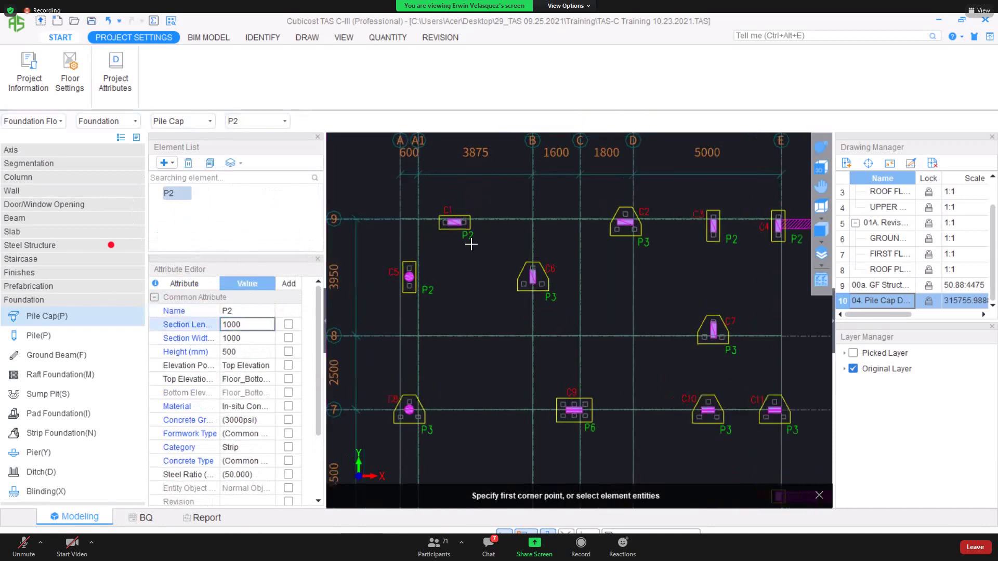
scroll(471, 244, "up", 1)
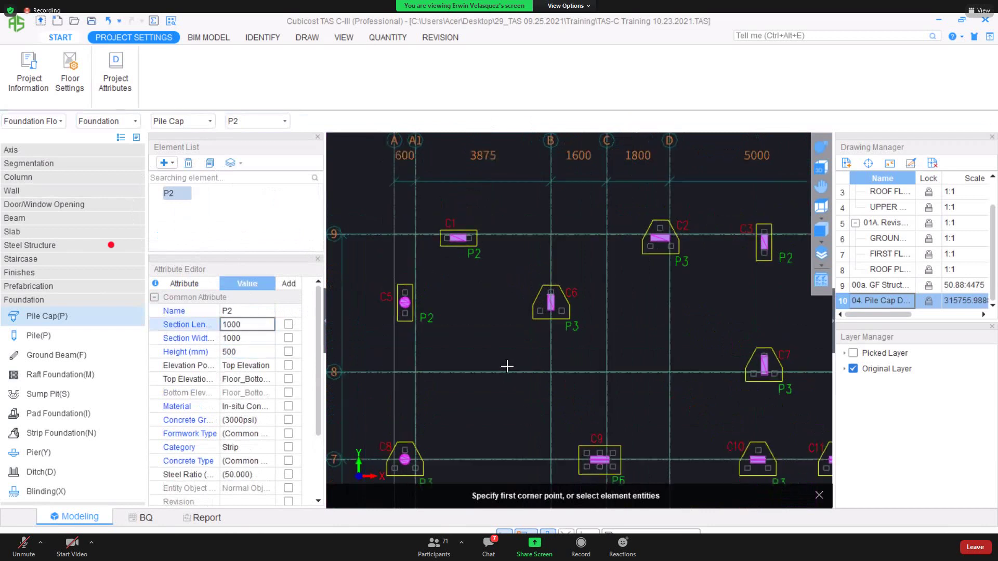
scroll(514, 410, "down", 1)
scroll(608, 363, "down", 1)
scroll(501, 320, "down", 1)
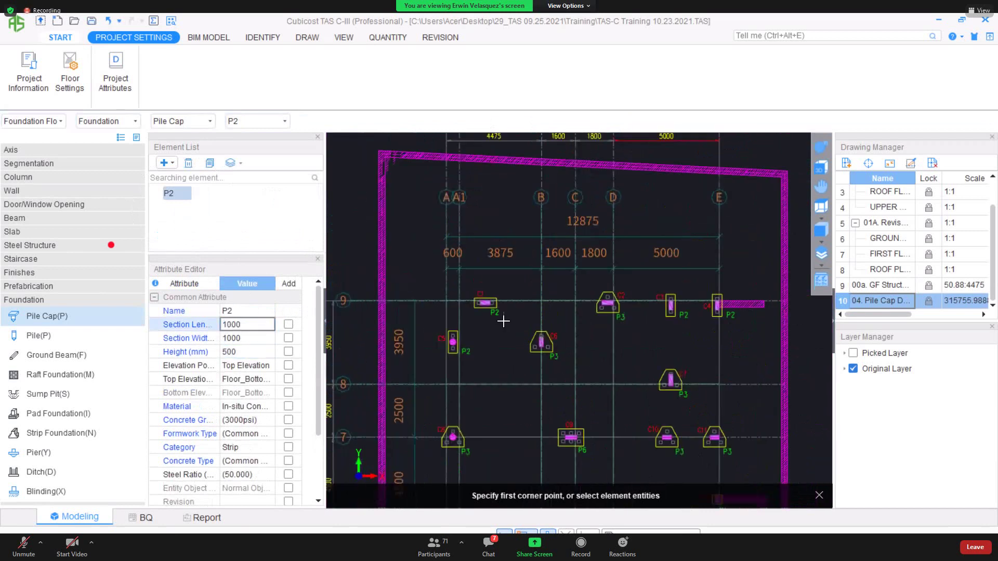
scroll(505, 321, "down", 1)
middle_click_drag(507, 322, 508, 274)
scroll(508, 274, "up", 2)
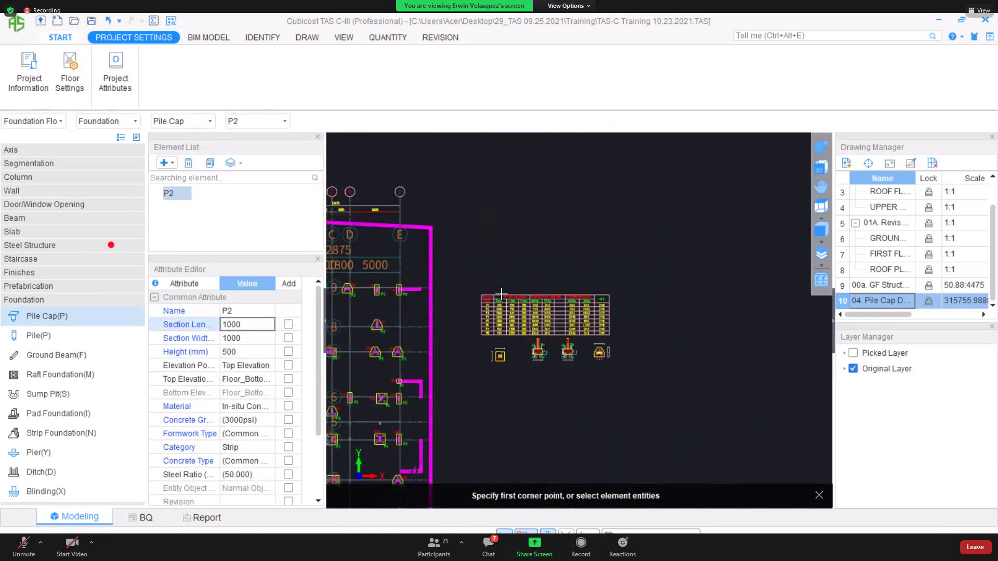
scroll(508, 274, "up", 4)
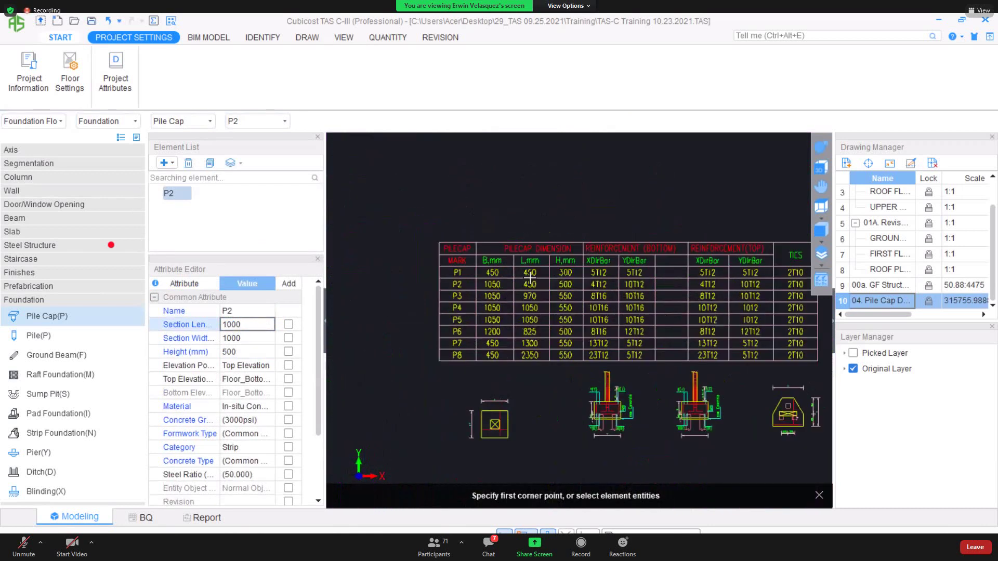
left_click(234, 323)
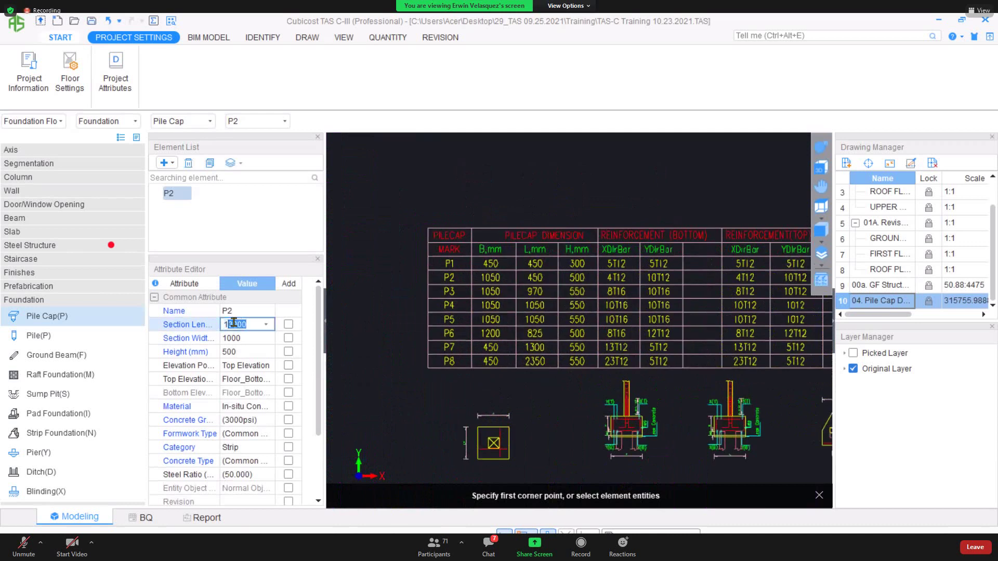
key("Return")
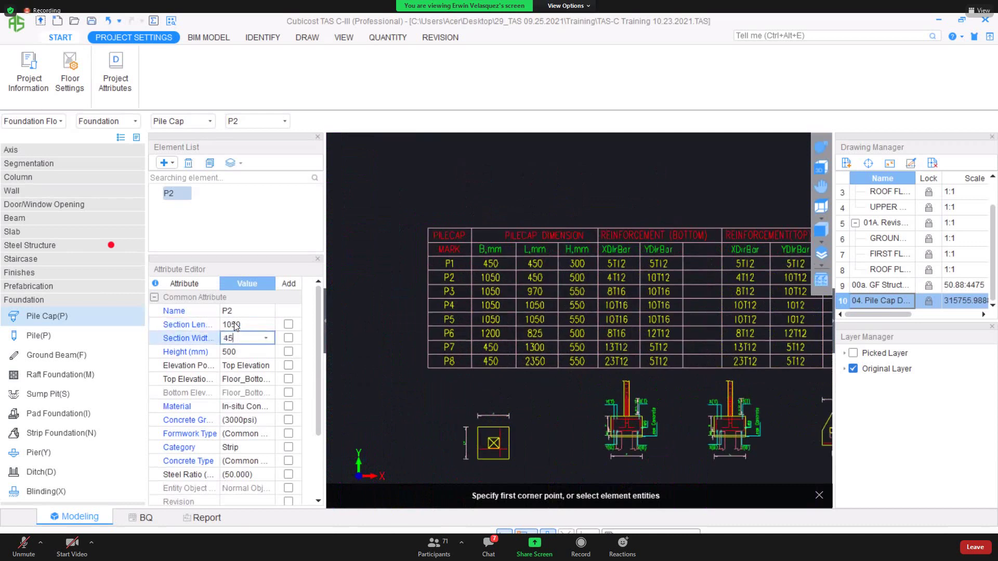
key("Return")
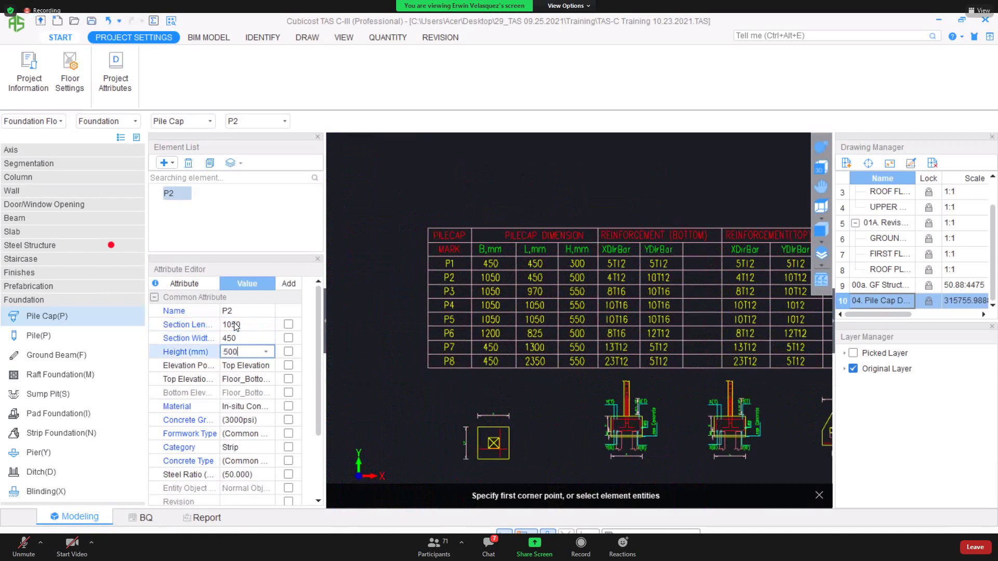
key("Return")
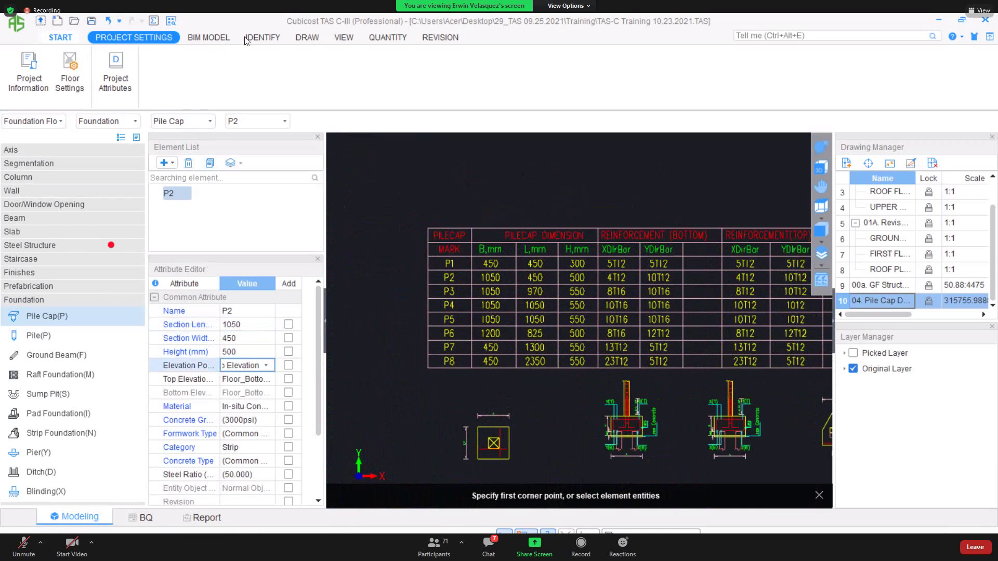
Place a P2 pile cap by point on its outline at column C1 along axis 9, and end the placement.
left_click(314, 37)
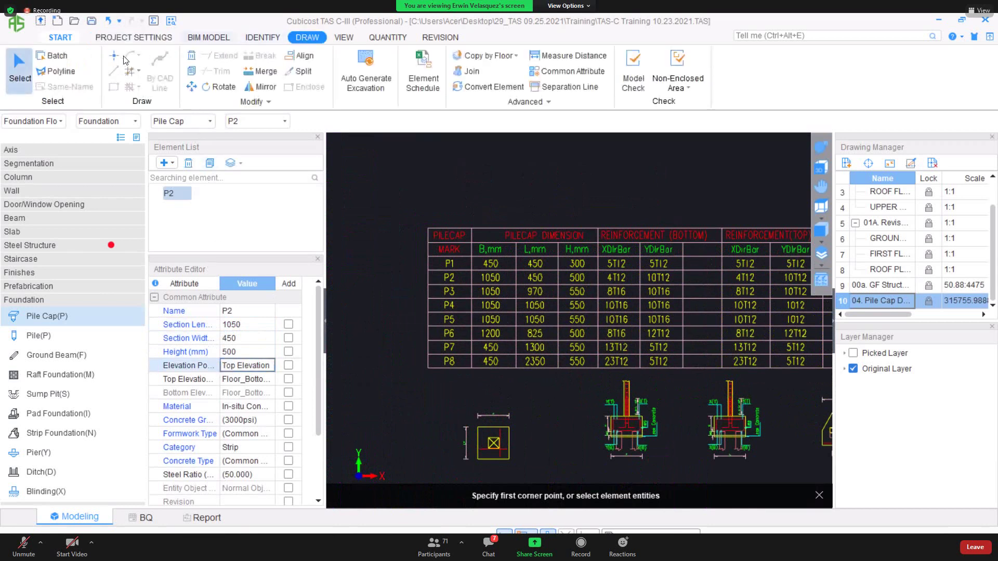
scroll(411, 205, "down", 3)
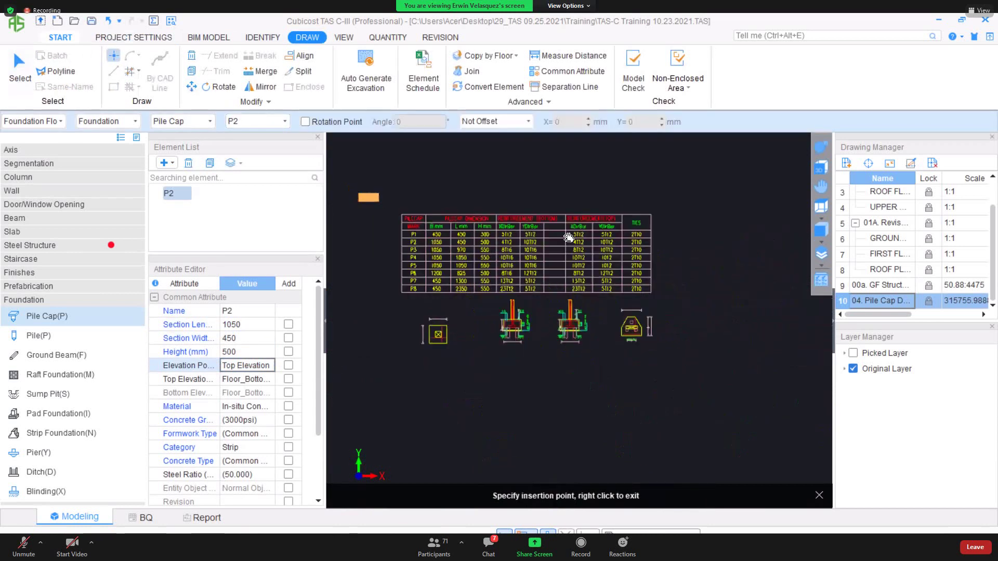
middle_click_drag(605, 266, 788, 313)
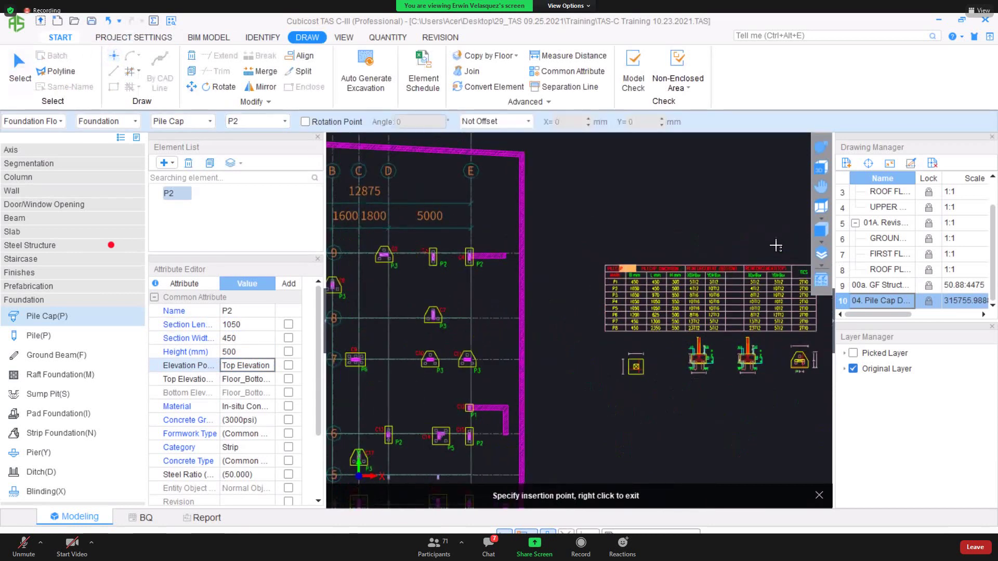
scroll(586, 220, "up", 1)
scroll(456, 218, "up", 1)
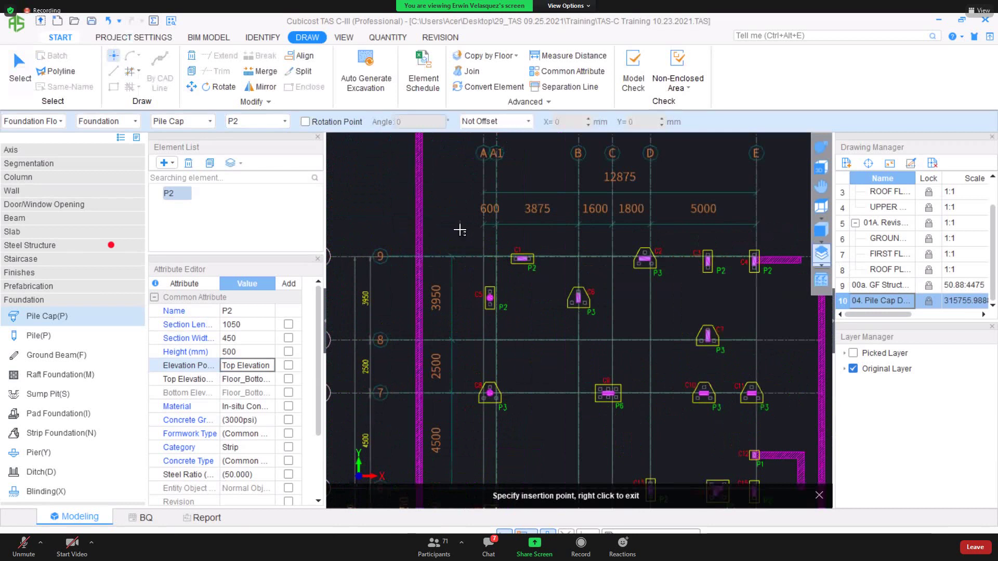
scroll(435, 245, "up", 1)
scroll(436, 249, "up", 3)
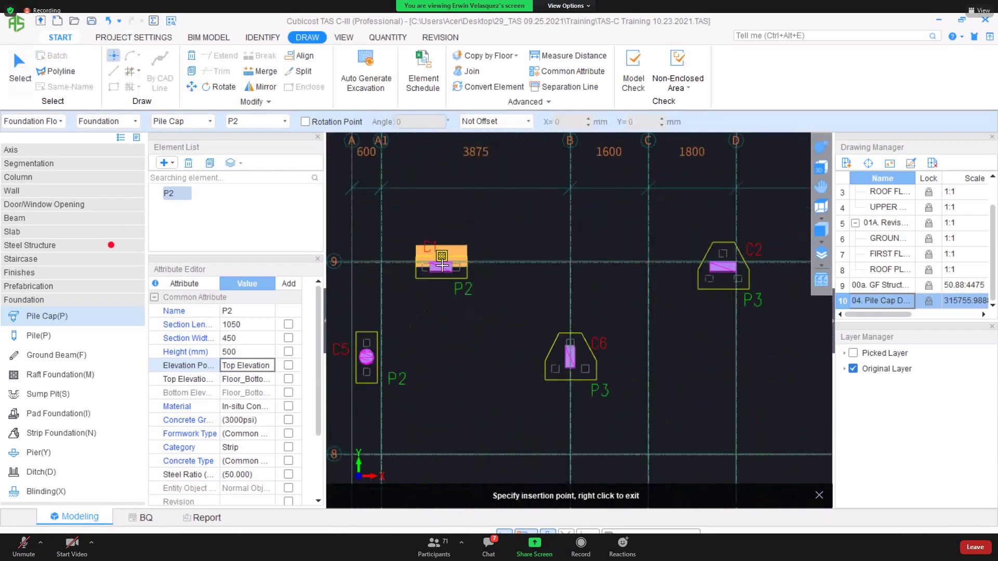
scroll(441, 265, "up", 5)
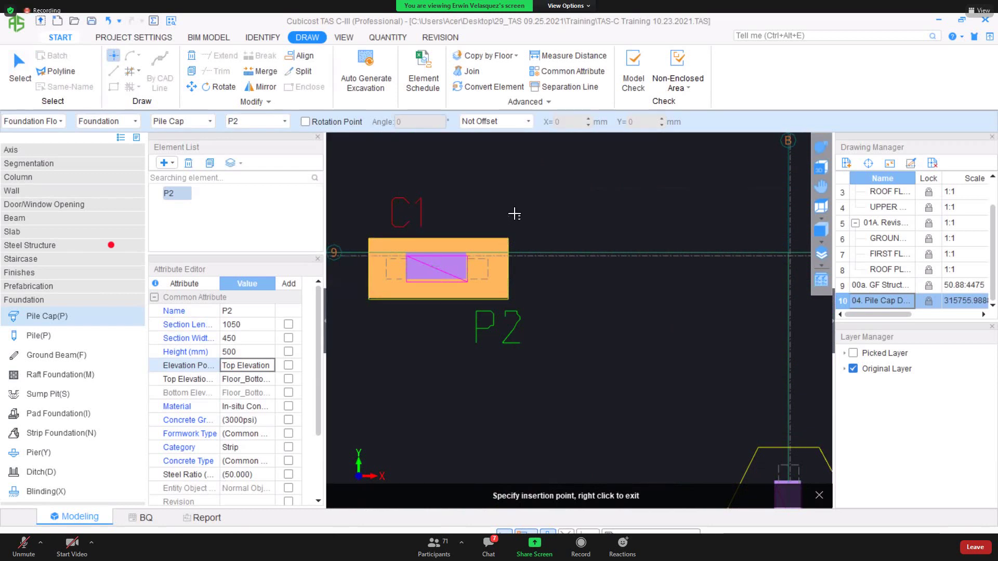
left_click(456, 267)
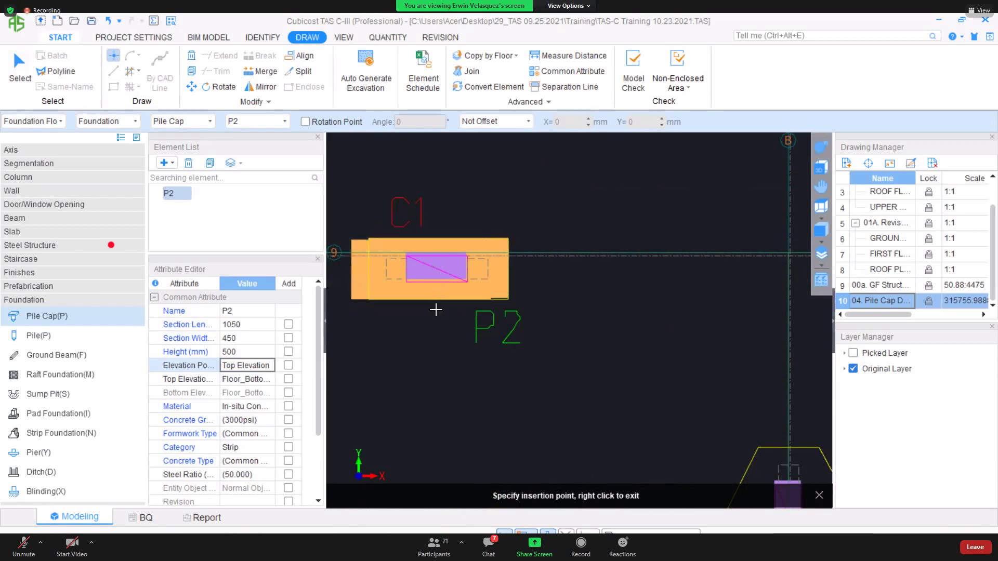
right_click(434, 301)
Inspect the placed P2 pile cap under column C1 in plan and in 3D, and return to the plan view.
scroll(434, 301, "up", 3)
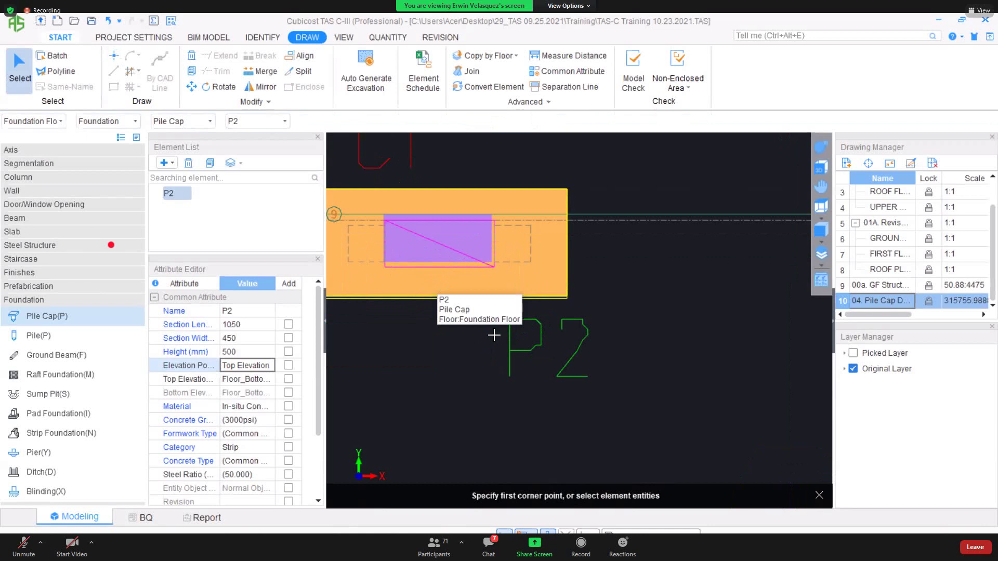
scroll(474, 305, "down", 2)
scroll(519, 291, "up", 1)
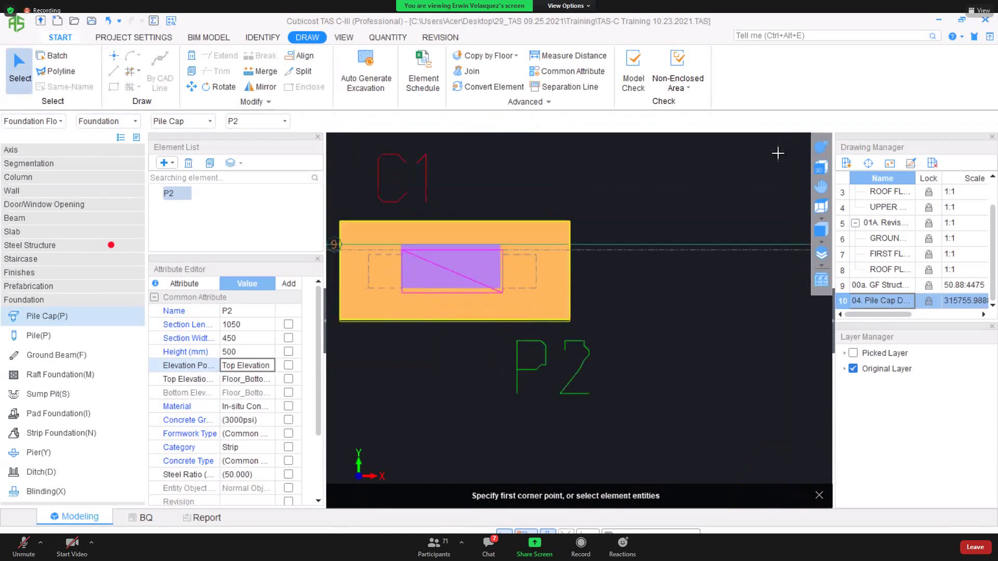
scroll(571, 276, "down", 1)
middle_click_drag(580, 271, 489, 339)
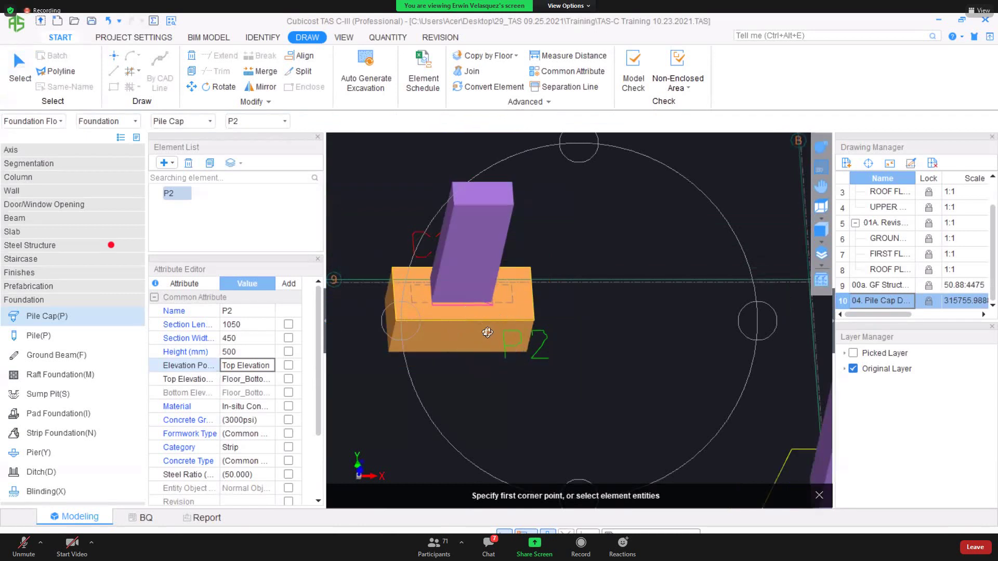
scroll(487, 332, "up", 2)
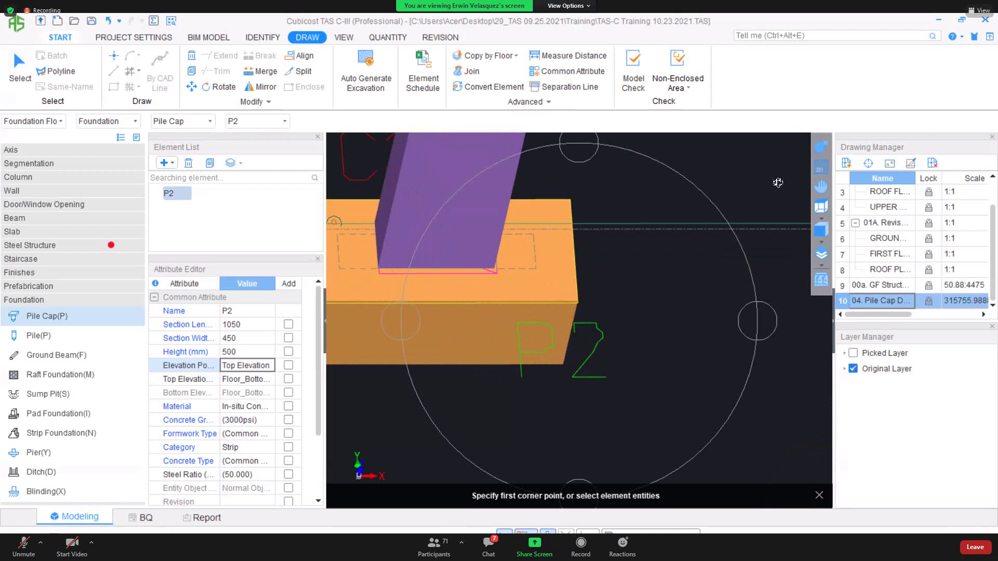
left_click(821, 169)
Look at the vertical P2 pile caps at columns C3 and C4 and at the available pile cap element types.
scroll(642, 265, "down", 6)
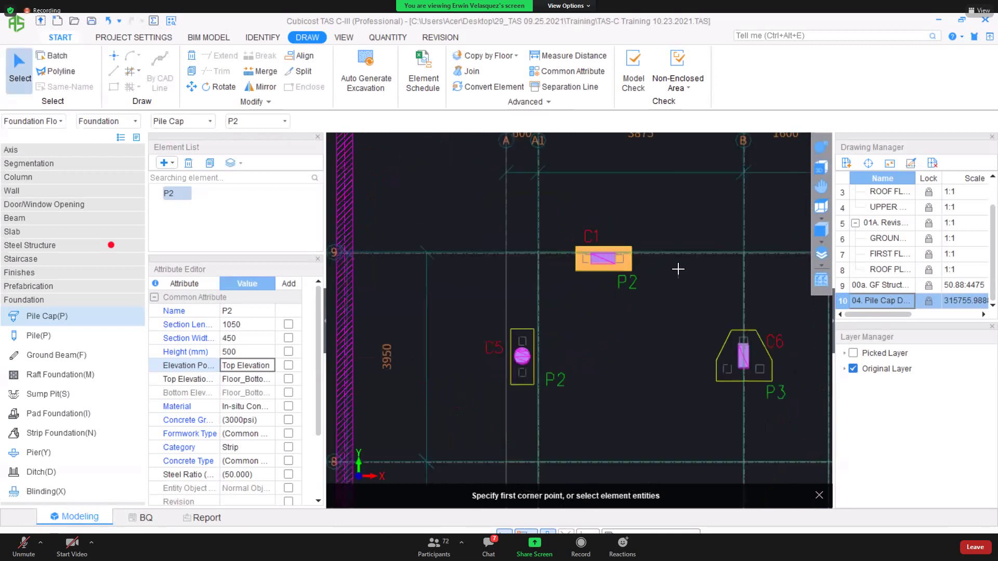
scroll(519, 276, "up", 3)
scroll(673, 290, "up", 3)
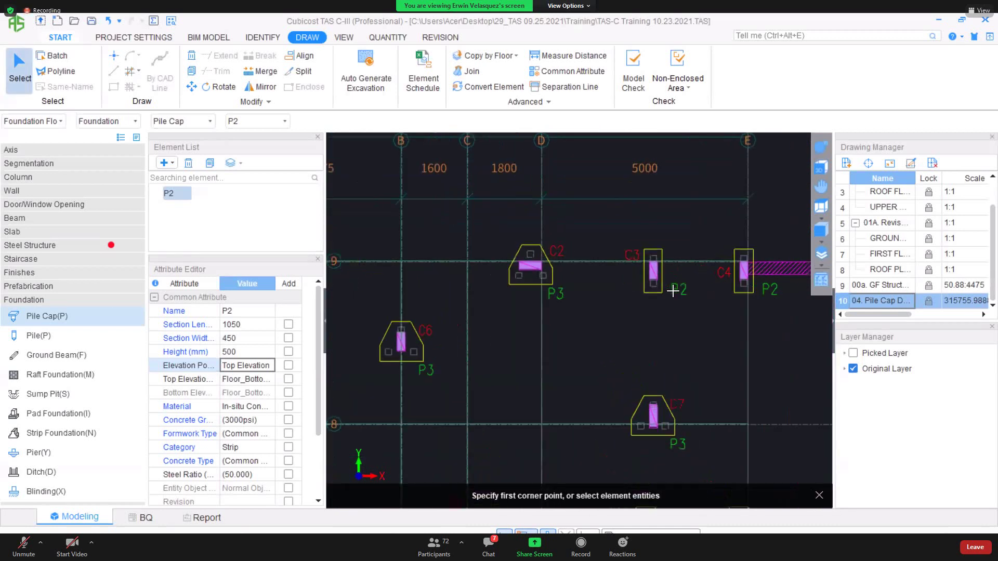
middle_click_drag(605, 270, 530, 272)
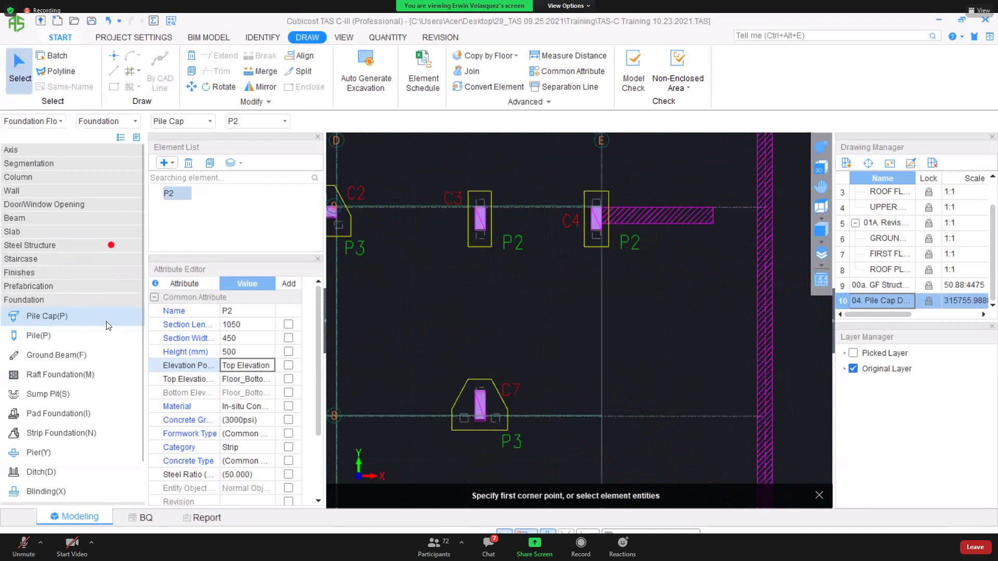
left_click(174, 162)
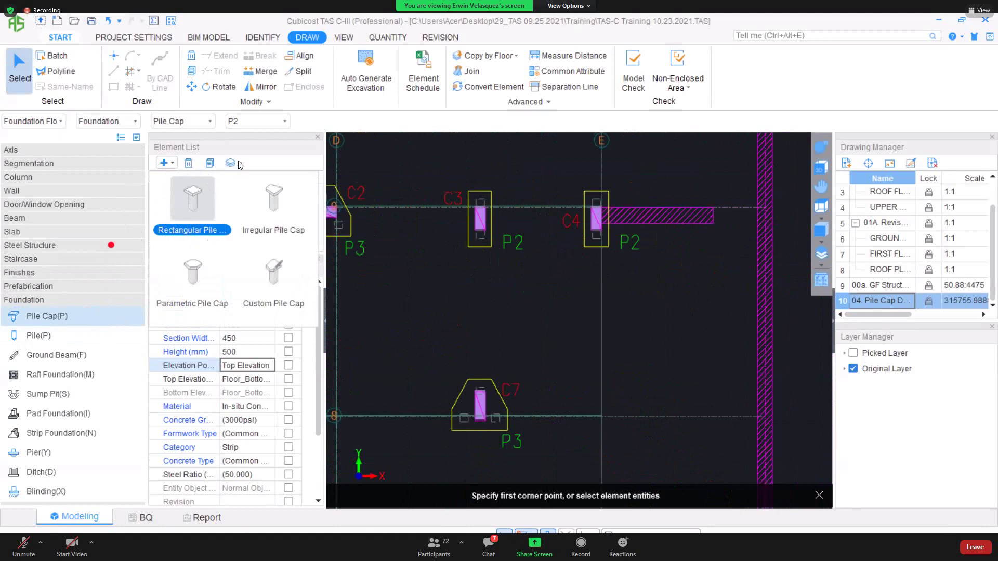
left_click(175, 213)
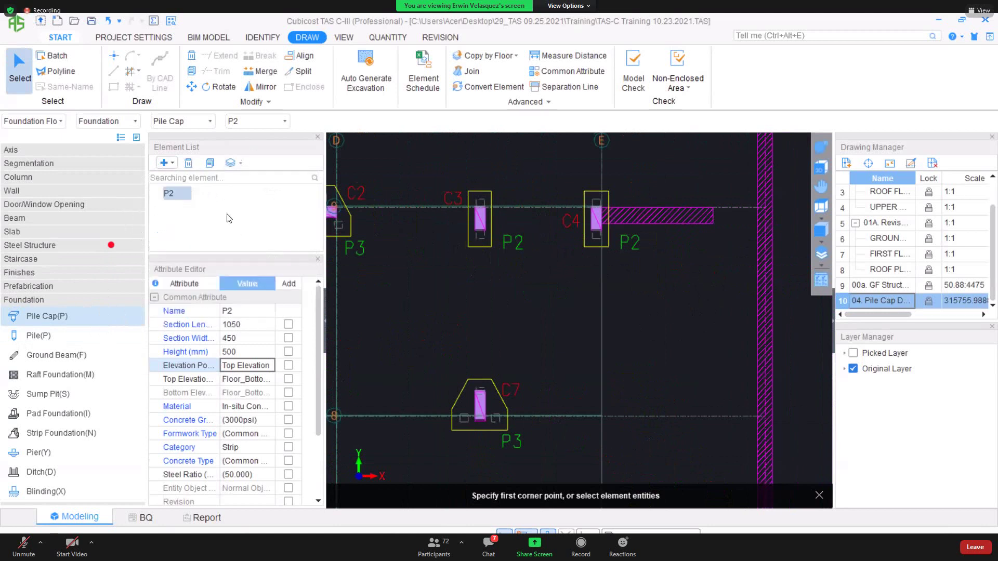
Review P2's attributes against the pile cap schedule, and return to the layout along axis 9.
left_click(234, 315)
left_click(238, 333)
scroll(238, 337, "down", 3)
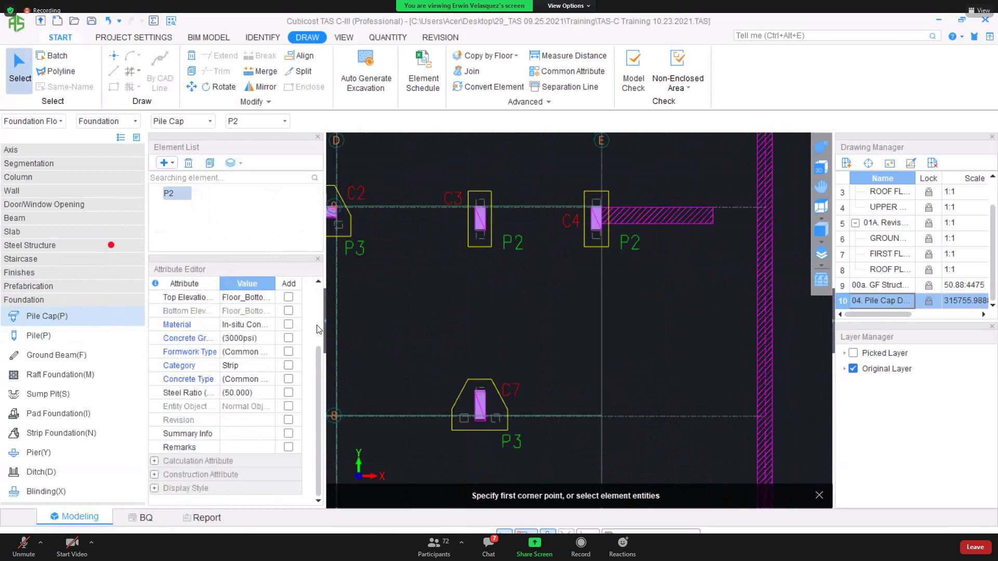
scroll(463, 307, "down", 3)
scroll(597, 333, "up", 4)
scroll(591, 336, "up", 2)
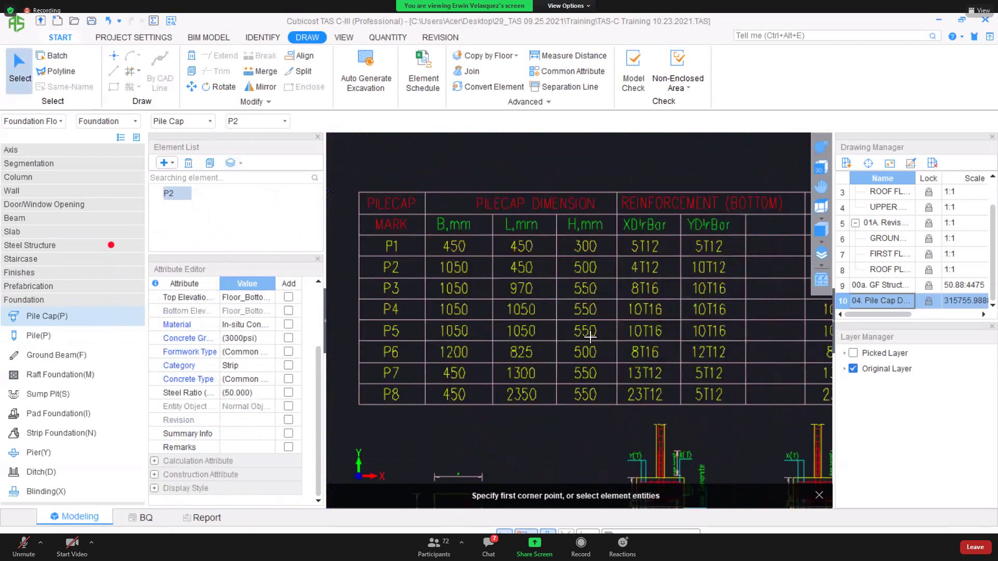
middle_click_drag(505, 294, 645, 326)
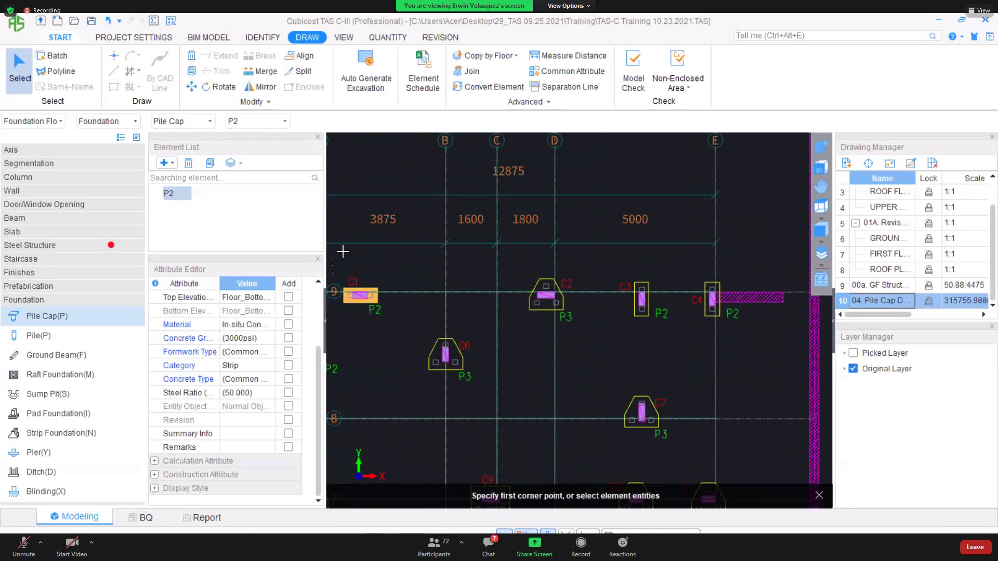
middle_click_drag(350, 237, 375, 276)
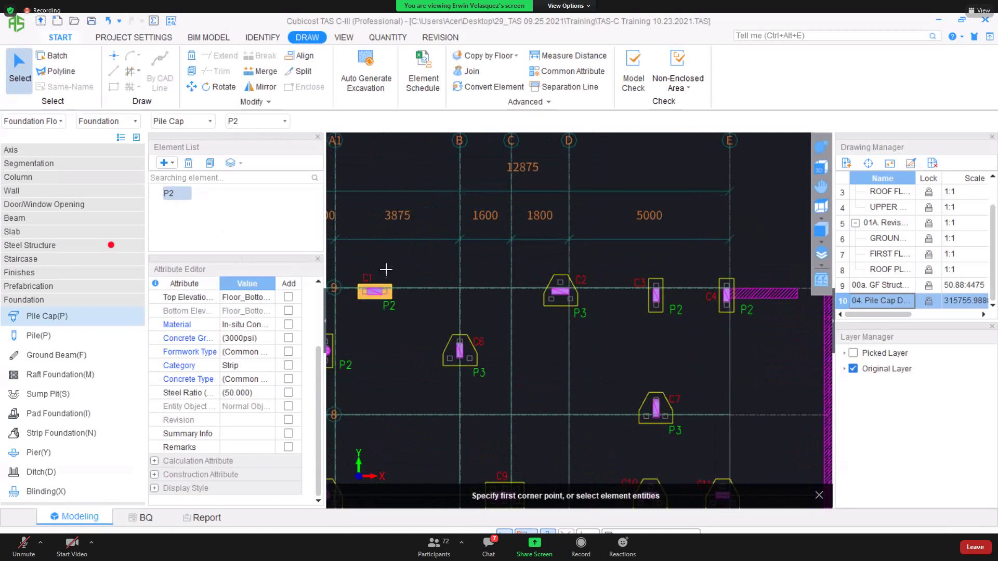
Place a P2 pile cap by point on its vertical outline at column C3 with the Rotation Point option, and end the placement.
left_click(380, 285)
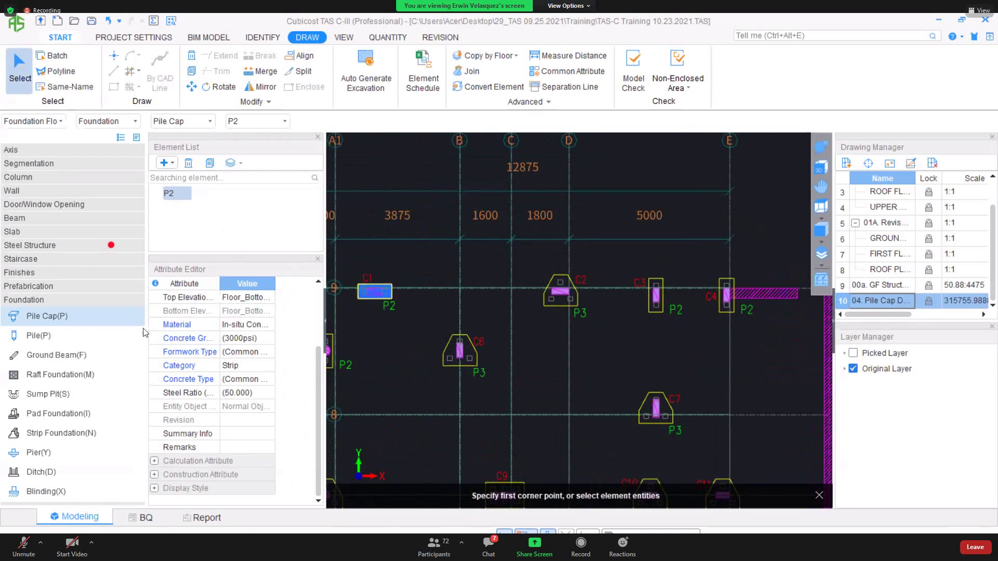
left_click(83, 320)
left_click(368, 298)
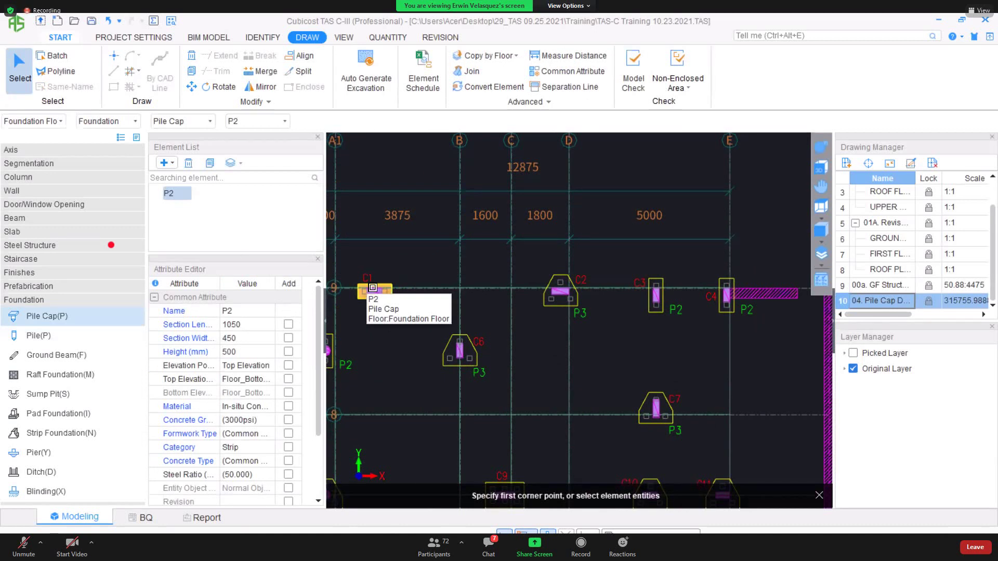
left_click(114, 55)
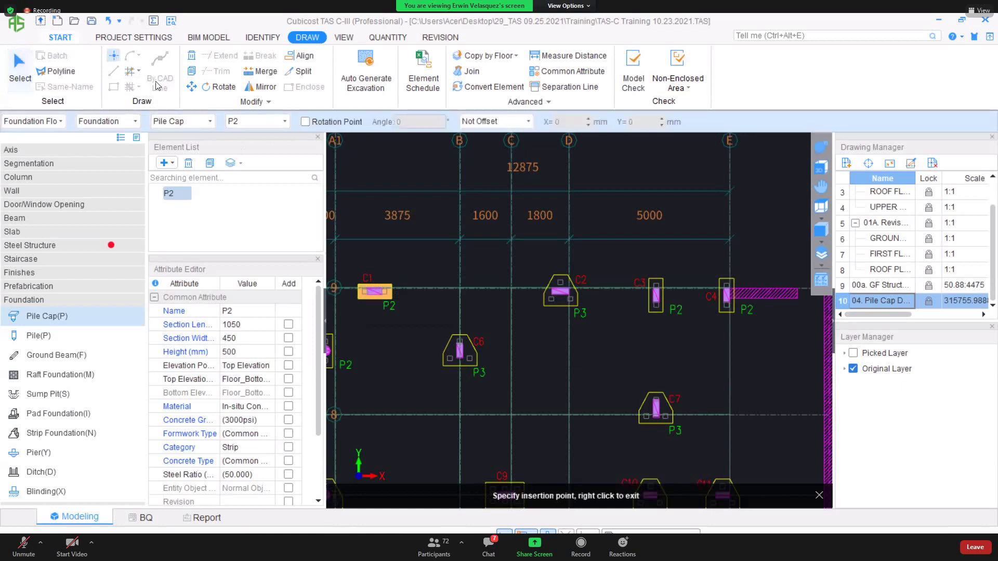
left_click(306, 122)
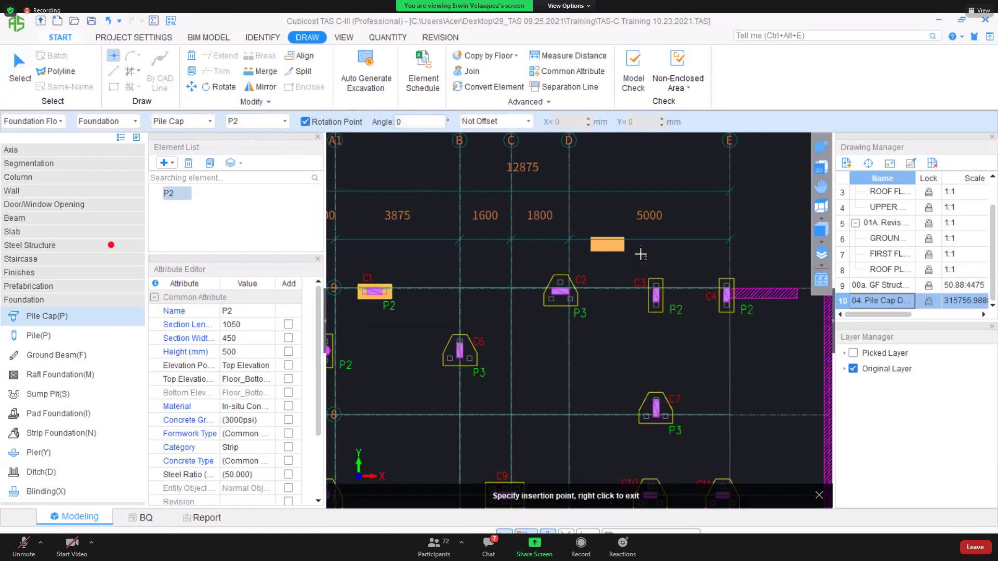
left_click(655, 272)
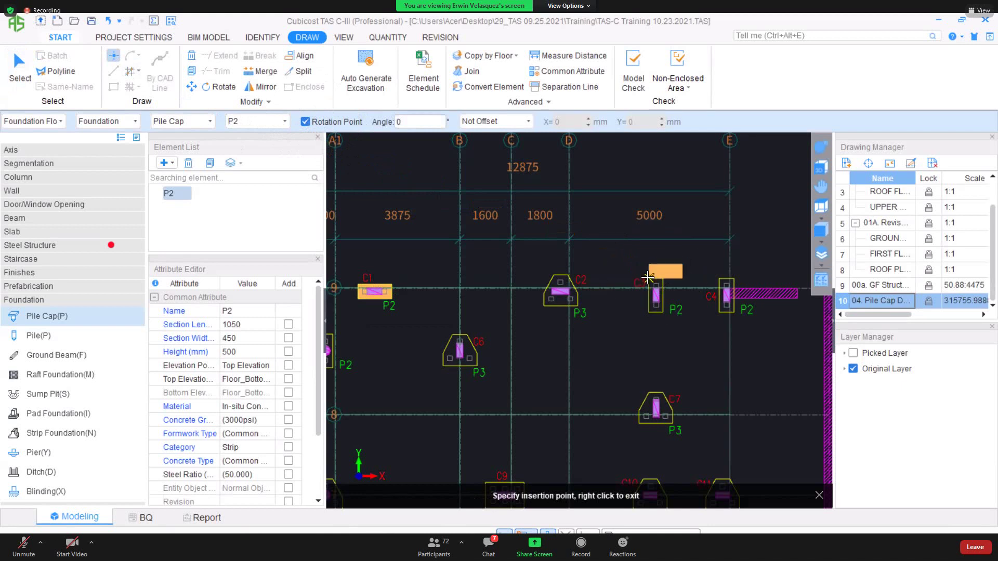
left_click(650, 272)
left_click(649, 314)
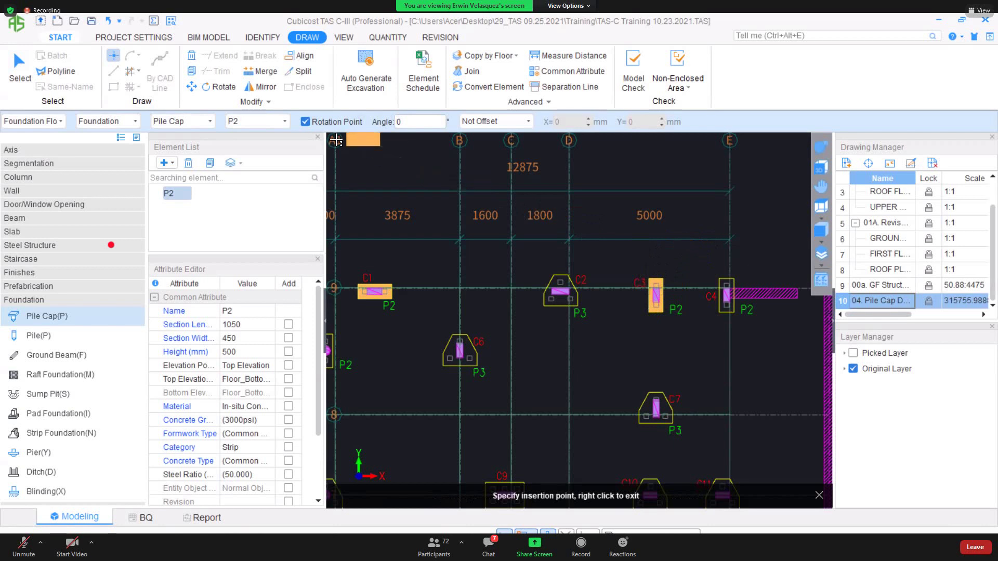
right_click(654, 306)
scroll(654, 305, "up", 1)
scroll(654, 305, "up", 5)
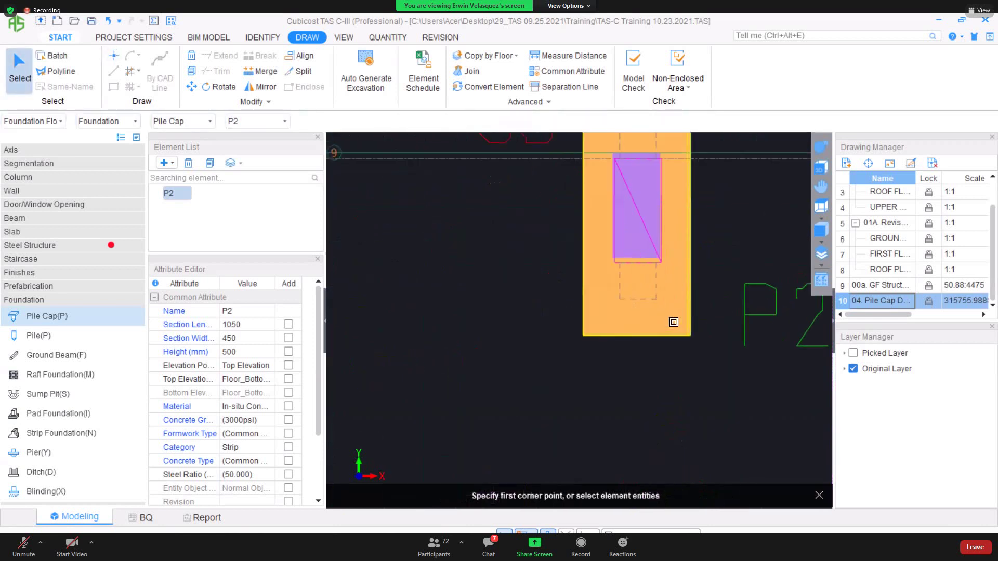
scroll(673, 322, "down", 8)
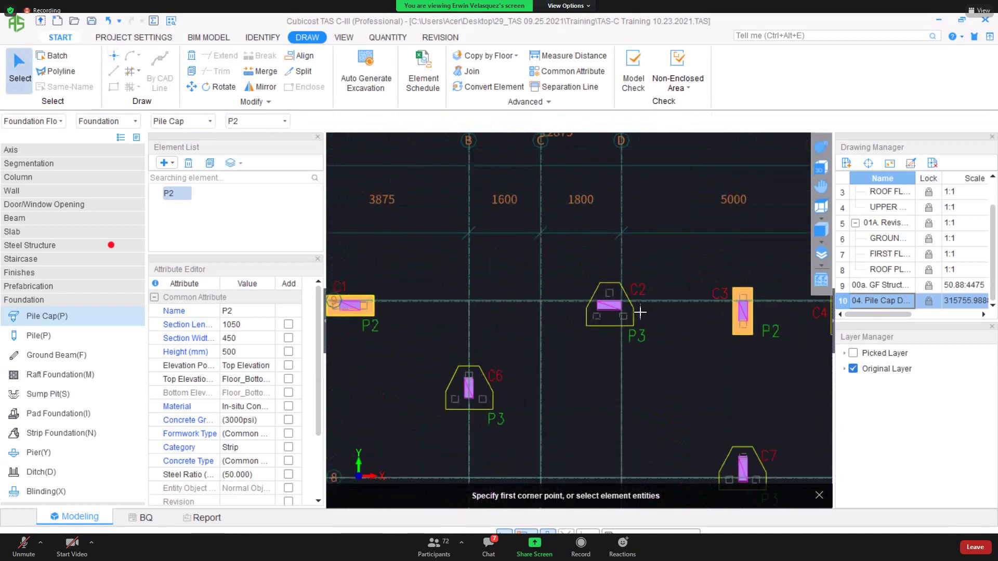
scroll(745, 328, "down", 1)
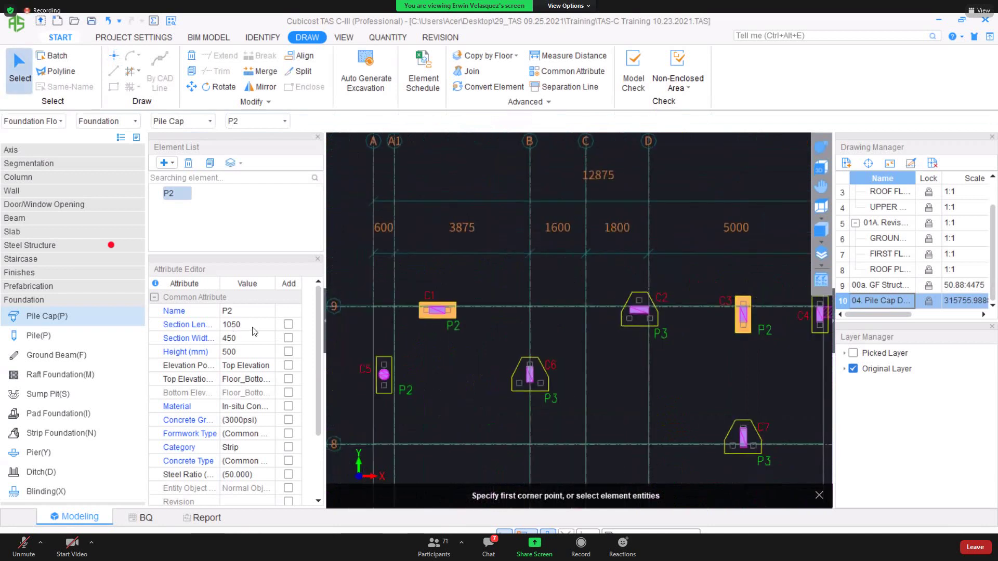
Try swapping P2's section dimensions, setting the section width to 1050 mm and the section length to 450 mm.
left_click(254, 328)
left_click(257, 338)
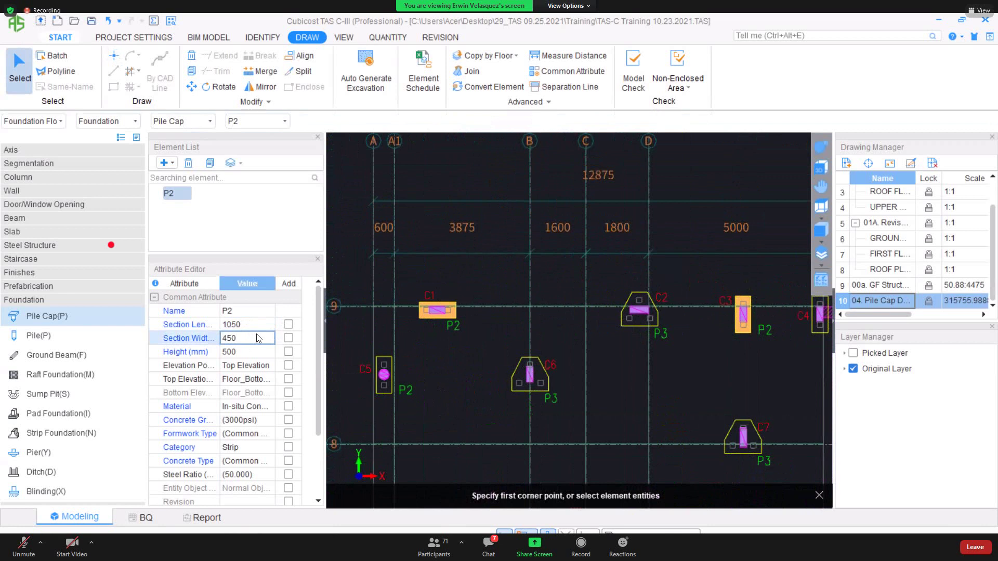
type("1050")
key("Return")
left_click(264, 325)
left_click(265, 325)
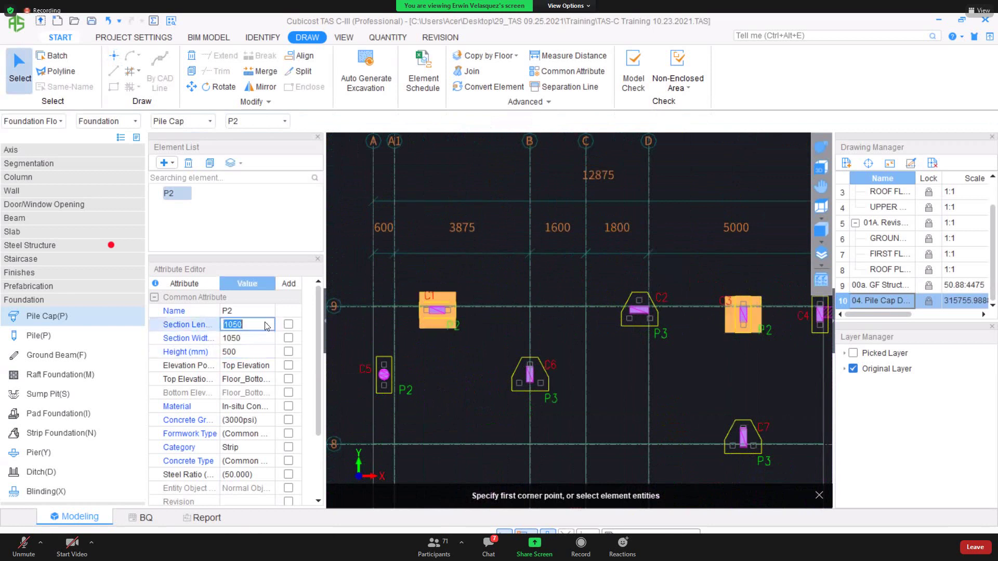
type("450")
key("Return")
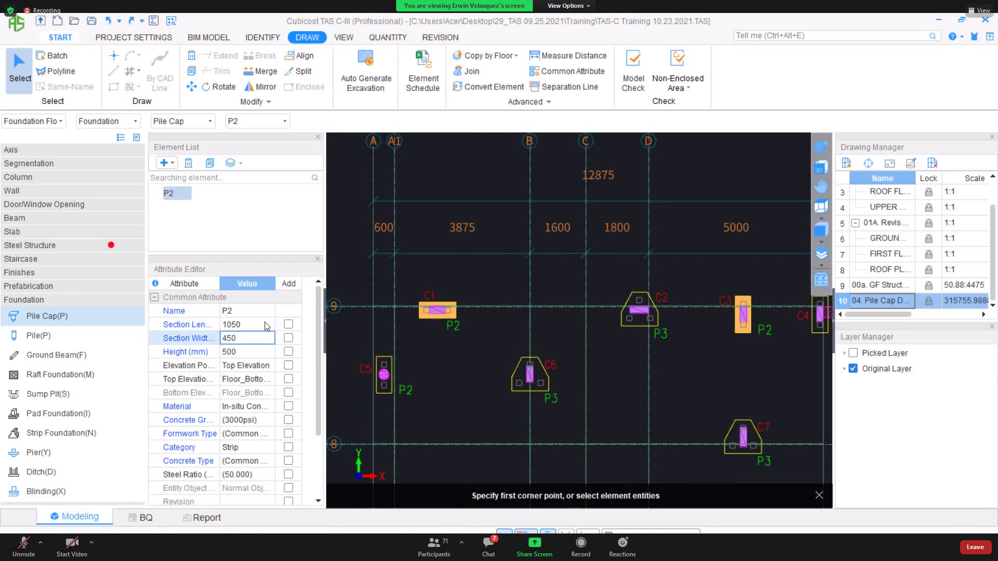
Inspect the placed P2 pile caps at columns C1 and C3 in plan and in 3D, and return to the plan view.
middle_click_drag(471, 334, 453, 328)
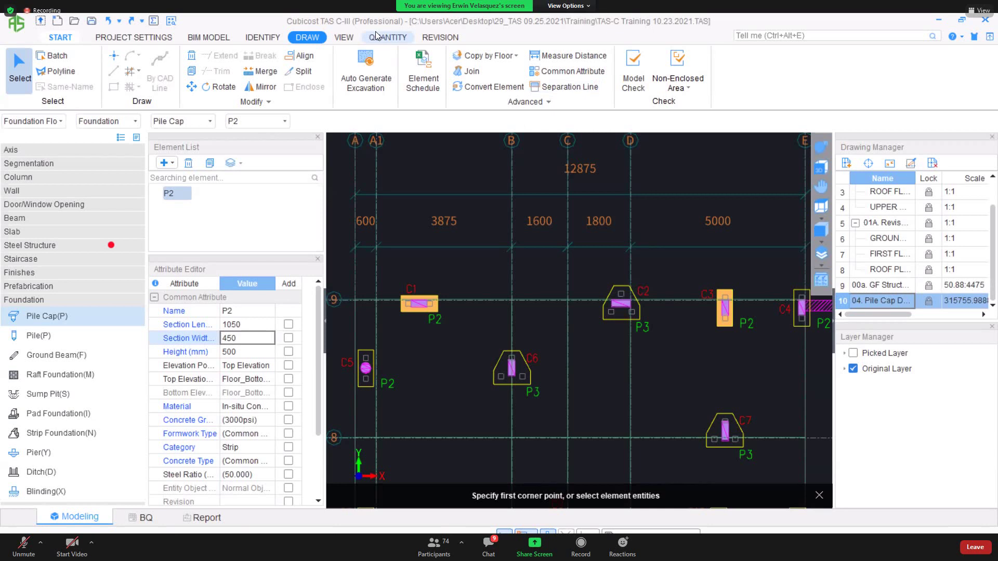
left_click(111, 364)
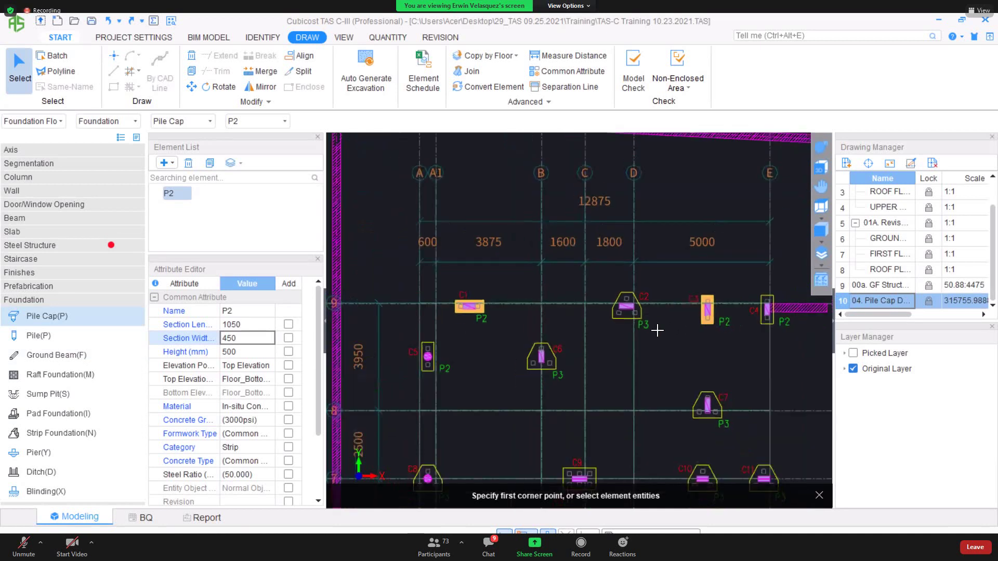
scroll(666, 325, "down", 1)
scroll(488, 270, "down", 1)
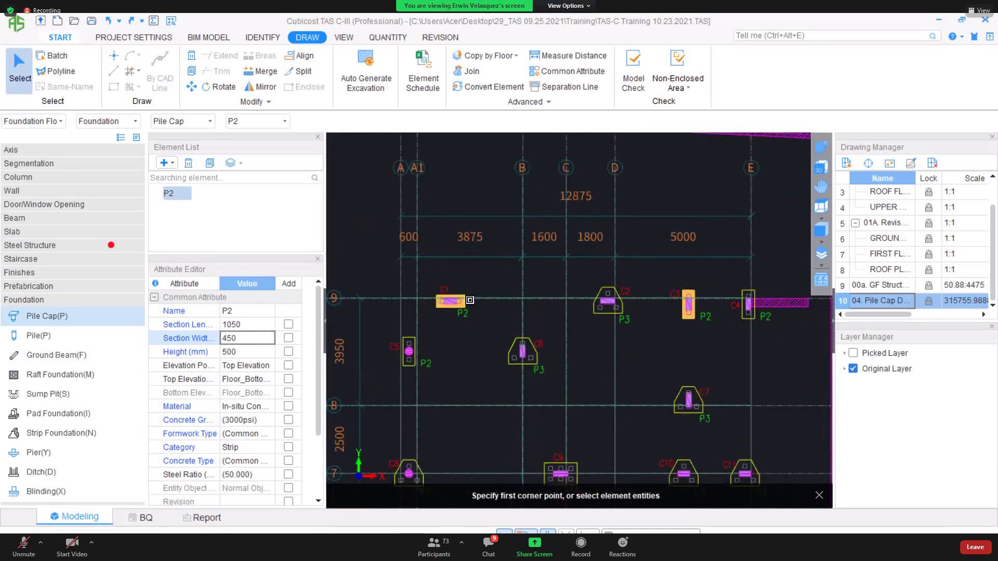
scroll(460, 301, "up", 1)
scroll(460, 302, "up", 1)
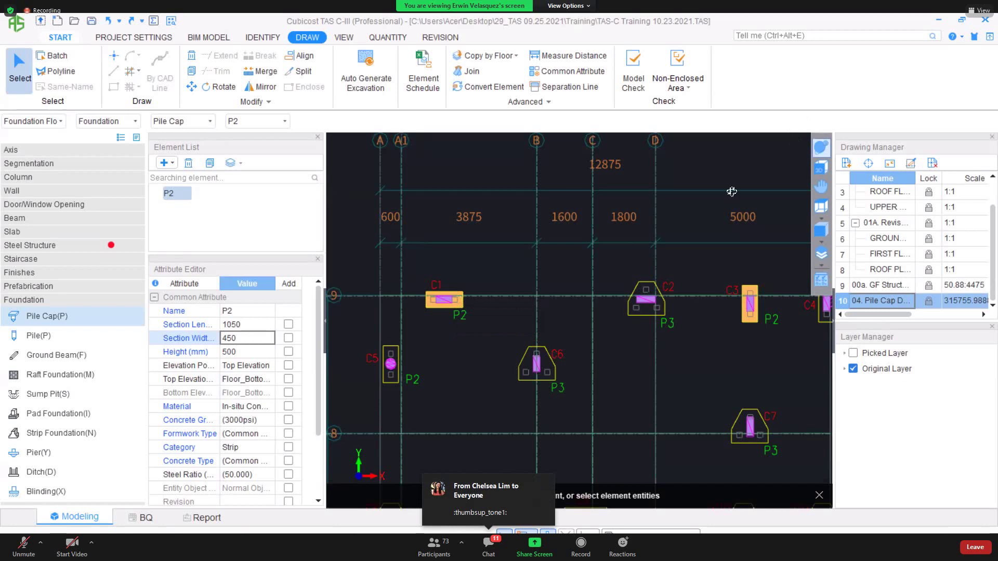
middle_click_drag(514, 265, 518, 242)
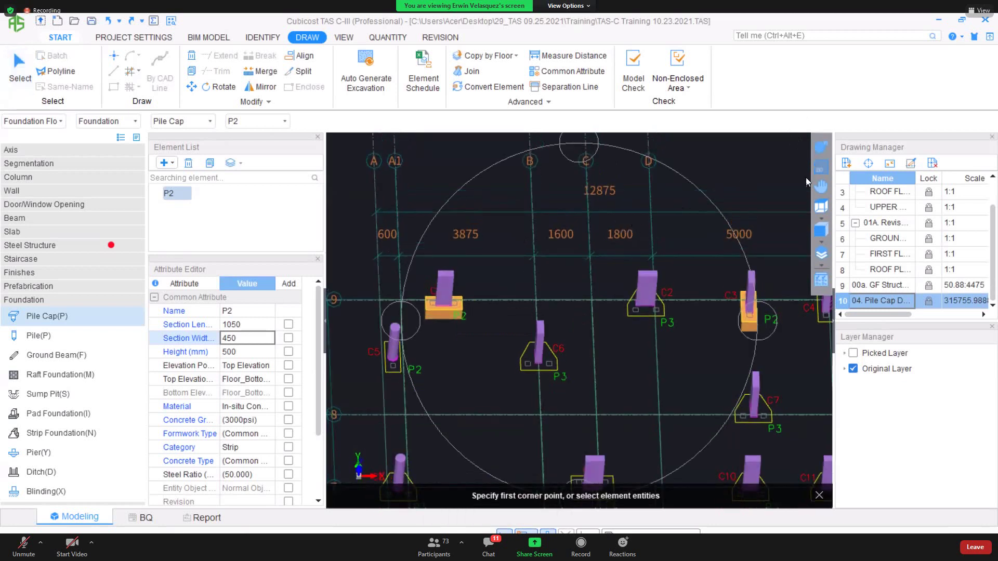
left_click(821, 167)
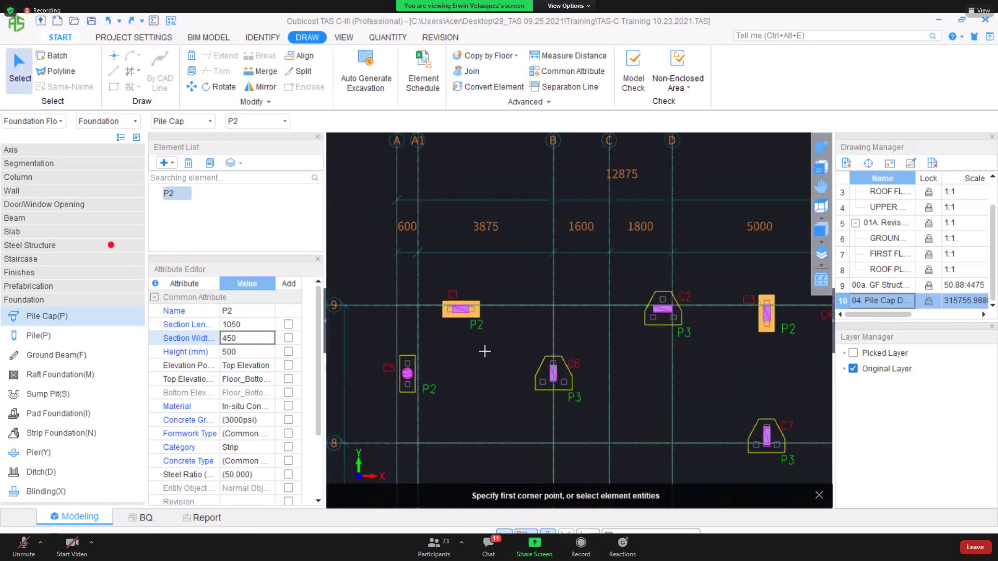
scroll(491, 344, "down", 5)
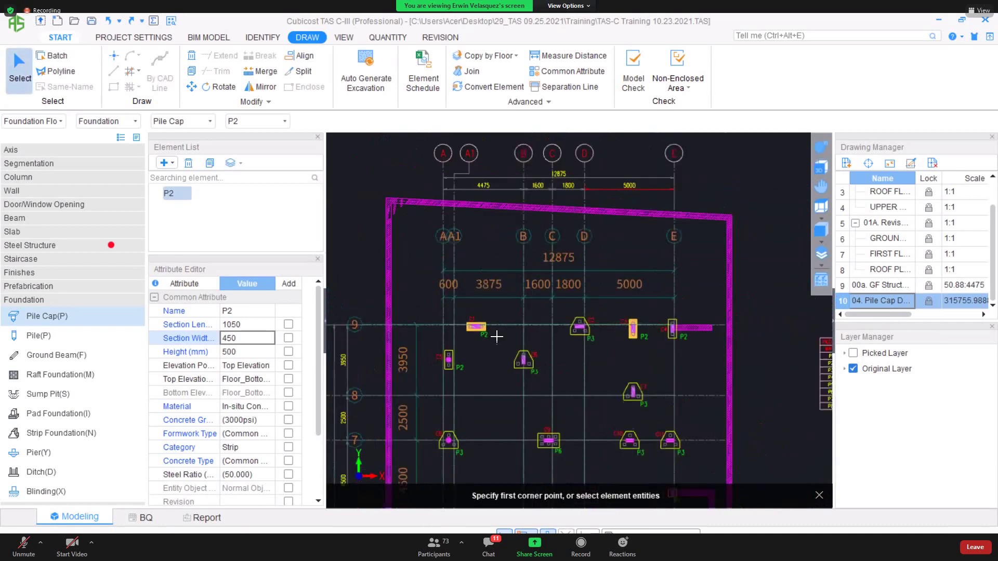
middle_click_drag(404, 285, 697, 272)
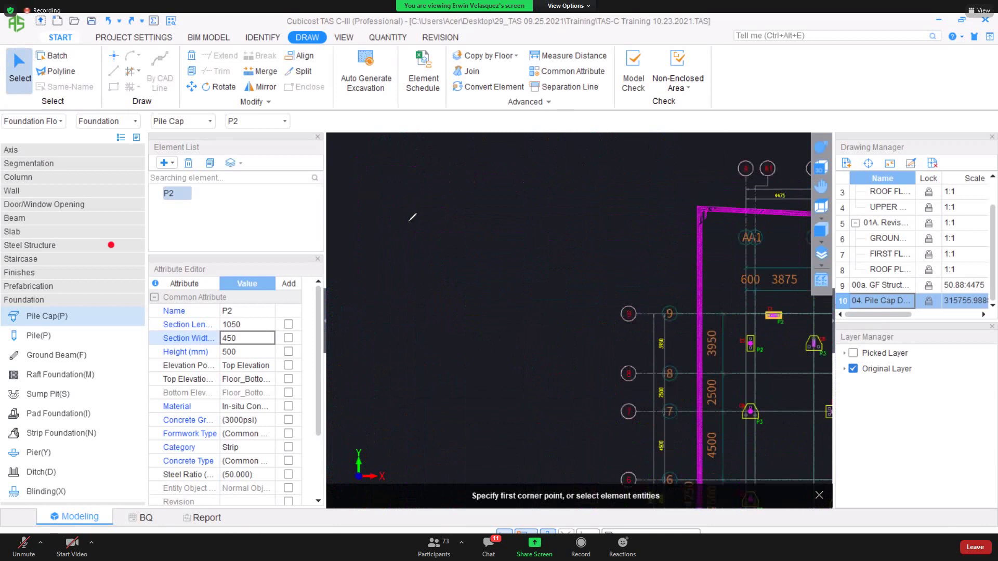
mouse_move(409, 202)
left_mouse_down()
mouse_move(403, 274)
mouse_move(615, 203)
mouse_move(617, 269)
mouse_move(403, 270)
left_mouse_up()
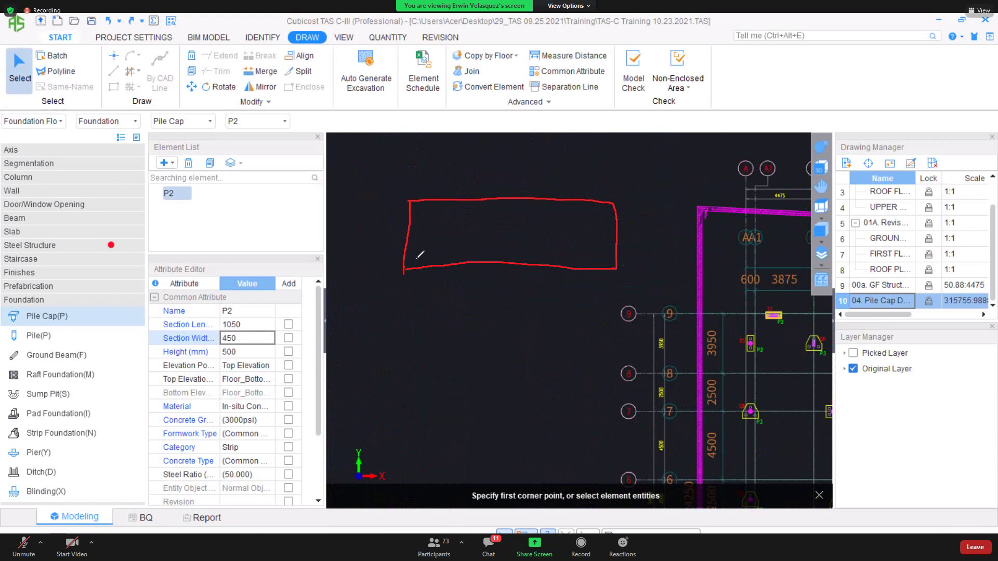
left_click_drag(415, 258, 610, 255)
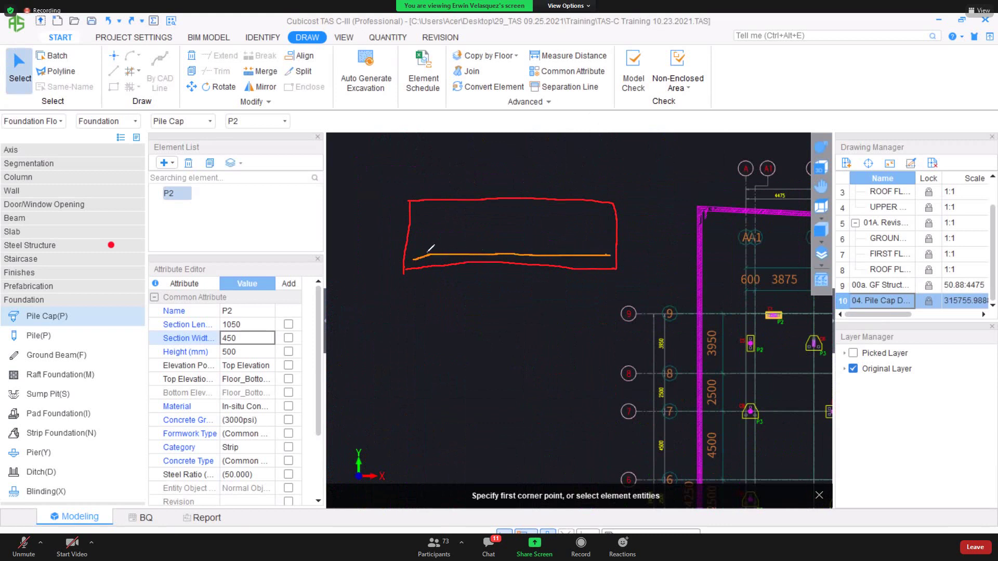
mouse_move(432, 254)
left_mouse_down()
mouse_move(580, 248)
mouse_move(610, 235)
left_mouse_up()
mouse_move(418, 258)
left_mouse_down()
mouse_move(420, 207)
mouse_move(441, 205)
left_mouse_up()
mouse_move(508, 198)
left_mouse_down()
mouse_move(600, 202)
mouse_move(604, 222)
left_mouse_up()
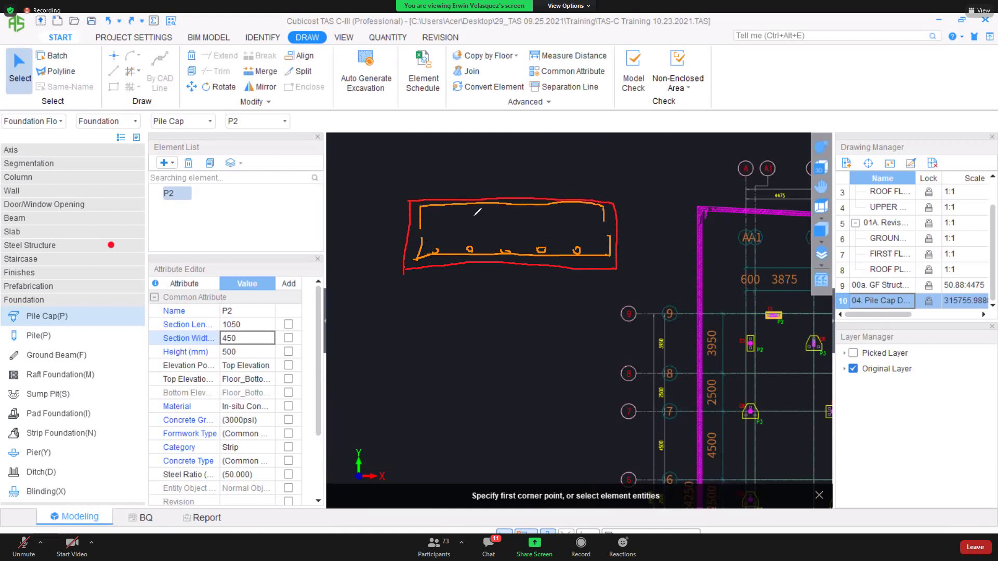
left_click_drag(439, 208, 577, 209)
left_click_drag(425, 217, 431, 243)
left_click_drag(600, 224, 601, 248)
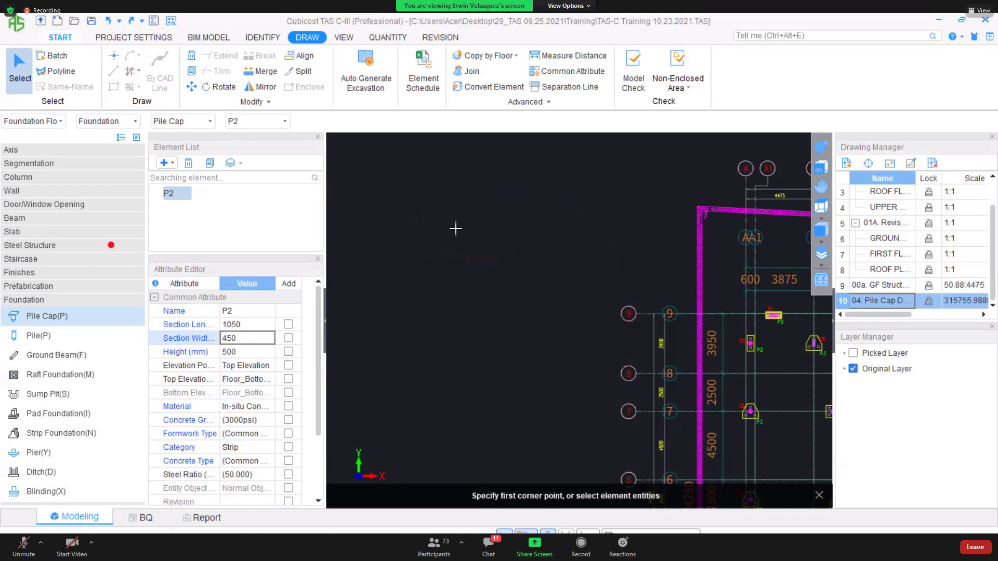
Add a Custom Pile Cap element for the P3 outline at column C6.
scroll(684, 323, "up", 3)
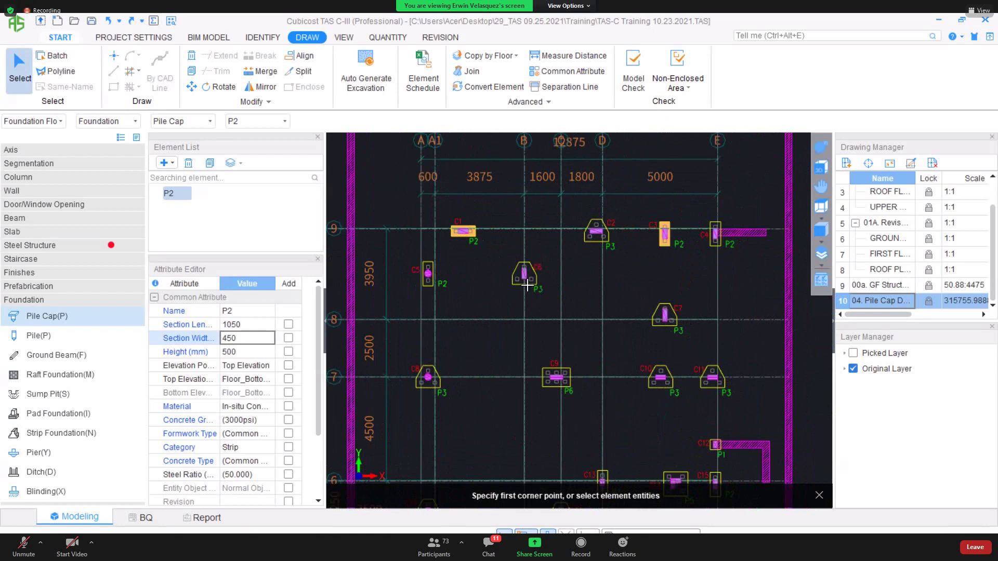
scroll(520, 282, "up", 3)
scroll(520, 282, "up", 2)
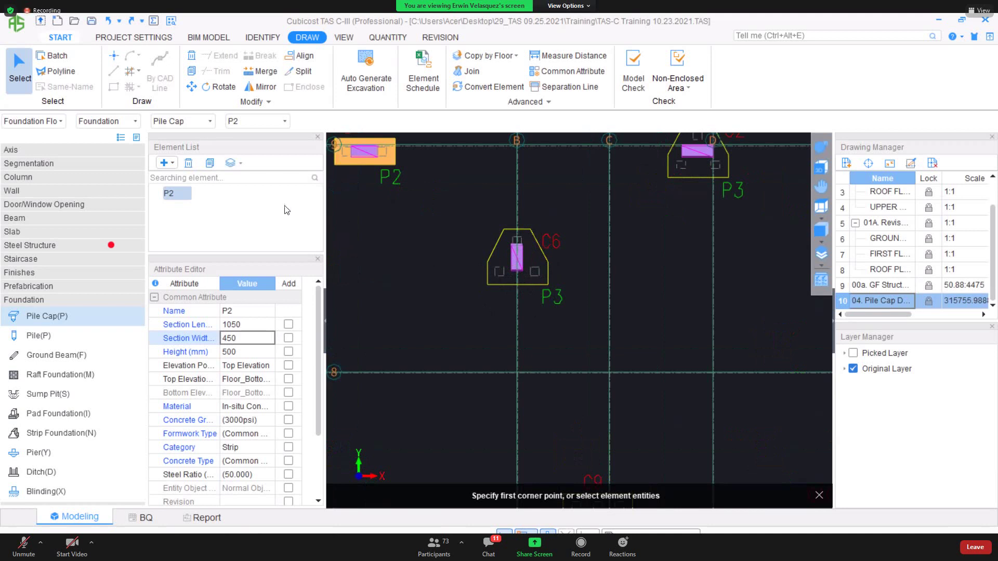
left_click(167, 166)
left_click(267, 260)
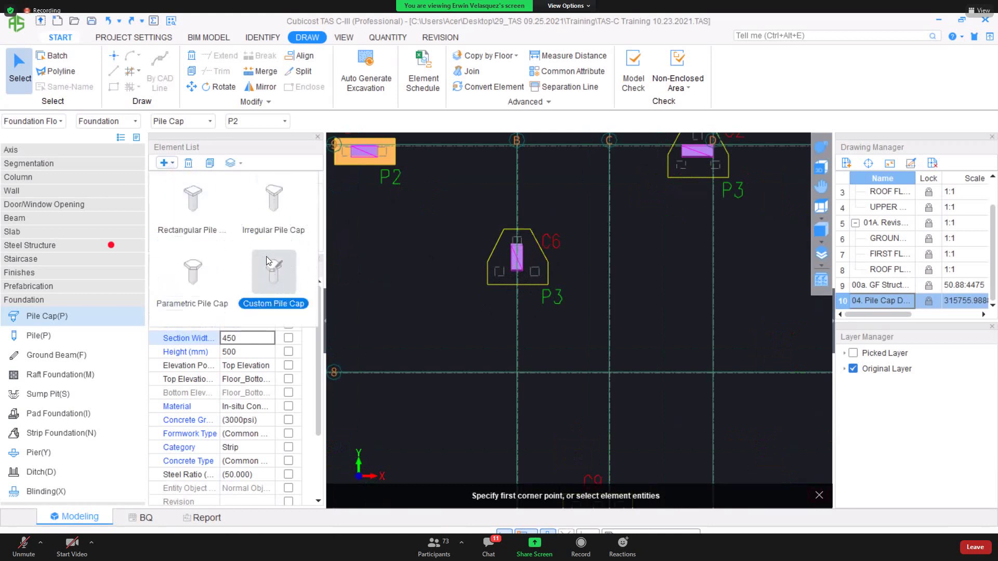
double_click(266, 257)
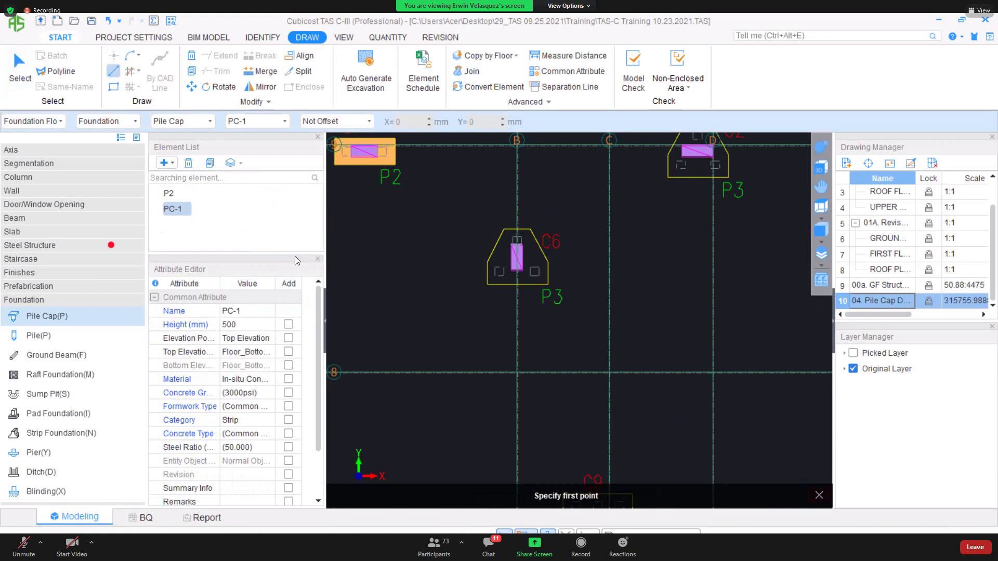
Check P3's height in the pile cap schedule and set the height of the new custom pile cap to 550 mm.
left_click(261, 326)
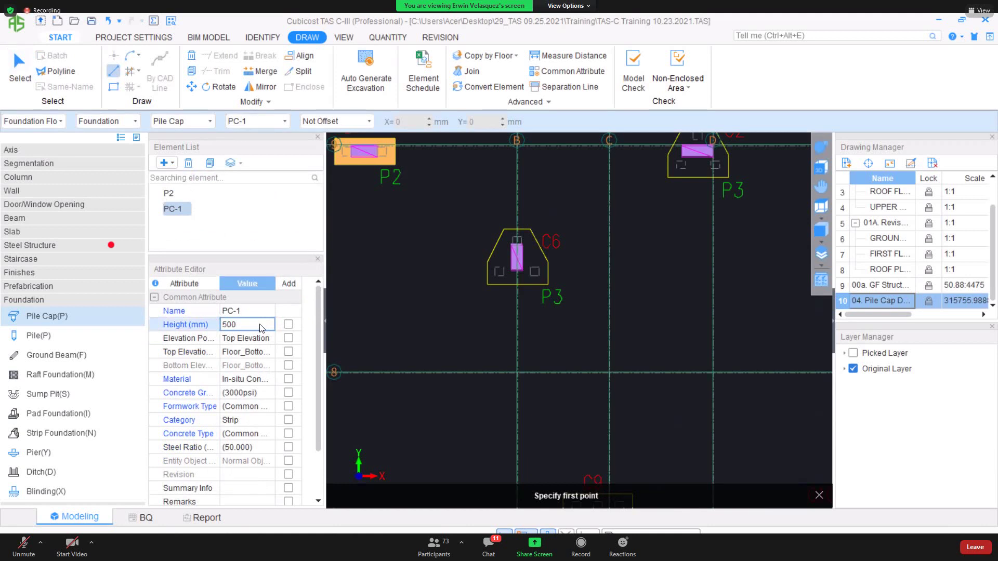
scroll(528, 265, "down", 5)
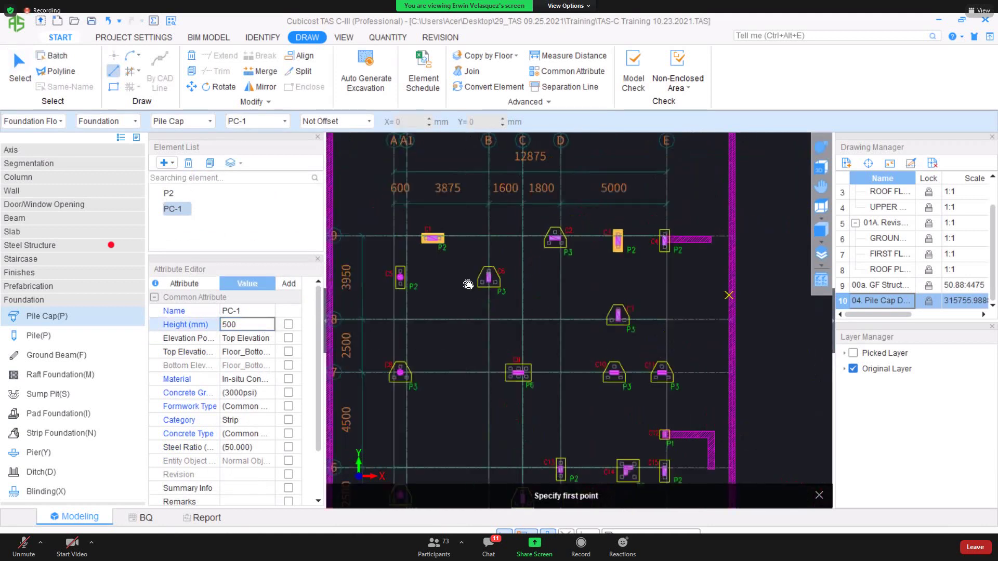
scroll(509, 294, "up", 5)
scroll(517, 294, "up", 2)
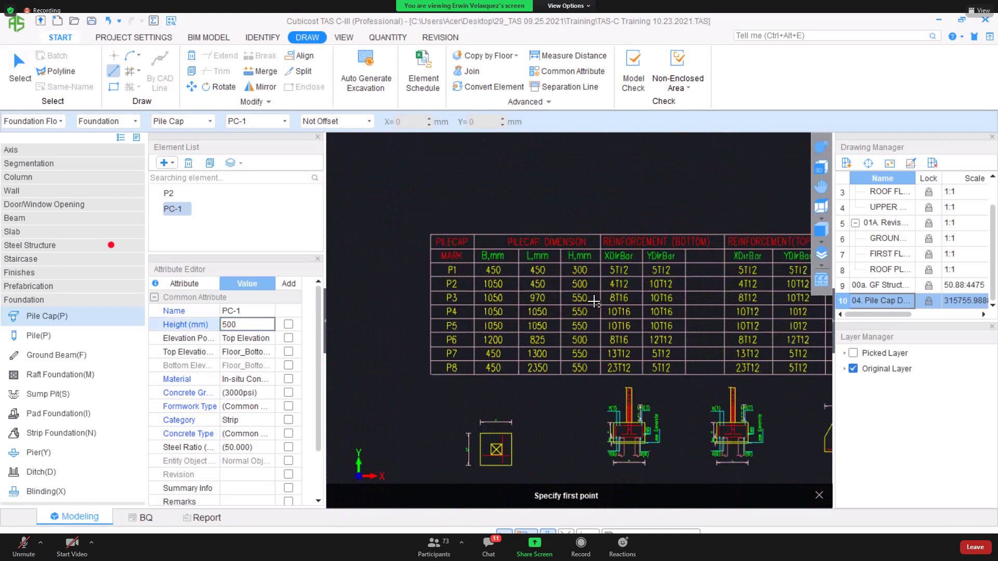
scroll(594, 302, "down", 3)
scroll(490, 297, "up", 3)
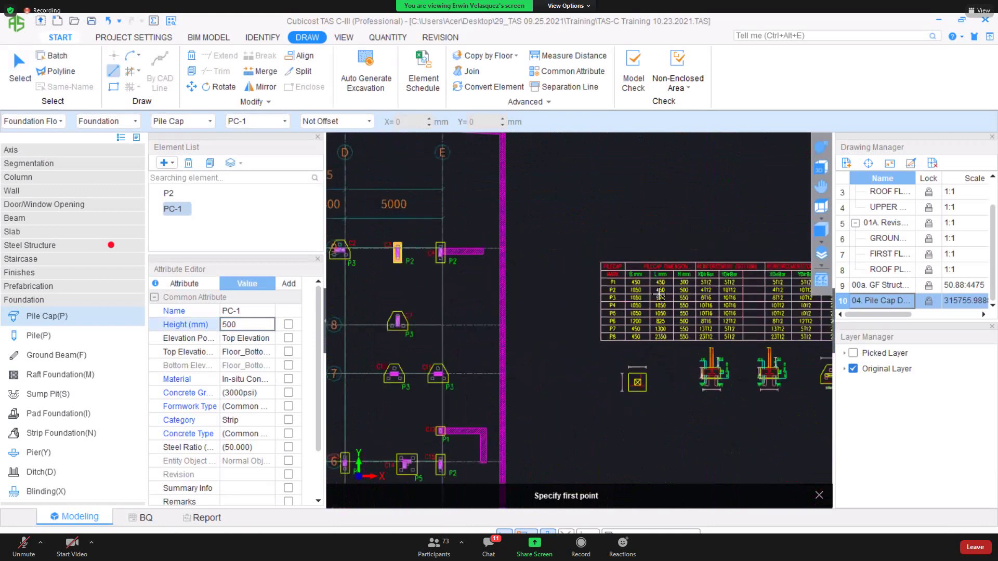
scroll(490, 297, "up", 1)
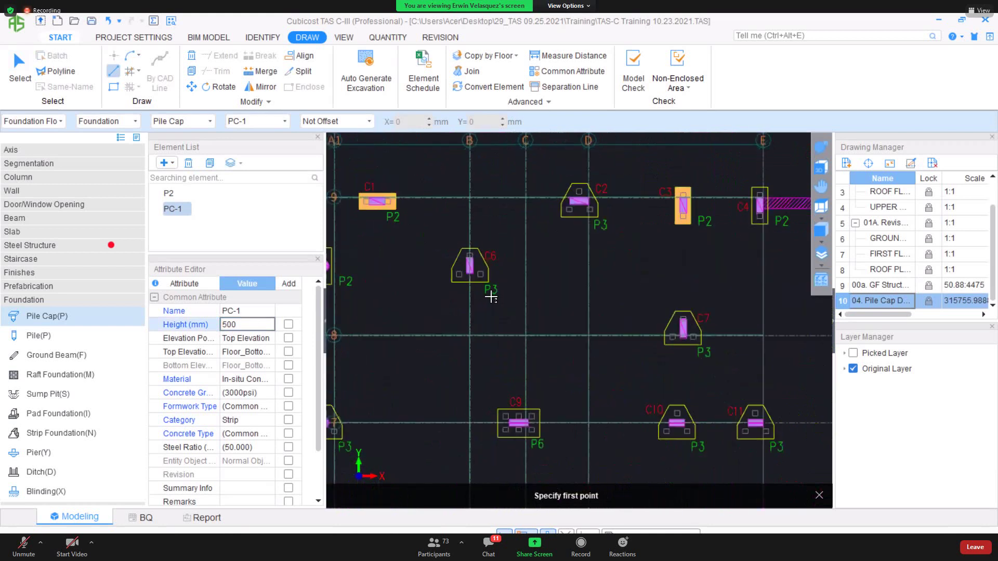
left_click(260, 326)
type("550")
key("Return")
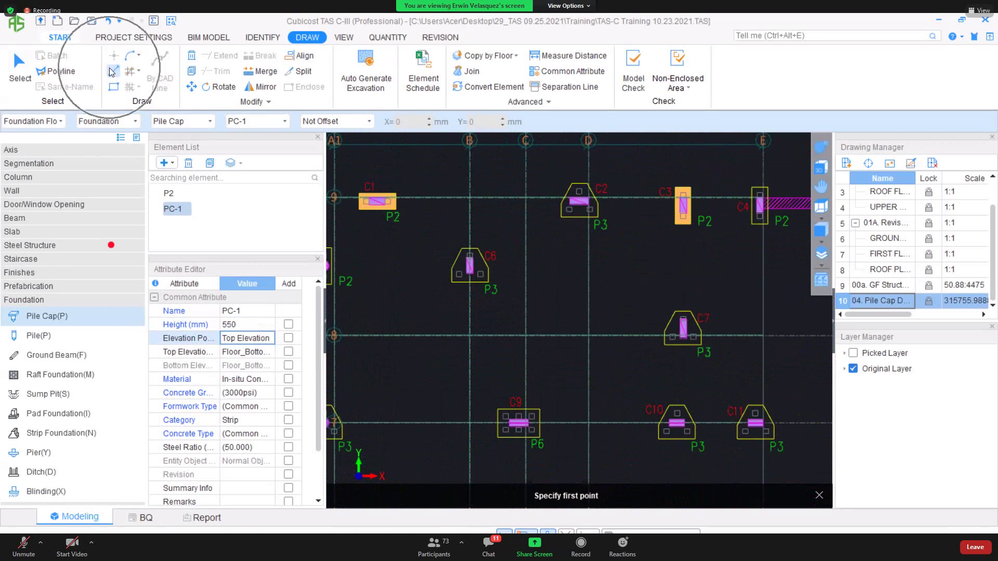
scroll(453, 233, "up", 1)
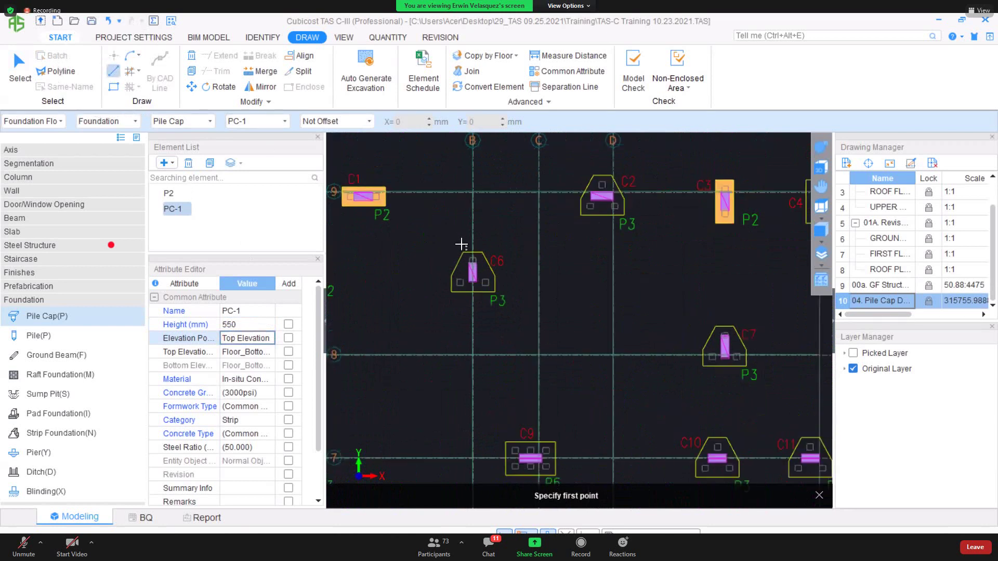
Draw the custom pile cap with lines along the P3 outline at column C6.
left_click(465, 253)
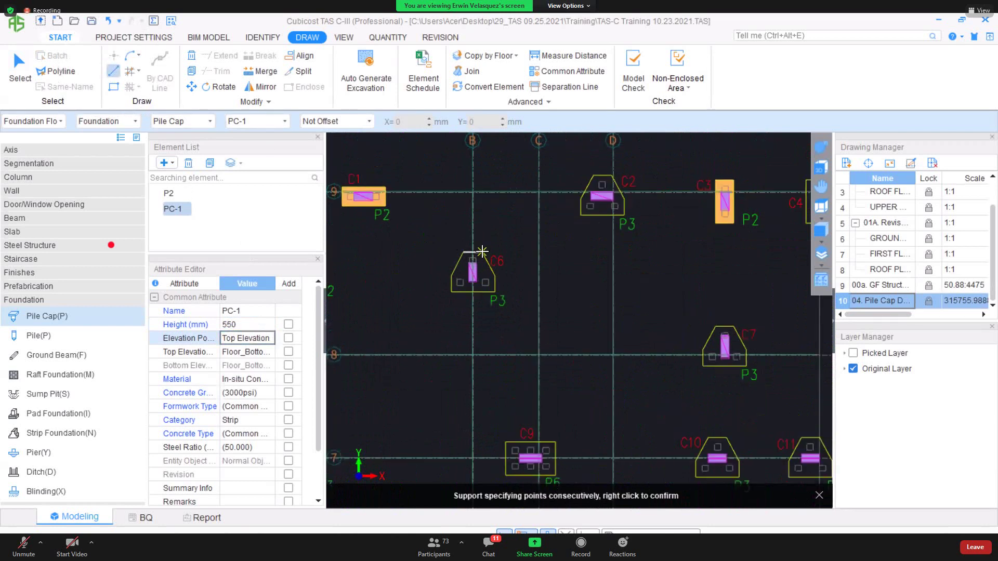
left_click(482, 252)
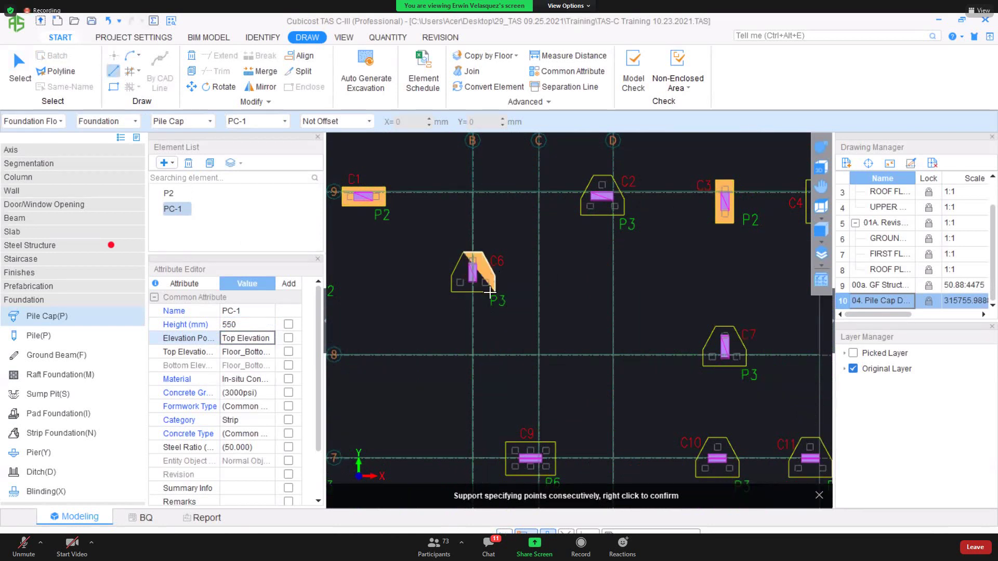
left_click(495, 291)
left_click(454, 291)
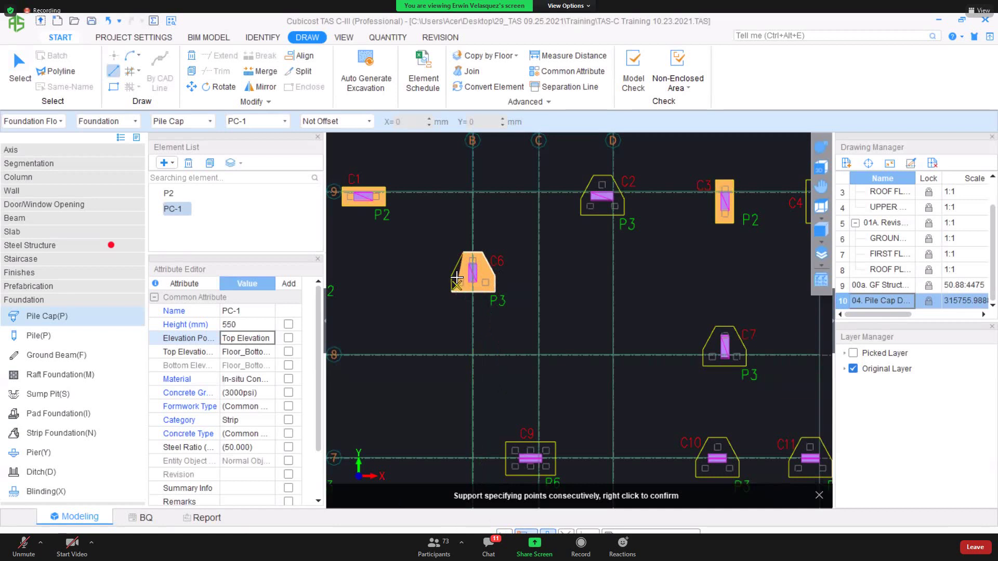
right_click(487, 214)
Trace a second custom pile cap with lines along the P3 outline at column C2.
scroll(487, 219, "up", 3)
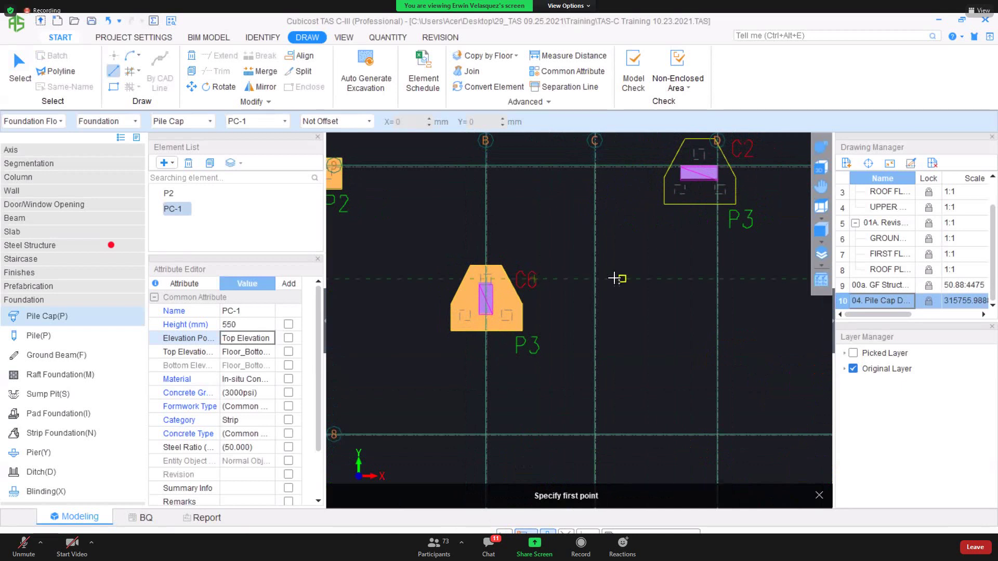
middle_click_drag(619, 279, 506, 378)
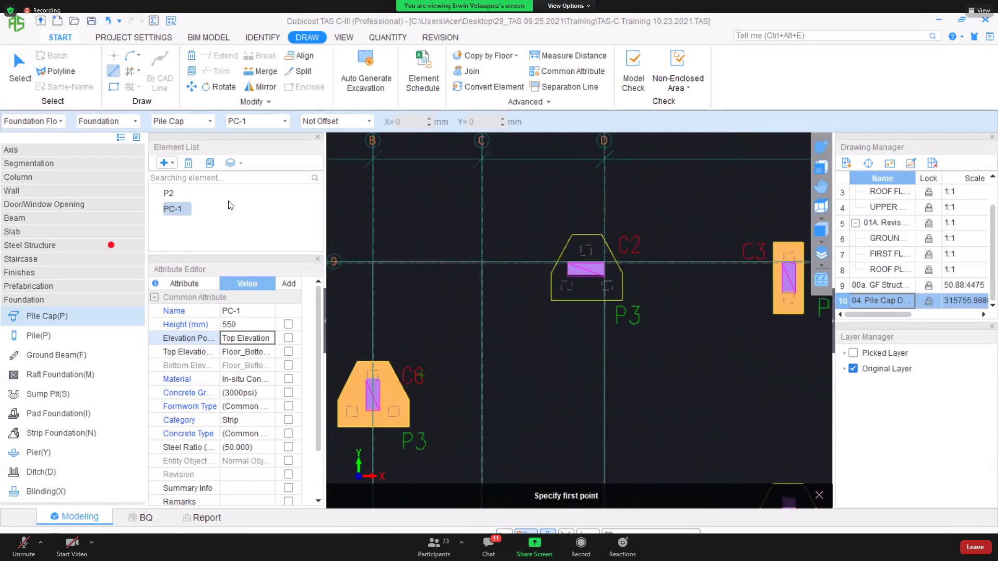
left_click(114, 78)
left_click(571, 235)
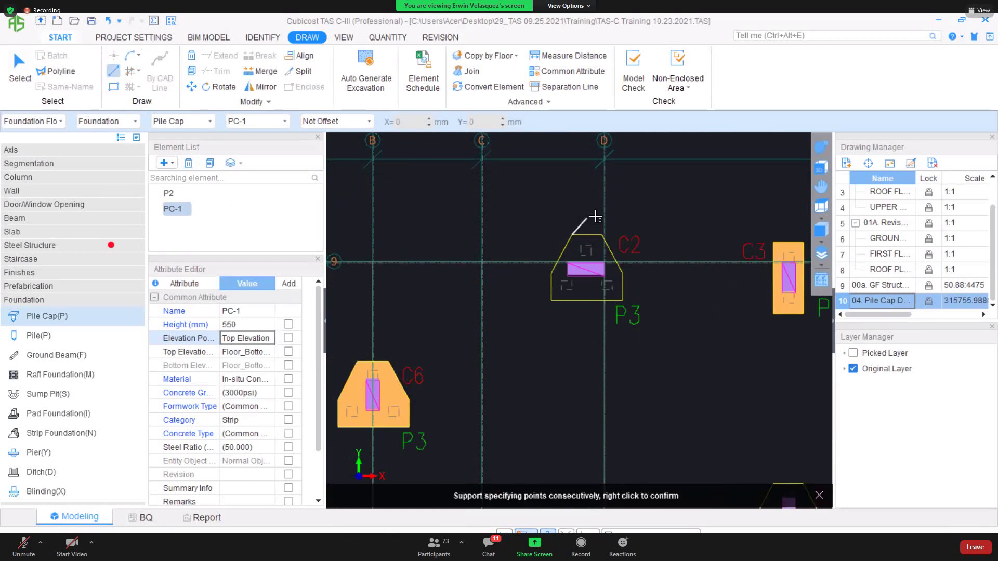
left_click(603, 235)
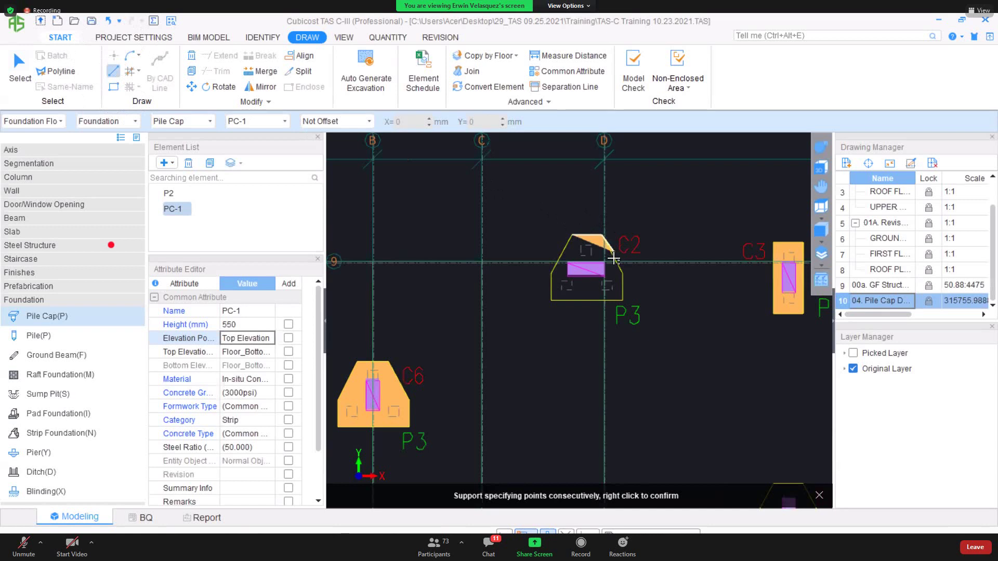
left_click(623, 274)
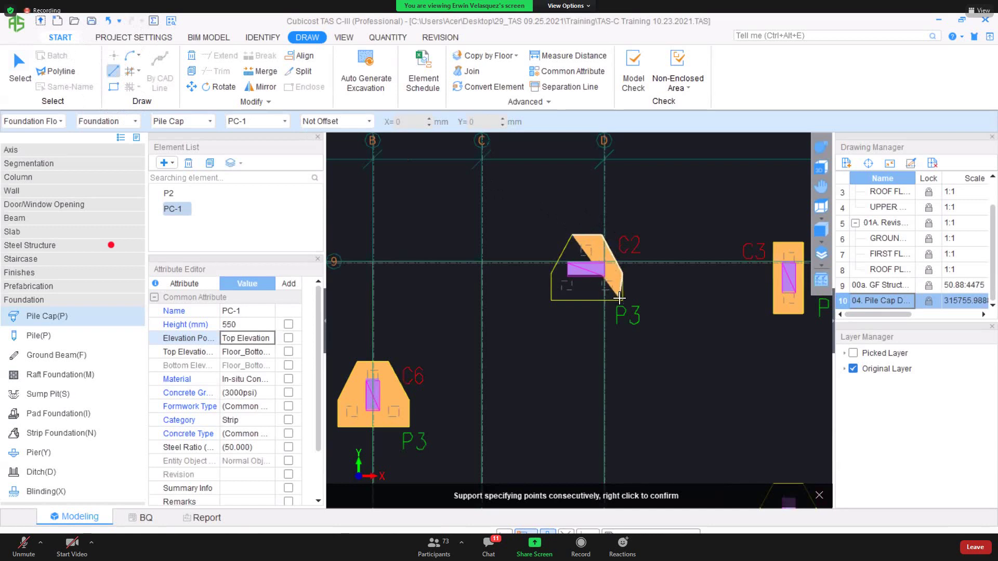
left_click(551, 300)
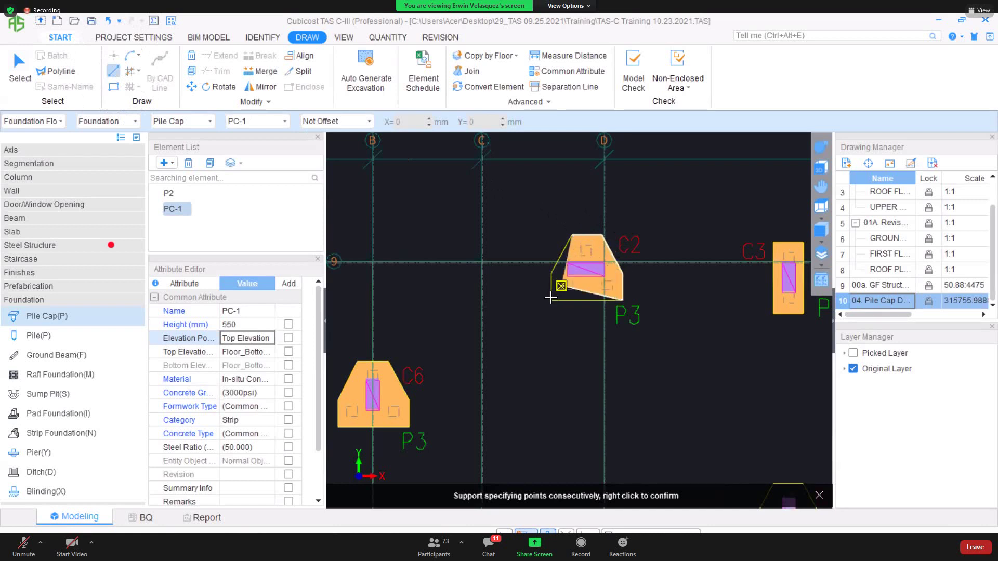
left_click(552, 273)
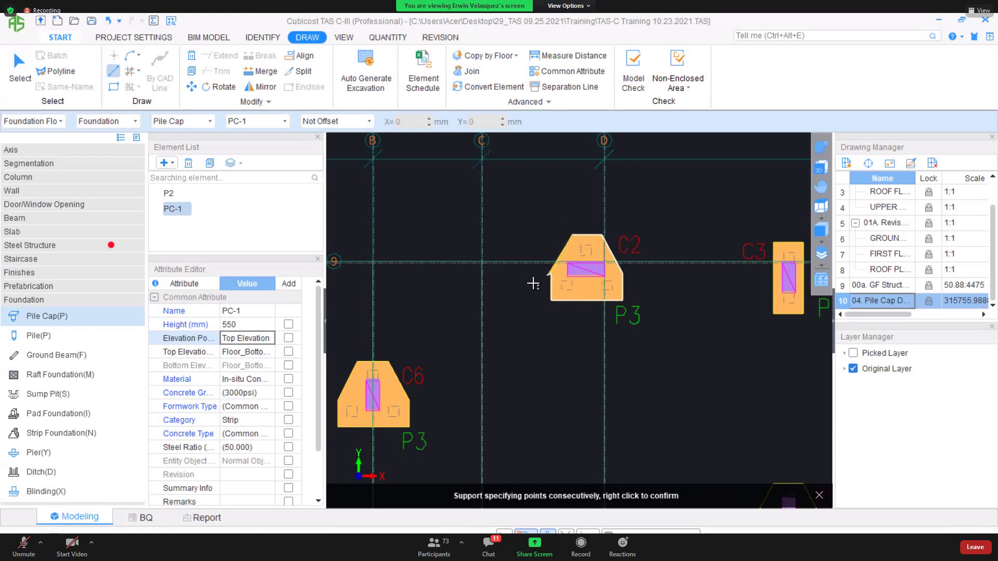
right_click(533, 283)
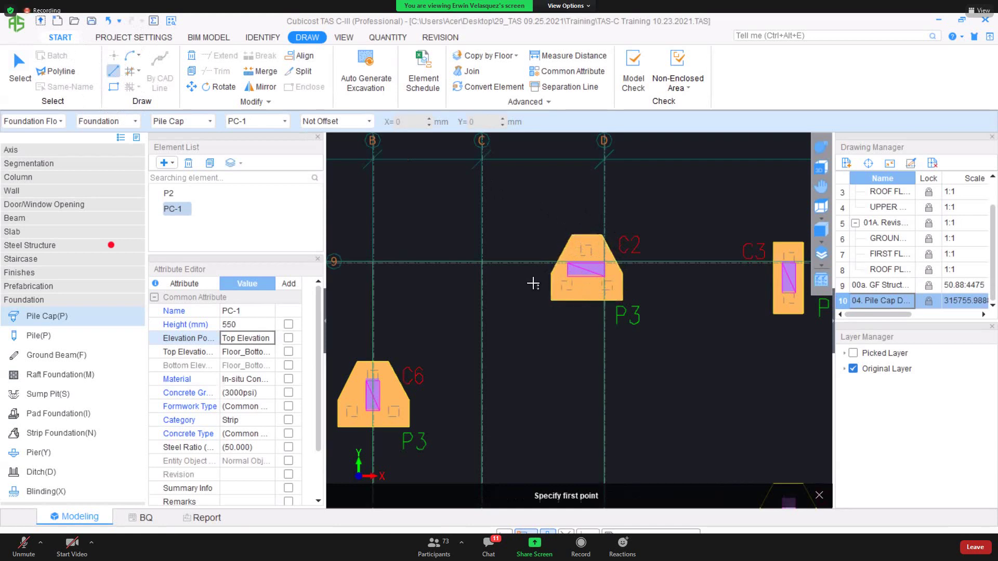
Rename the custom pile cap element PC-1 as P3.
scroll(533, 283, "down", 1)
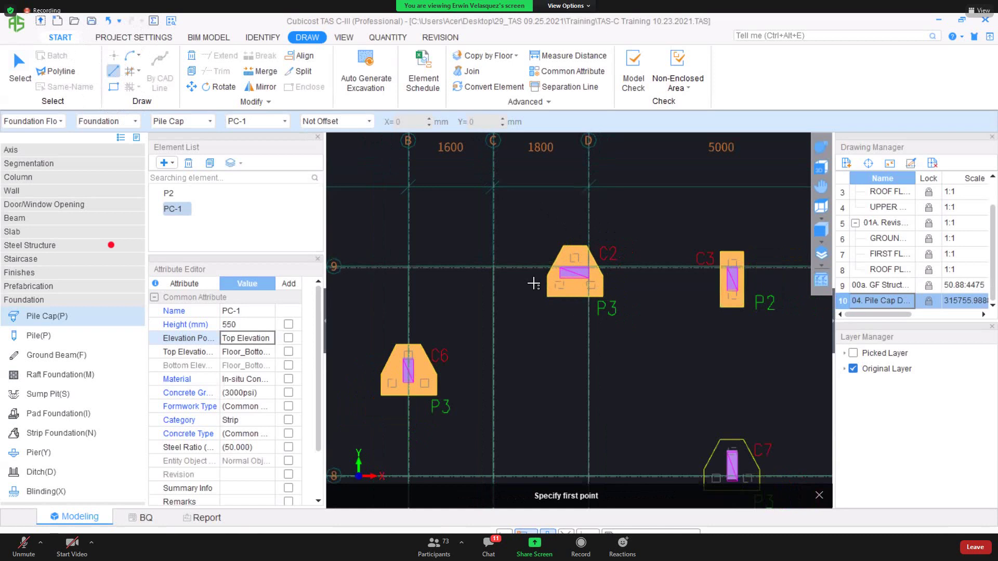
scroll(533, 283, "down", 1)
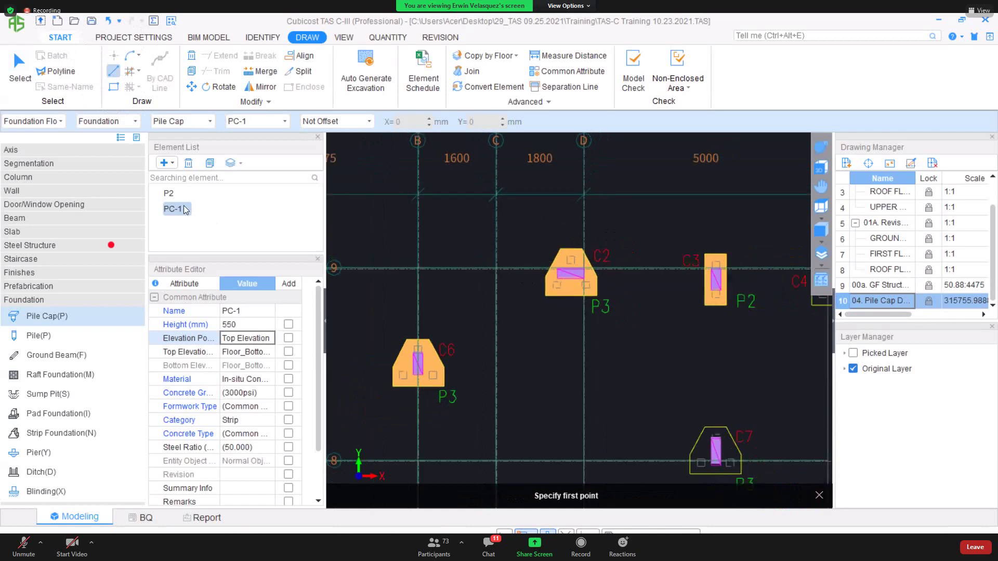
key("Escape")
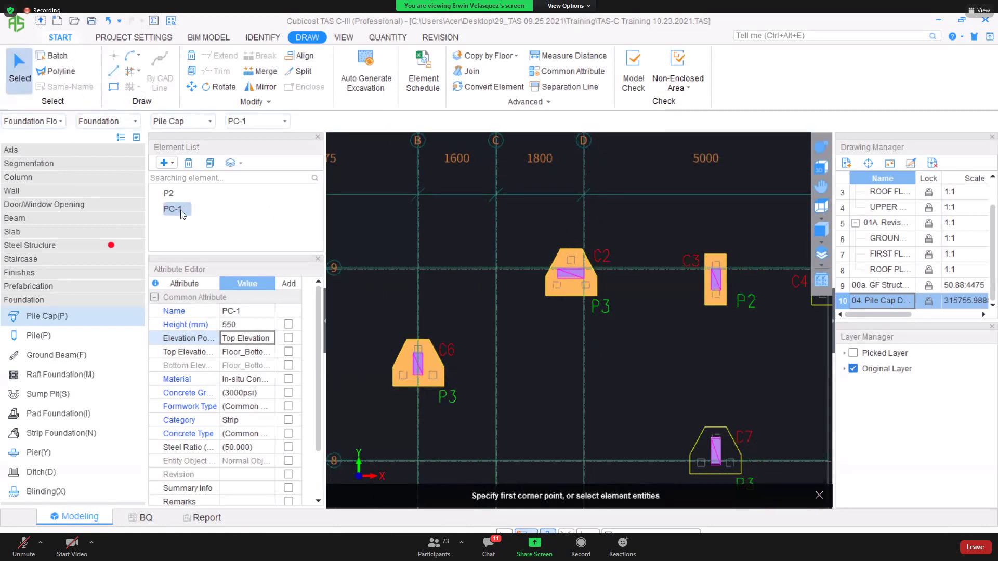
left_click(177, 209)
type("P3")
key("Return")
Copy the P3 pile cap at column C2 from its upper corner onto the P3 outlines at columns C7, C10 and C11.
left_click(550, 286)
right_click(551, 286)
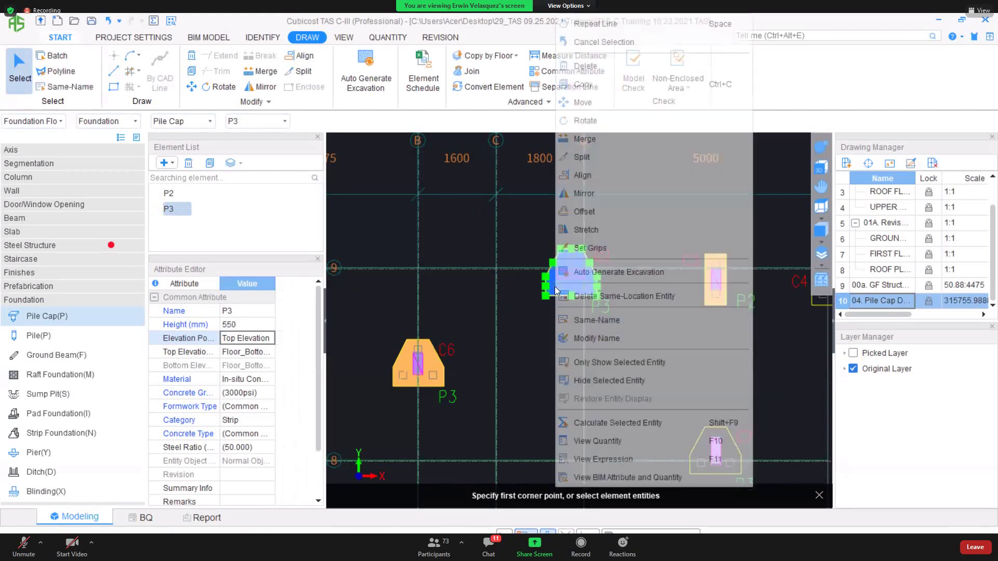
left_click(590, 101)
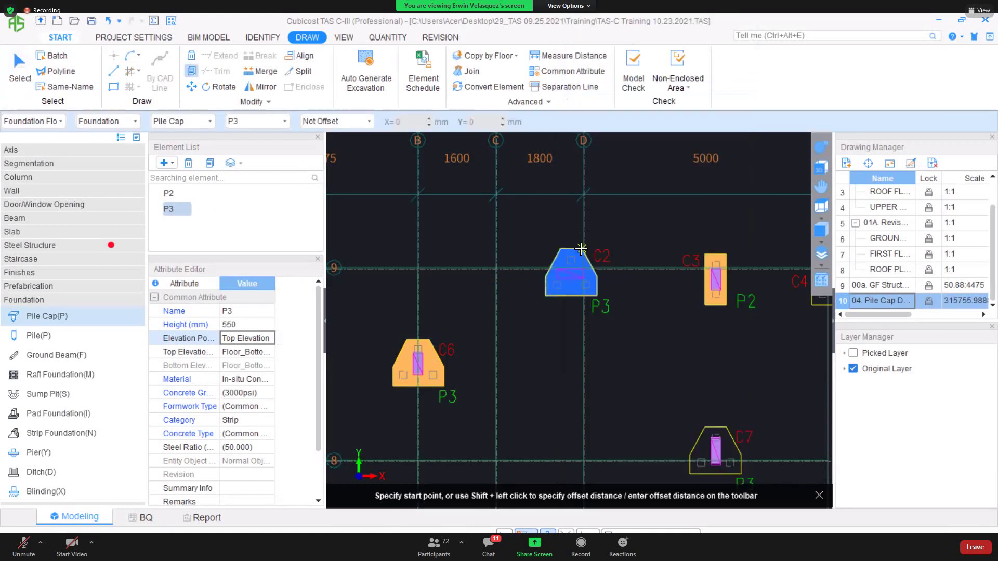
left_click(581, 249)
middle_click_drag(655, 318, 584, 252)
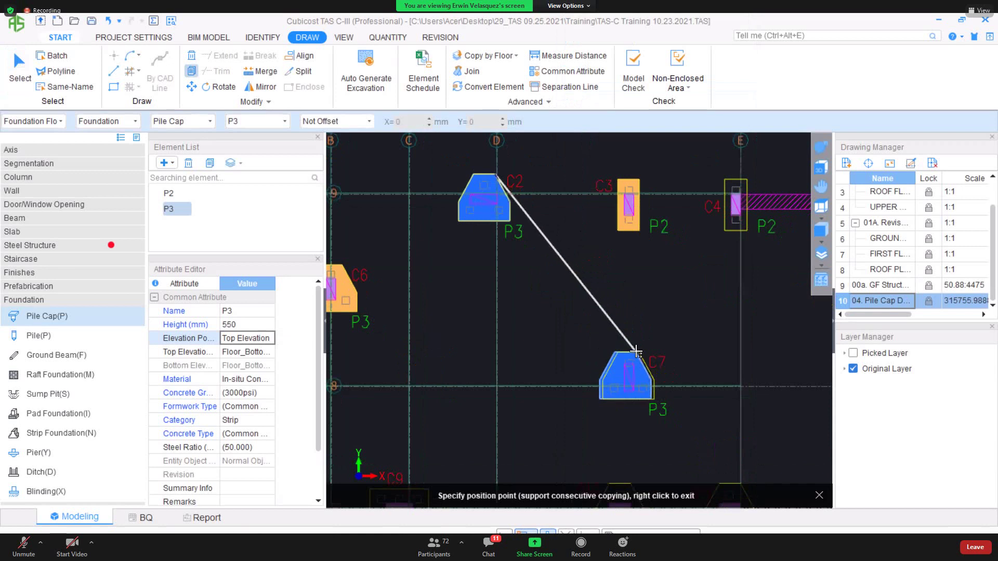
scroll(649, 364, "down", 3)
scroll(681, 386, "up", 2)
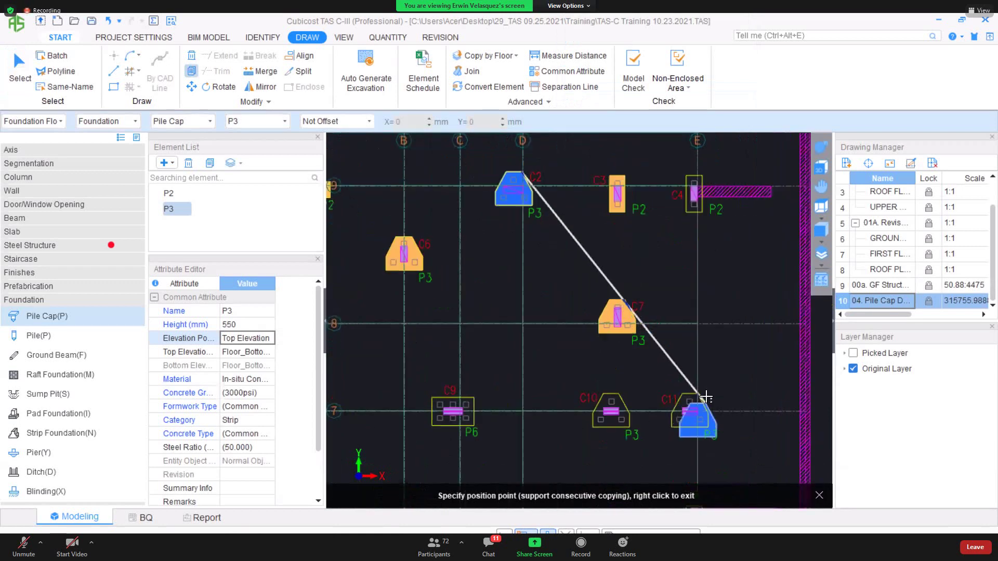
left_click(611, 390)
Continue copying the P3 pile cap onto the outlines at columns C8 and C17, and end the copy.
scroll(625, 327, "down", 2)
scroll(452, 338, "up", 3)
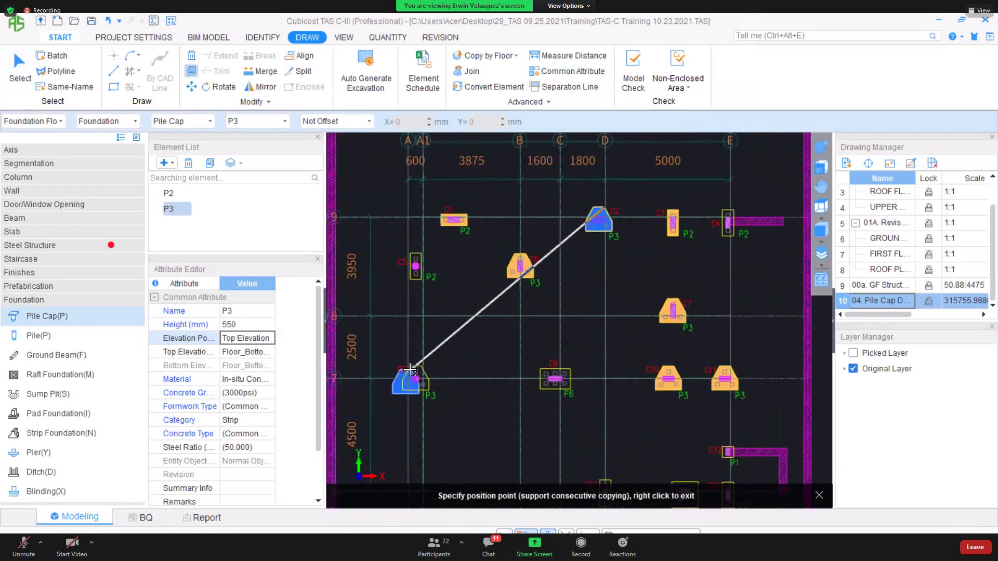
scroll(478, 297, "down", 2)
scroll(510, 250, "down", 2)
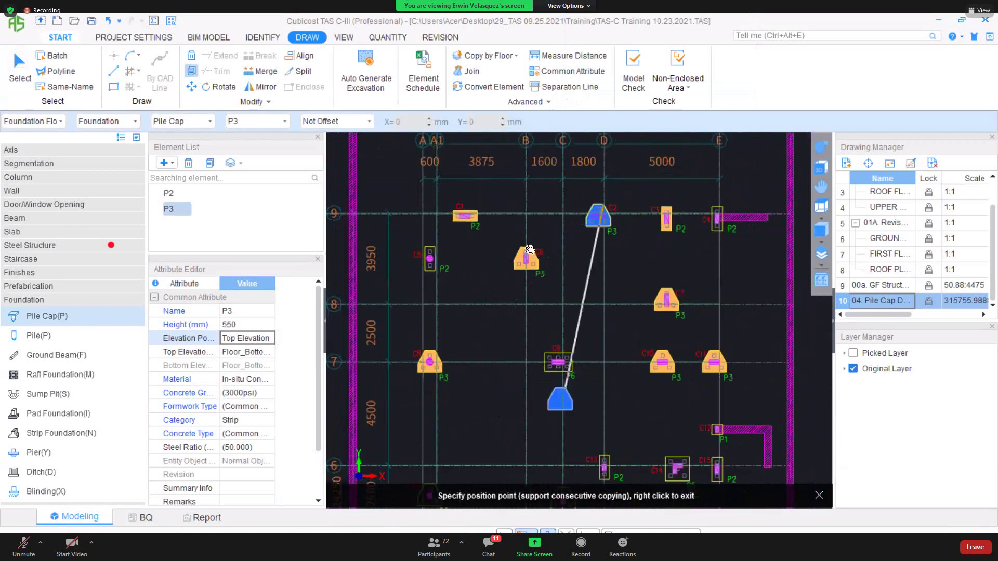
scroll(522, 353, "up", 4)
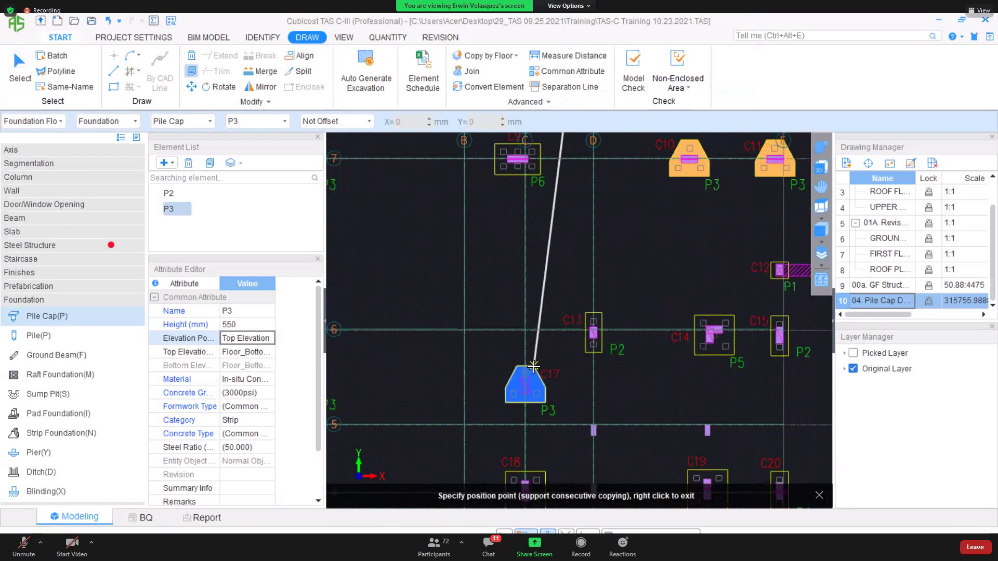
left_click(531, 368)
right_click(559, 293)
scroll(556, 291, "down", 1)
scroll(571, 377, "down", 2)
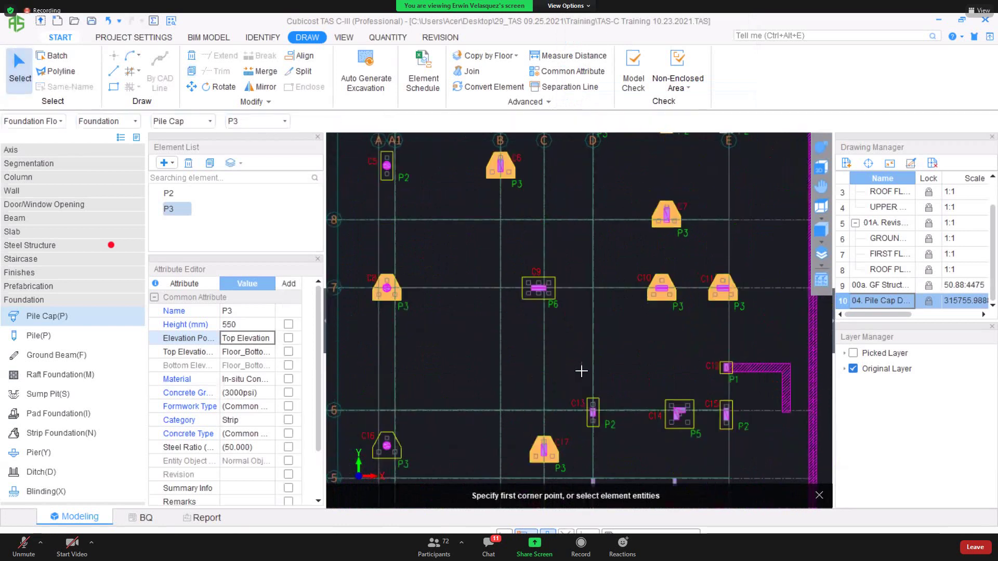
Add a new Raft Foundation element to the Foundation Floor.
scroll(615, 346, "up", 2)
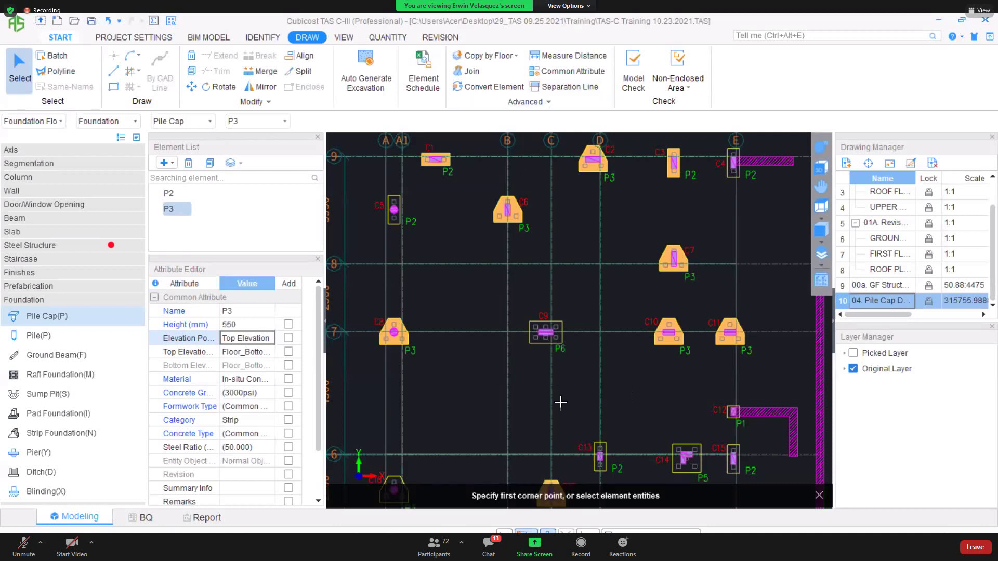
scroll(556, 397, "down", 2)
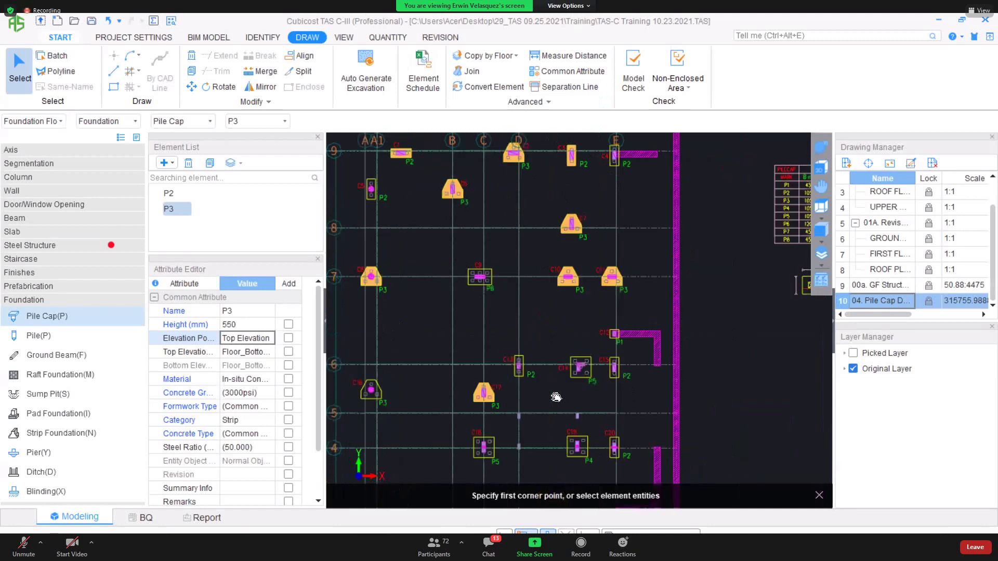
scroll(602, 325, "down", 3)
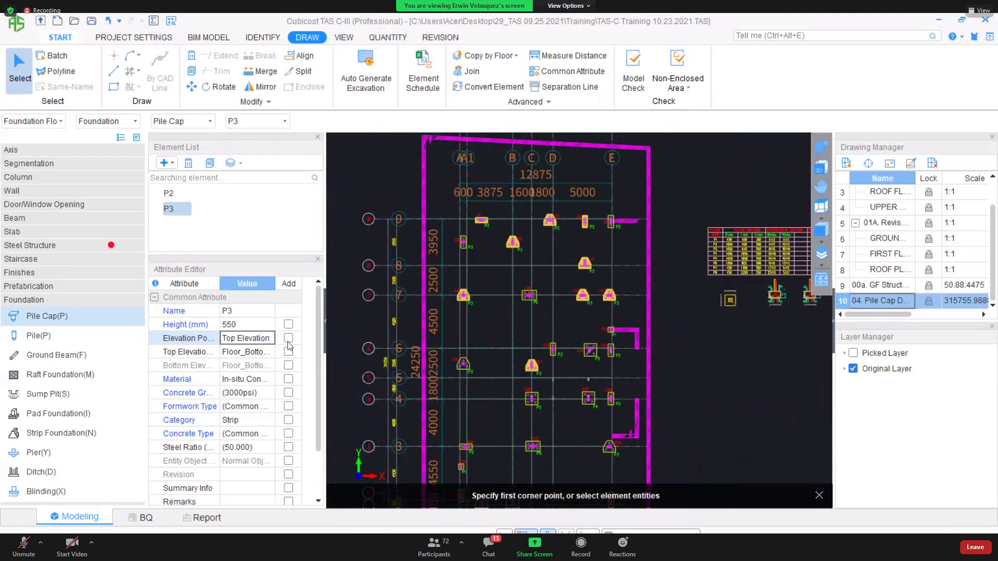
left_click(77, 381)
left_click(164, 163)
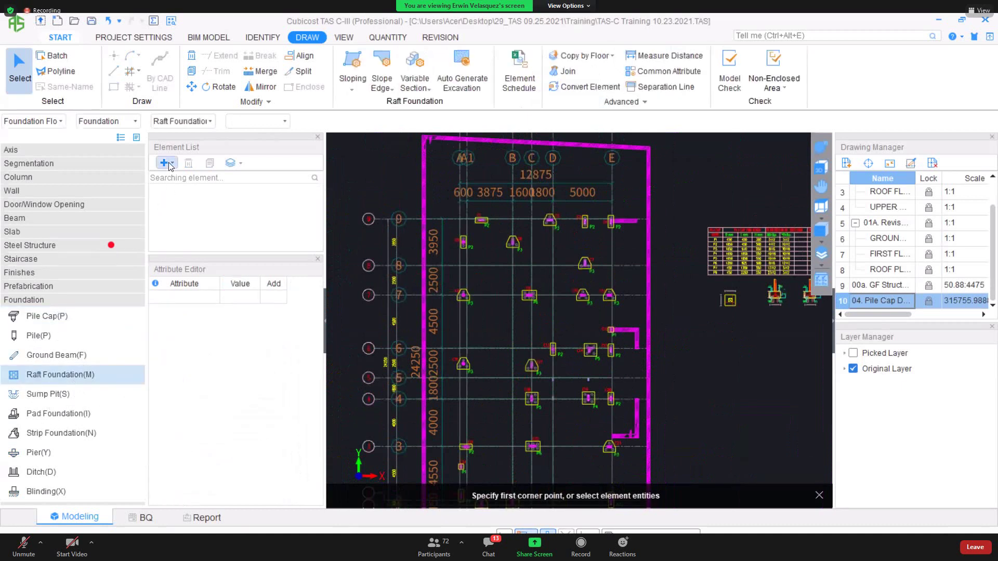
left_click(193, 200)
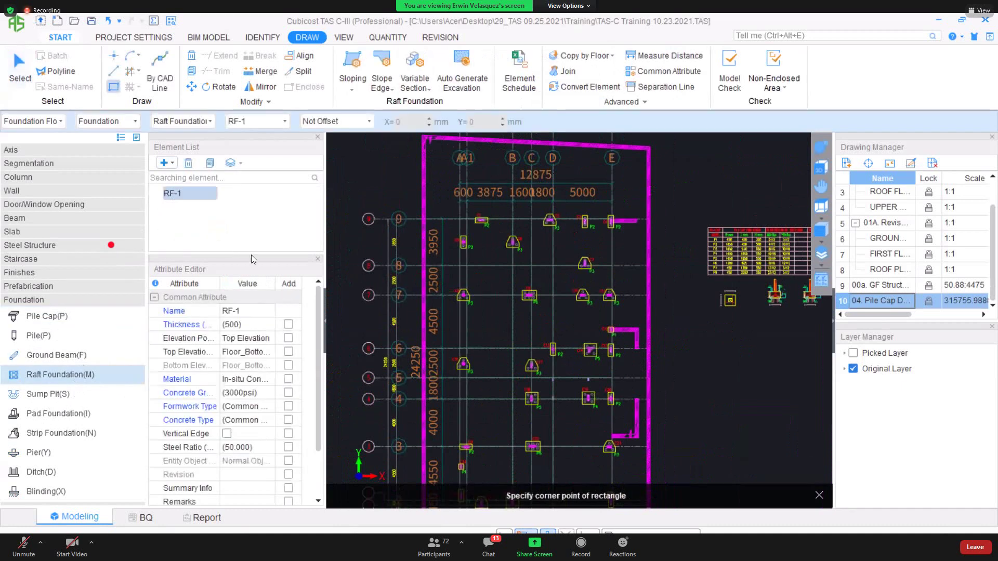
left_click(262, 325)
Draw the raft foundation with lines through the four outer corners of the perimeter walls and inspect it in 3D.
middle_click_drag(420, 136, 421, 169)
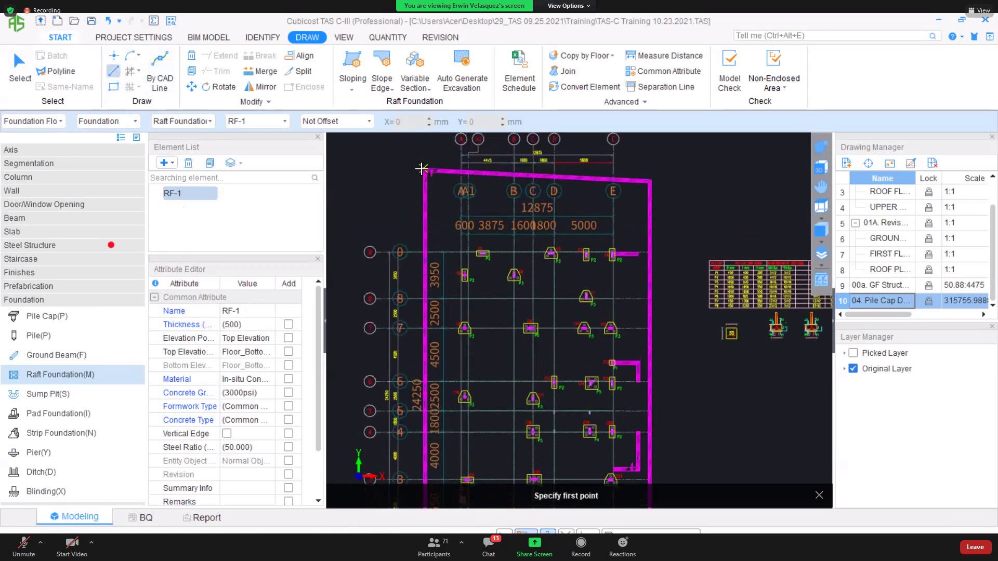
left_click(423, 168)
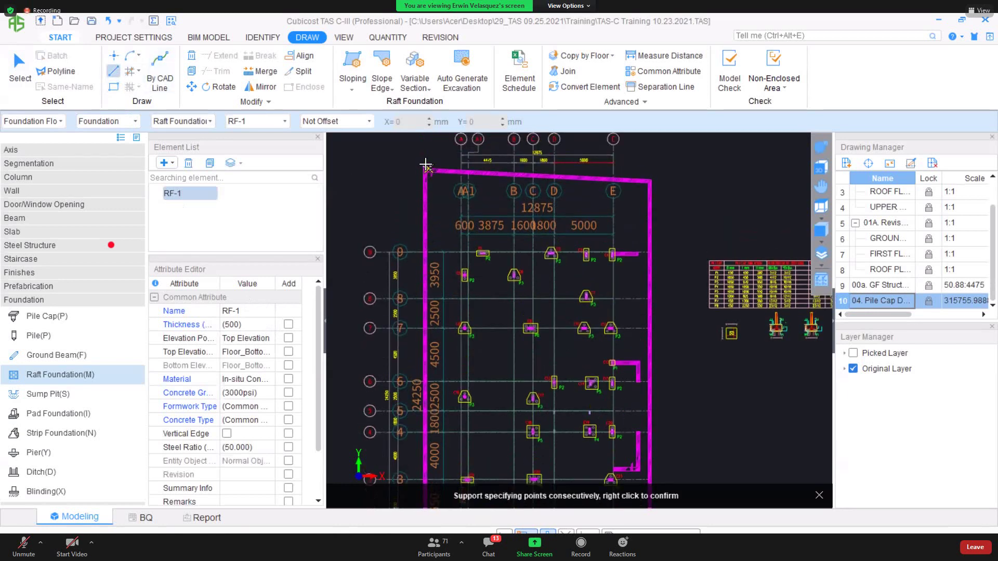
right_click(425, 165)
left_click(424, 167)
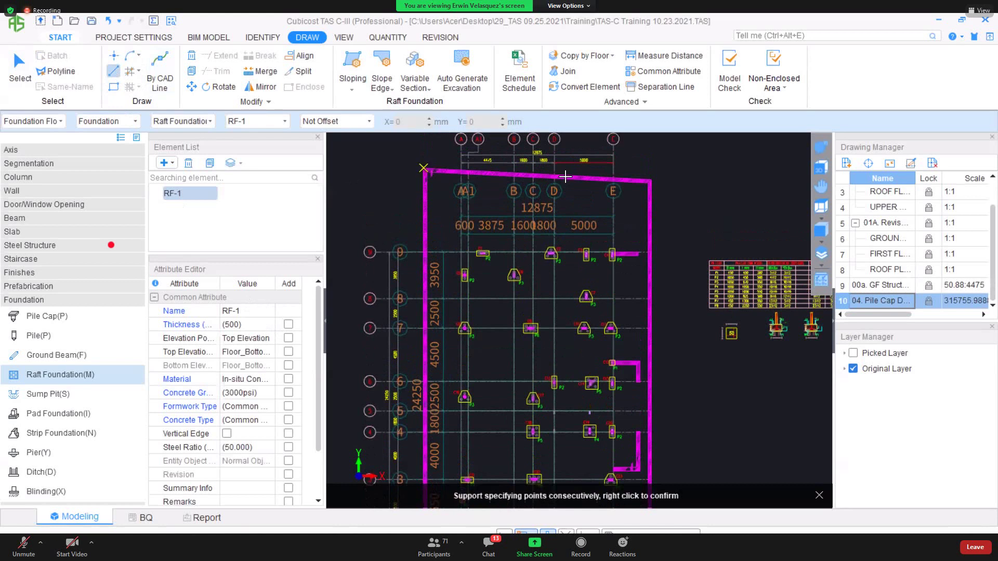
left_click(650, 180)
middle_click_drag(649, 484, 649, 313)
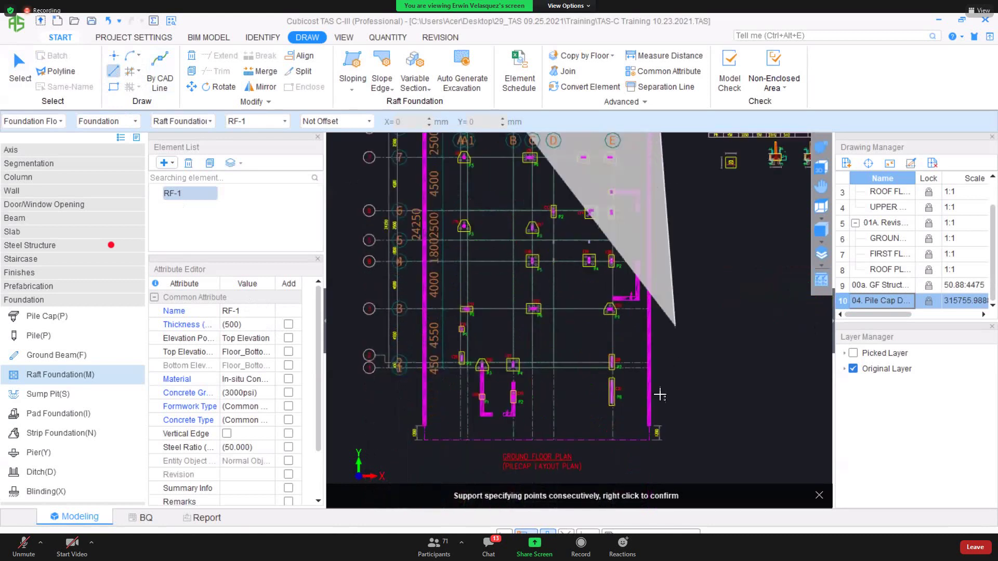
left_click(650, 427)
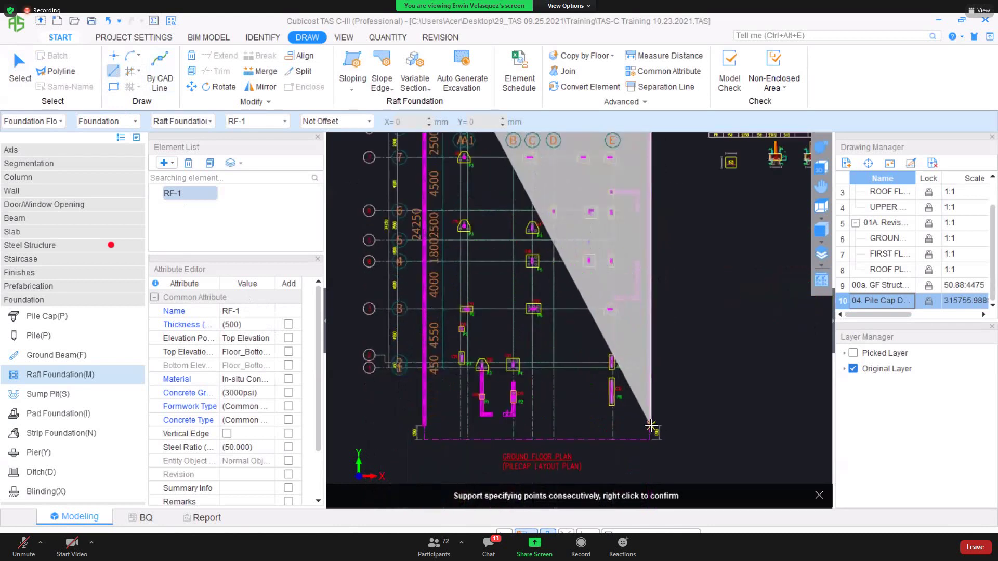
left_click(421, 427)
right_click(603, 281)
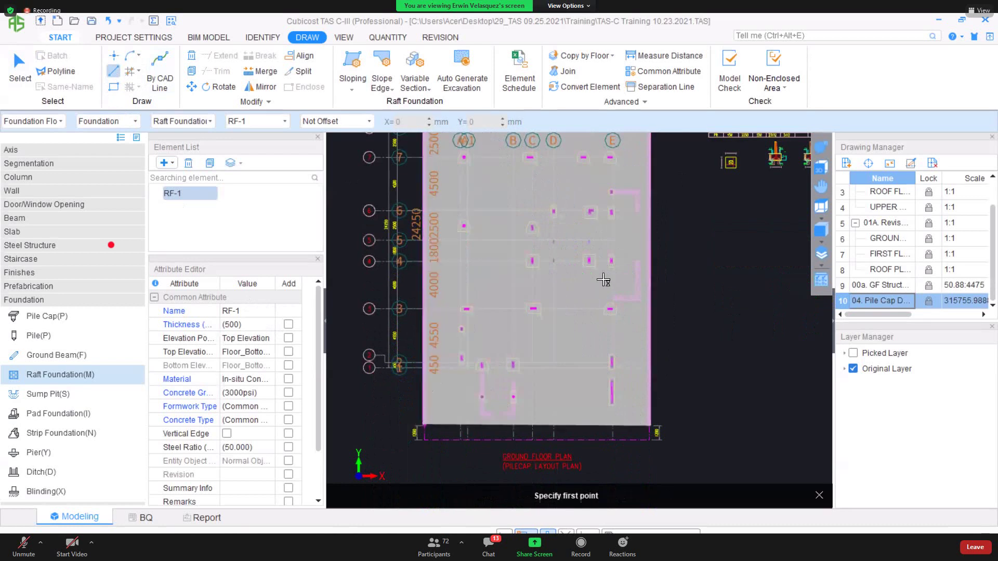
scroll(629, 244, "down", 5)
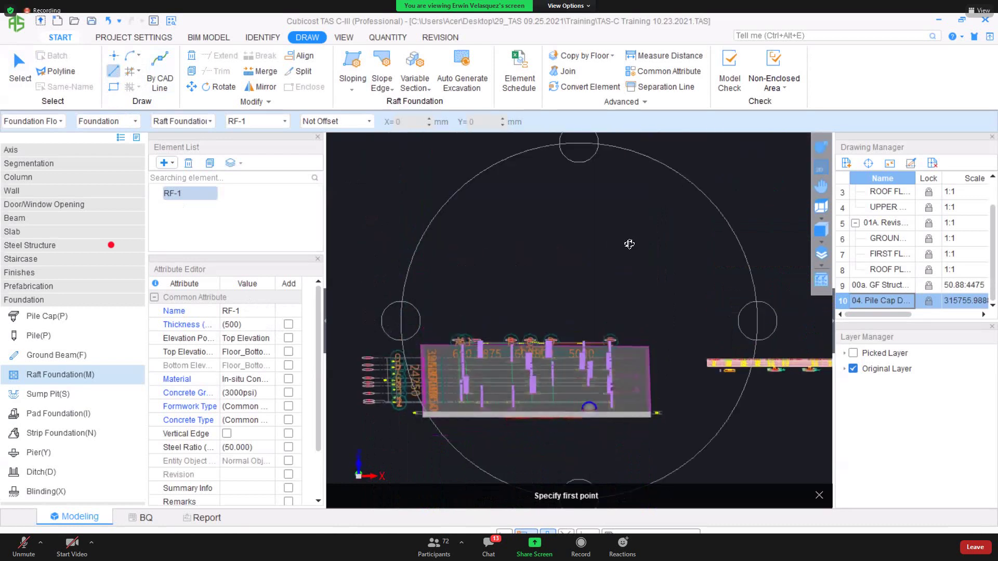
middle_click_drag(629, 244, 525, 326, "shift")
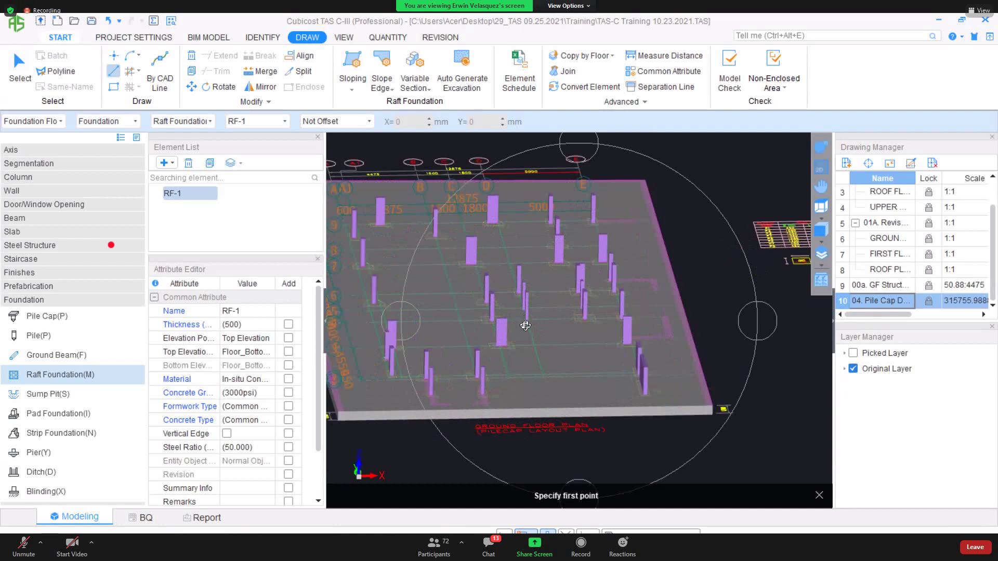
Clear the drawn raft foundation from the floor and switch to the Pile Cap elements in plan view.
key("Escape")
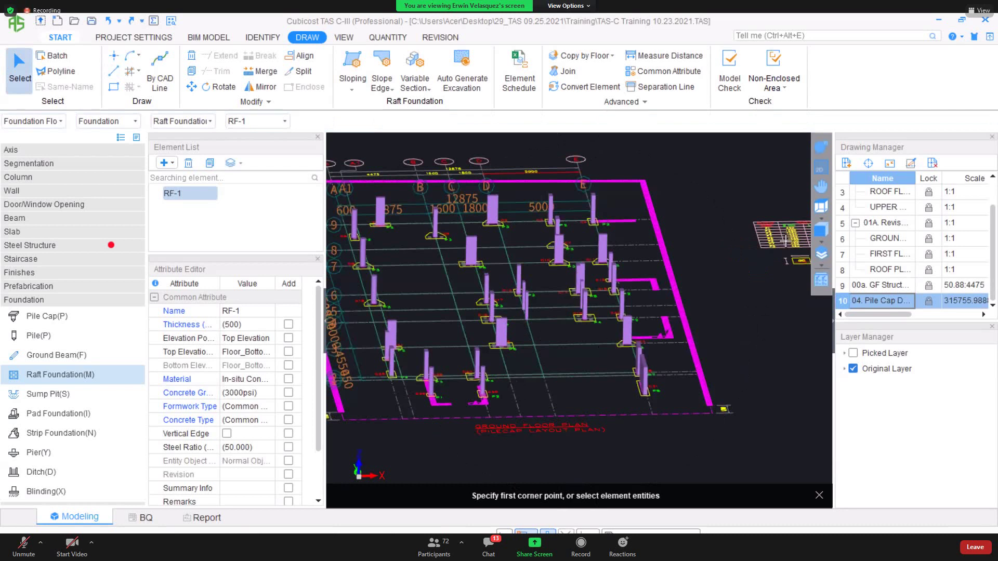
left_click(820, 169)
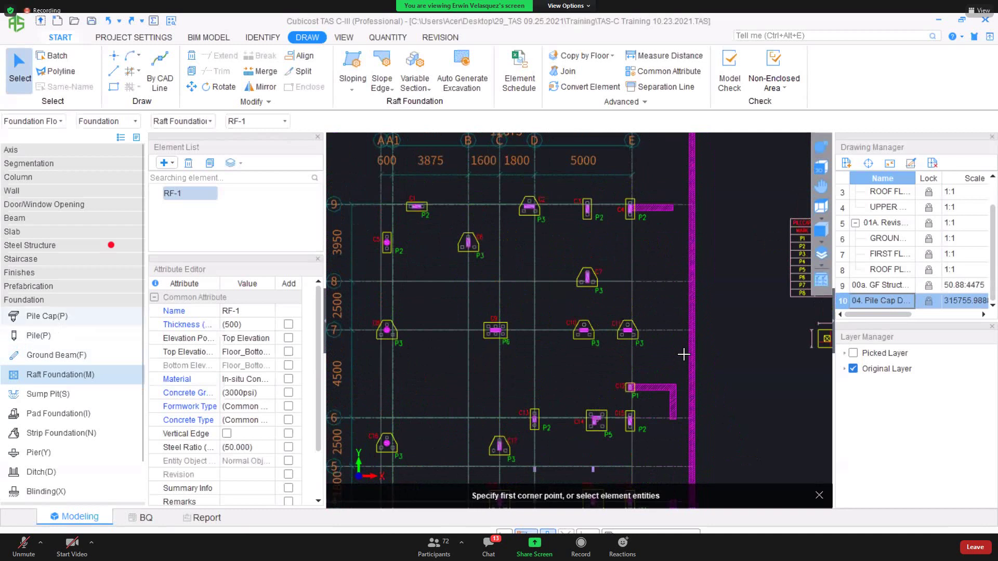
key("p")
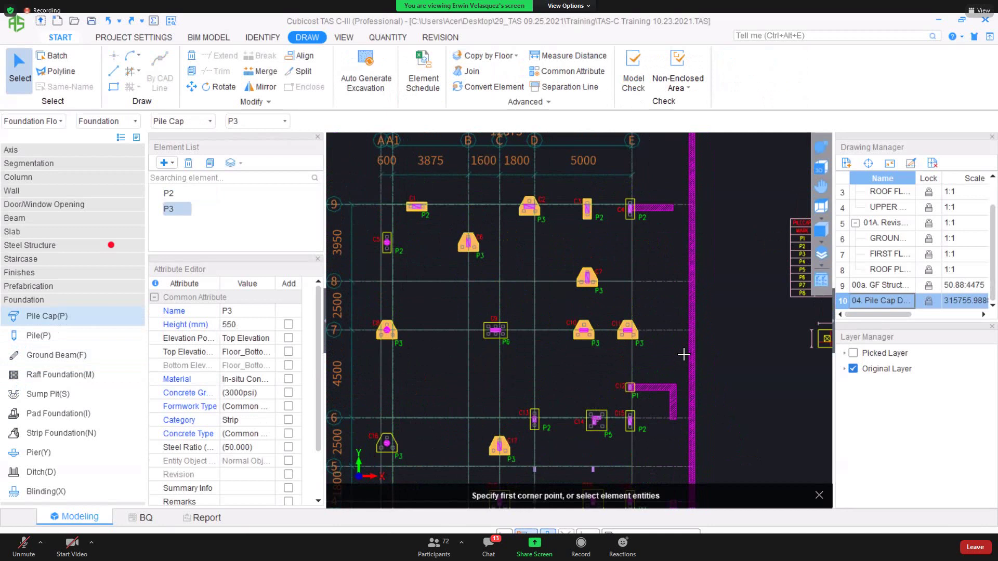
Delete all placed pile caps from the plan and remove the P2 and P3 pile cap elements.
scroll(684, 354, "down", 3)
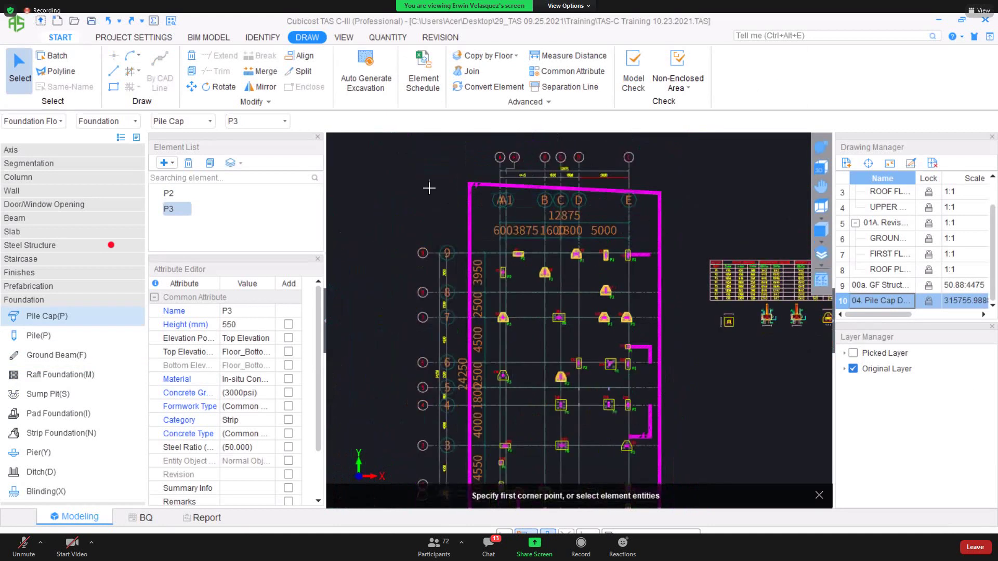
left_click_drag(430, 188, 662, 474)
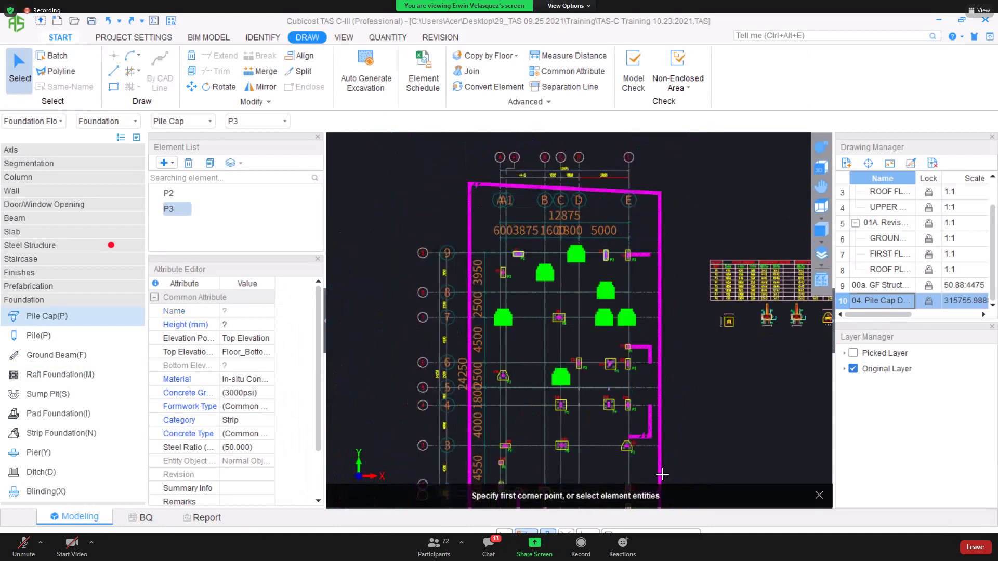
right_click(662, 474)
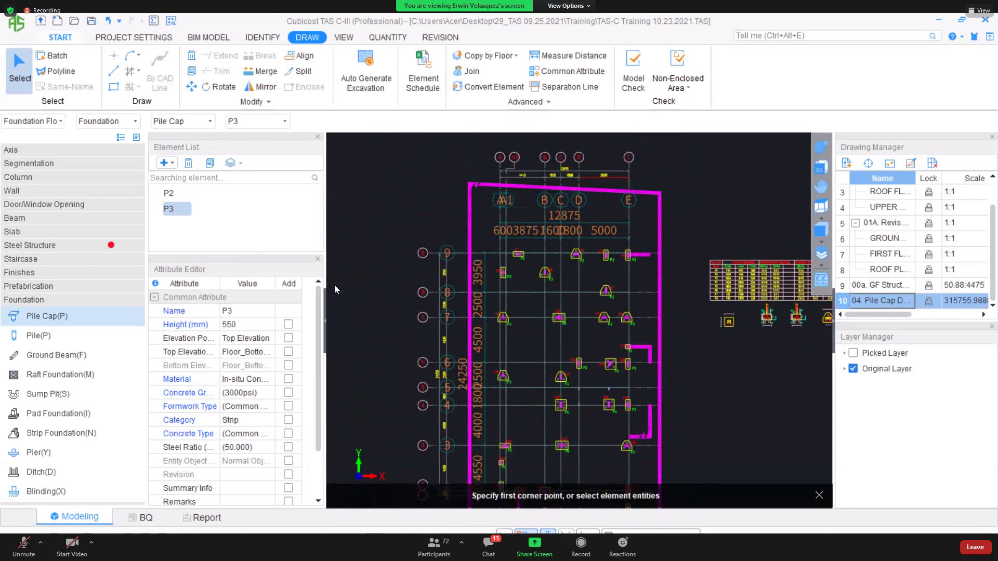
left_click(189, 164)
left_click(190, 164)
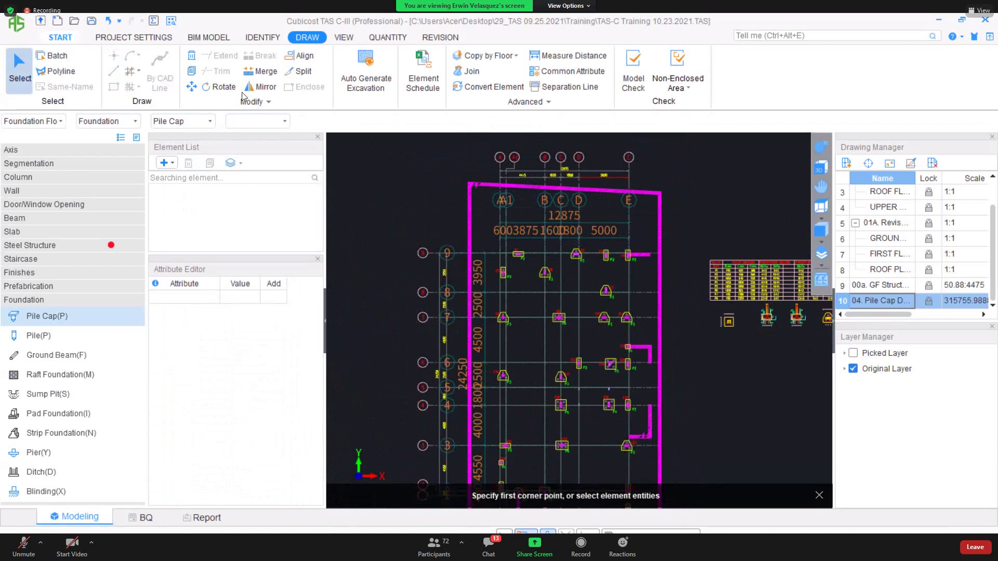
Examine the separate line segments that form the C9 column label above the P6 pile cap.
left_click(263, 36)
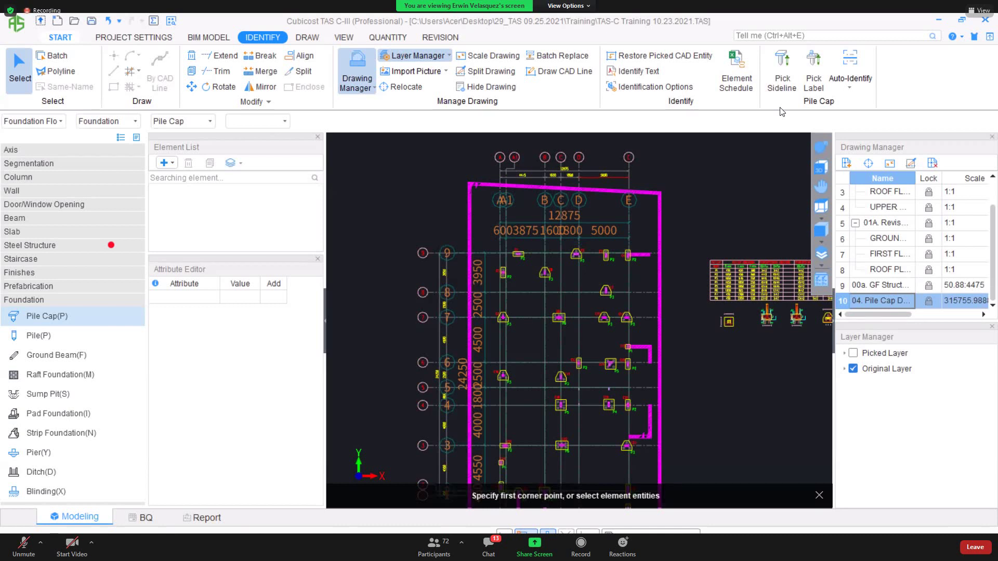
scroll(572, 318, "up", 1)
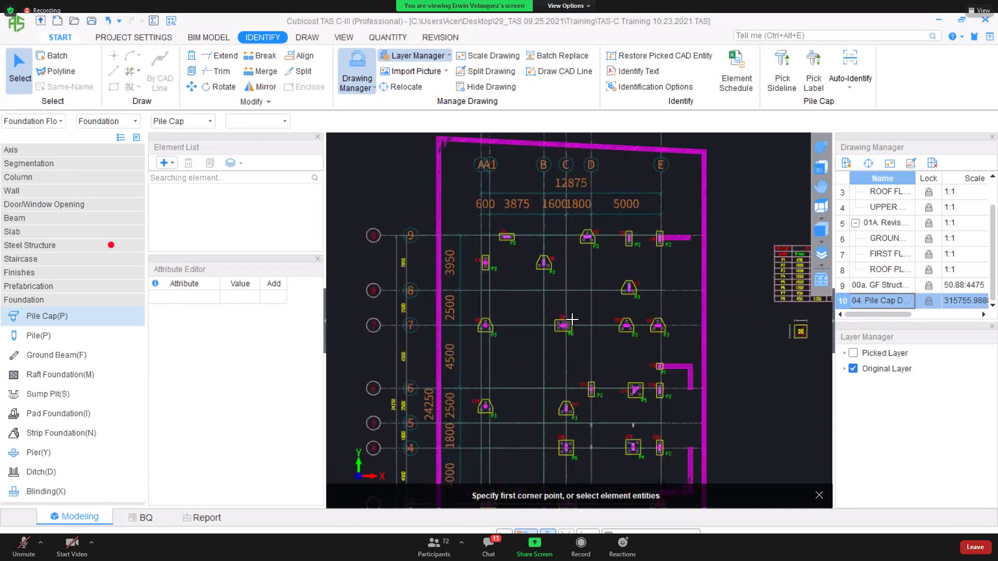
scroll(572, 318, "up", 3)
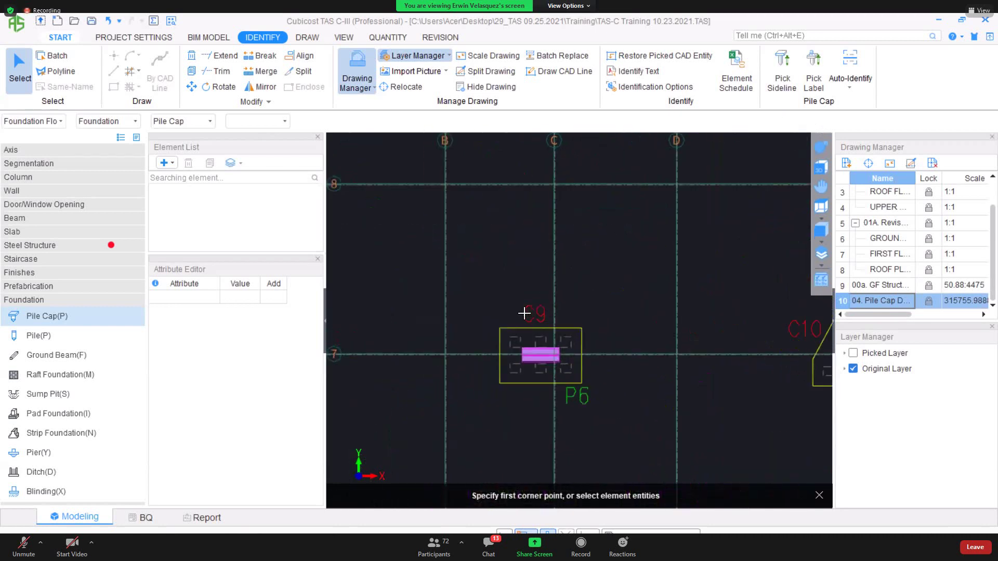
scroll(524, 314, "up", 4)
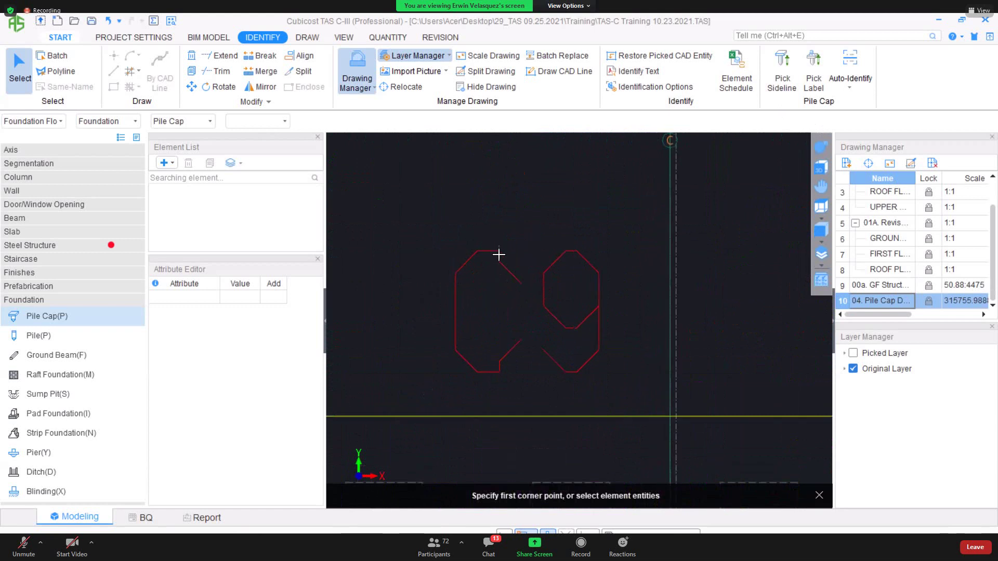
scroll(499, 254, "up", 2)
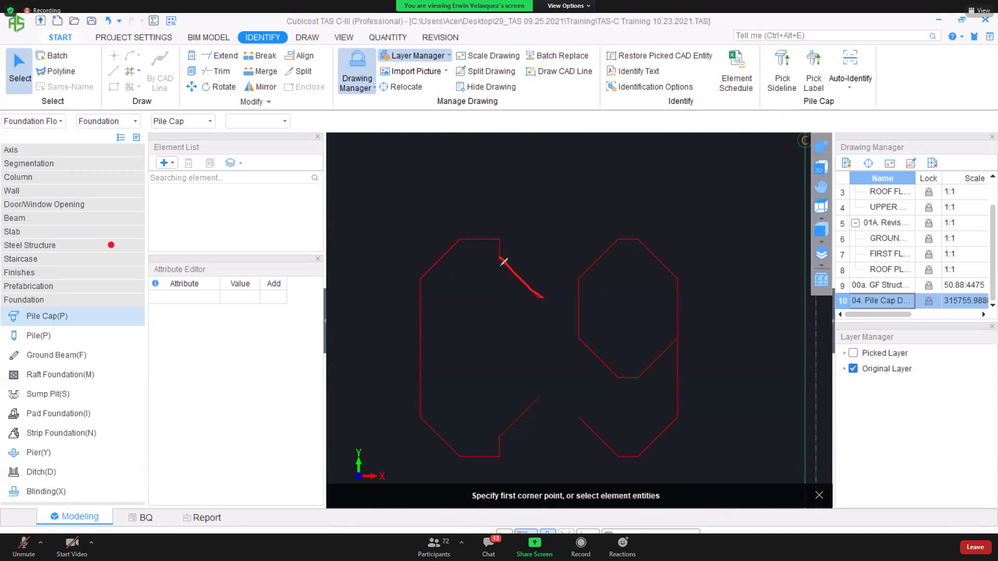
mouse_move(499, 271)
left_mouse_down()
mouse_move(463, 239)
mouse_move(498, 240)
mouse_move(467, 236)
mouse_move(414, 272)
mouse_move(427, 285)
mouse_move(426, 256)
mouse_move(420, 429)
mouse_move(423, 420)
mouse_move(445, 451)
mouse_move(508, 456)
left_mouse_up()
mouse_move(499, 435)
left_mouse_down()
mouse_move(499, 460)
mouse_move(525, 395)
left_mouse_up()
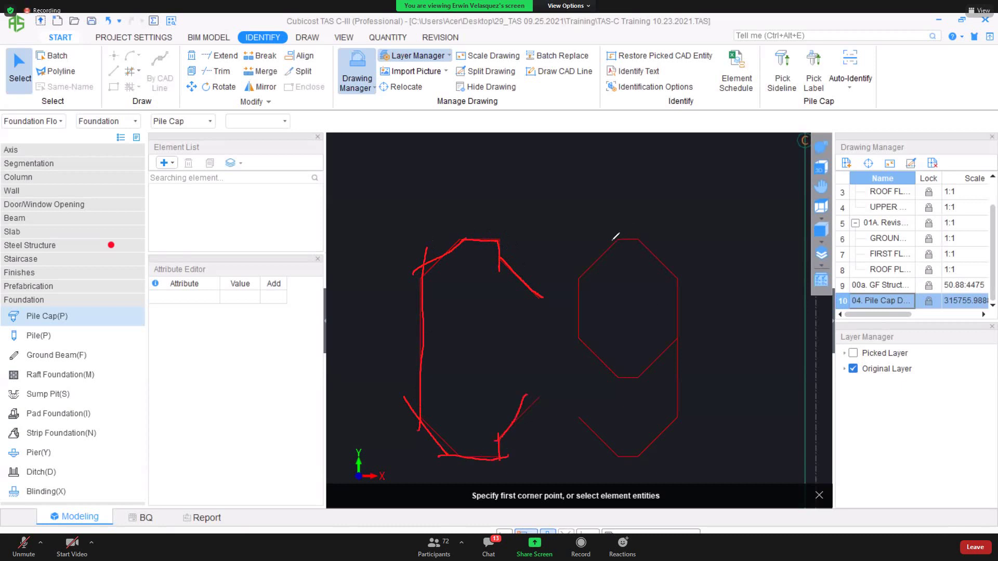
mouse_move(611, 241)
left_mouse_down()
mouse_move(569, 272)
mouse_move(581, 293)
mouse_move(571, 270)
left_mouse_up()
mouse_move(580, 335)
left_mouse_down()
mouse_move(634, 406)
mouse_move(638, 379)
mouse_move(611, 380)
mouse_move(682, 353)
left_mouse_up()
mouse_move(678, 270)
left_mouse_down()
mouse_move(682, 409)
mouse_move(645, 452)
mouse_move(620, 464)
mouse_move(583, 416)
left_mouse_up()
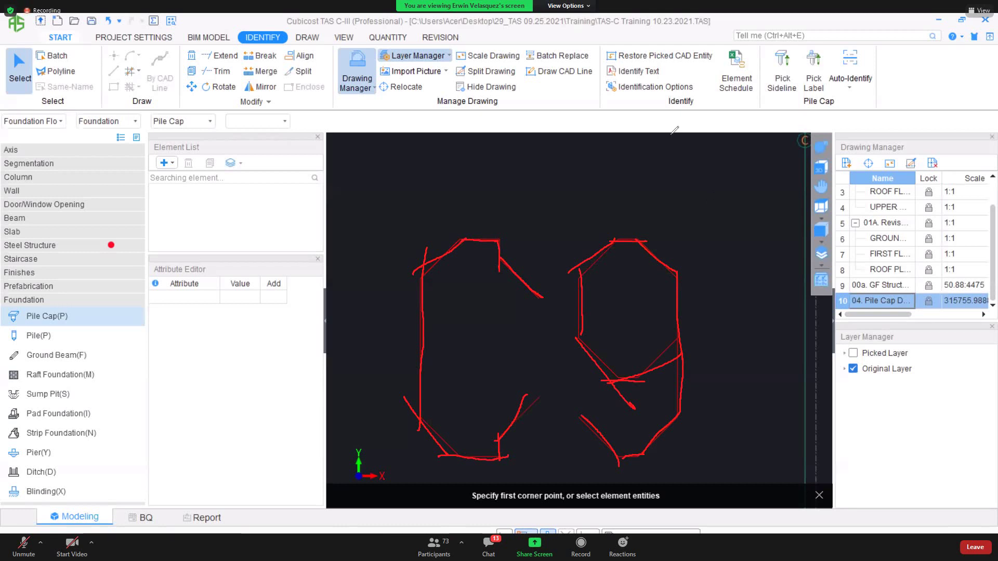
scroll(591, 354, "down", 5)
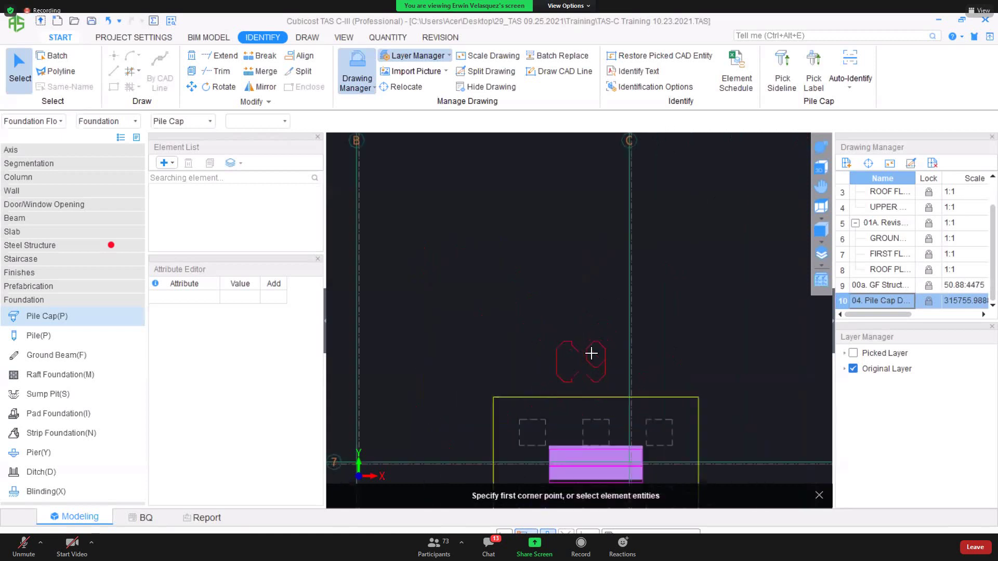
scroll(591, 353, "down", 6)
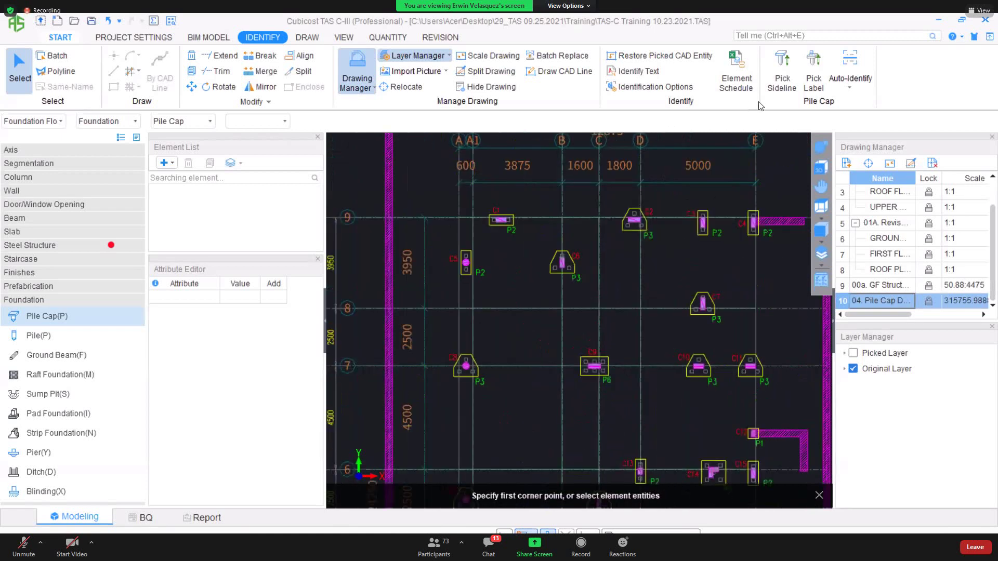
left_click(782, 73)
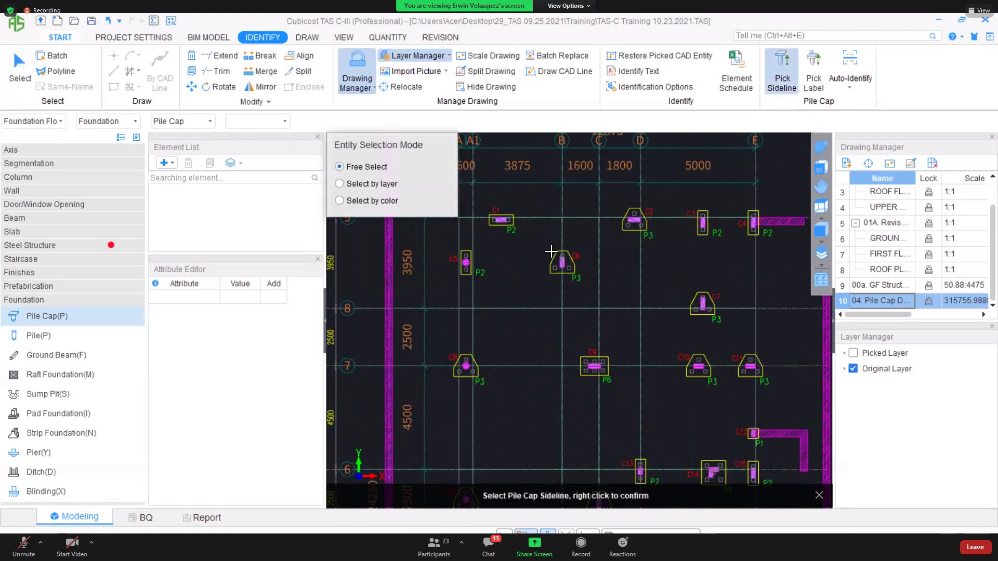
left_click(554, 254)
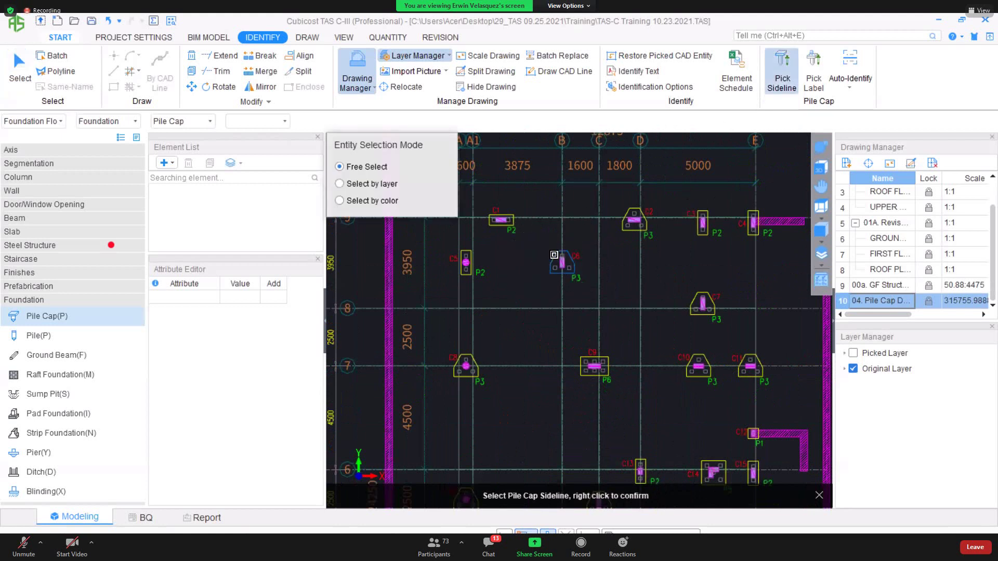
right_click(554, 254)
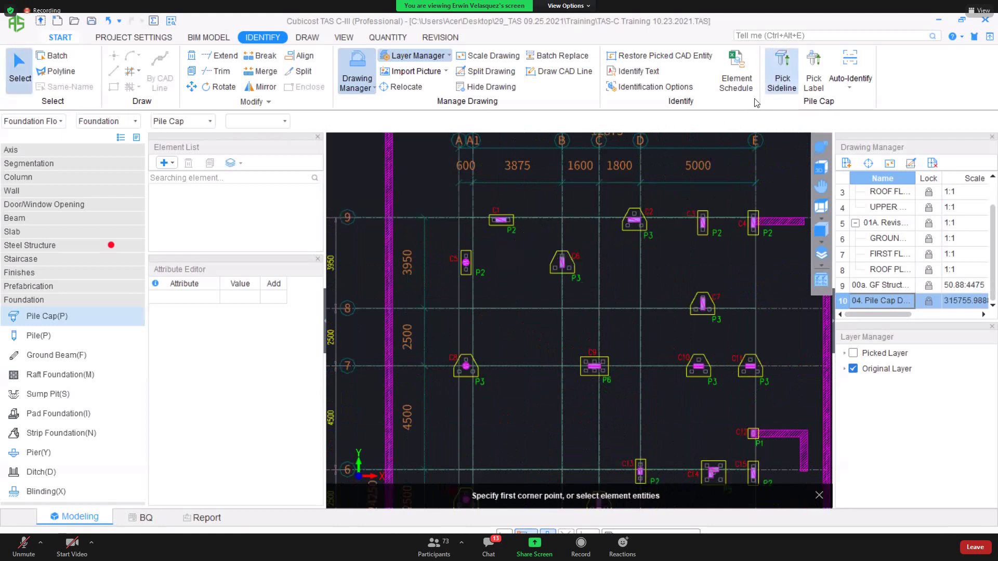
Pick the sidelines of all pile caps by layer, using the P3 outline at column C6.
key("space")
left_click(366, 183)
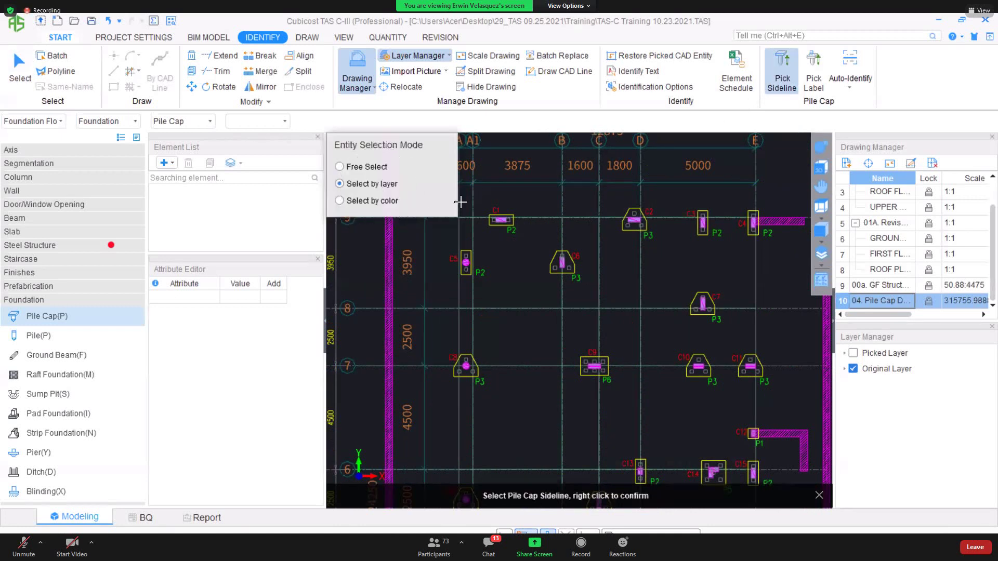
right_click(553, 258)
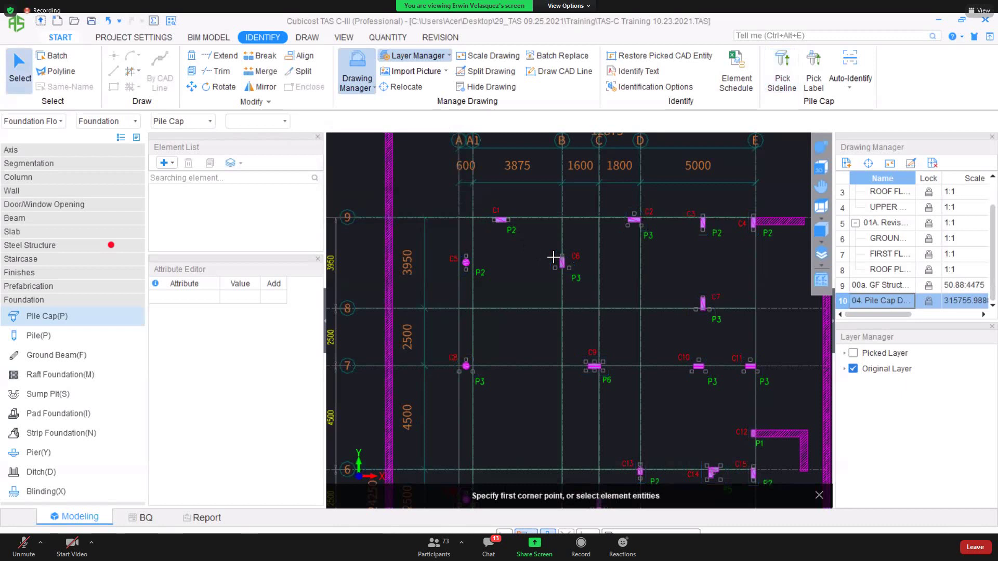
Pick all pile cap labels by layer, using the P3 label at column C6.
left_click(814, 76)
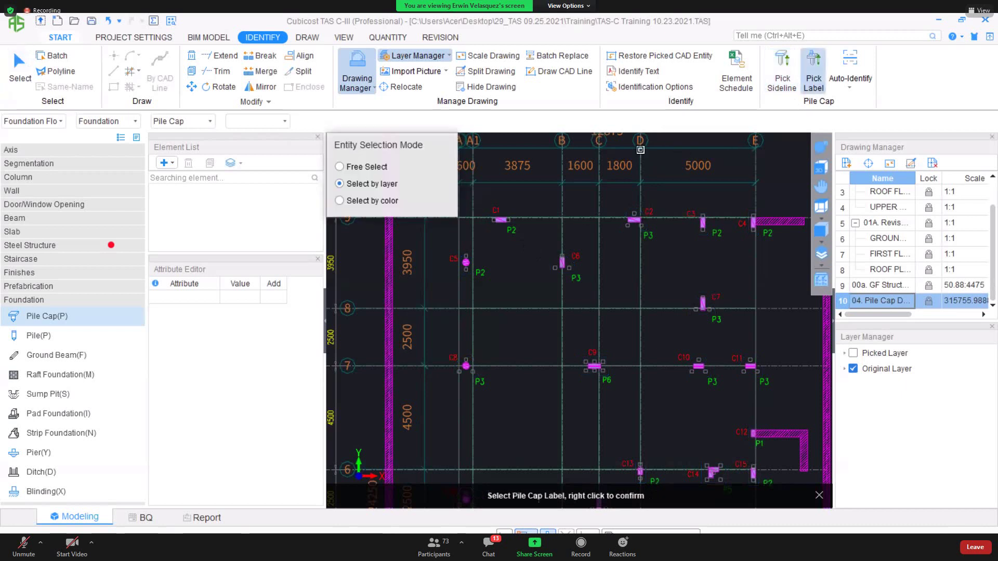
left_click(576, 259)
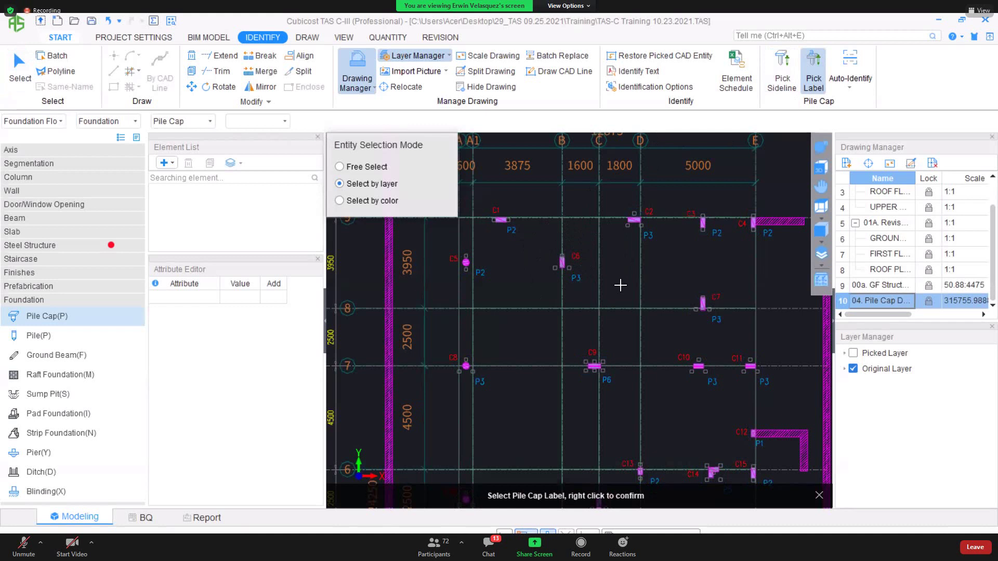
right_click(613, 290)
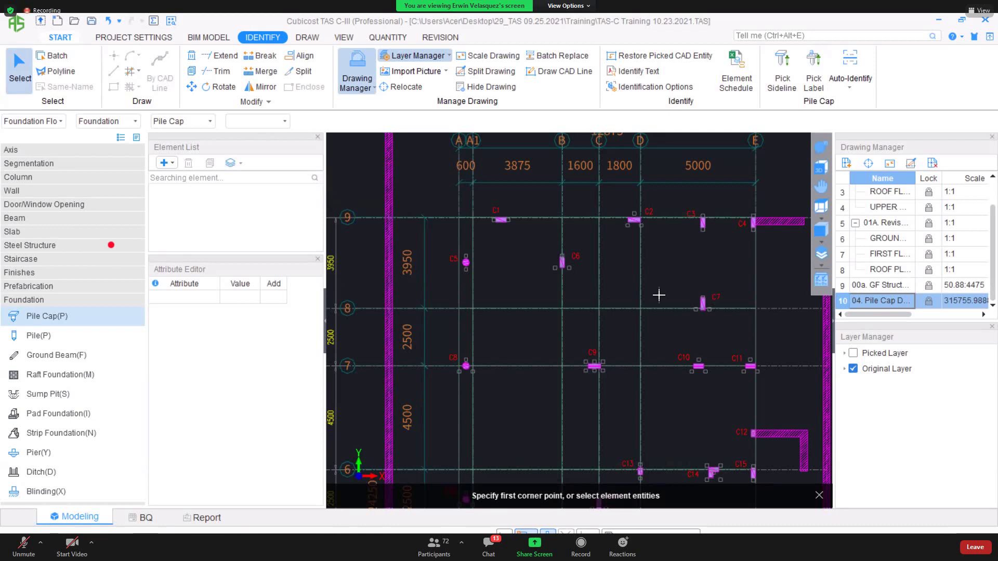
Display the Picked Layer and hide the Original Layer to check the picked pile cap sidelines and labels.
left_click(853, 353)
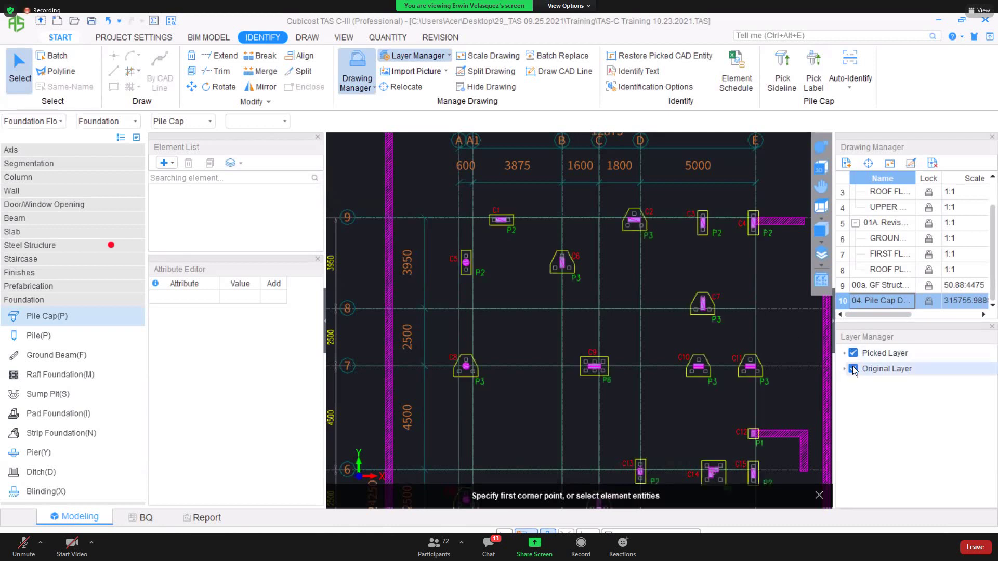
left_click(853, 369)
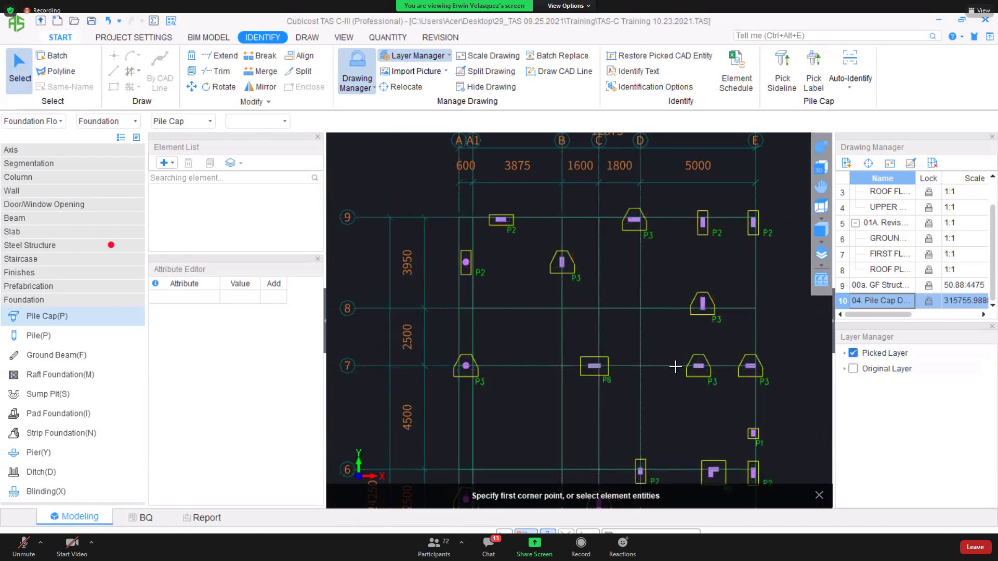
scroll(653, 315, "down", 3)
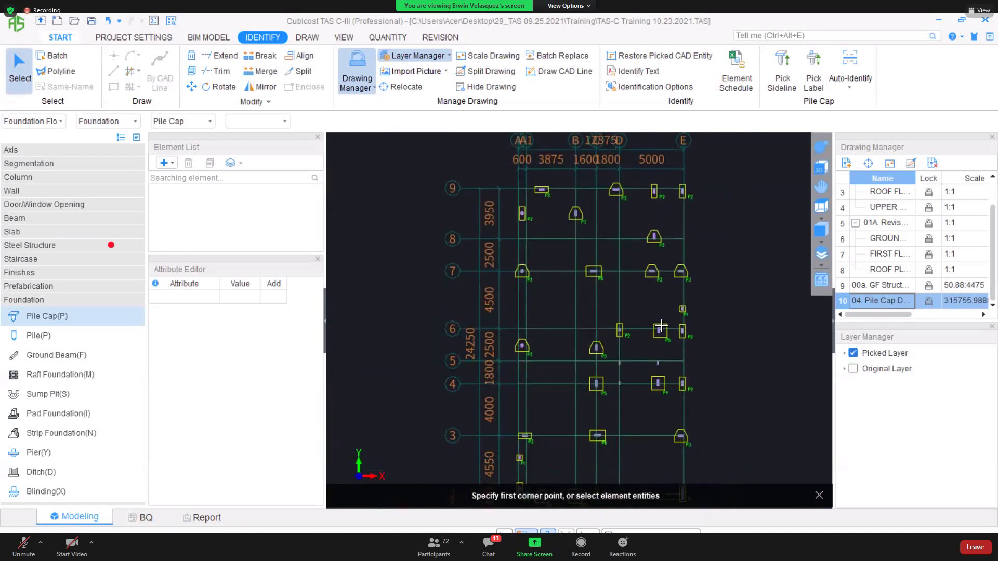
scroll(666, 316, "up", 2)
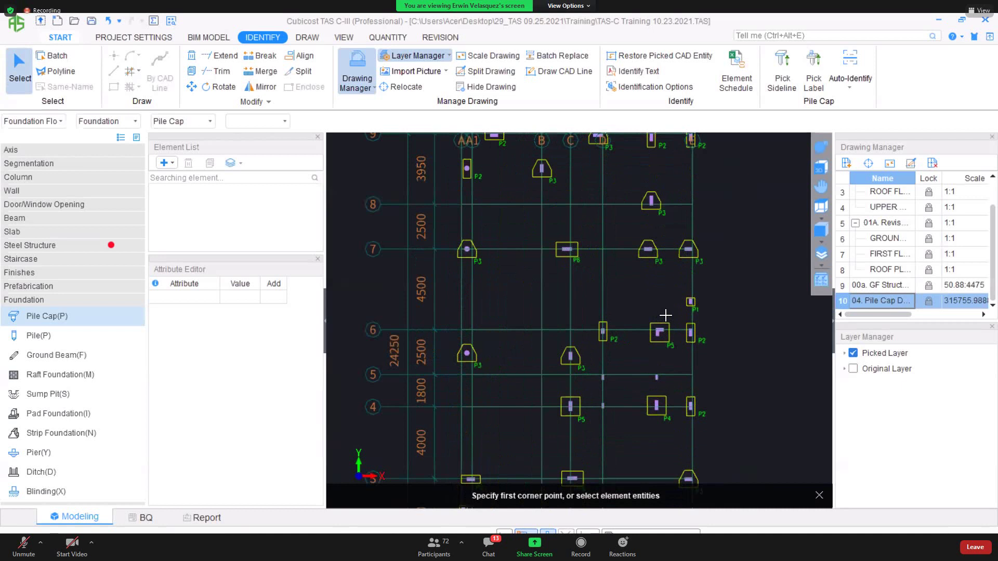
Expand the Picked Layer and turn off the display of all its sublayers.
left_click(843, 354)
left_click(843, 354)
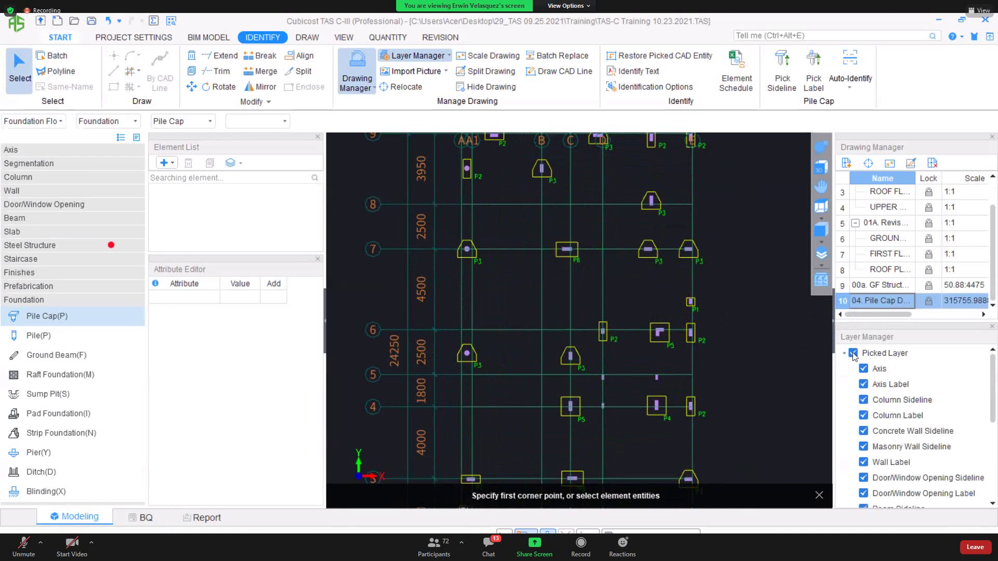
left_click(852, 353)
left_click(853, 354)
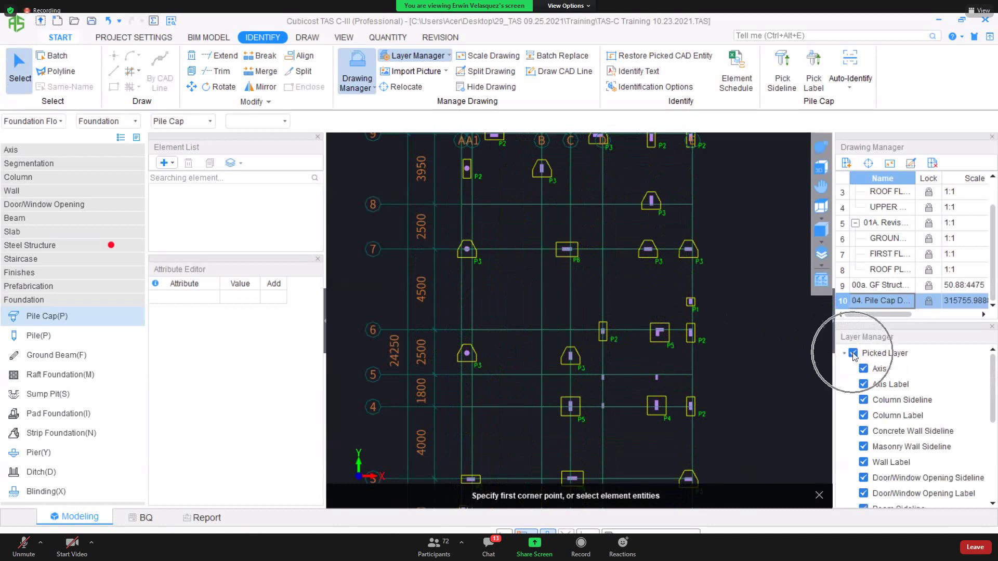
left_click(853, 354)
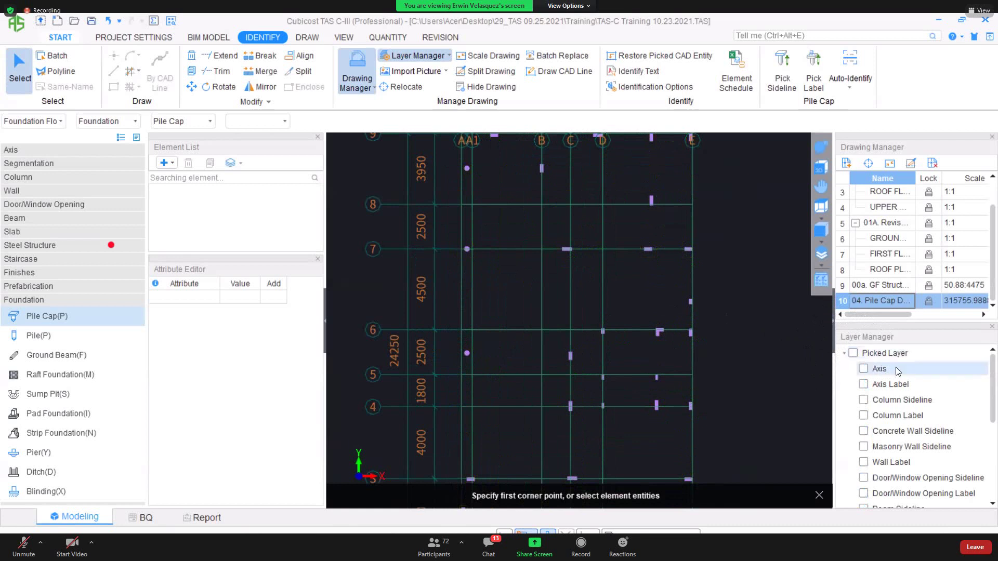
Display only the Pile Cap Label sublayer of the Picked Layer, leaving Pile Label off.
scroll(892, 374, "down", 1)
scroll(892, 376, "down", 3)
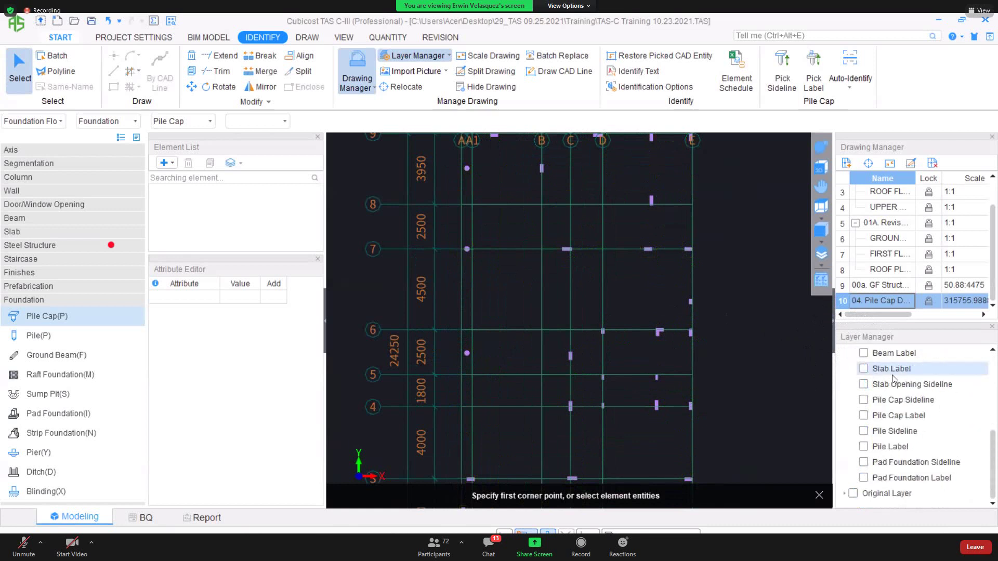
left_click(862, 445)
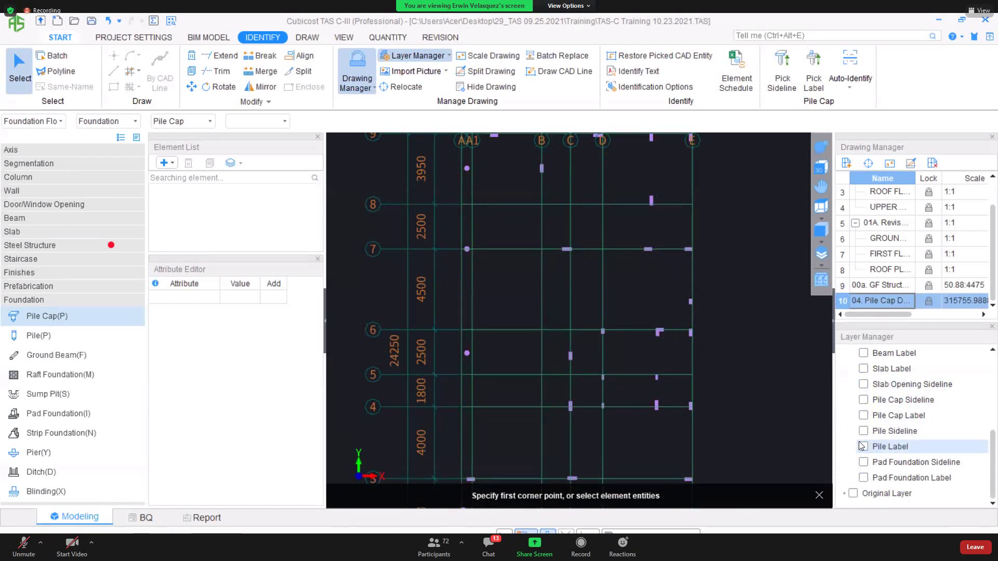
left_click(867, 447)
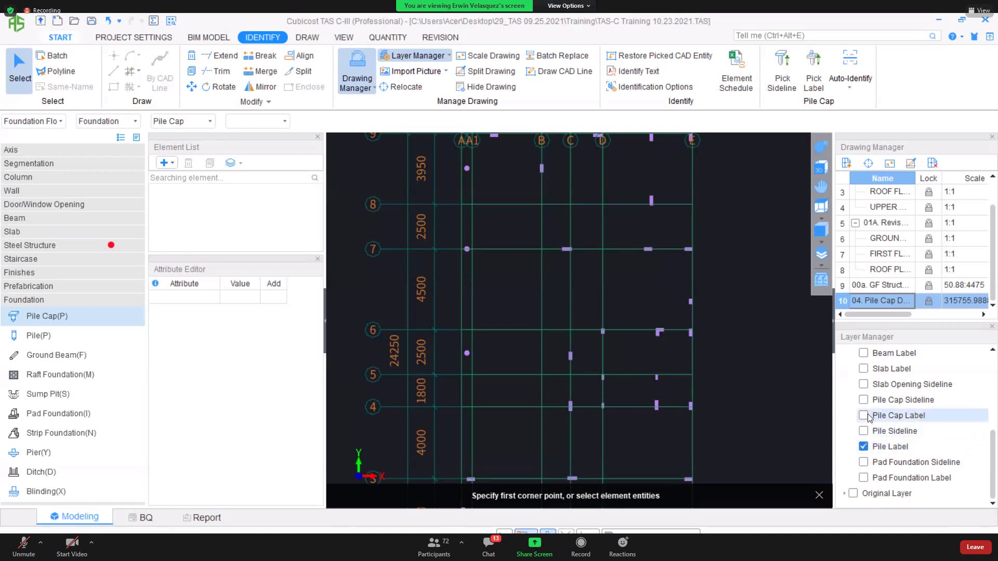
left_click(865, 416)
left_click(866, 447)
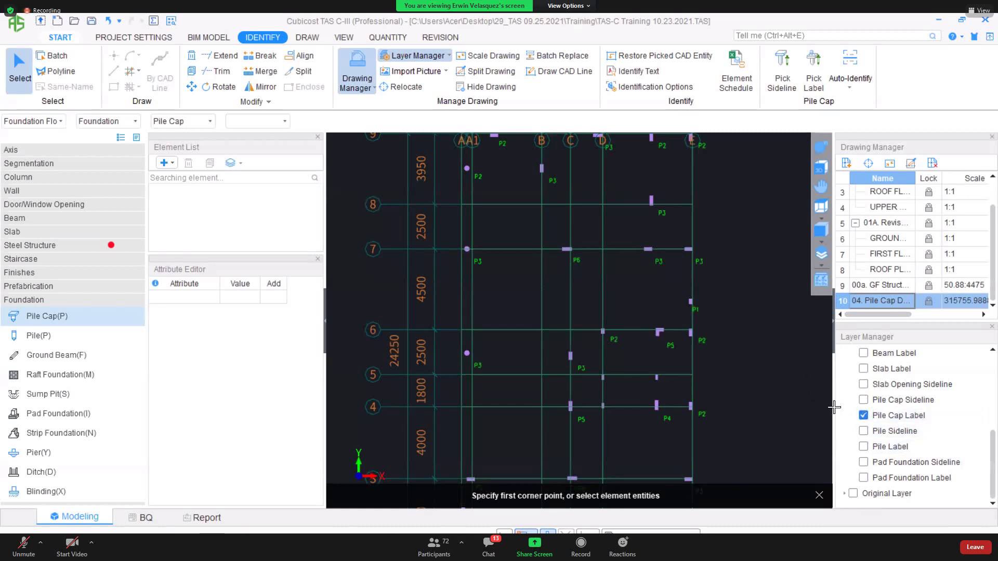
Run Identify Text on all the pile cap labels across the whole foundation plan.
scroll(834, 407, "down", 1)
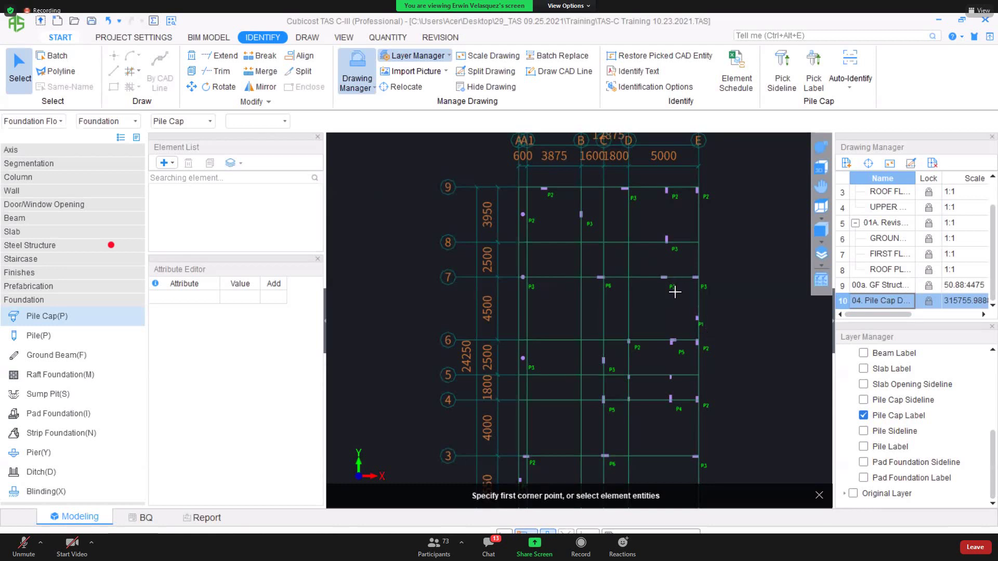
scroll(671, 301, "up", 5)
scroll(671, 300, "up", 1)
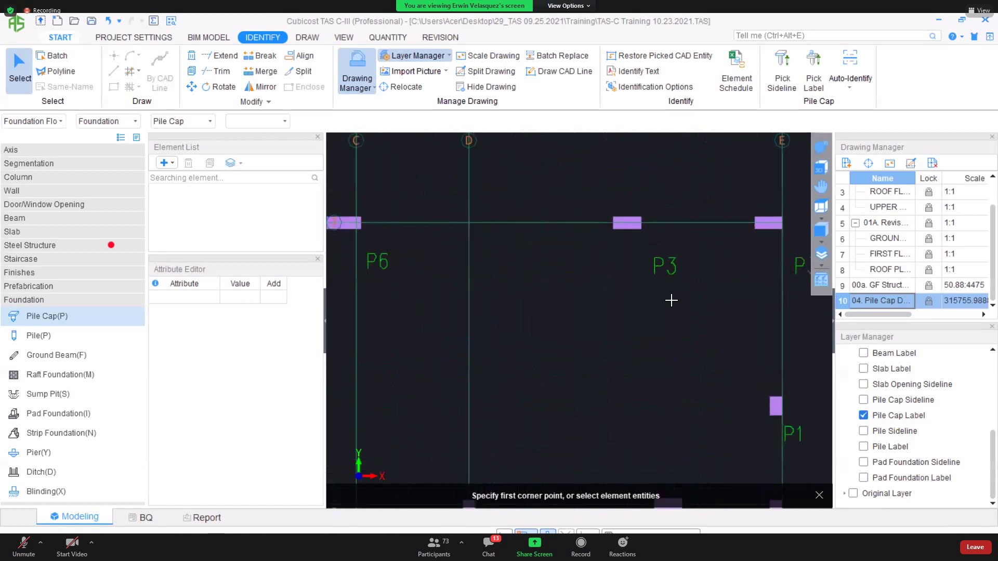
scroll(671, 300, "down", 8)
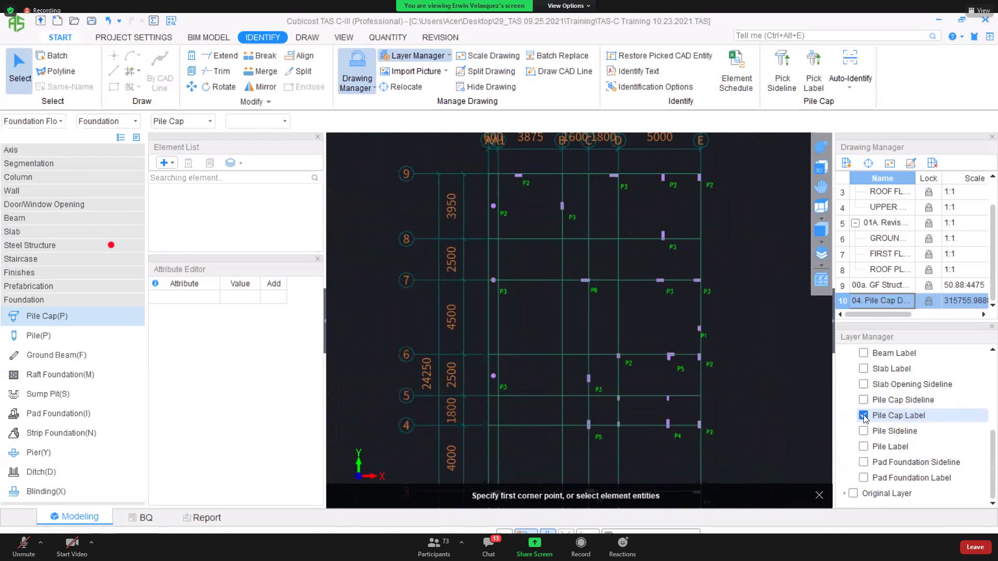
scroll(657, 303, "down", 2)
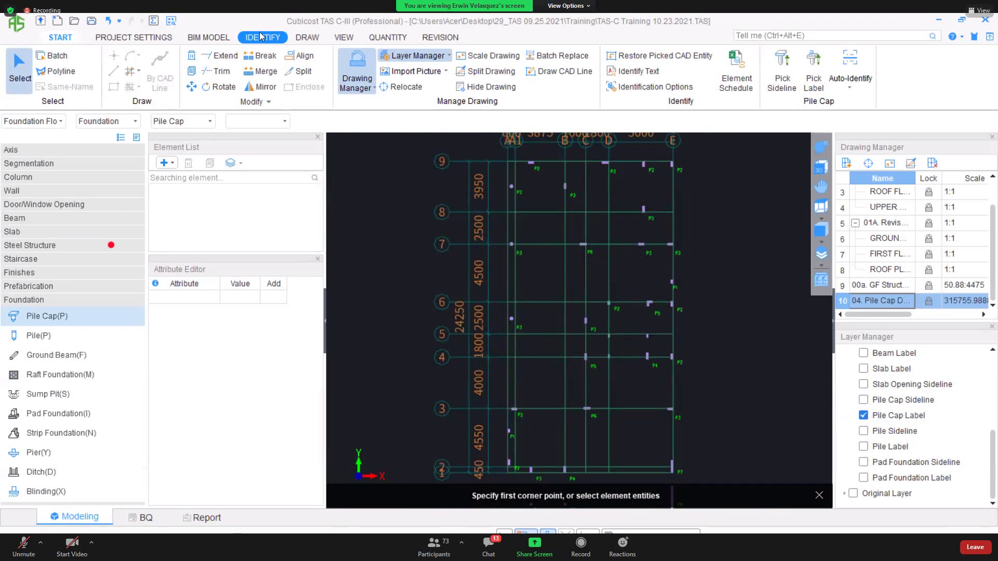
left_click(644, 77)
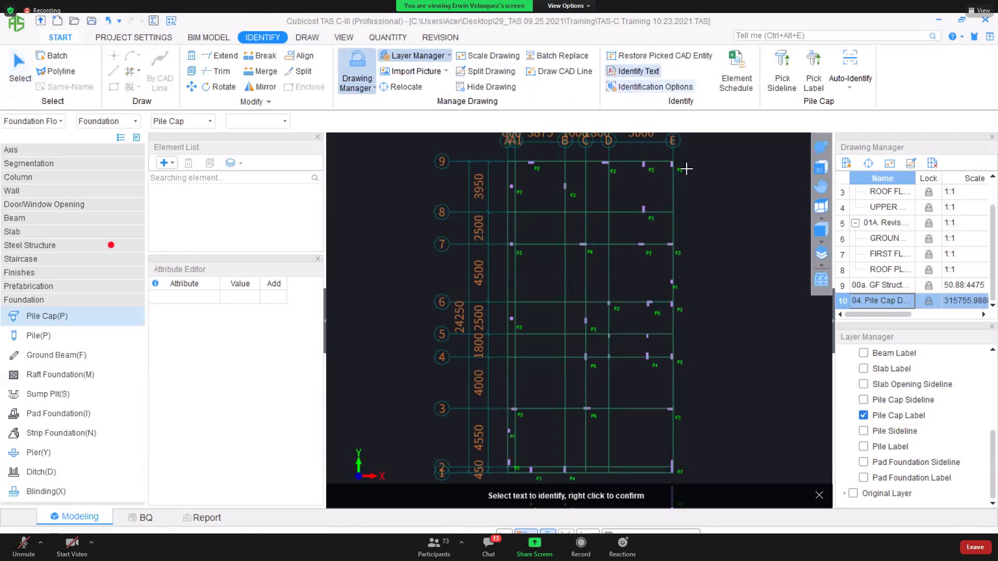
scroll(686, 167, "down", 2)
left_click(496, 148)
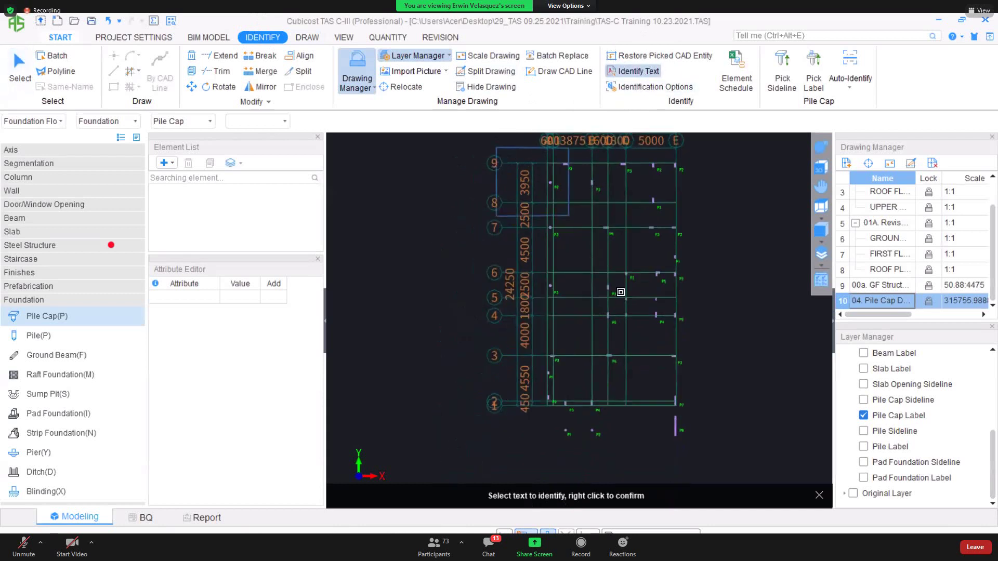
left_click(716, 451)
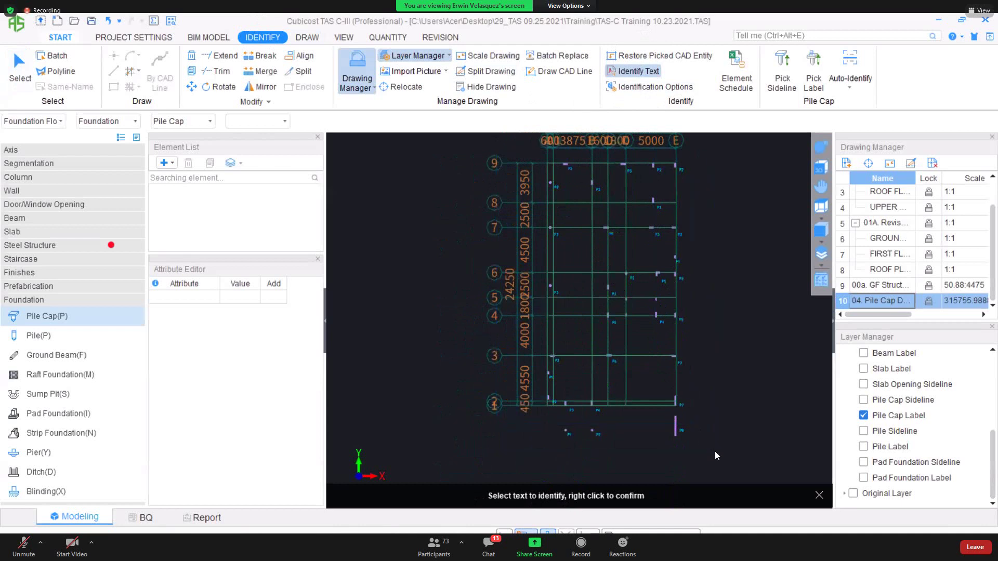
right_click(721, 448)
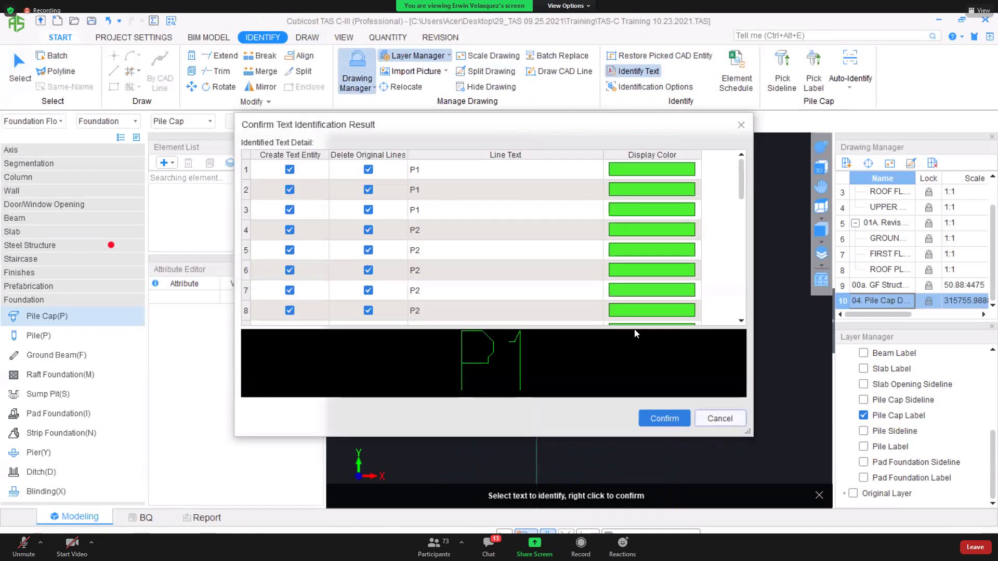
Check every identified line text against its label preview, from the first P1 row through to the P8 row.
left_click(550, 174)
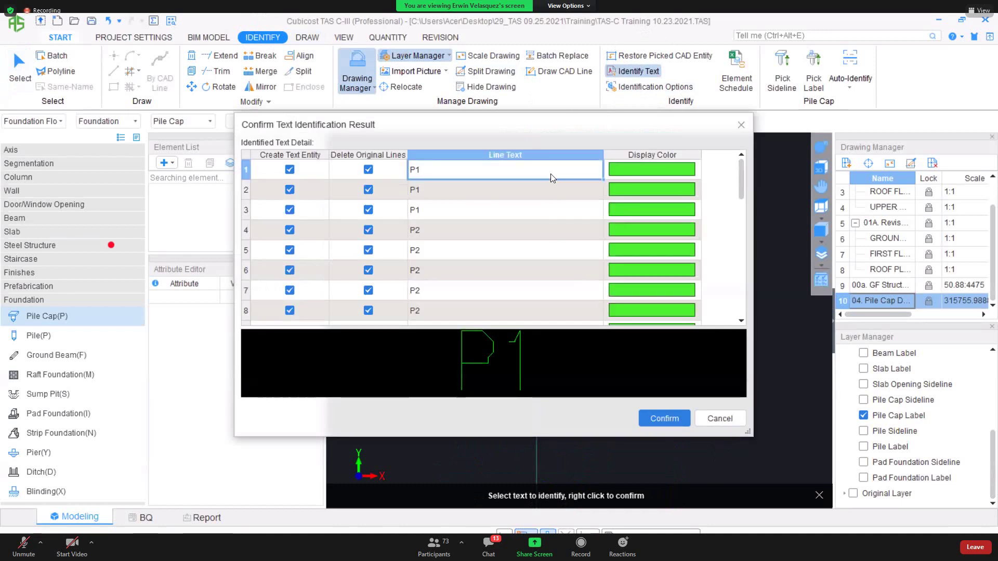
key("Down")
key("Down")
key("Down")
key("Down")
key("Down")
key("Down")
key("Down")
key("Down")
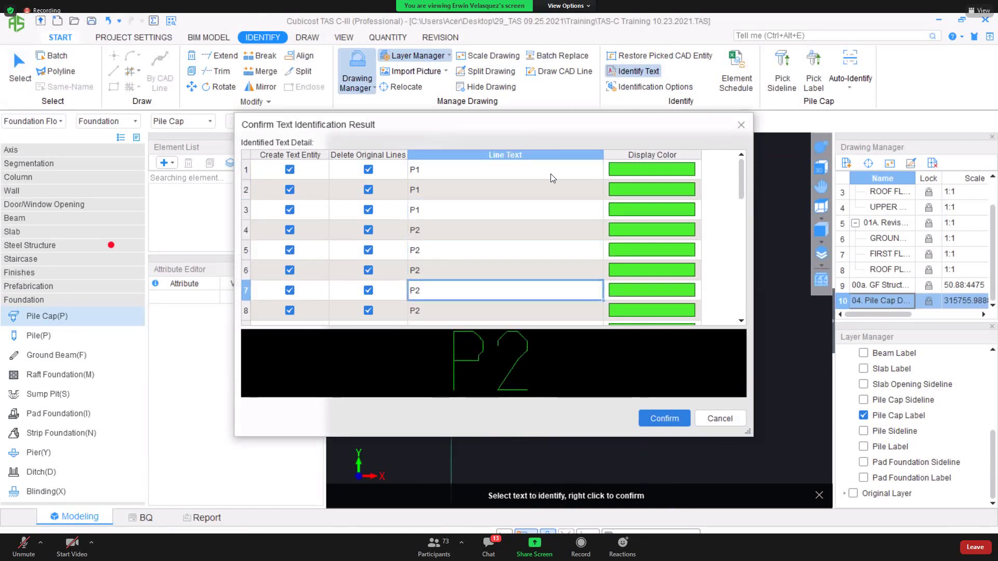
key("Down")
key("Down")
key("Down")
key("Down")
key("Down")
key("Down")
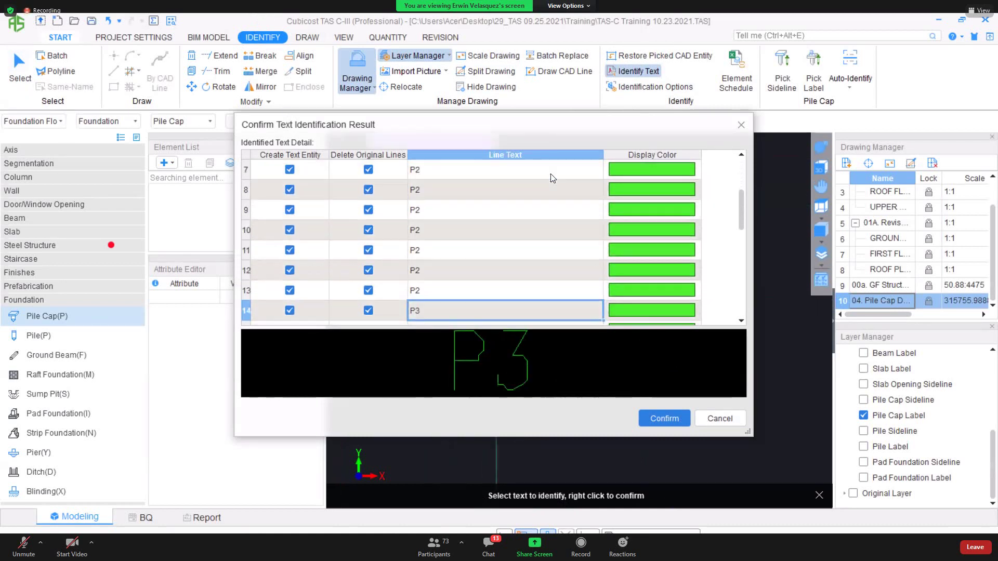
key("Down")
key("Down")
key("Down")
key("Down")
key("Down")
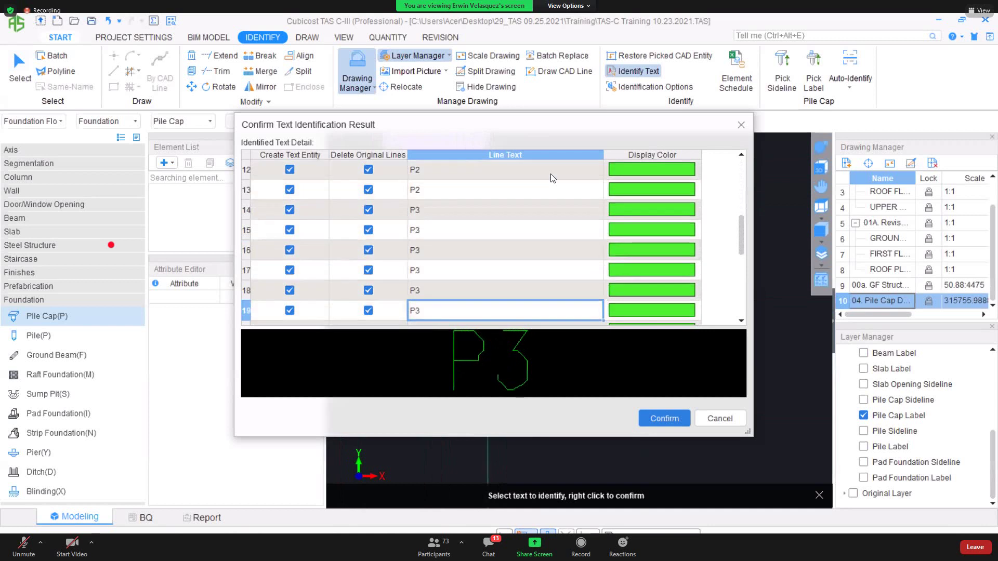
key("Down")
key("Down")
key("Down")
key("Down")
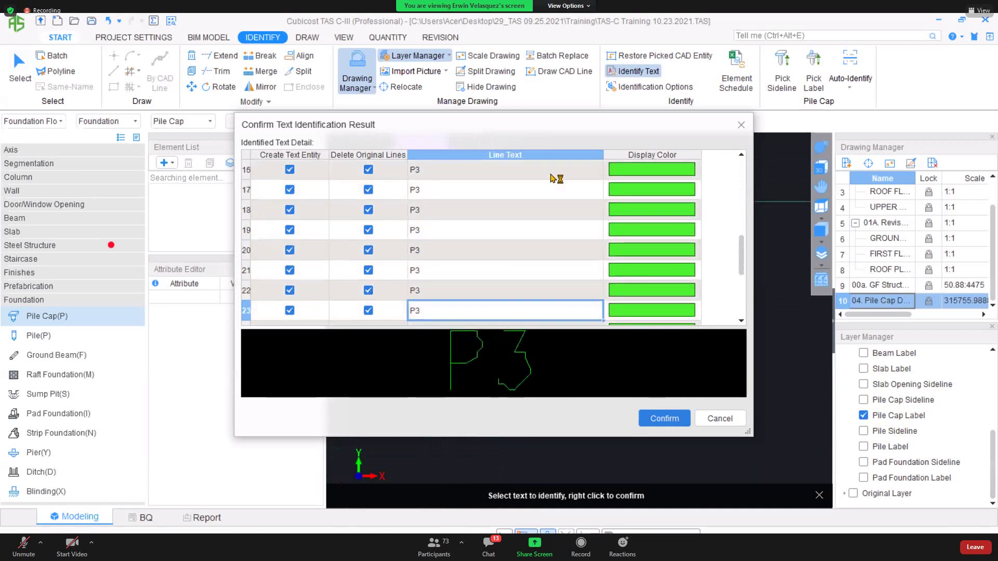
key("Down")
key("Down")
key("Down")
key("Down")
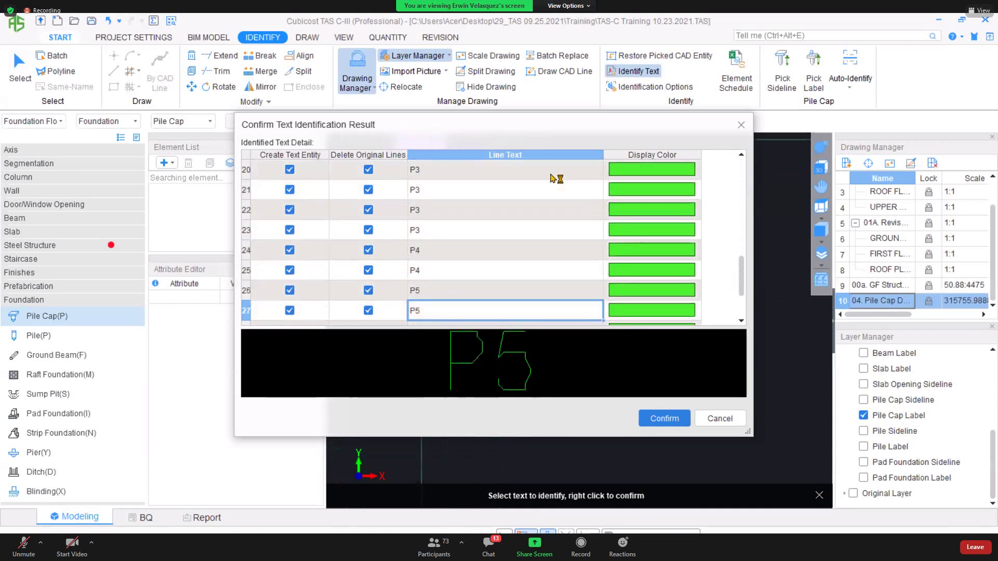
key("Down")
key("Down")
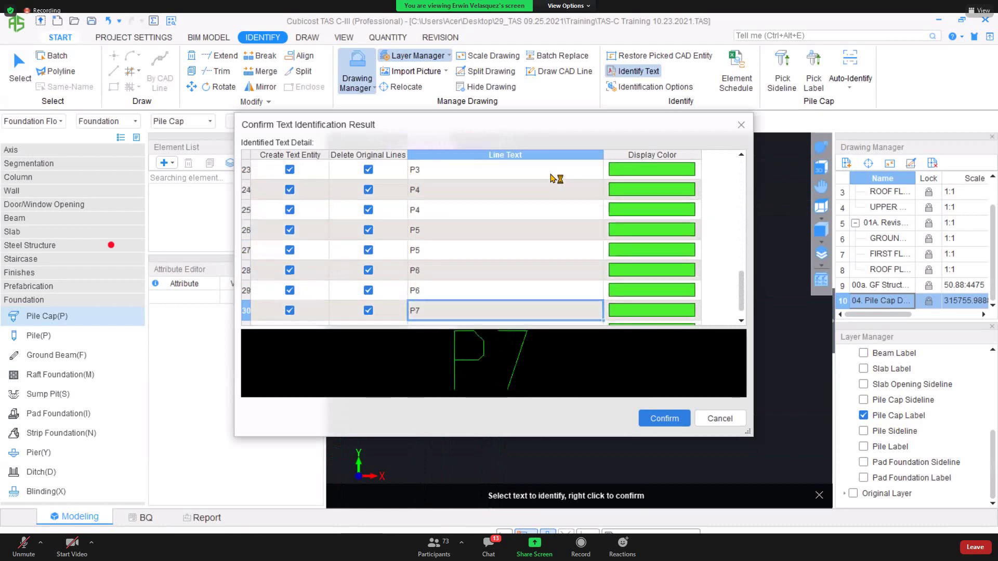
key("Down")
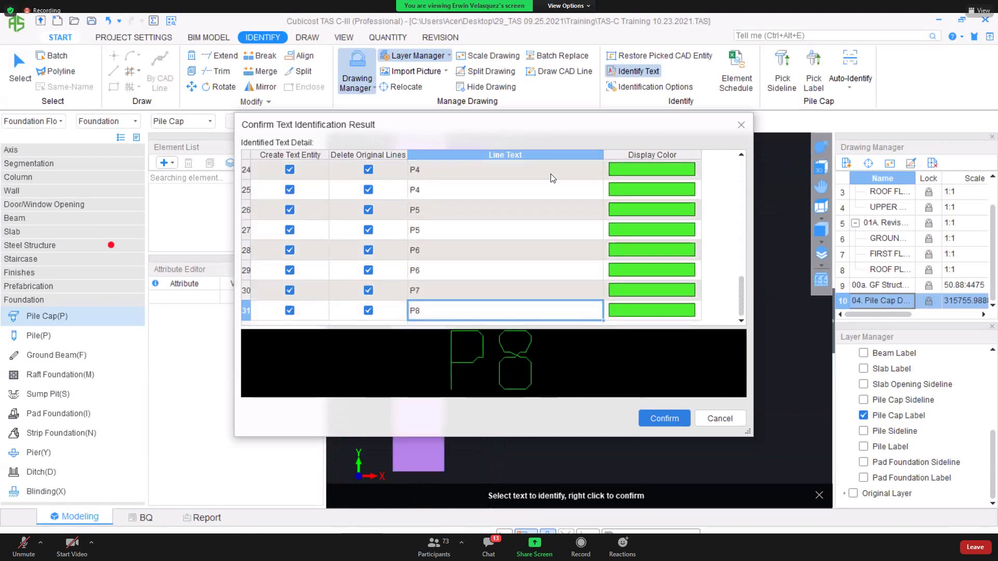
Recheck the identified texts from P8 back up to the P2 rows and accept the text identification result.
key("Up")
key("Up")
key("Up")
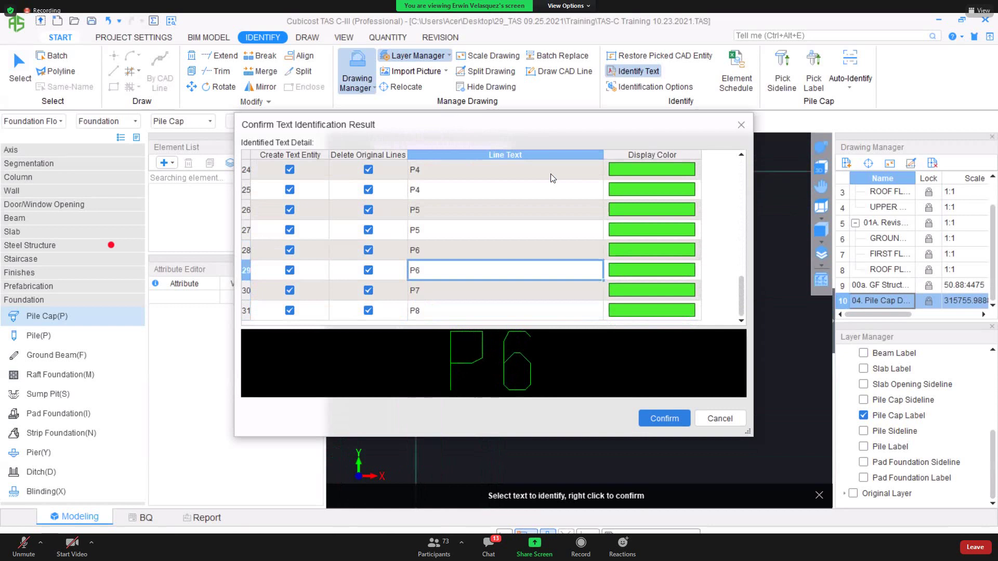
key("Up")
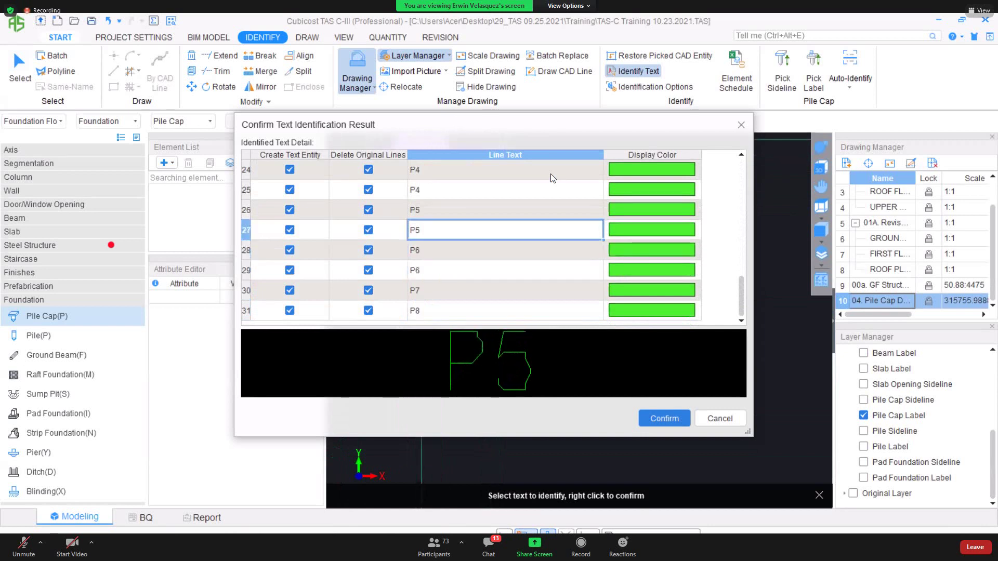
key("Up")
key("Up")
key("Up")
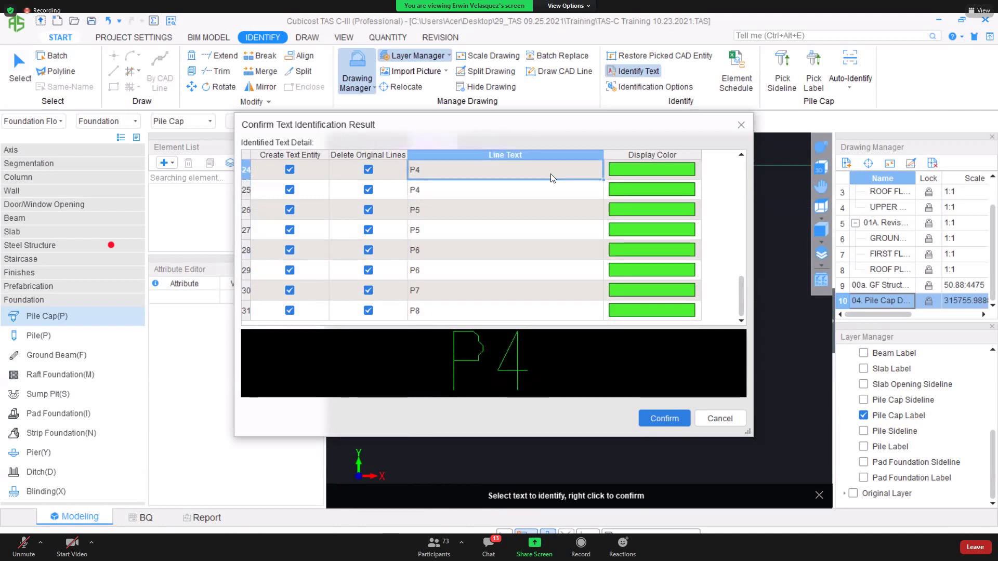
key("Up")
key("Up")
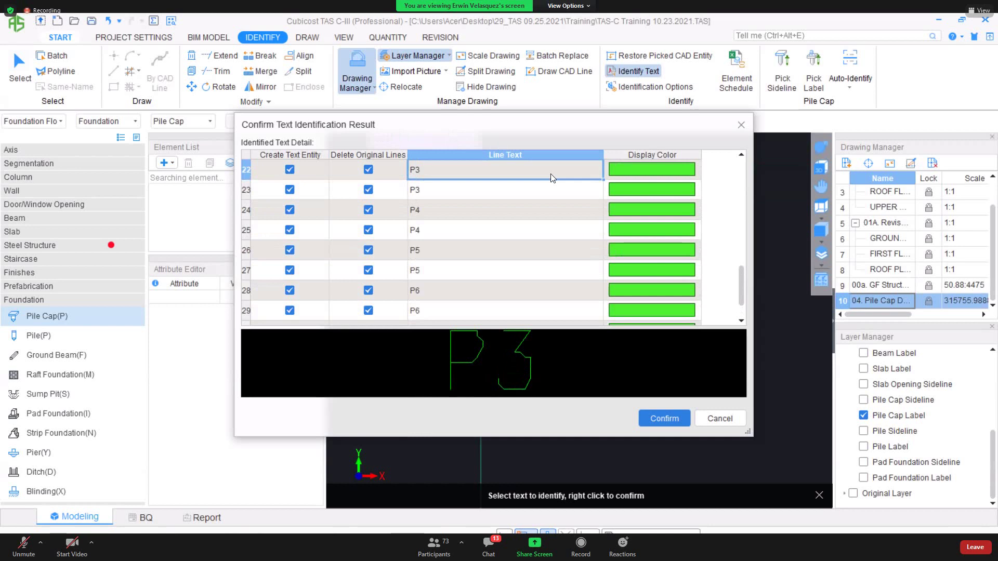
key("Up")
key("Up")
key("Up")
key("Up")
key("Up")
key("Up")
key("Up")
key("Up")
key("Up")
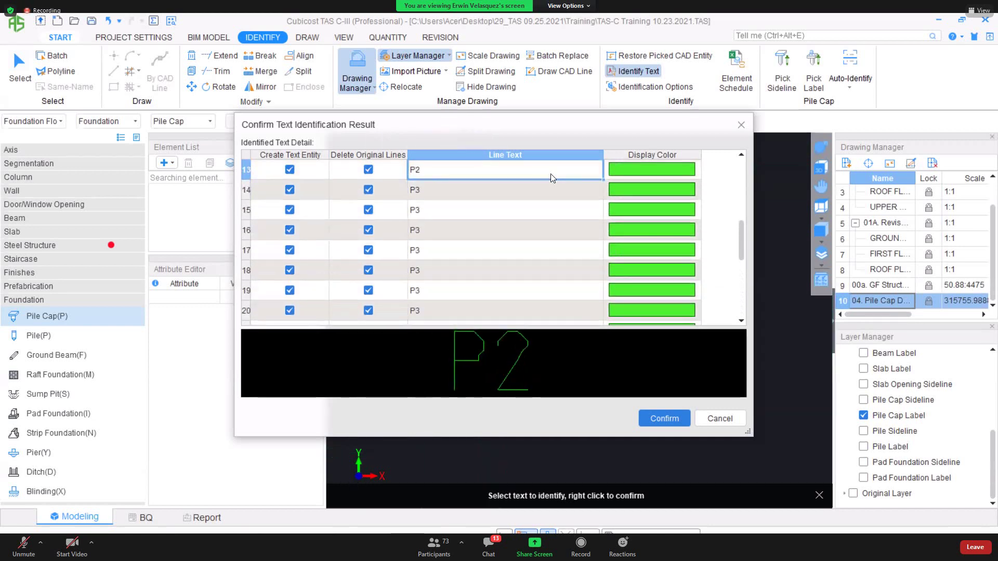
key("Up")
key("Up")
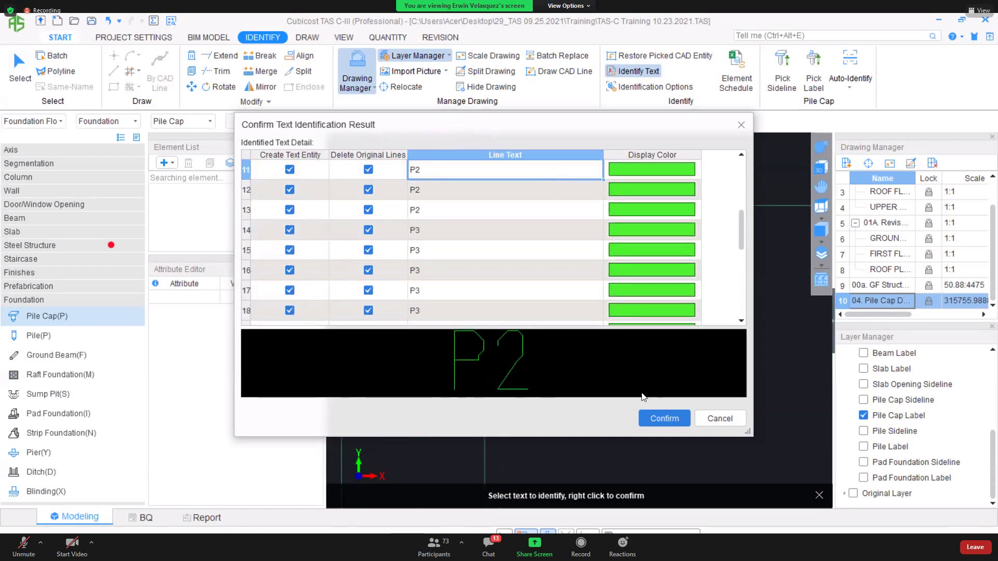
key("Return")
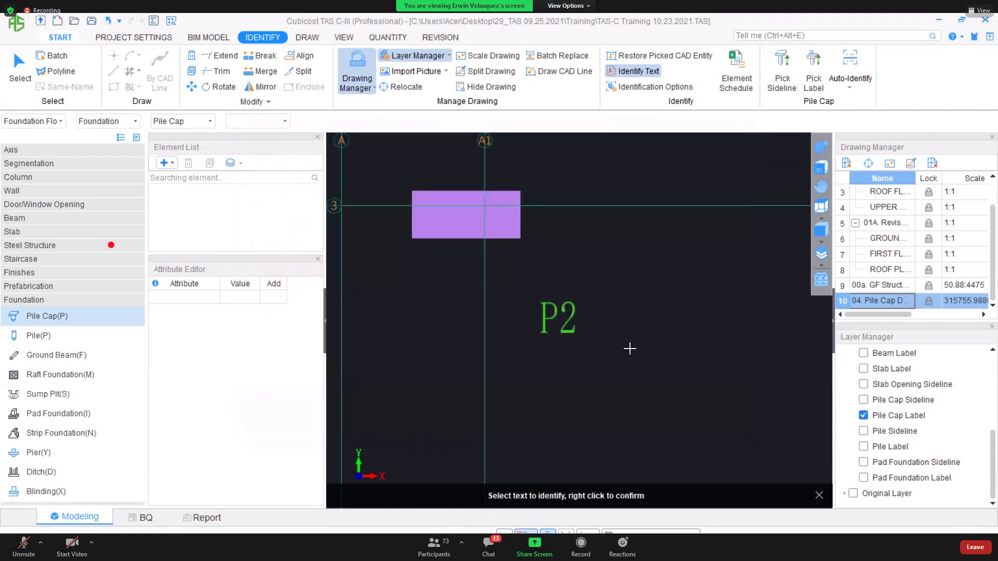
Auto-identify all pile caps from the picked sidelines and labels, and acknowledge the completion prompt.
left_click(853, 64)
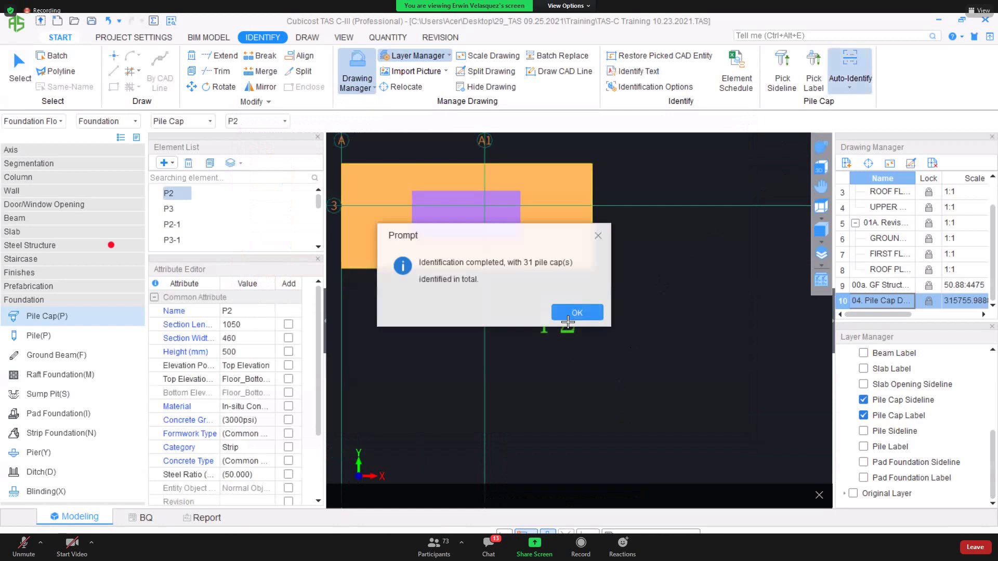
left_click(569, 322)
scroll(592, 343, "down", 5)
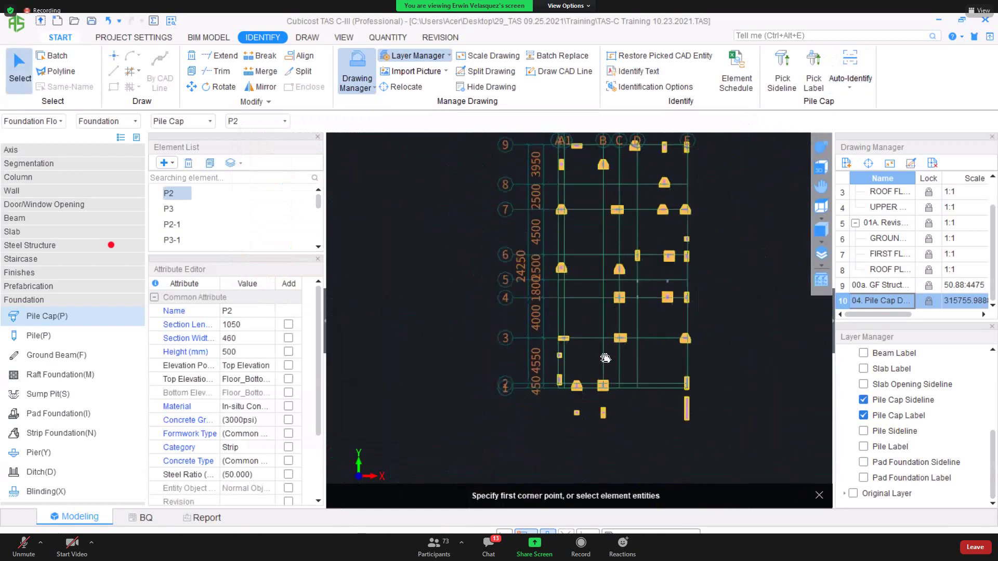
middle_click_drag(605, 358, 603, 410)
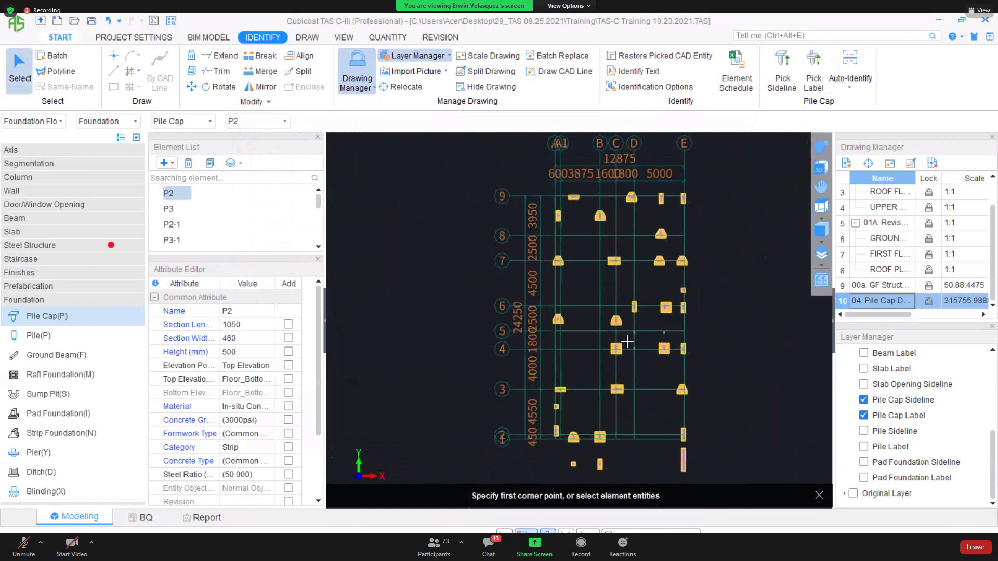
Enlarge the element list to review the identified pile cap elements alongside their positions on the plan.
left_click_drag(208, 254, 246, 387)
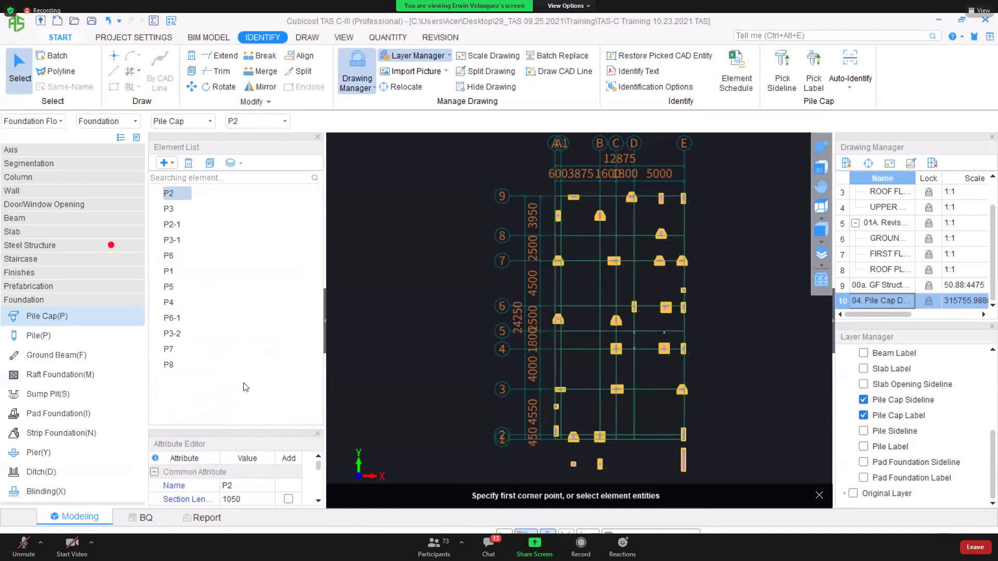
middle_click_drag(571, 469, 555, 457)
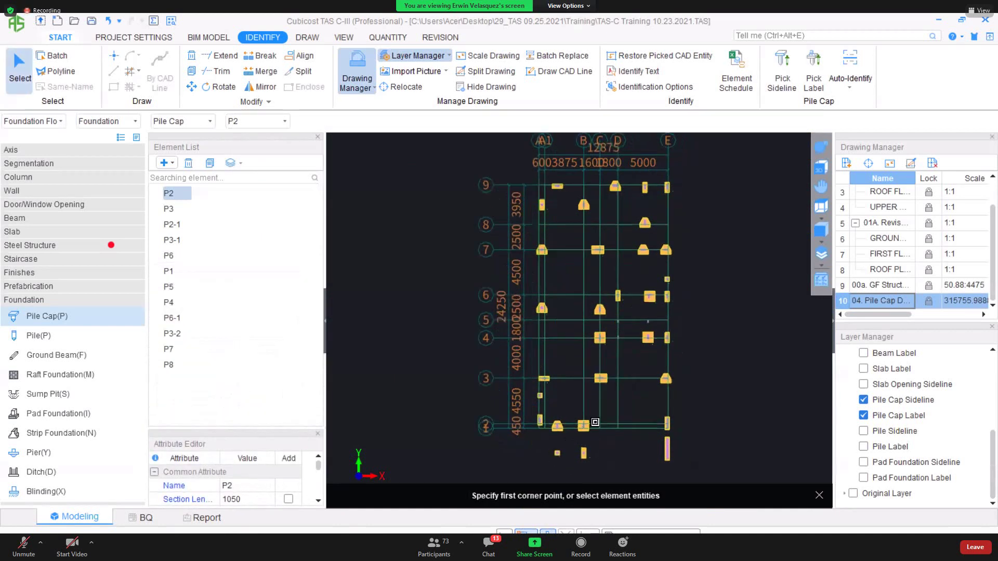
scroll(595, 422, "up", 4)
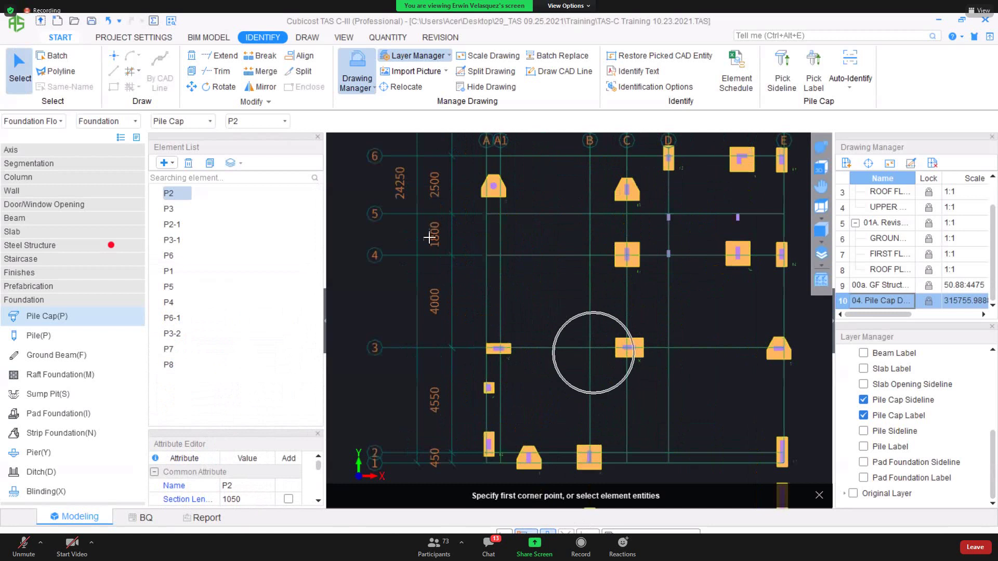
left_click_drag(240, 430, 261, 368)
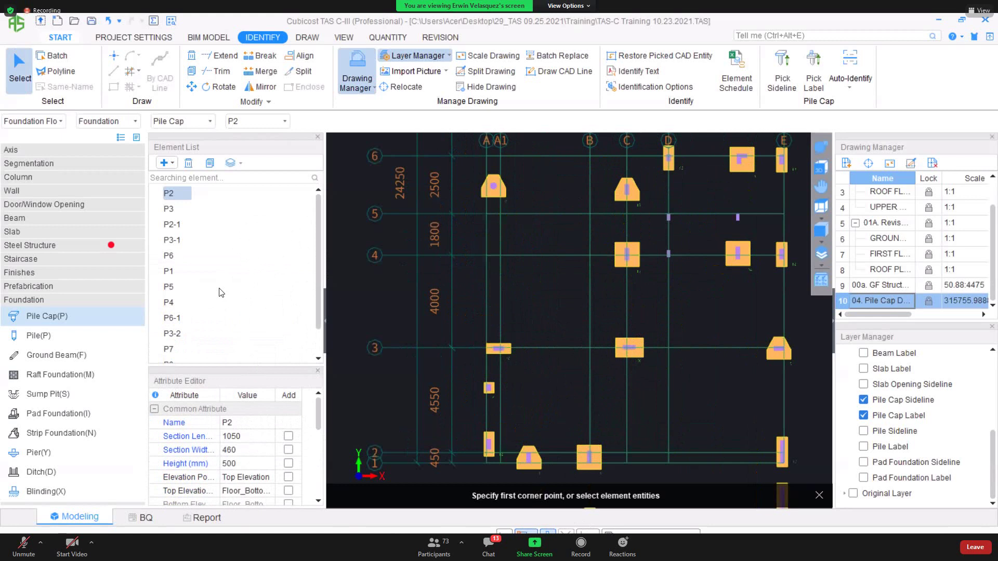
Compare the section dimensions of pile cap elements P2 and P2-1 in their attributes.
left_click(177, 231)
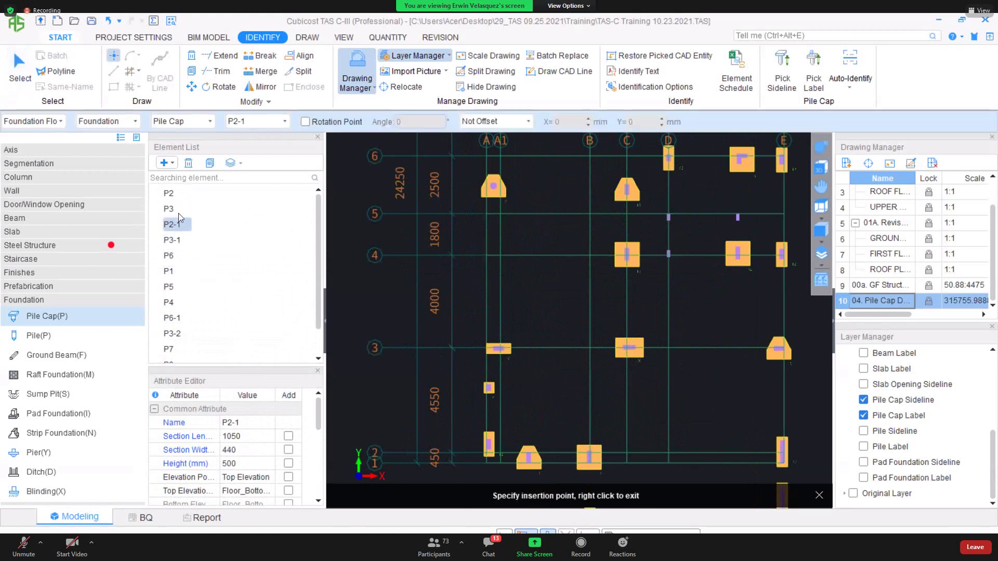
left_click_drag(179, 211, 178, 191)
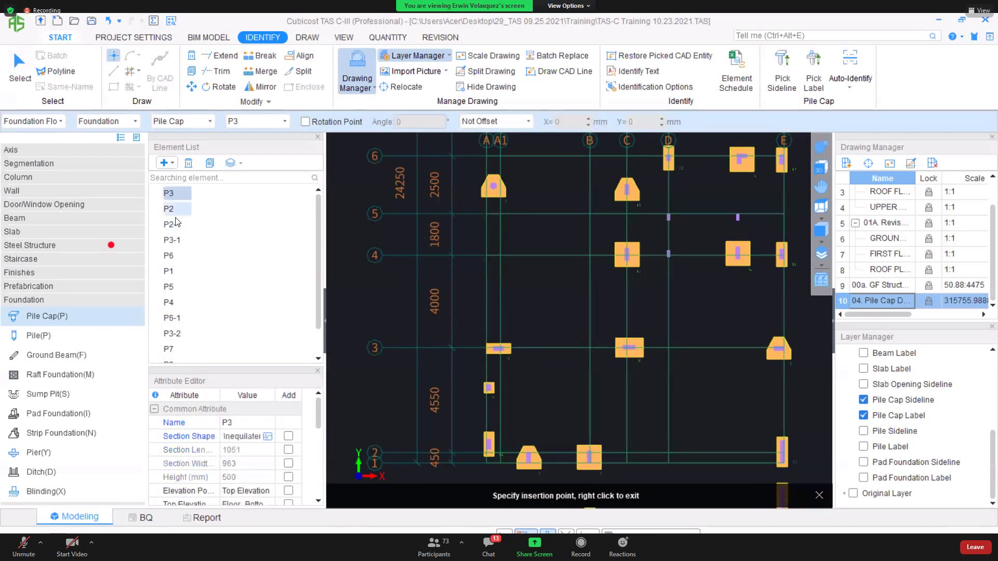
left_click(176, 225)
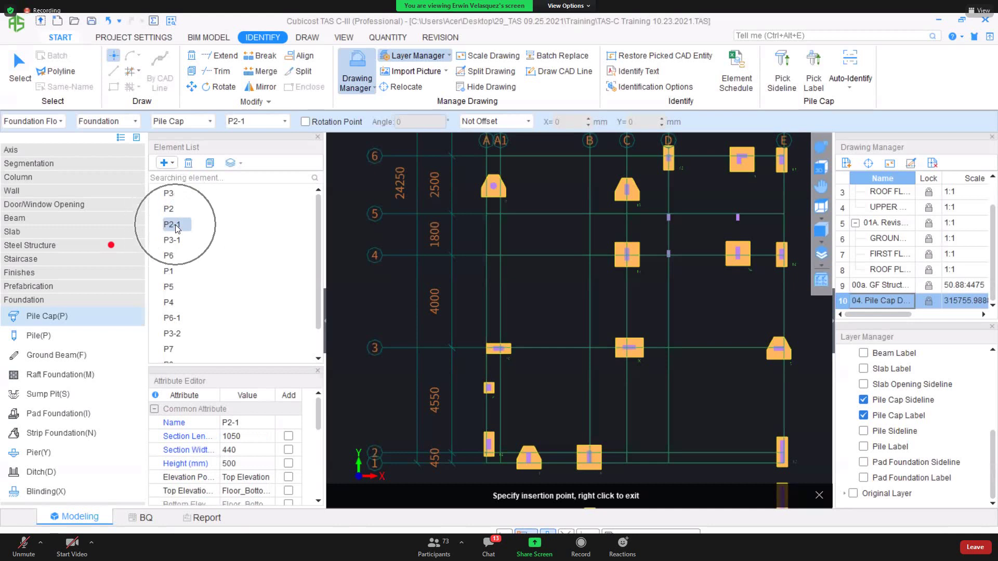
left_click(177, 225)
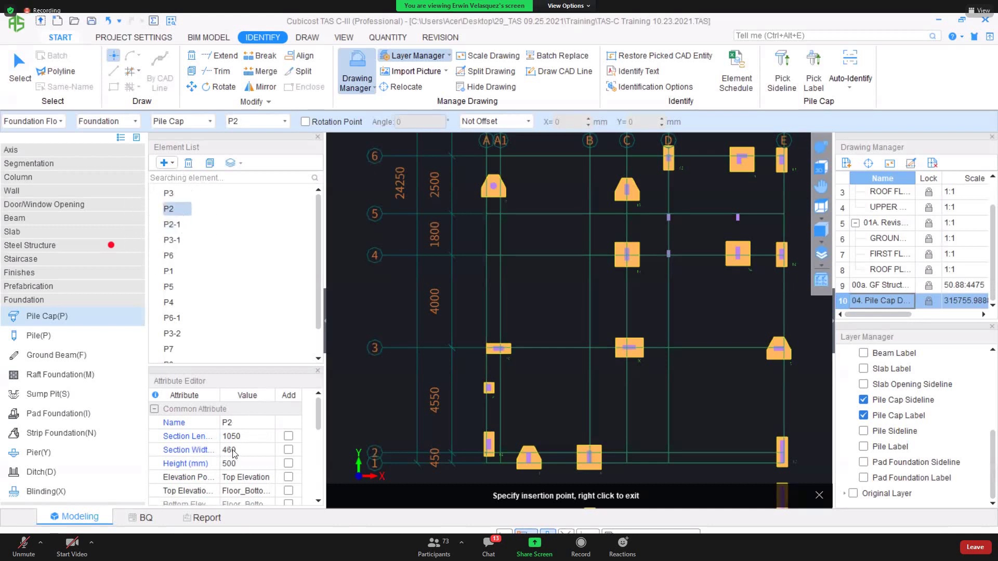
left_click(181, 230)
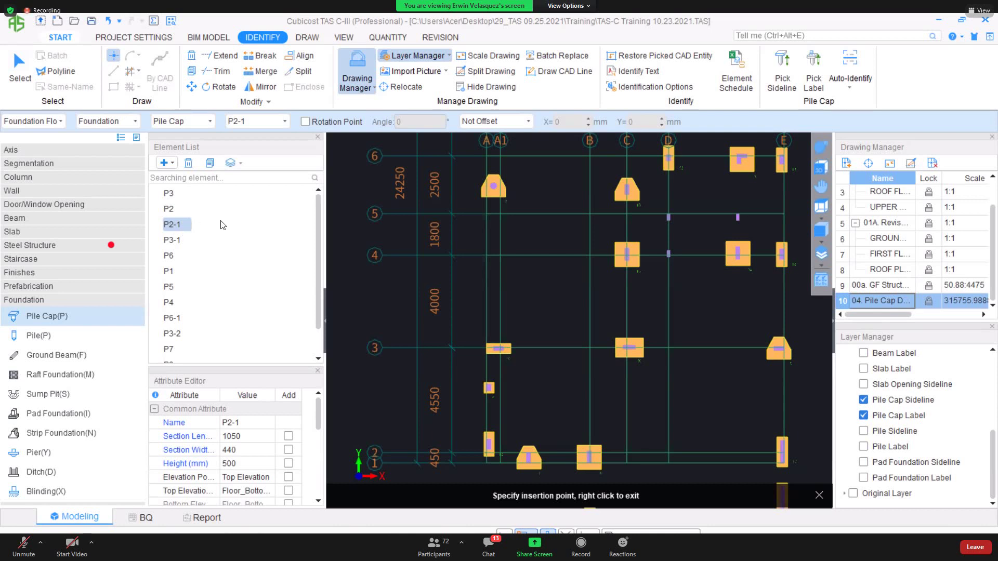
Undo the automatic pile cap identification and delete the remaining pile cap element P2 from the element list.
scroll(509, 233, "down", 2)
right_click(509, 232)
scroll(509, 232, "down", 2)
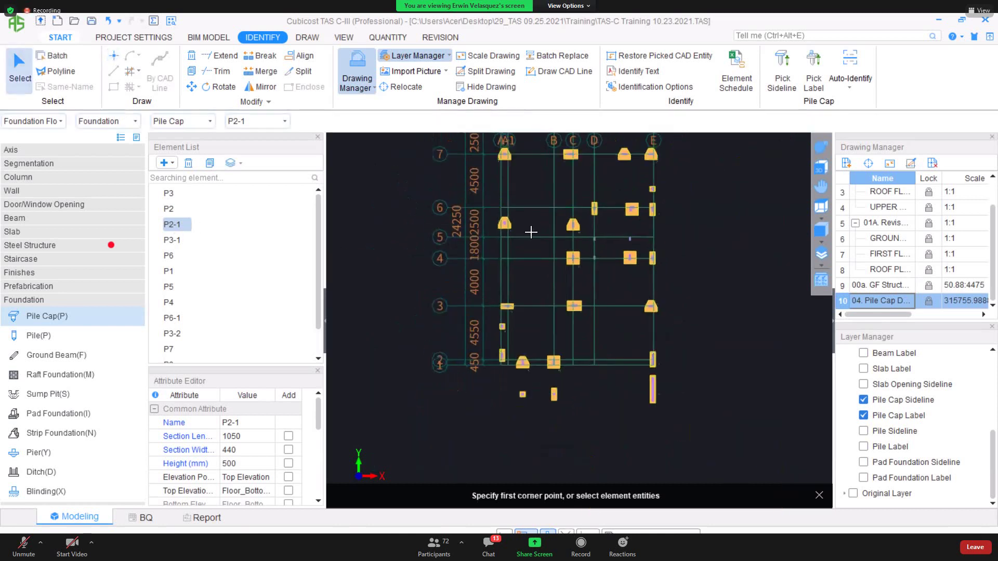
key("ctrl+z")
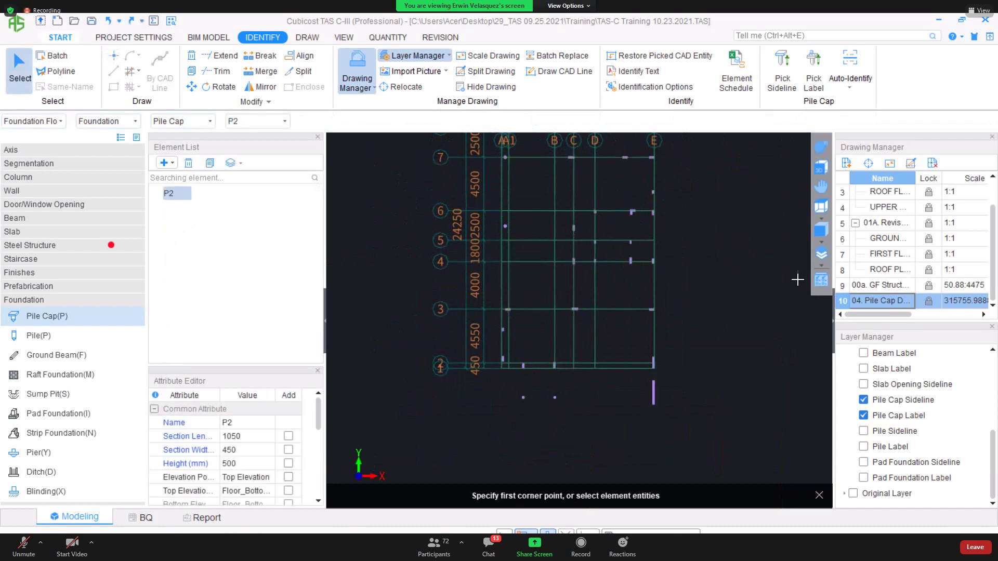
left_click(190, 164)
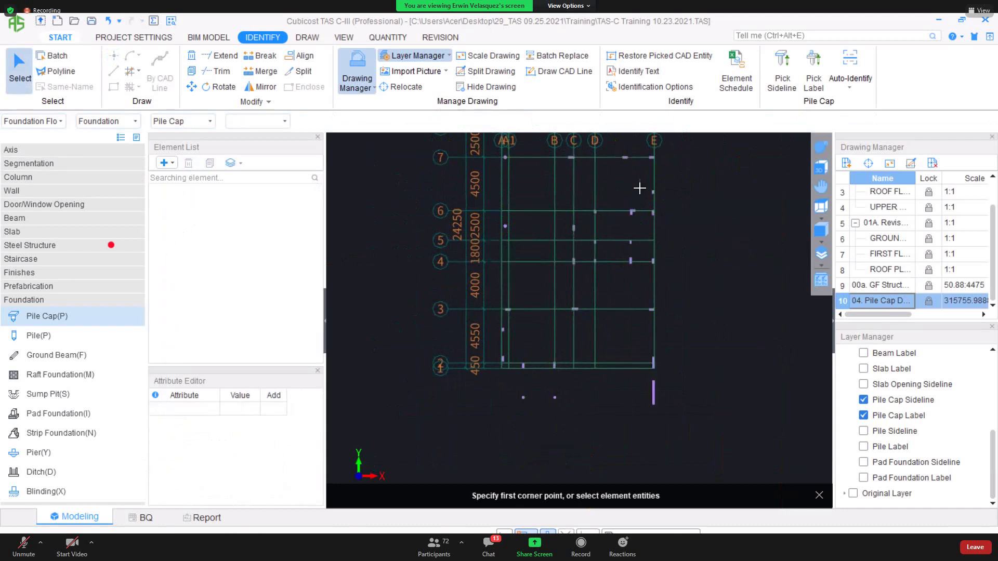
Pick the pile cap sidelines by layer, using the outline of the P6 pile cap on grid line 7.
left_click(260, 37)
middle_click_drag(462, 184, 465, 281)
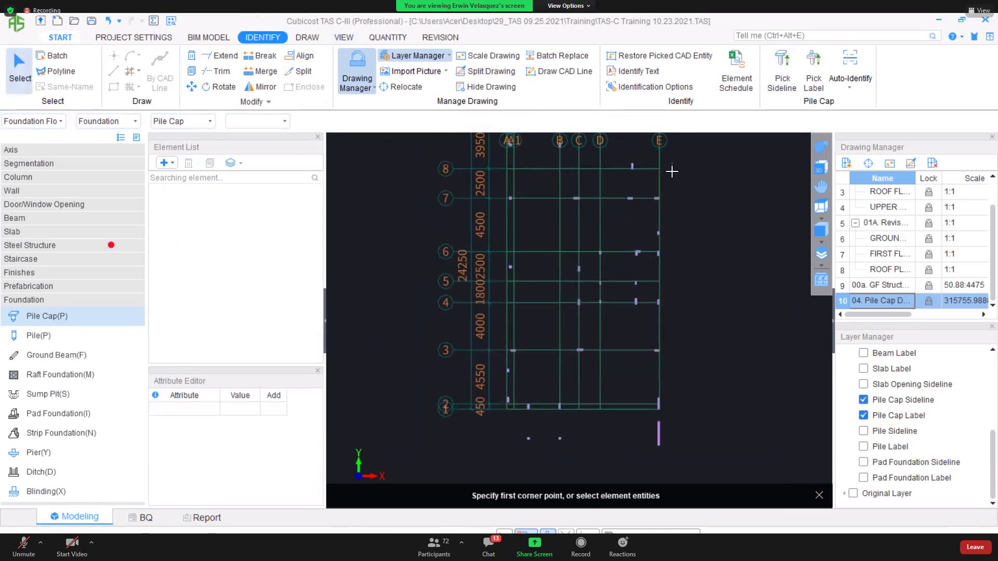
scroll(563, 229, "down", 2)
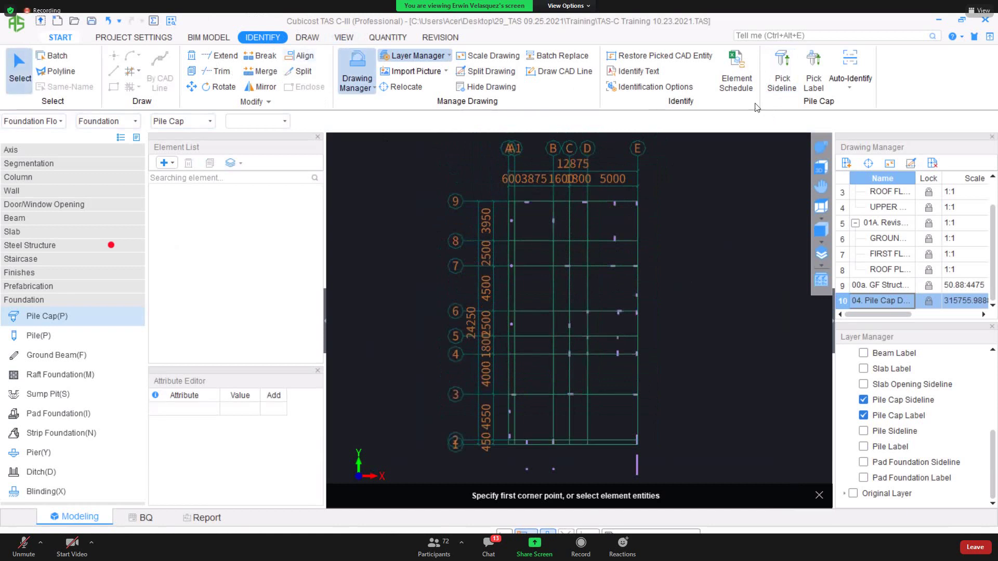
left_click(782, 78)
scroll(570, 287, "up", 4)
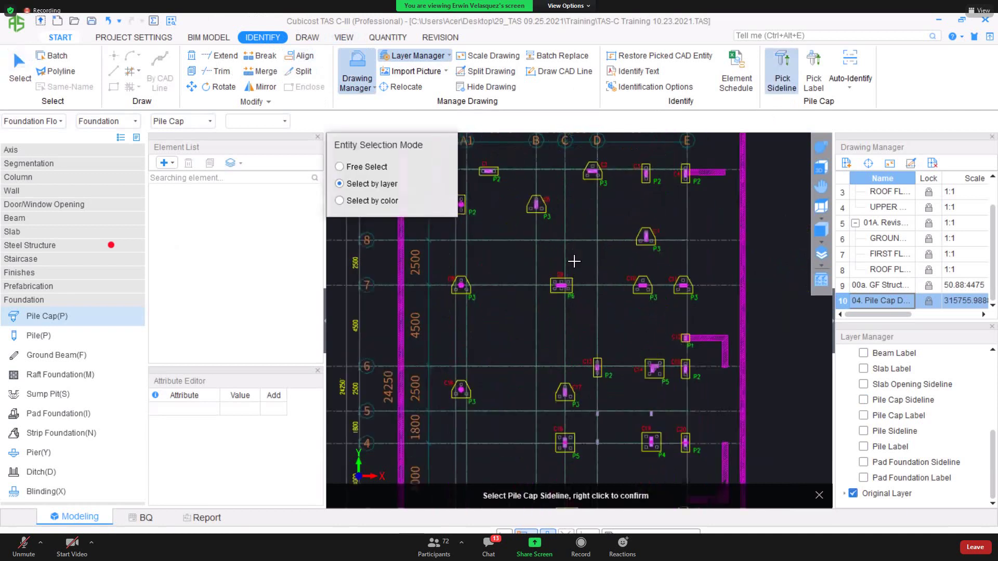
left_click(570, 286)
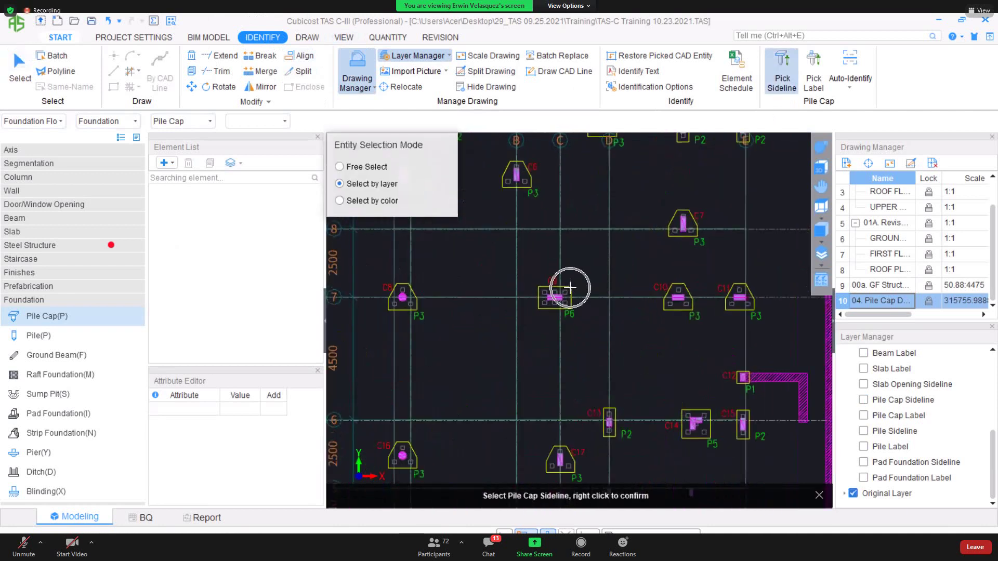
right_click(570, 287)
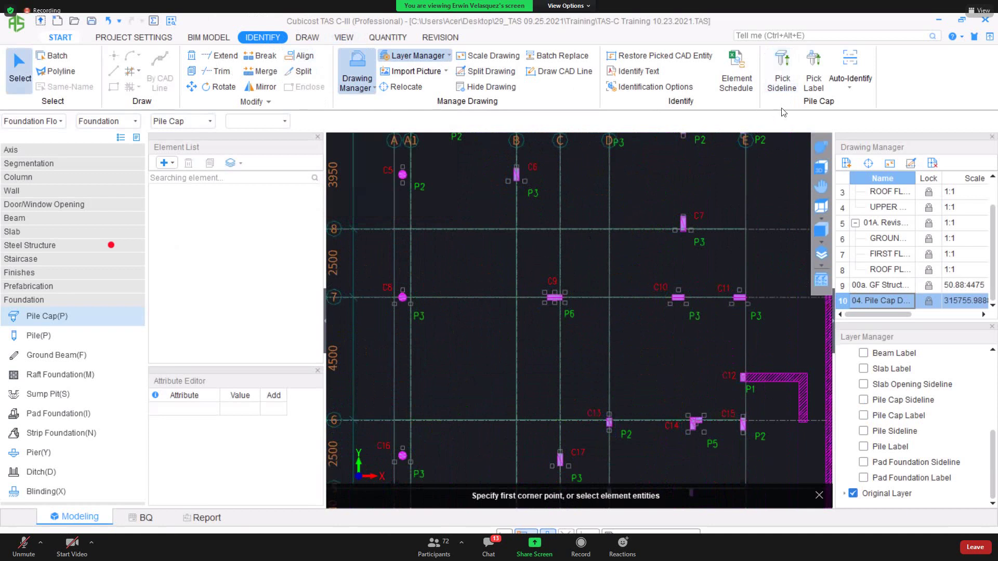
Pick the pile cap labels by layer, using the P6 label on grid line 7.
left_click(808, 91)
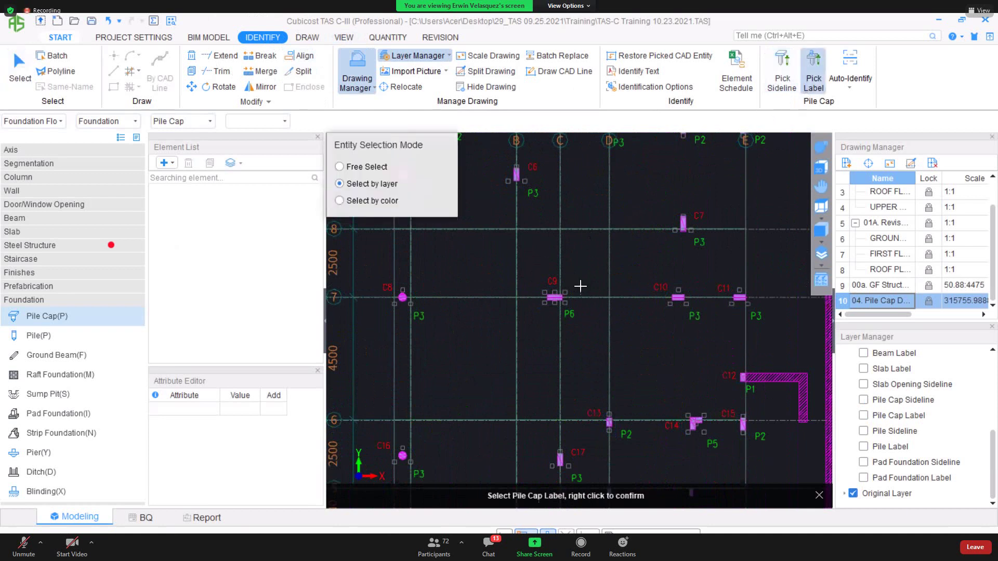
left_click(572, 315)
right_click(572, 315)
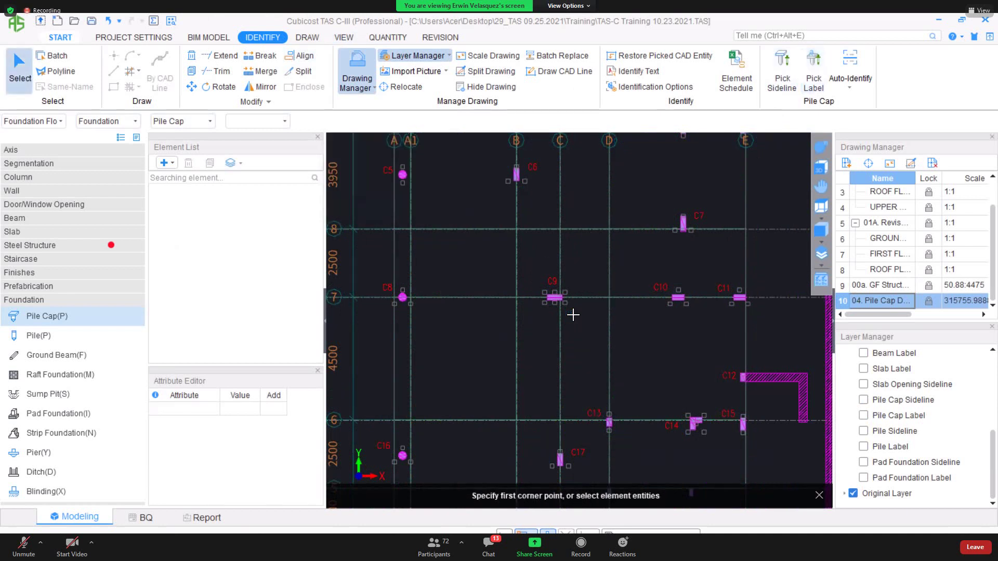
Hide the Original Layer and display the picked Pile Cap Label layer on the plan.
scroll(884, 416, "up", 10)
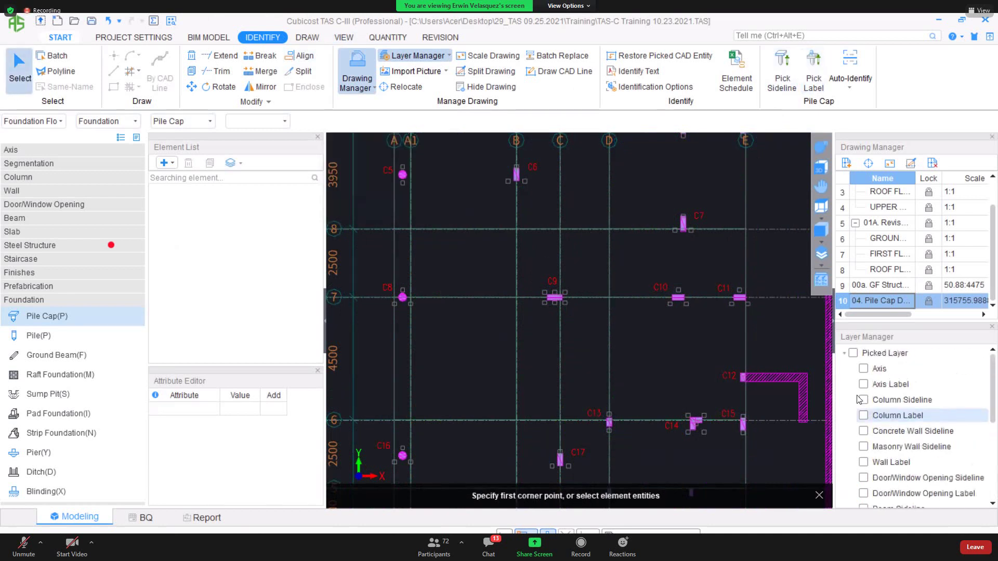
scroll(854, 359, "down", 10)
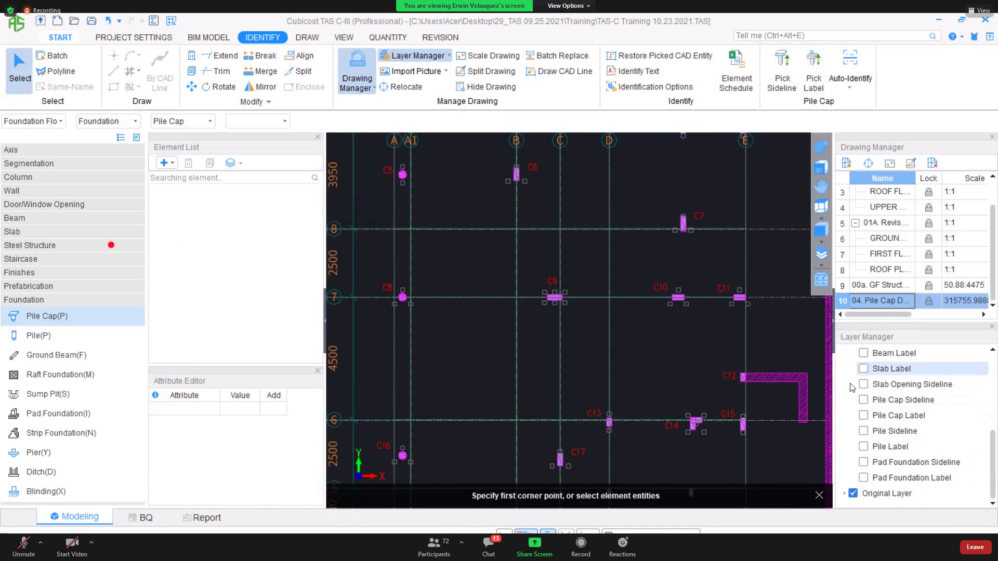
left_click(853, 493)
scroll(855, 478, "up", 1)
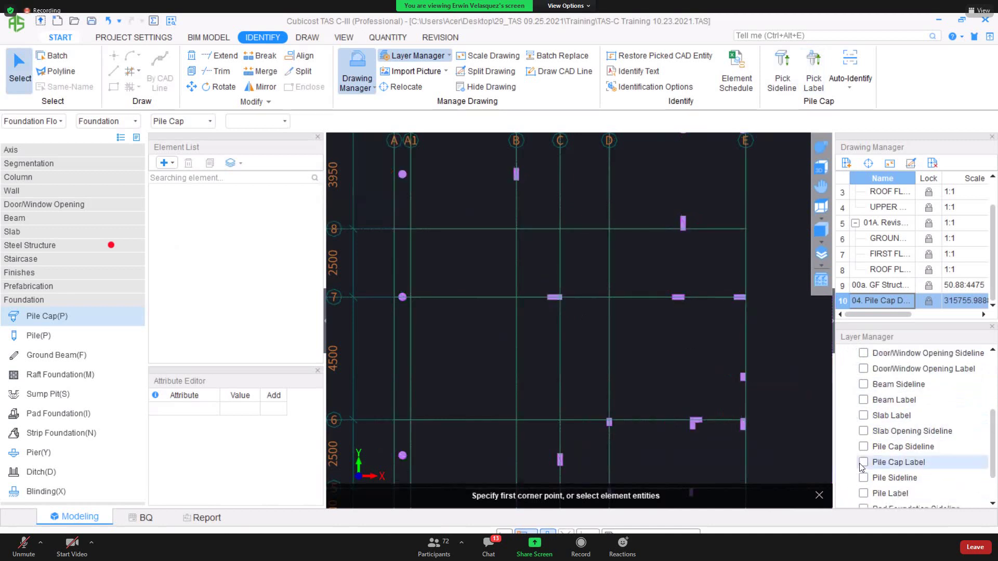
left_click(862, 462)
scroll(689, 323, "down", 3)
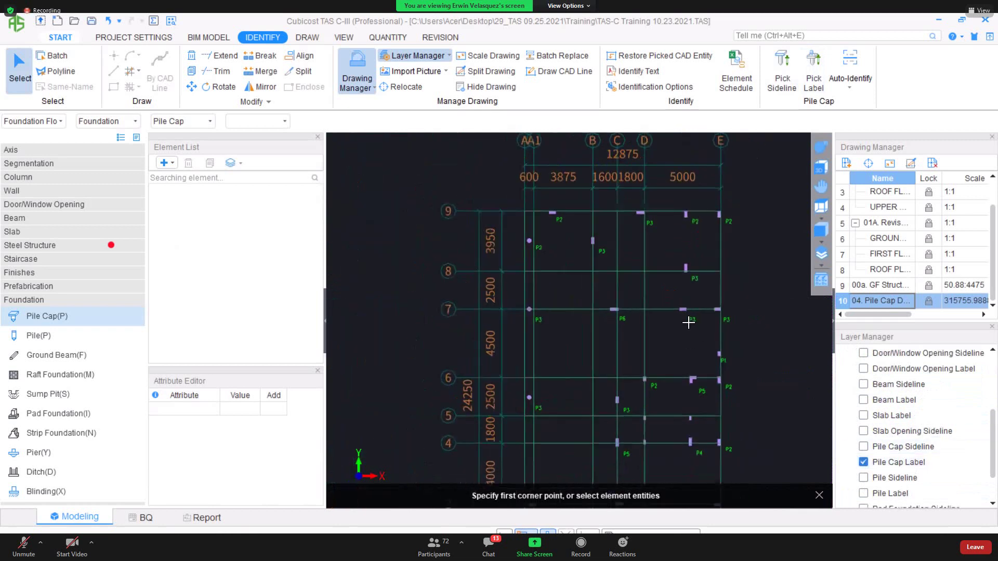
Start Identify Text and select all the pile cap labels across the whole plan.
scroll(689, 323, "down", 3)
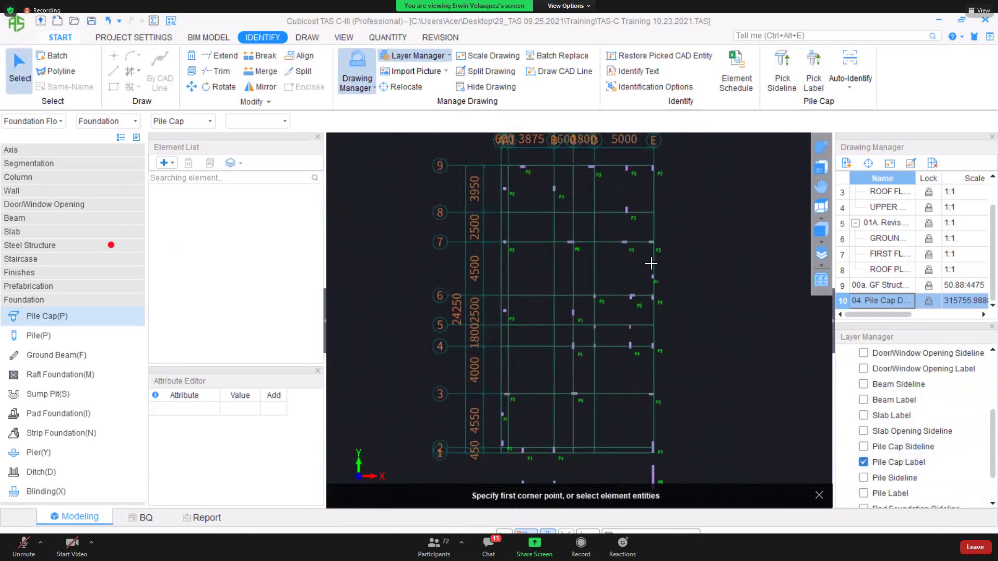
scroll(650, 263, "down", 2)
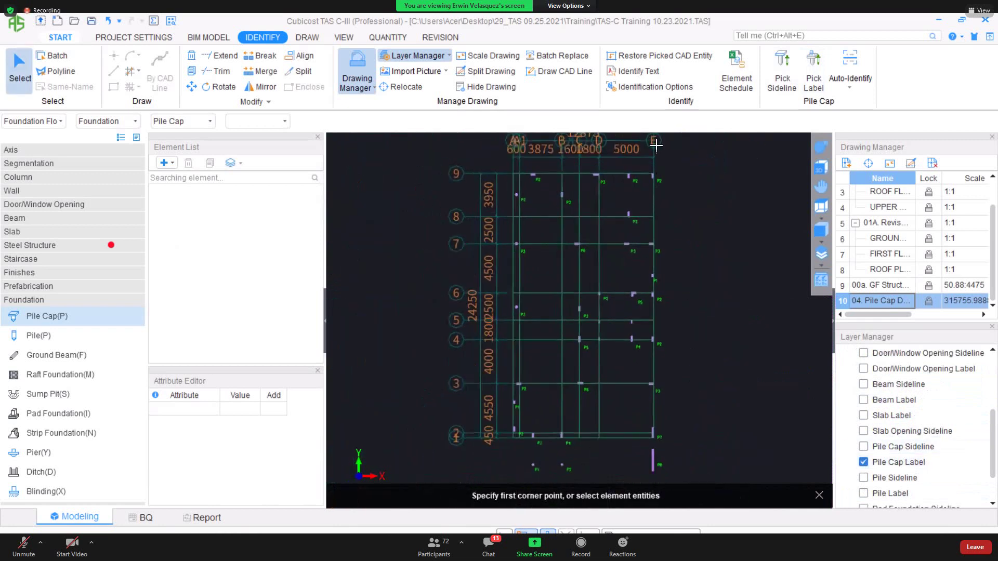
left_click(635, 71)
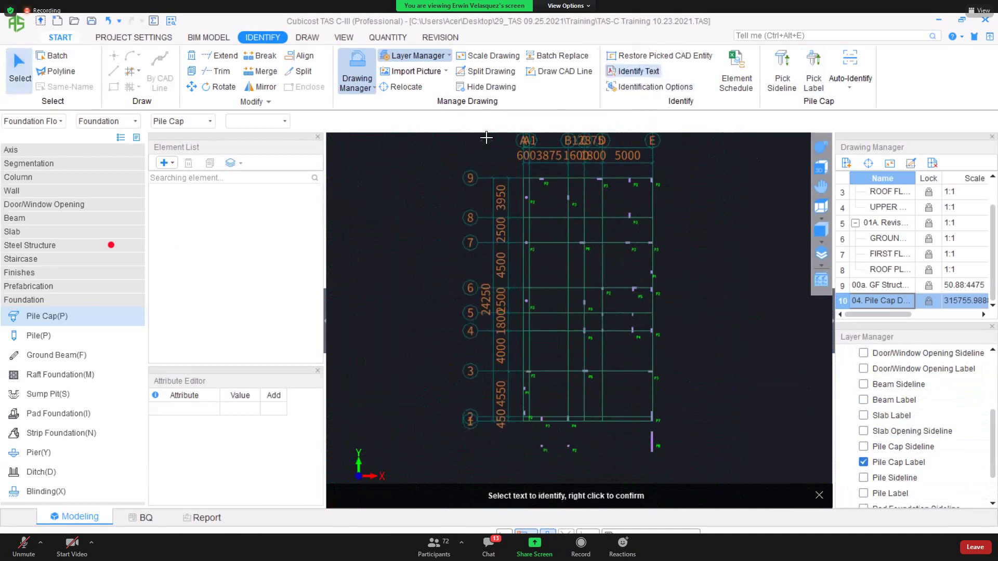
left_click(532, 208)
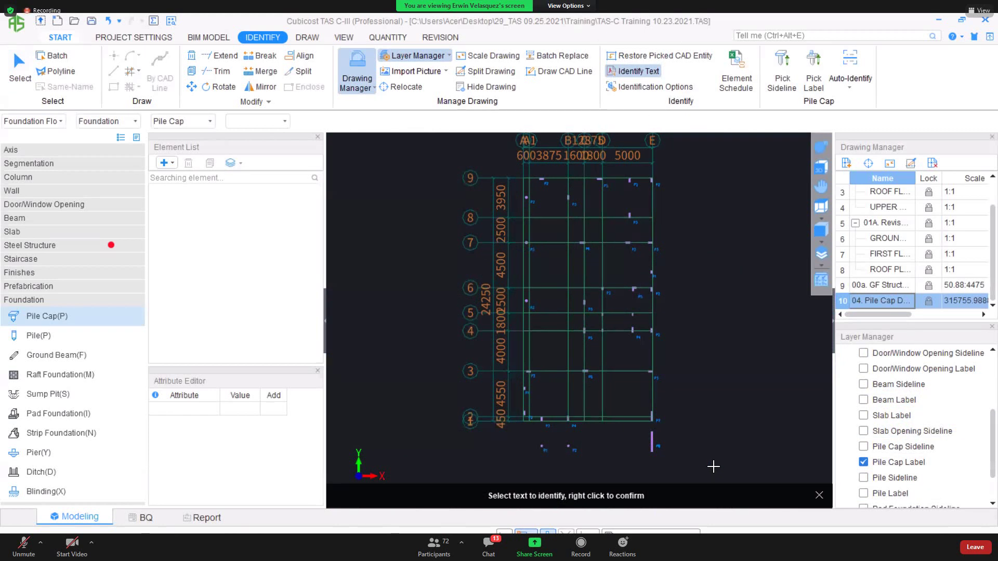
Check the text recognised for the pile cap labels line by line and confirm creating the text entities.
right_click(517, 171)
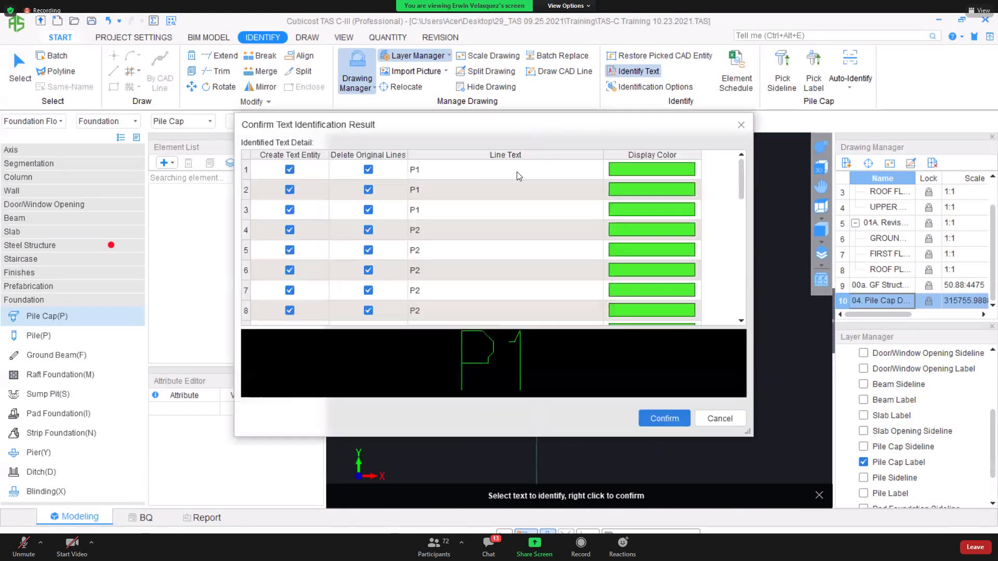
left_click(516, 171)
key("Down")
key("Down")
key("Down")
key("Down")
key("Down")
key("Down")
key("Down")
key("Down")
key("Down")
key("Down")
key("Down")
key("Down")
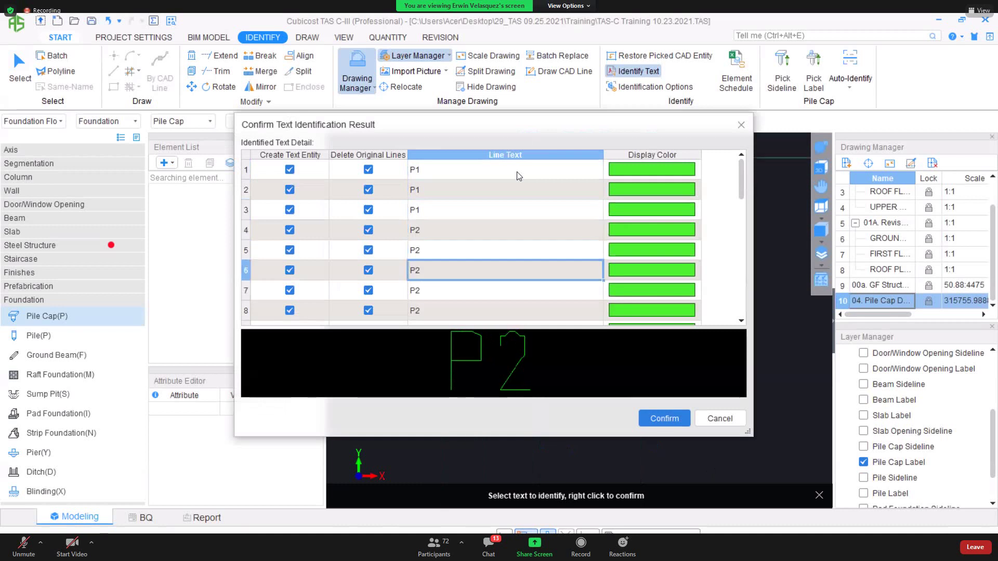
key("Down")
key("Down")
key("Down")
key("Down")
key("Down")
key("Down")
key("Down")
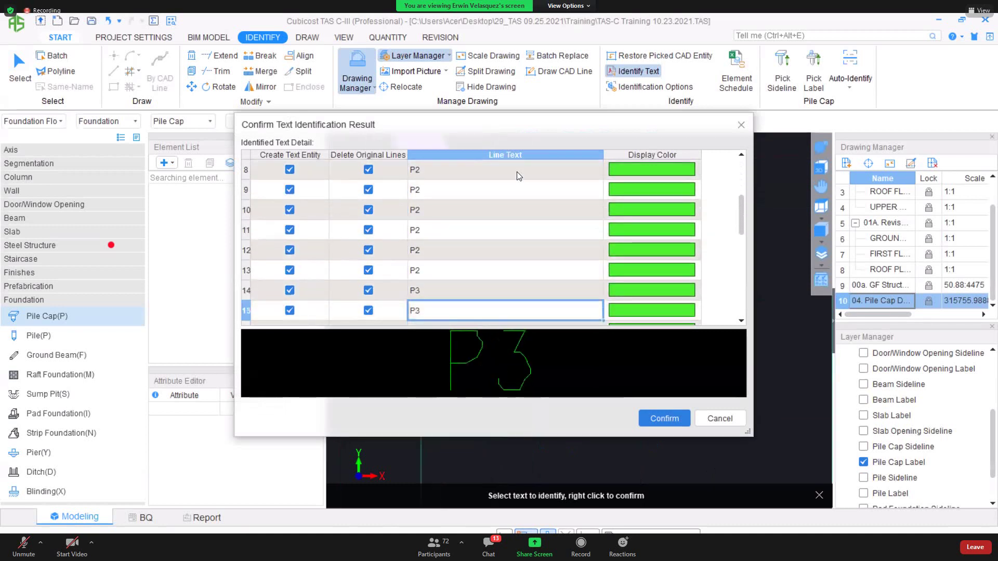
key("Down")
key("Down")
key("Down")
key("Down")
key("Down")
key("Down")
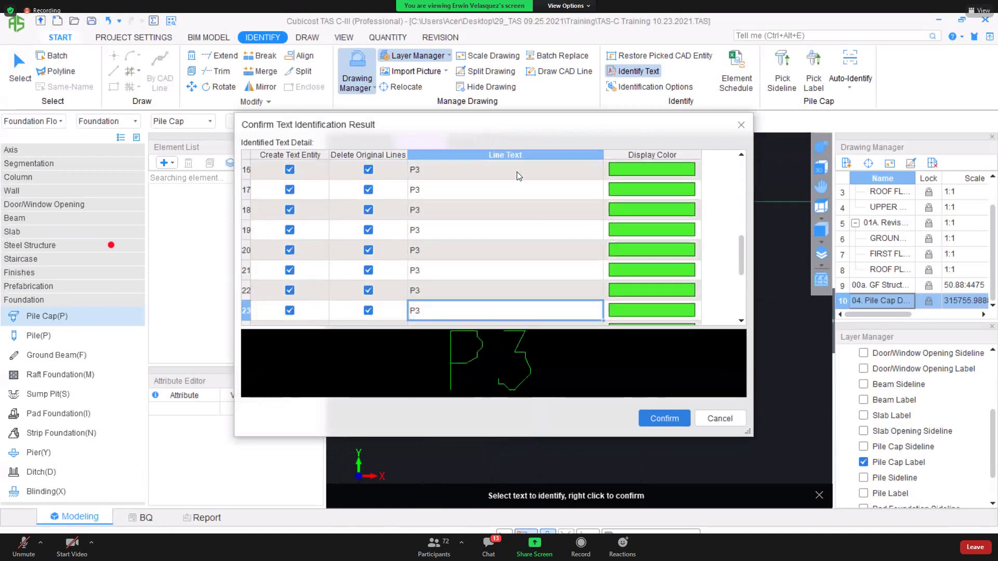
key("Down")
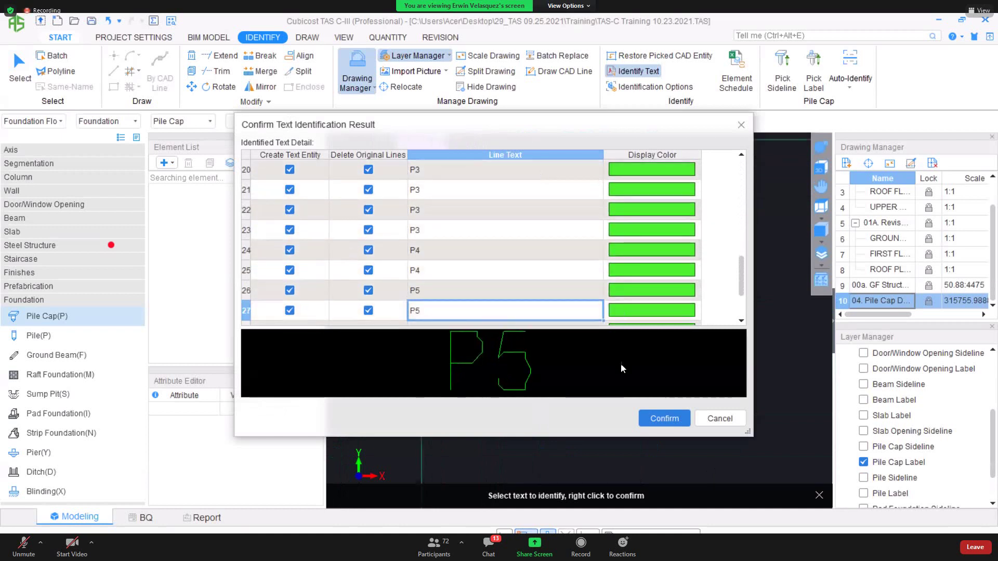
left_click(660, 418)
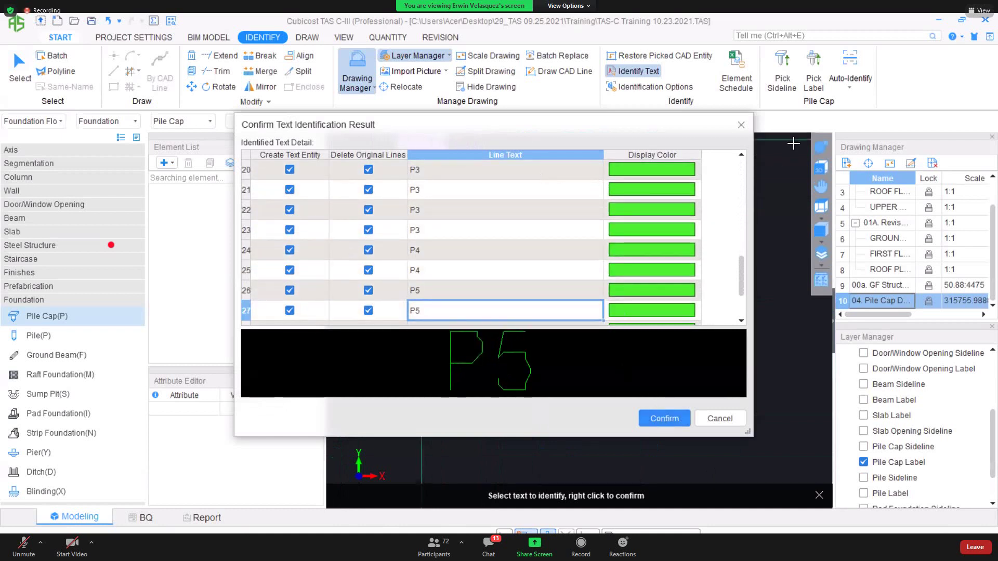
Auto-identify the pile caps from the drawing's sidelines and labels, inspect them in 3D and return to plan view.
left_click(849, 75)
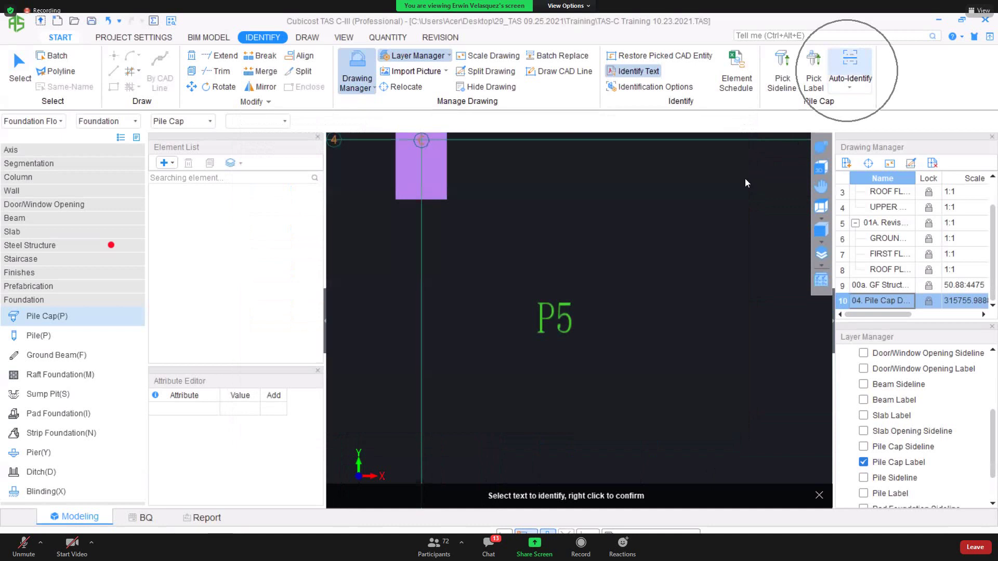
left_click(601, 318)
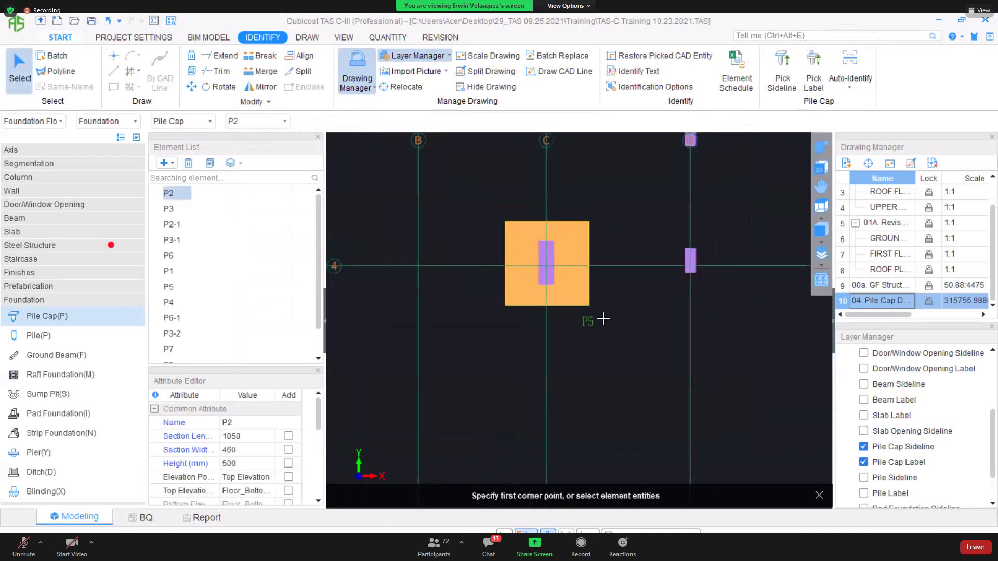
left_click(821, 147)
left_click_drag(717, 214, 709, 237)
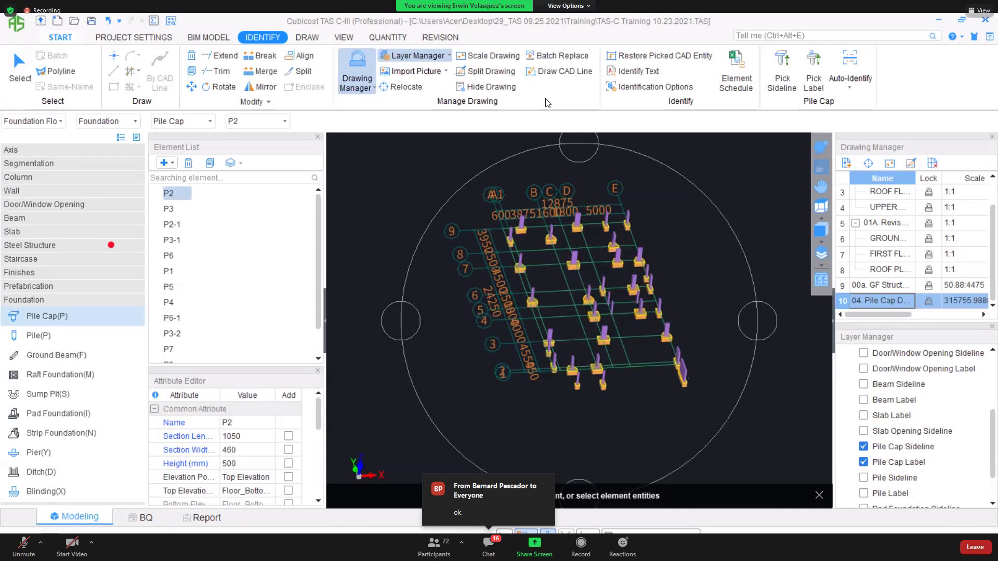
left_click(781, 78)
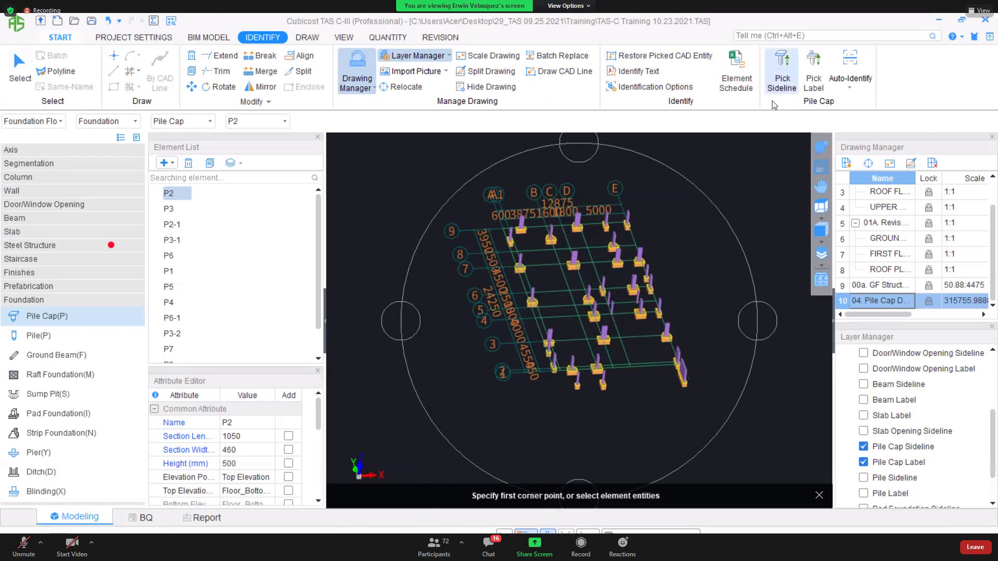
left_click(812, 161)
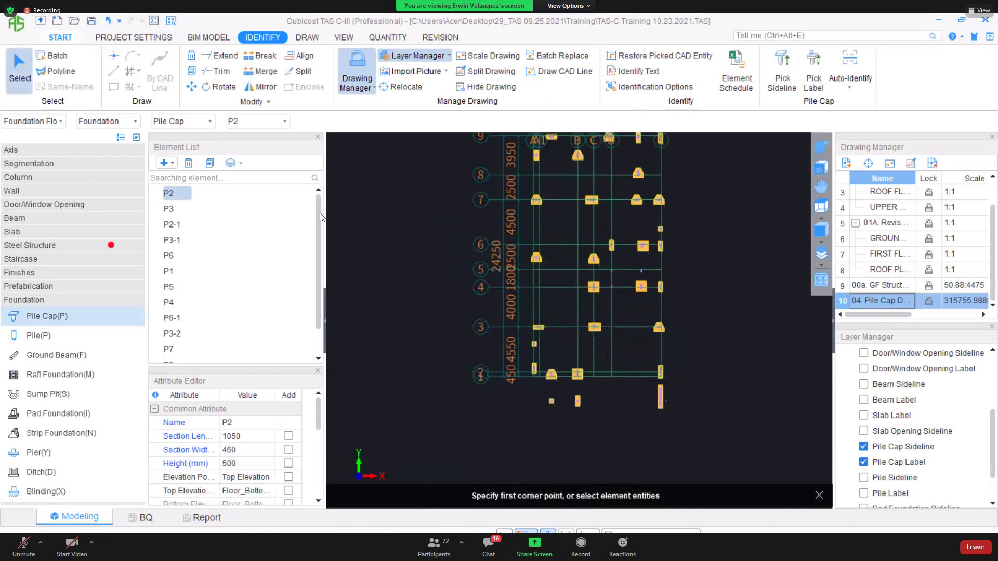
Look up the default pile cap height in the identification options and close them without changes.
left_click(274, 240)
left_click(653, 90)
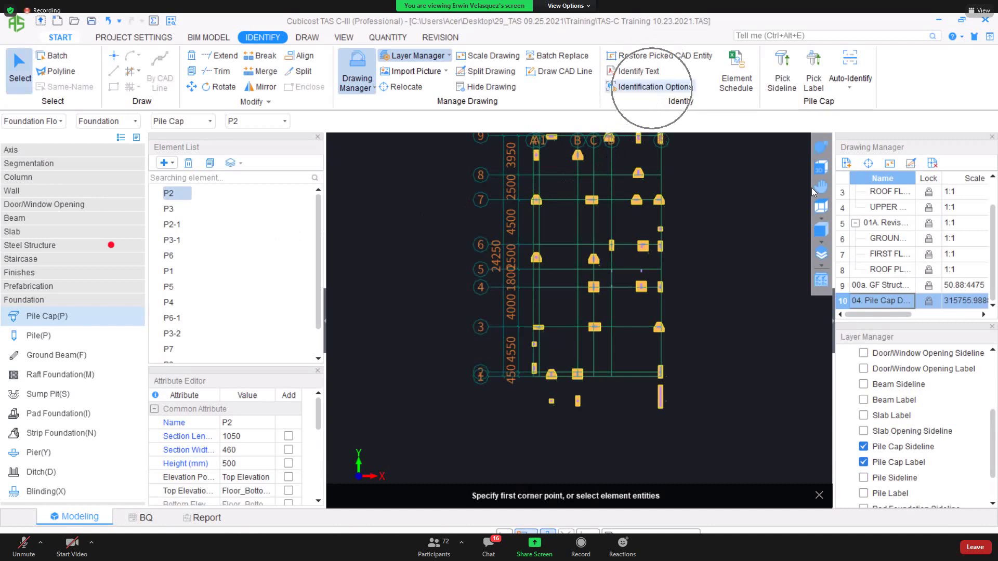
scroll(803, 265, "down", 2)
scroll(516, 305, "down", 9)
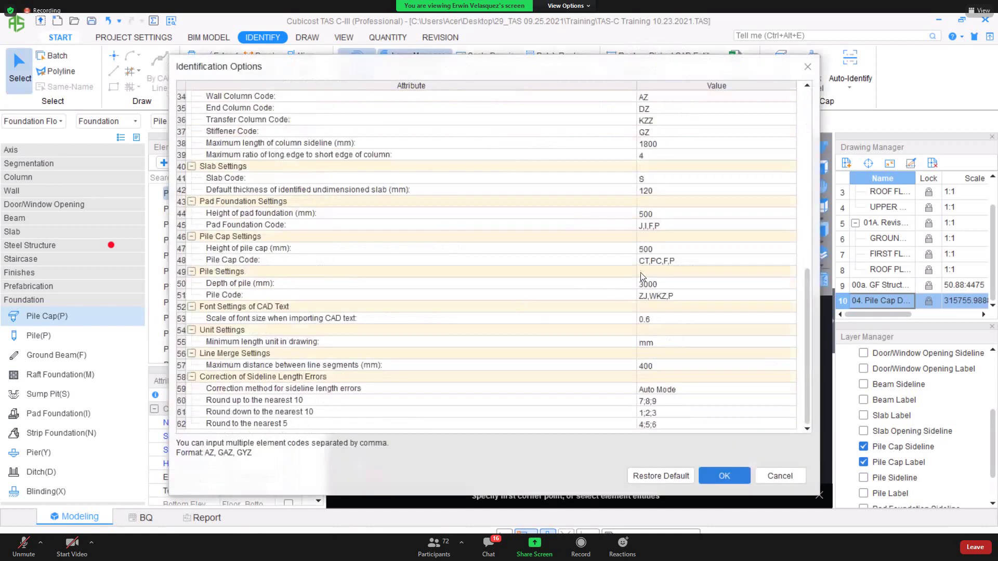
left_click(661, 248)
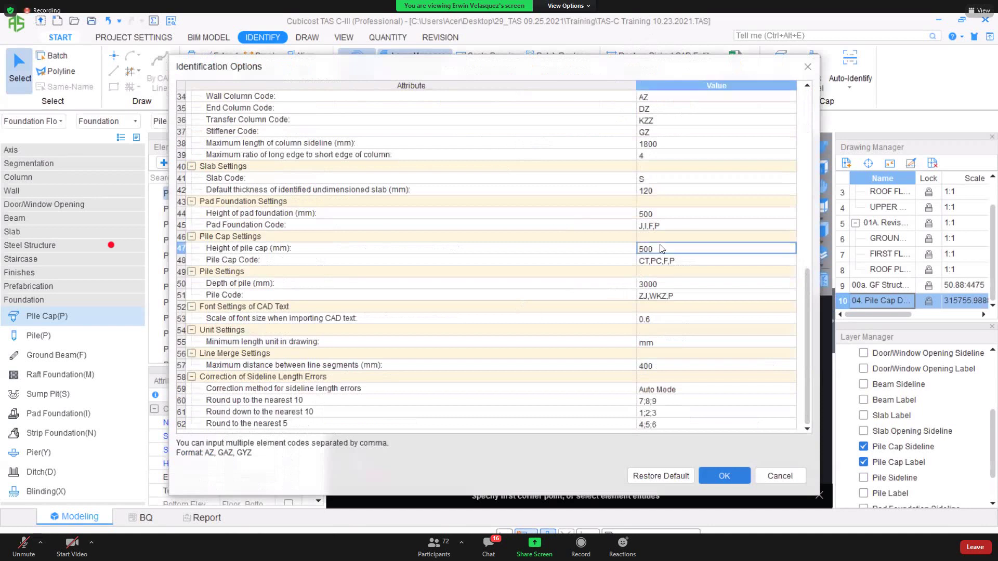
key("ctrl")
left_click(808, 67)
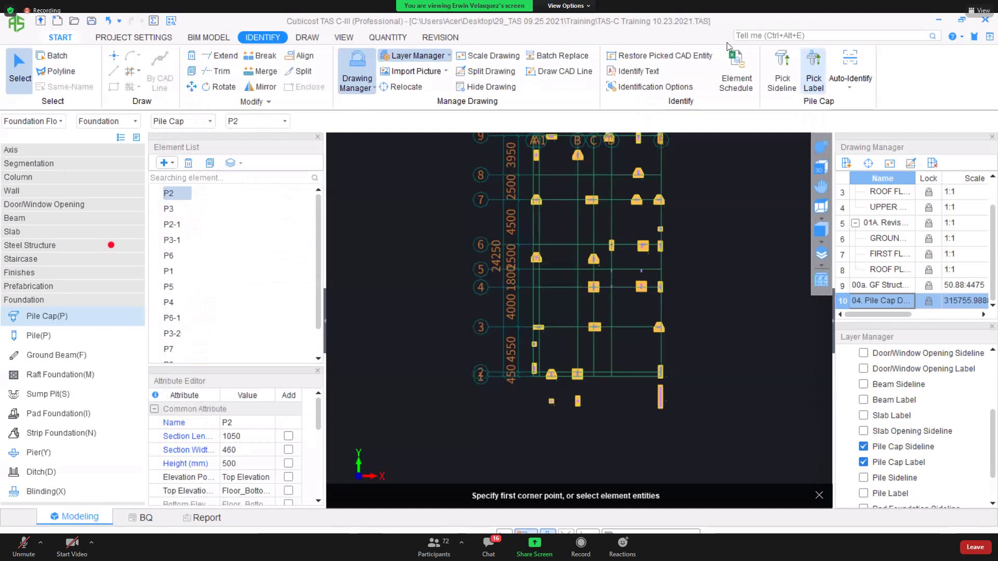
middle_click_drag(526, 263, 506, 259)
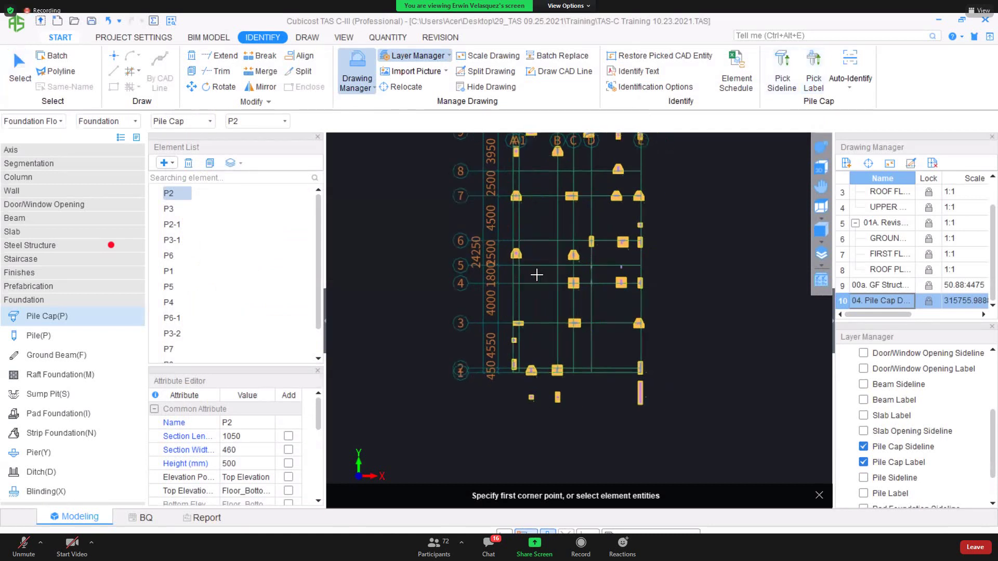
key("Escape")
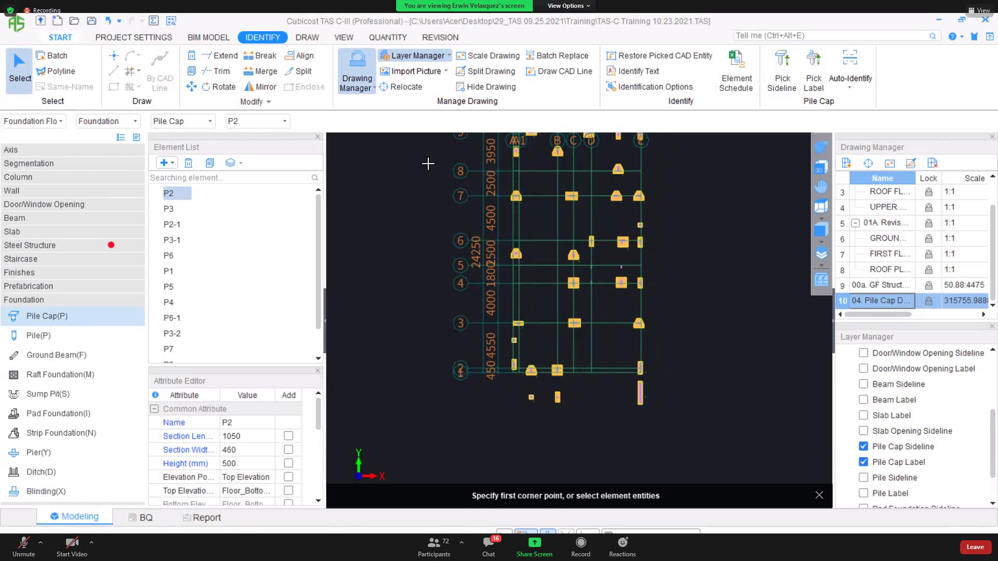
left_click(736, 73)
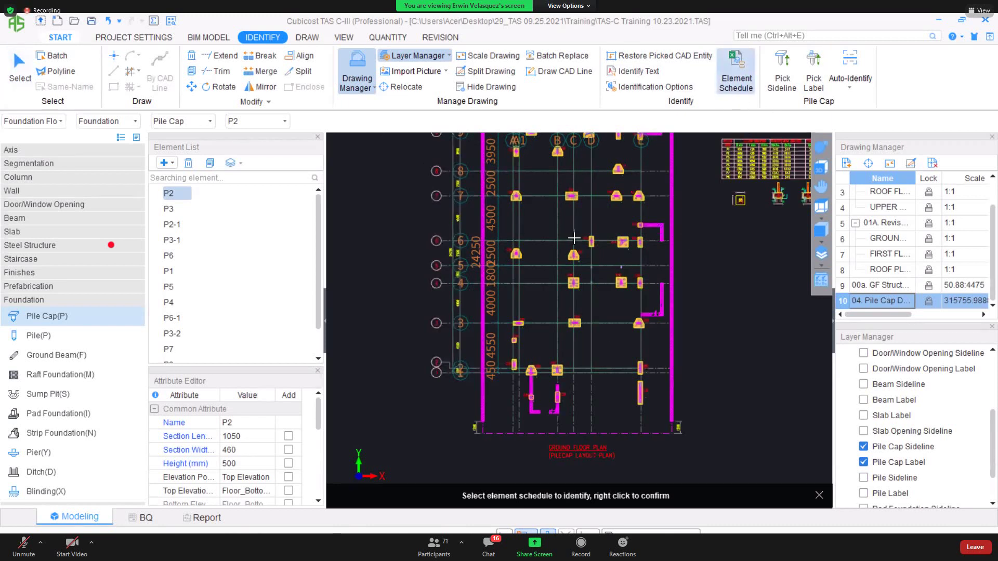
left_click(315, 40)
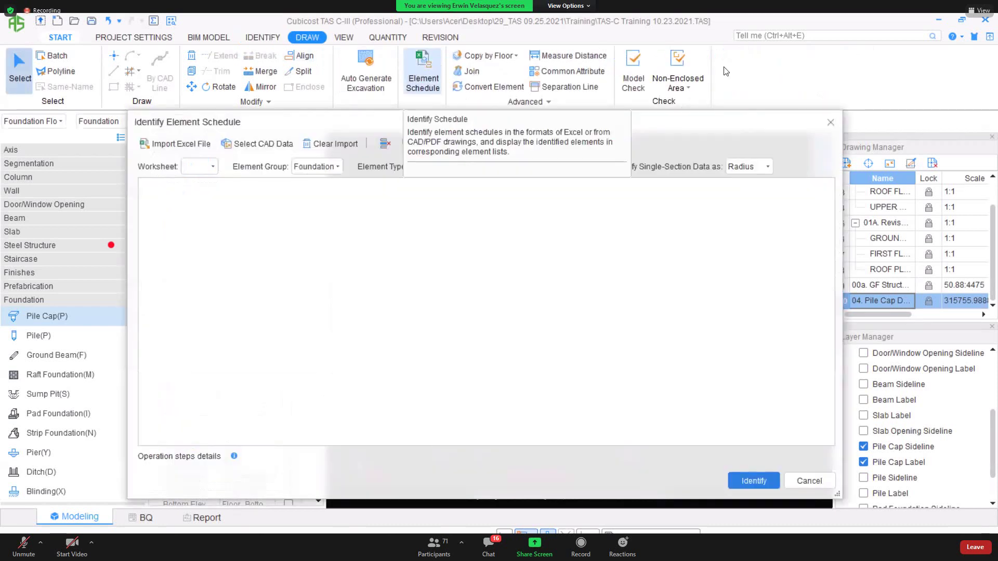
key("Escape")
Try to identify the mark and dimension columns of the pile cap schedule as an element schedule, then dismiss the result.
left_click(279, 35)
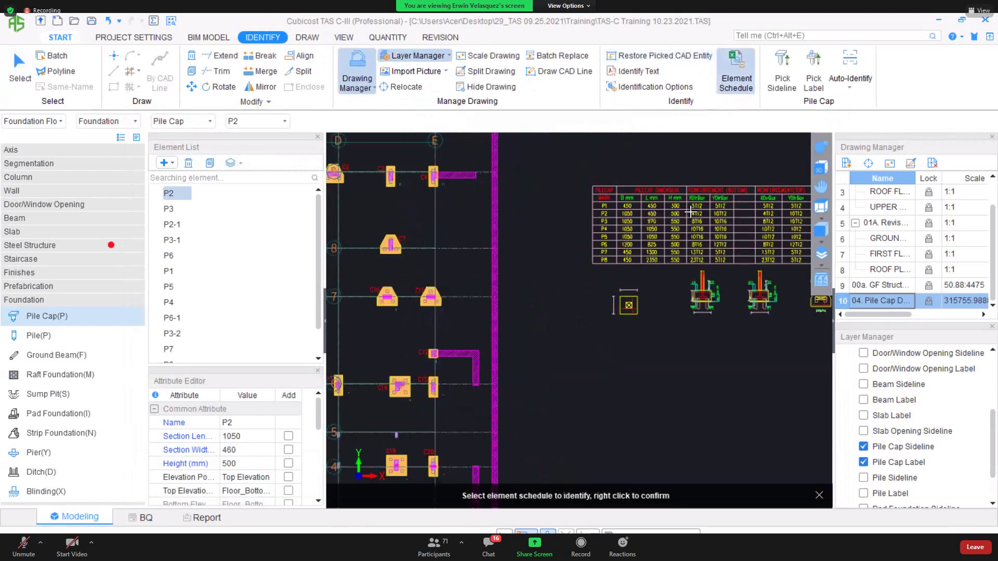
scroll(511, 208, "up", 3)
scroll(509, 194, "up", 2)
left_click_drag(509, 193, 669, 322)
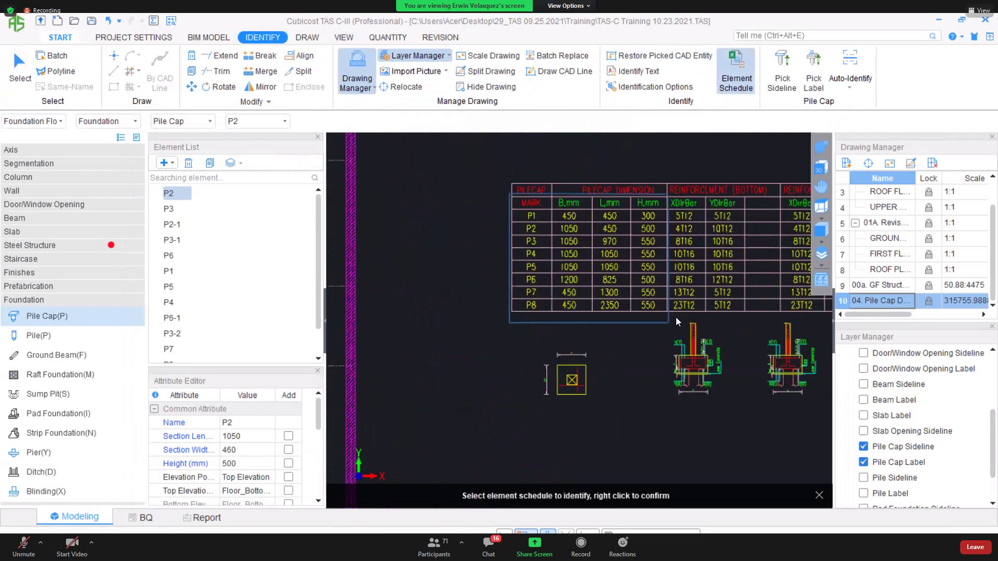
right_click(678, 322)
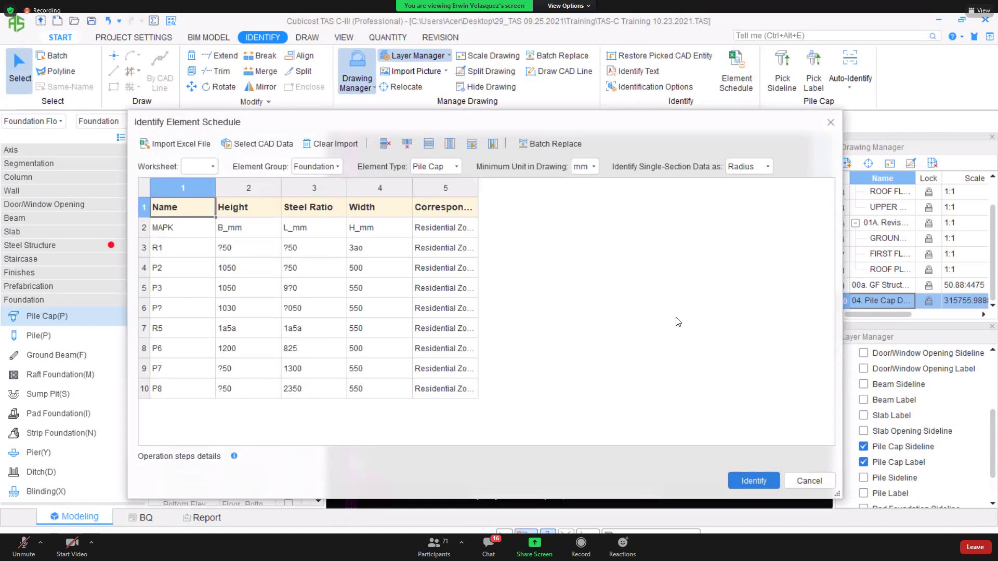
left_click(830, 124)
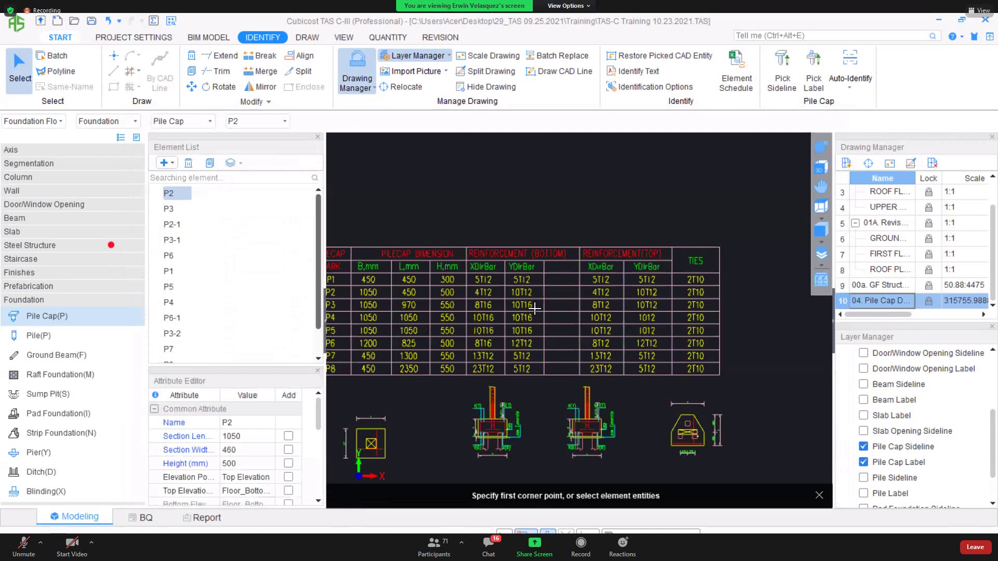
Run text identification on the mark, B, L and H columns for rows P1 to P8 of the pile cap schedule.
scroll(534, 308, "up", 1)
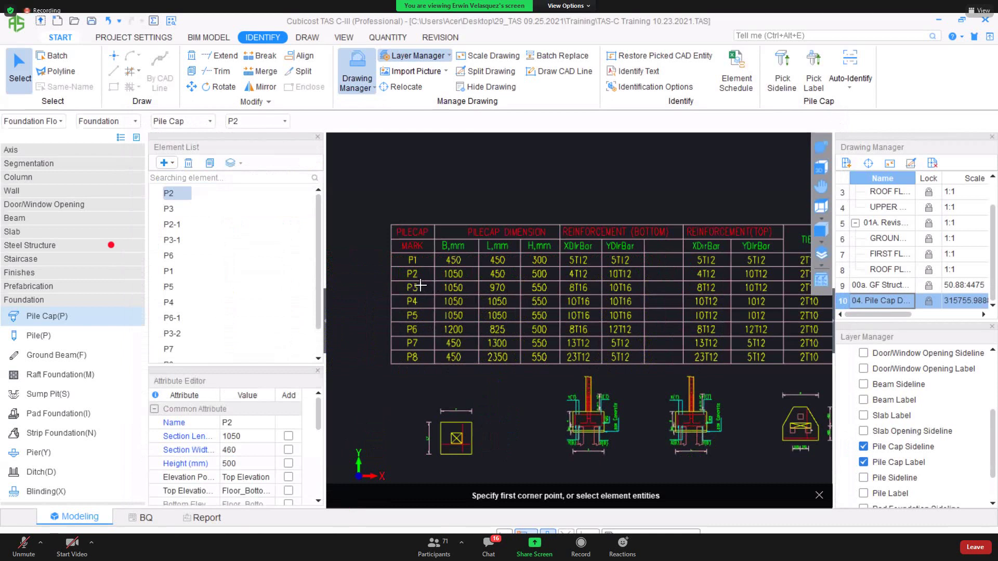
key("ctrl")
scroll(499, 263, "up", 6)
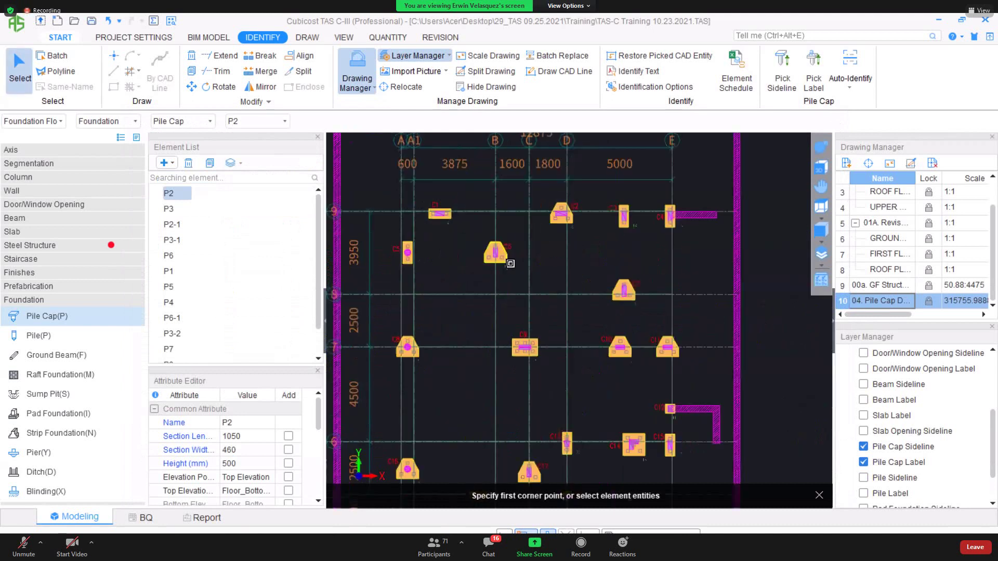
scroll(511, 263, "down", 6)
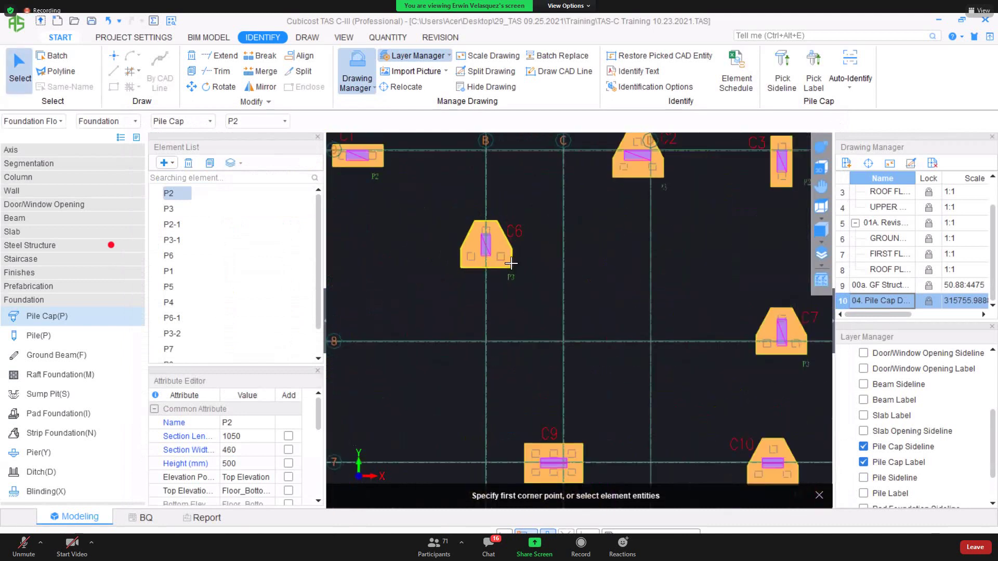
scroll(457, 255, "up", 2)
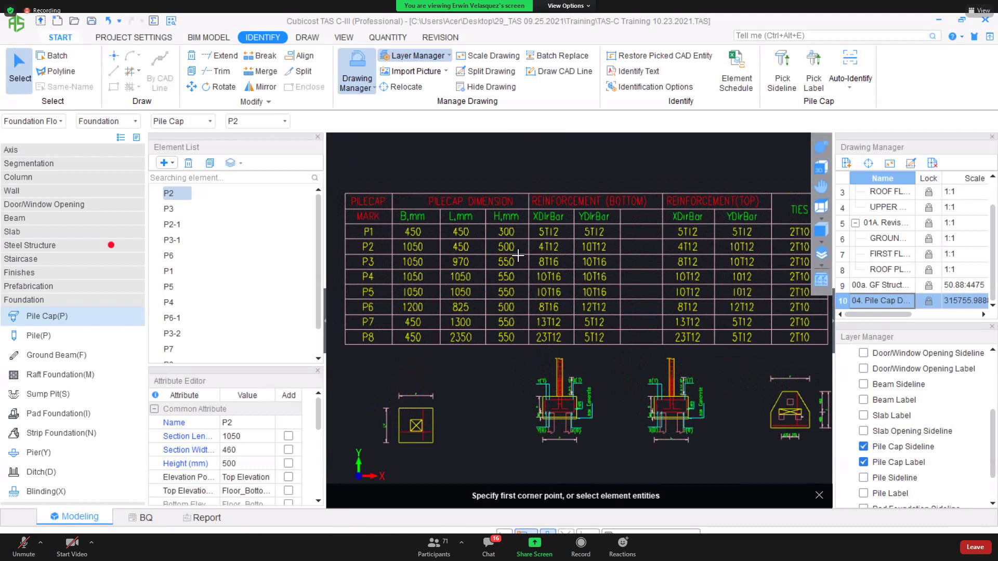
middle_click_drag(530, 250, 548, 262)
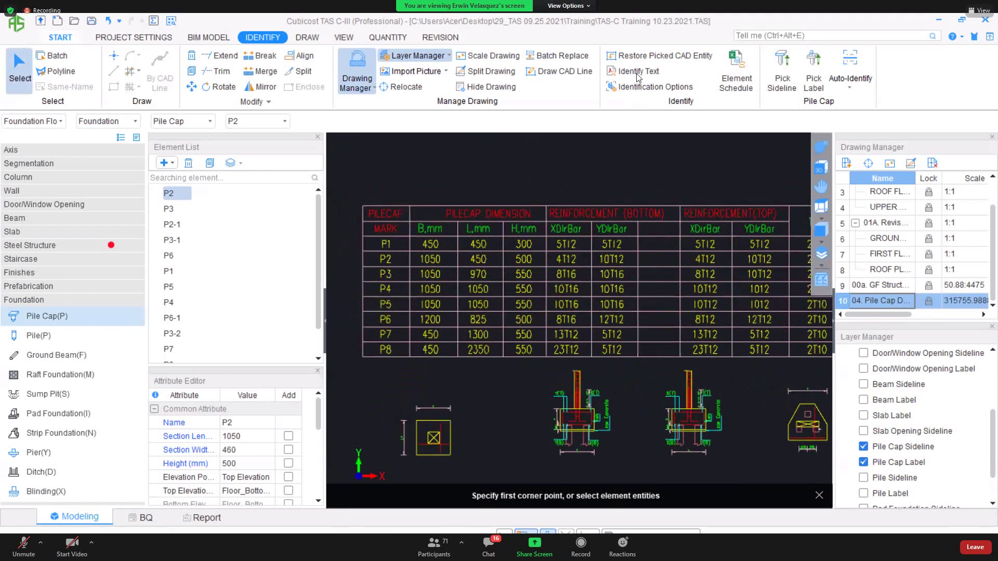
left_click(638, 71)
left_click_drag(359, 235, 550, 382)
right_click(527, 378)
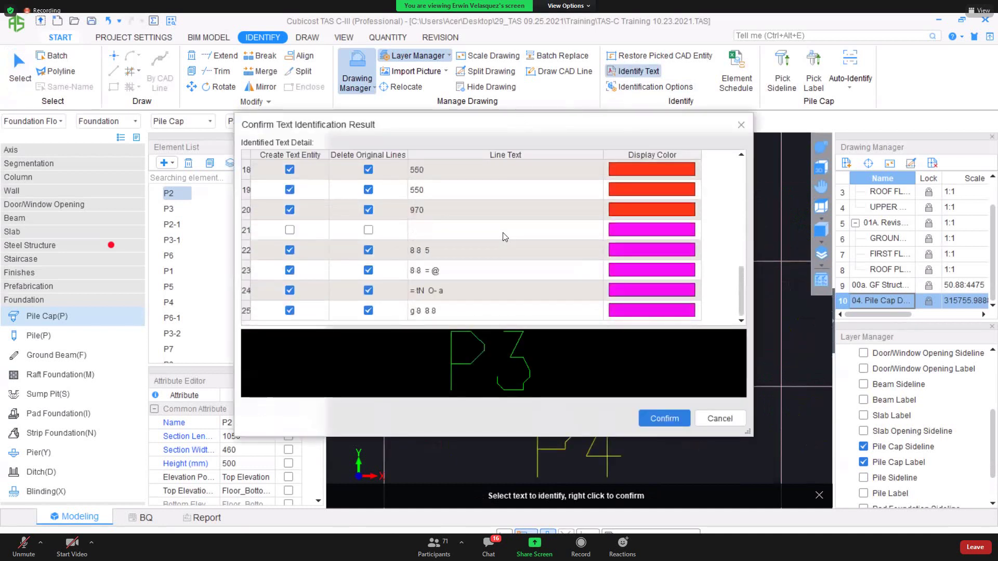
Review the identified schedule texts and correct the line text in row 22 to 500.
scroll(503, 232, "up", 3)
scroll(503, 232, "down", 3)
scroll(494, 239, "down", 3)
scroll(494, 245, "up", 6)
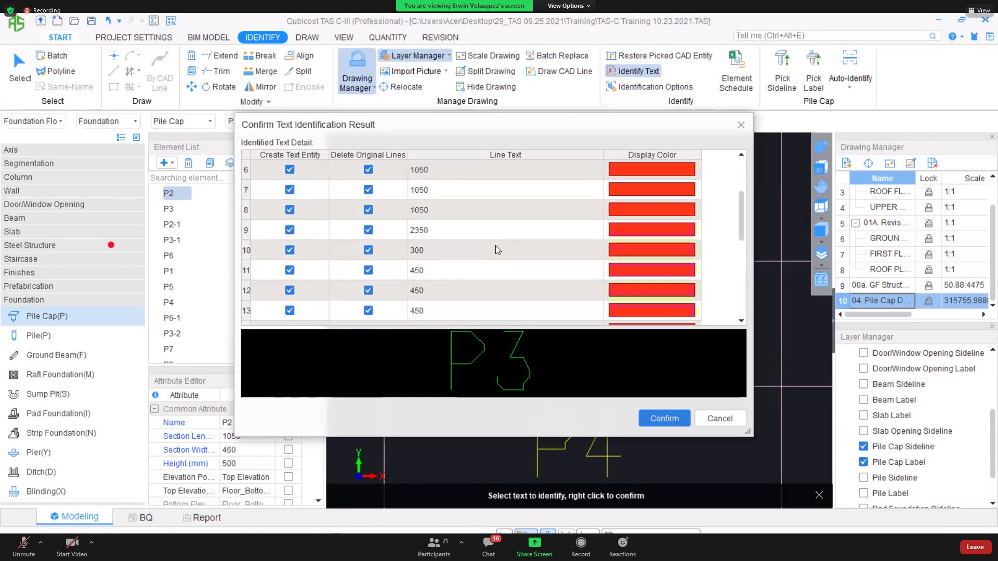
scroll(499, 270, "down", 6)
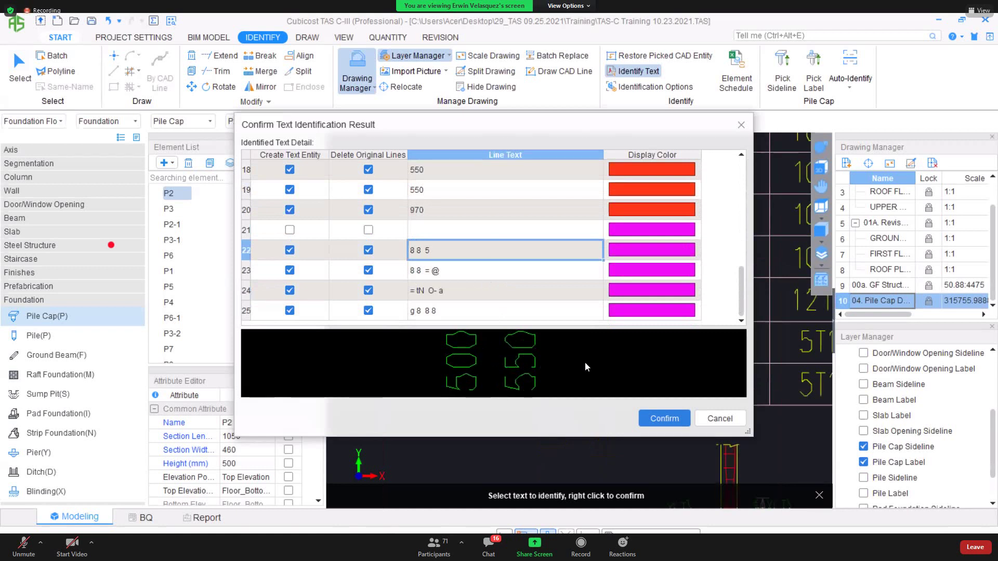
left_click(441, 250)
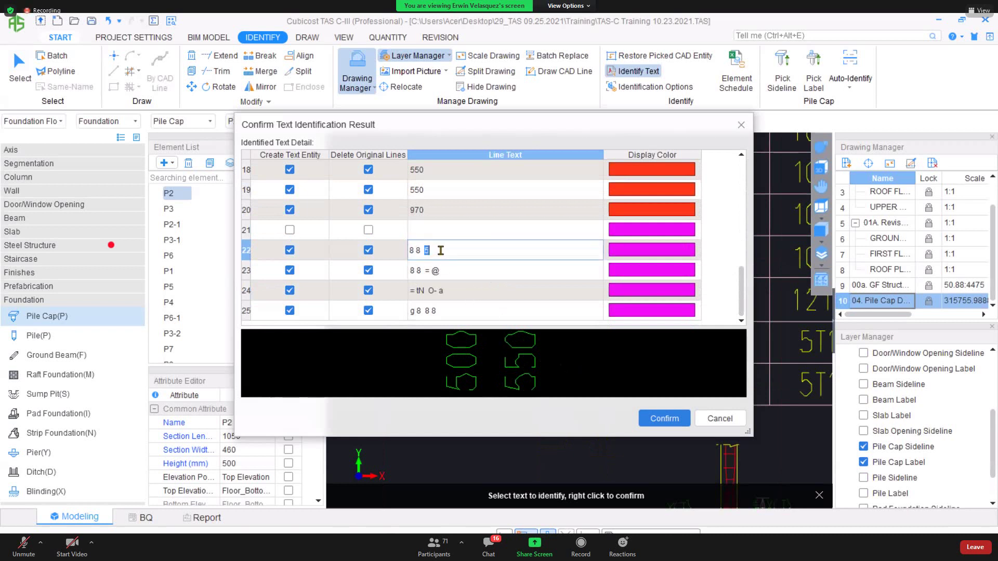
left_click_drag(439, 250, 385, 245)
type("500")
Check the line text in row 23 of the identified schedule texts and discard the text identification result.
left_click(453, 277)
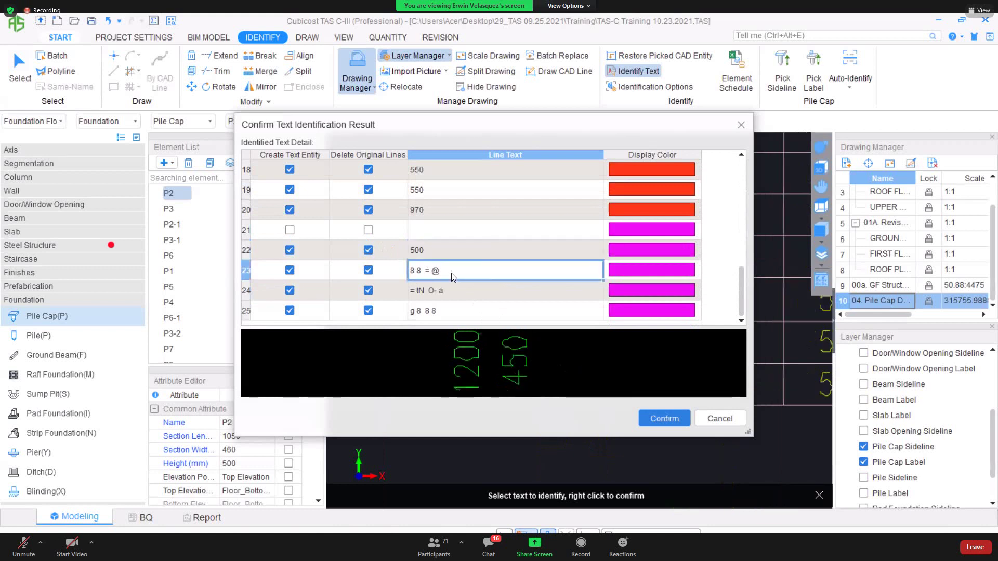
left_click(452, 276)
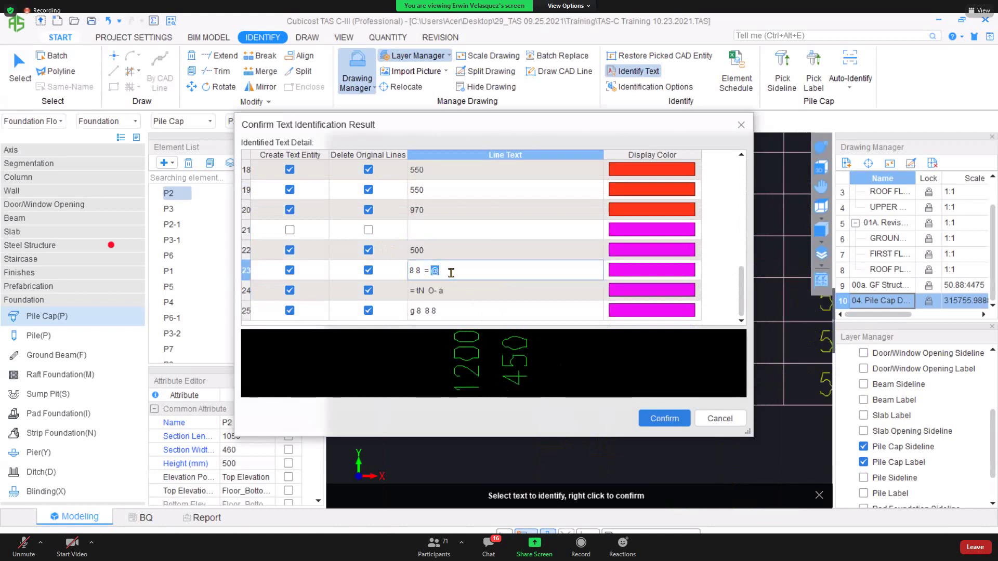
double_click(451, 273)
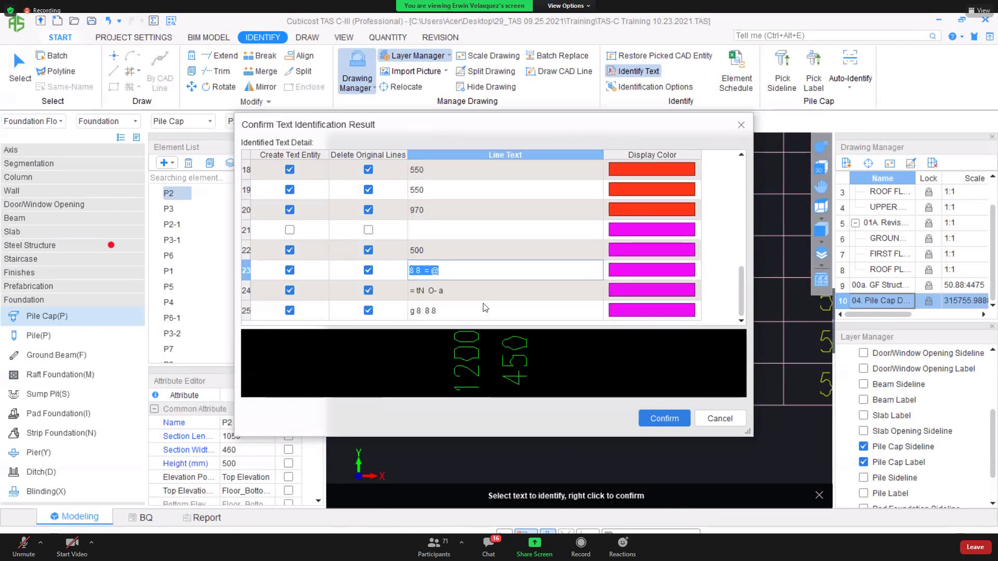
scroll(590, 243, "up", 6)
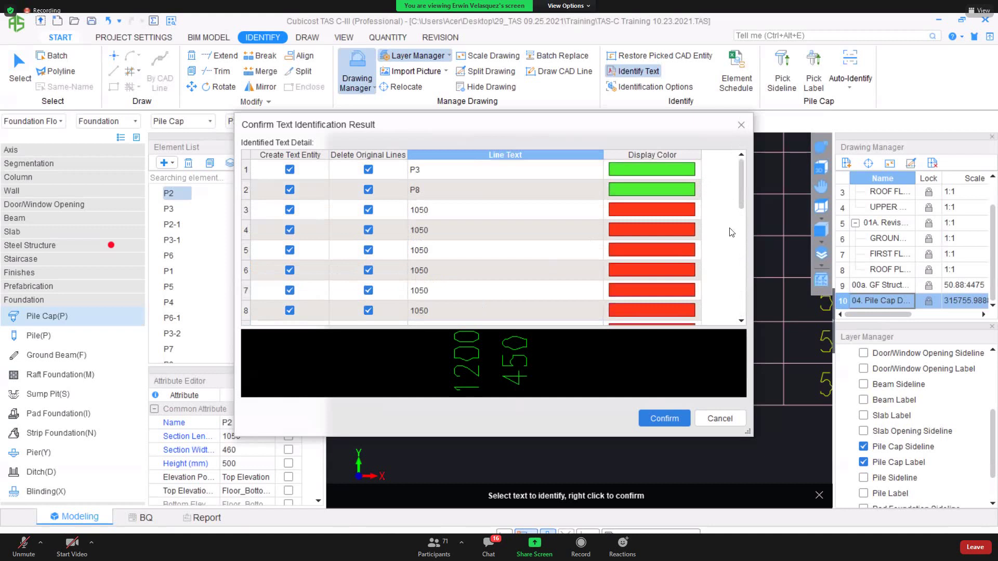
left_click(741, 127)
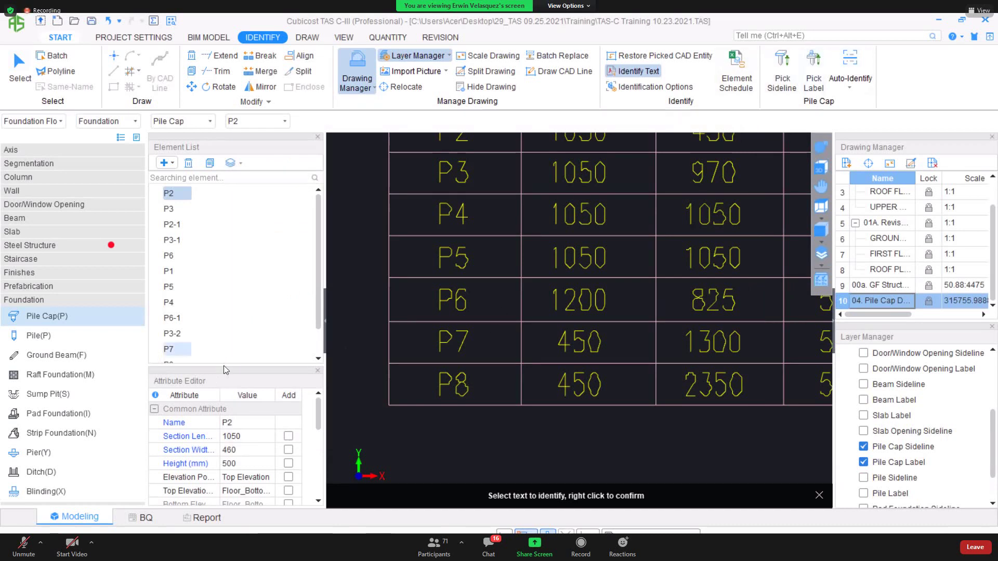
Enlarge the Attribute Editor and review pile cap P2's Material value and Concrete Type options without changing them.
left_click_drag(227, 356, 240, 239)
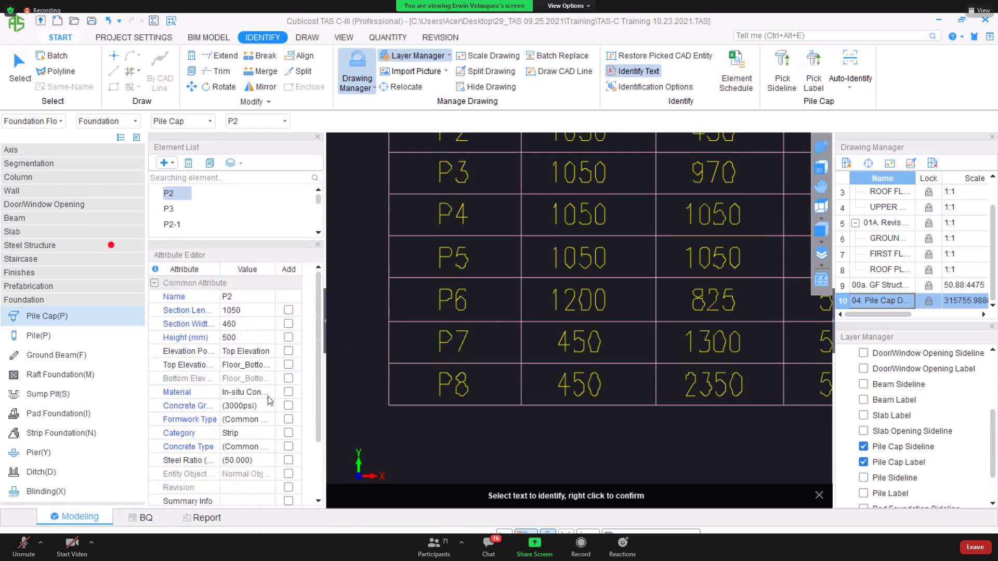
left_click(268, 393)
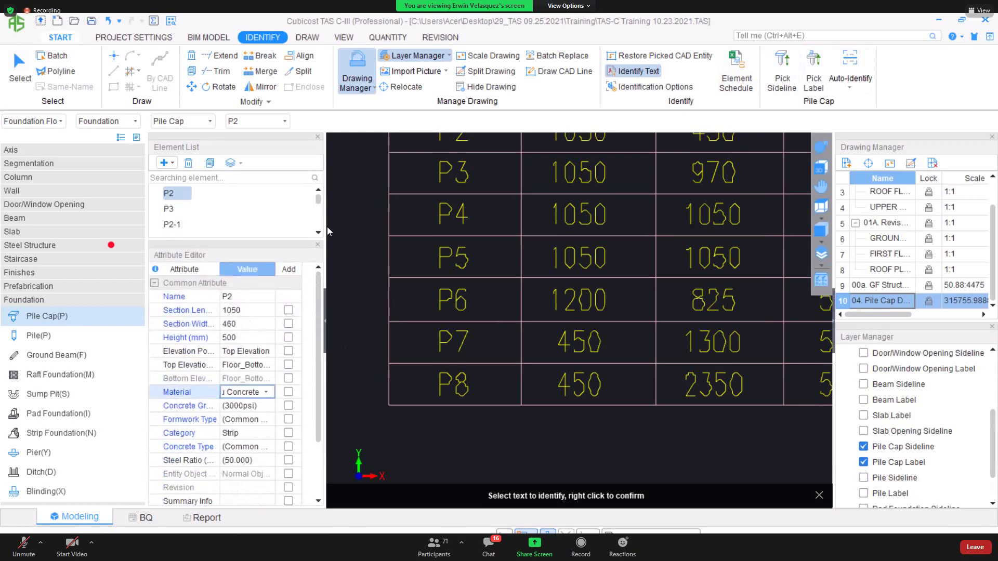
key("Return")
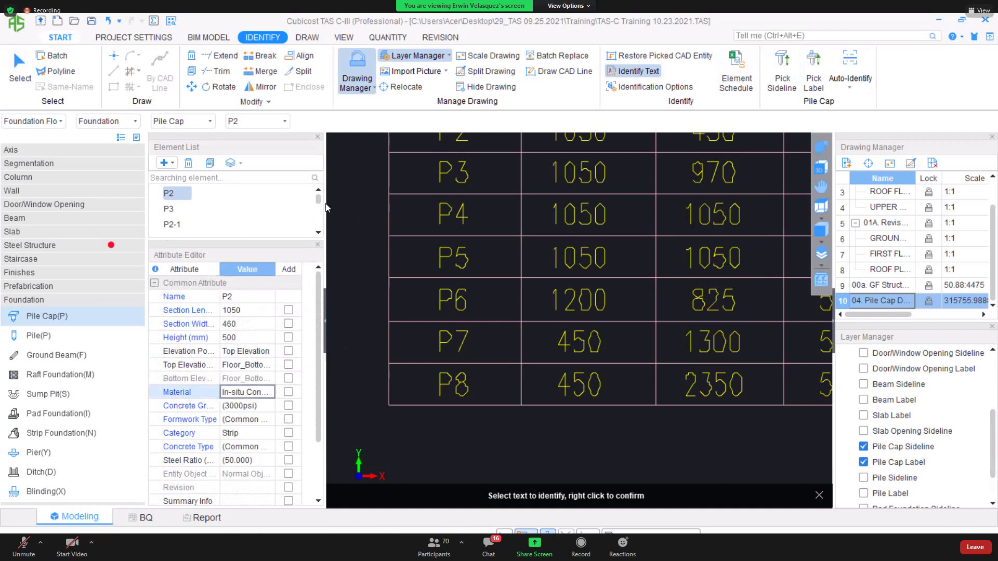
left_click(349, 448)
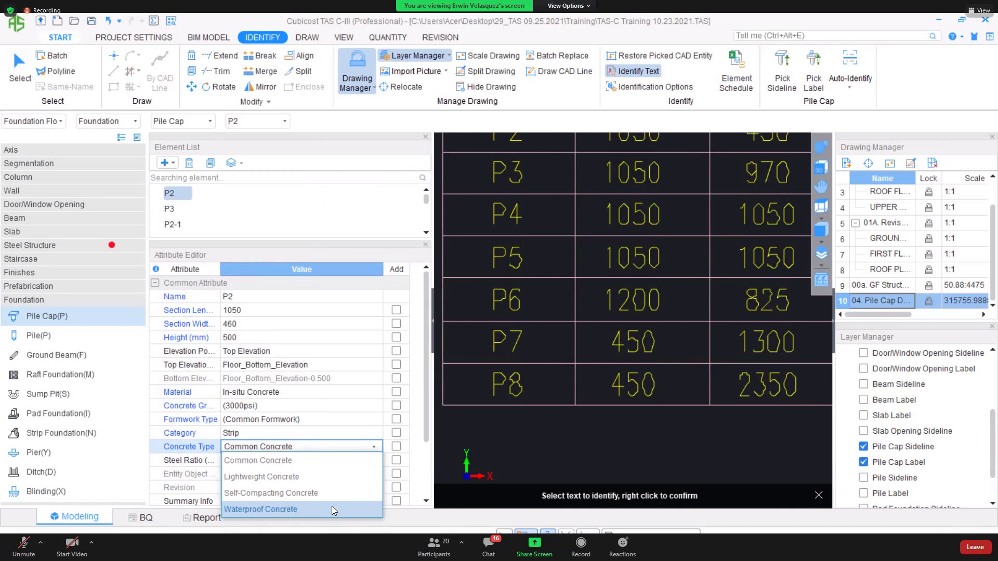
left_click(433, 164)
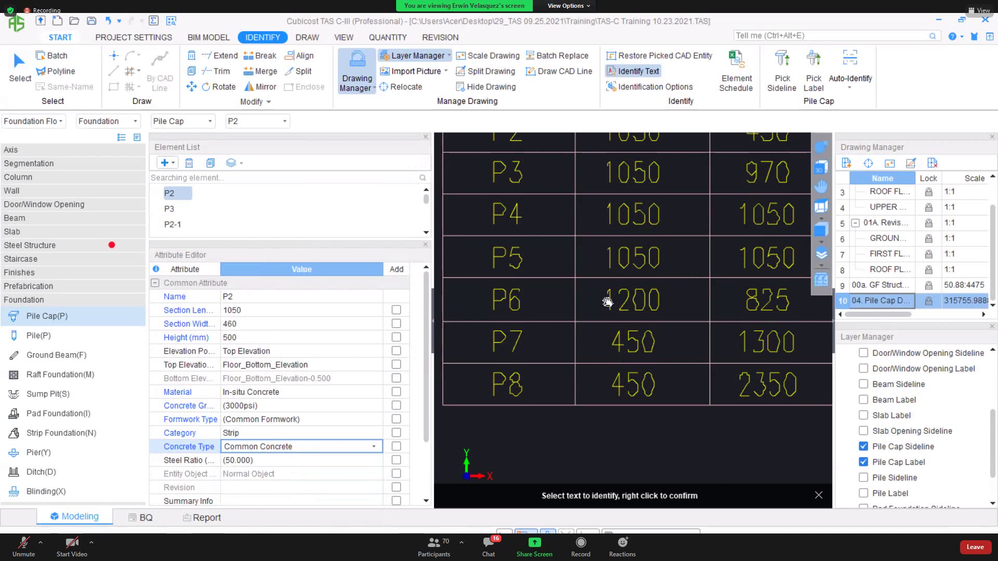
Hide the Original Layer on the pile cap plan and leave the text identification command.
scroll(607, 301, "down", 3)
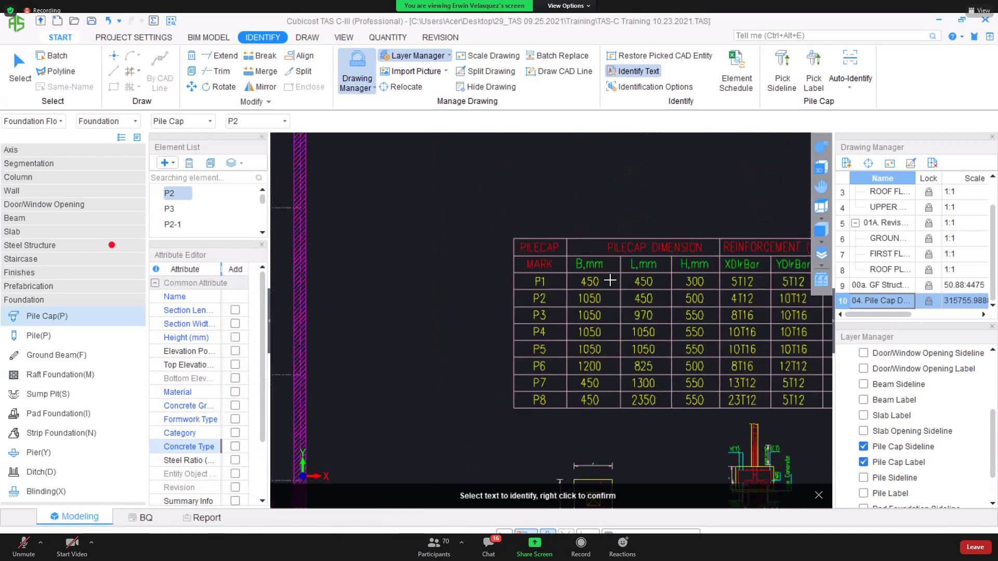
scroll(610, 280, "down", 3)
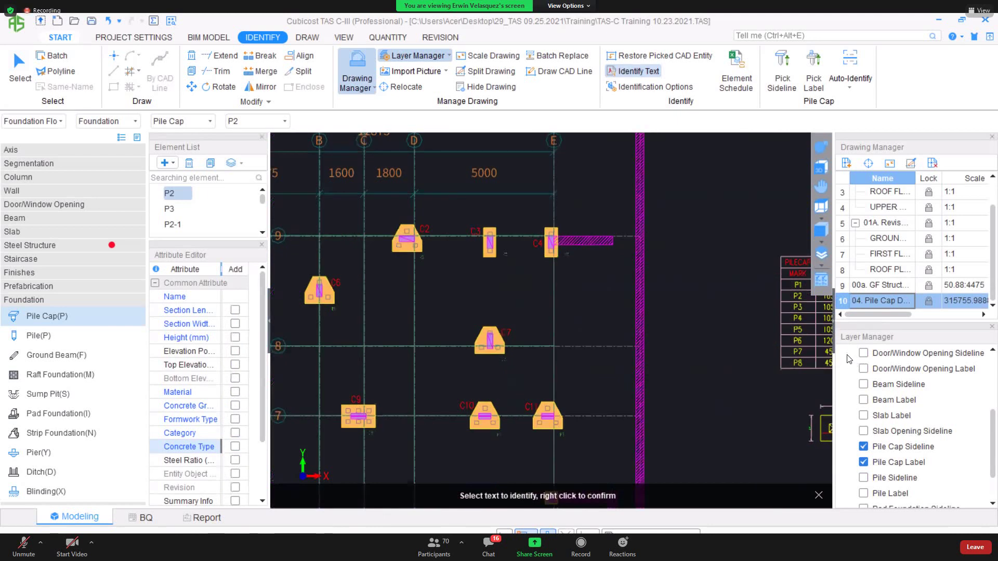
scroll(849, 357, "up", 3)
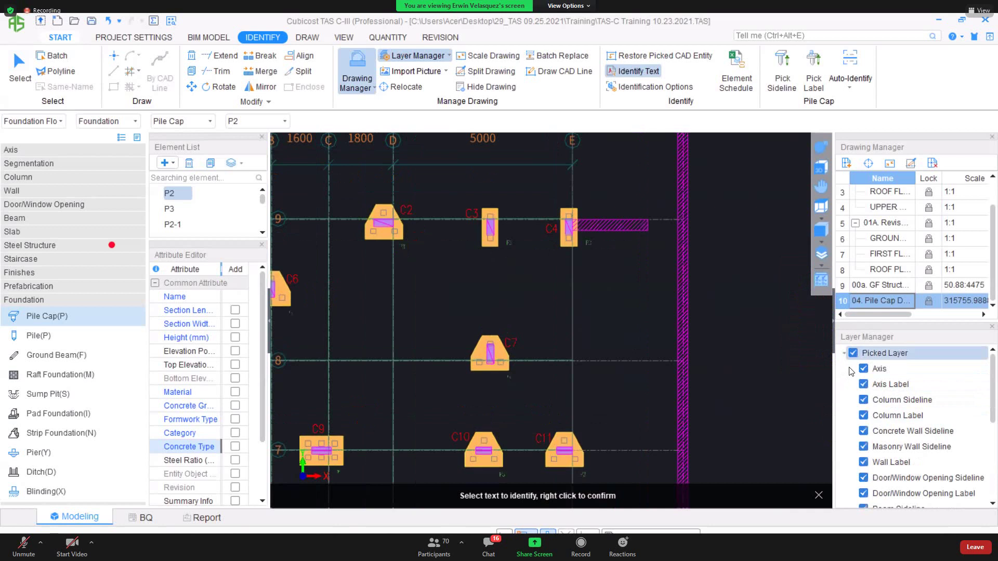
left_click(852, 368)
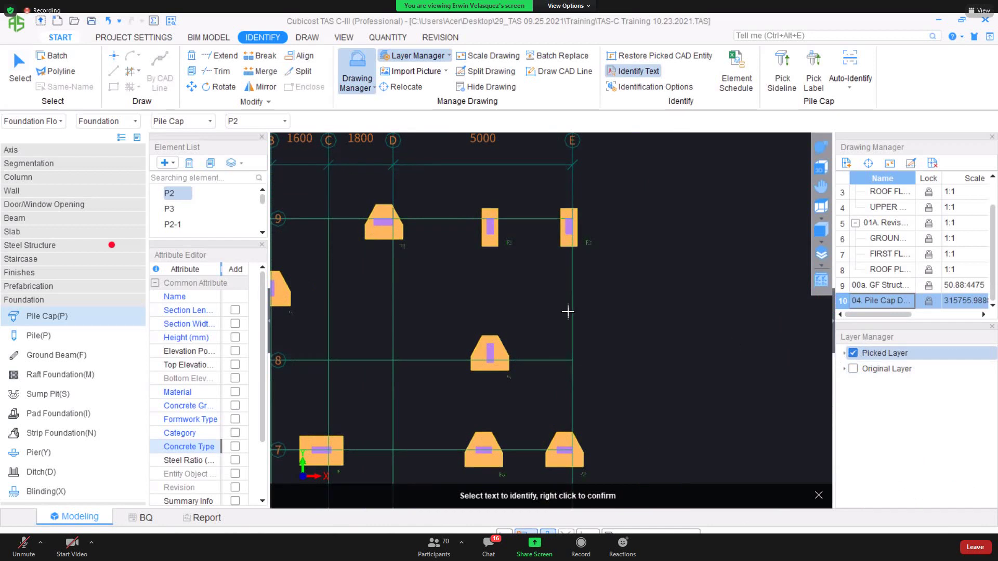
right_click(663, 343)
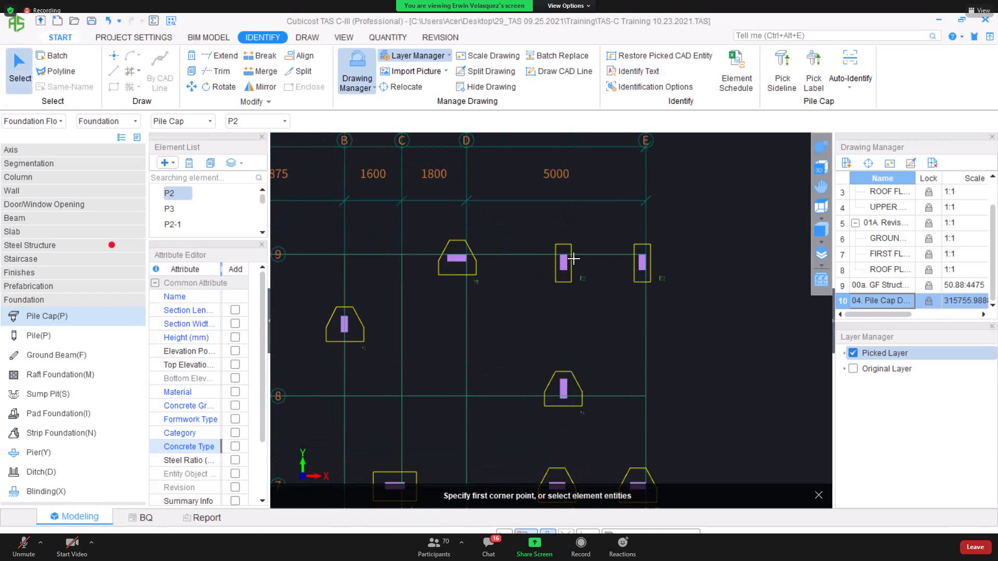
Restore the picked pile cap sidelines to the original drawing with Select by layer, displaying the Original Layer alongside the Picked Layer.
left_click(690, 60)
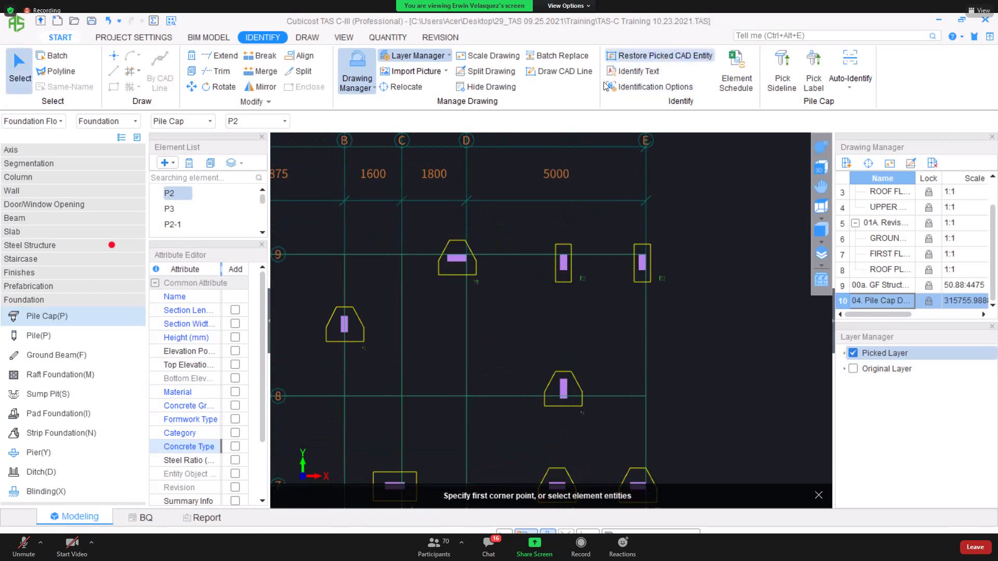
left_click(562, 241)
right_click(562, 241)
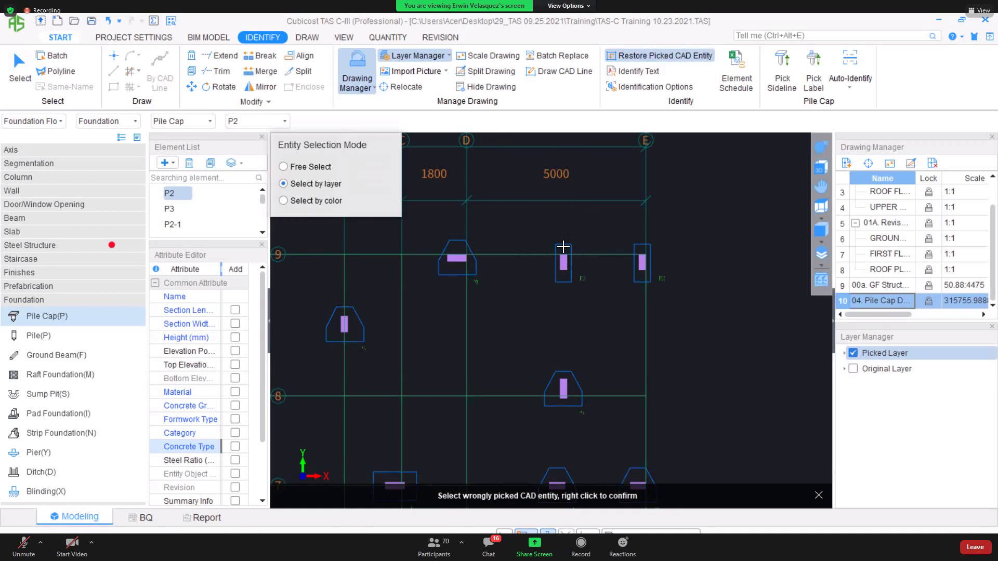
left_click(678, 61)
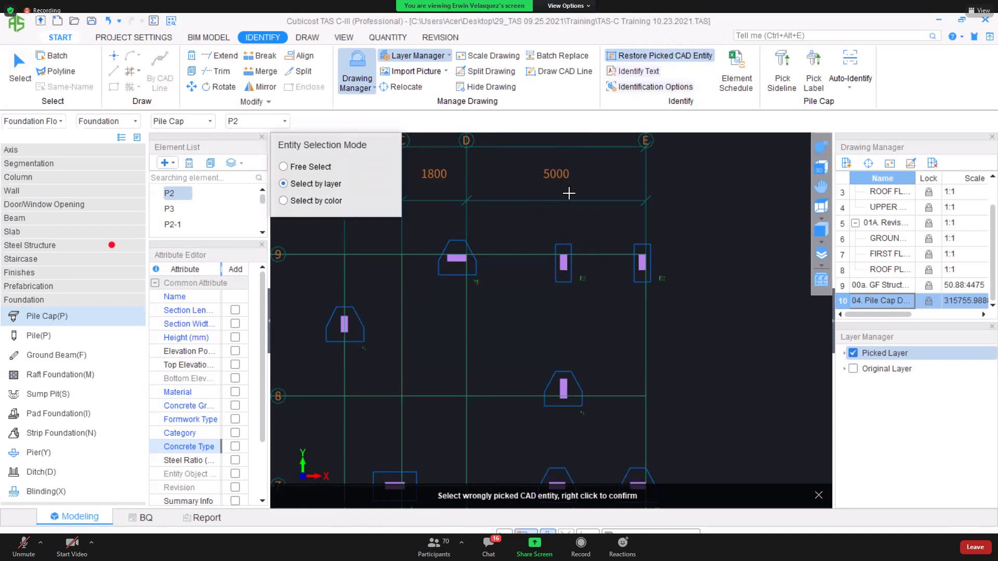
left_click(853, 370)
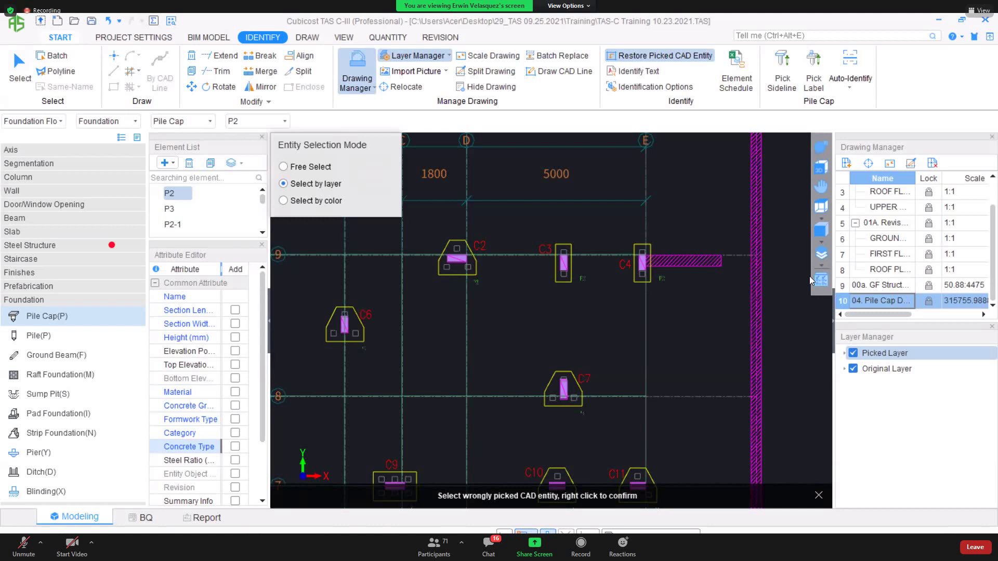
scroll(636, 314, "down", 2)
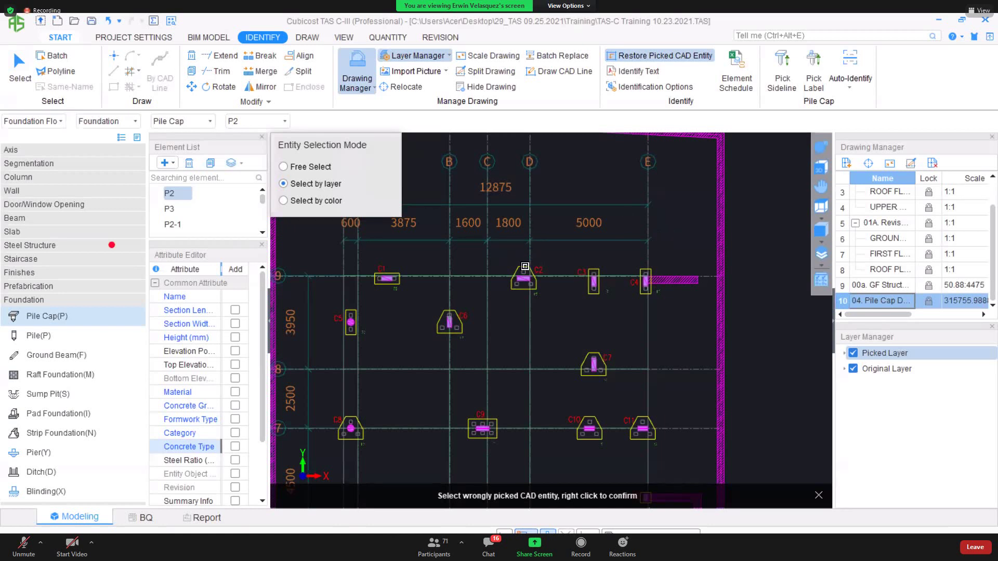
left_click(525, 267)
right_click(525, 269)
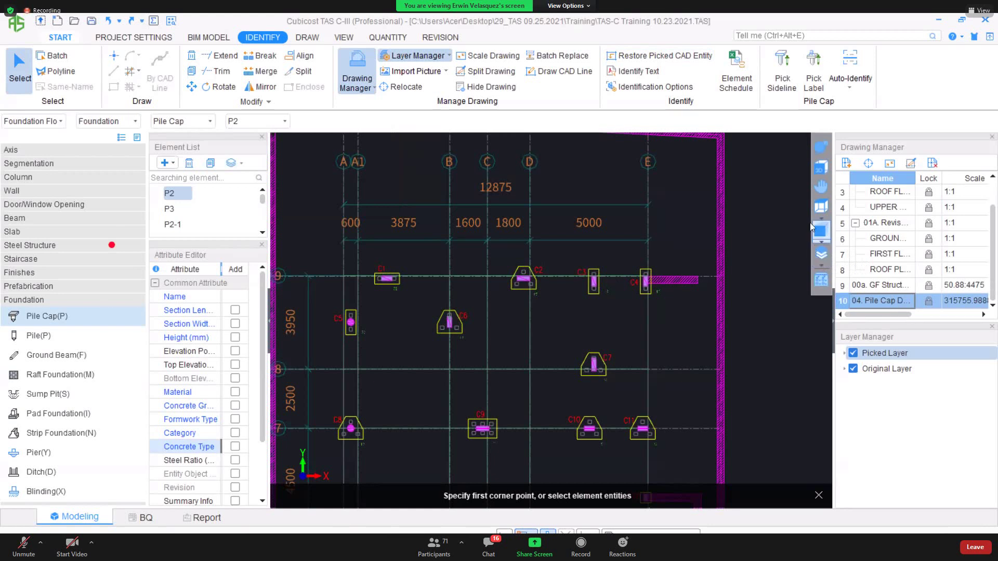
Pick the pile cap sidelines by layer again and redisplay the Picked Layer.
left_click(787, 91)
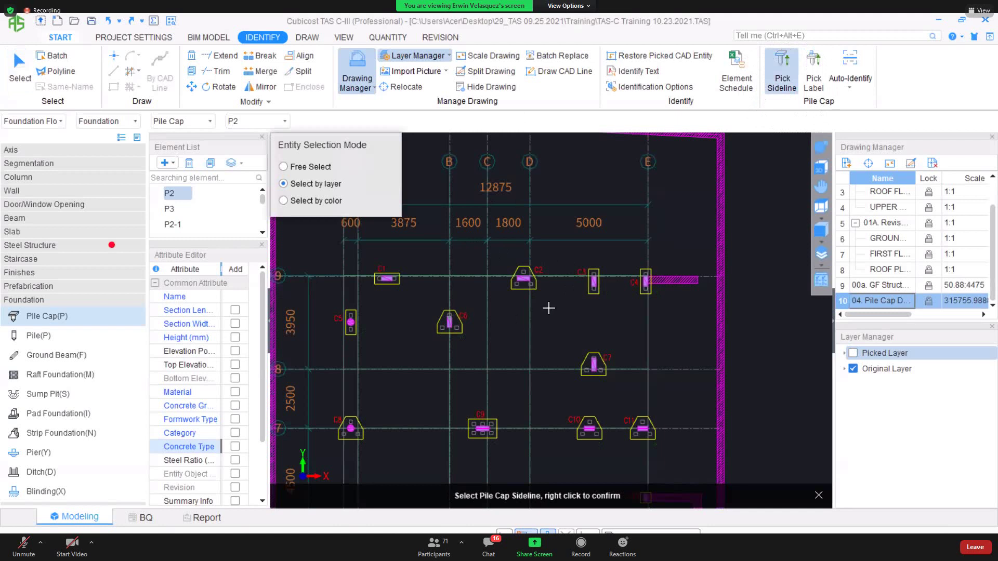
scroll(535, 274, "up", 3)
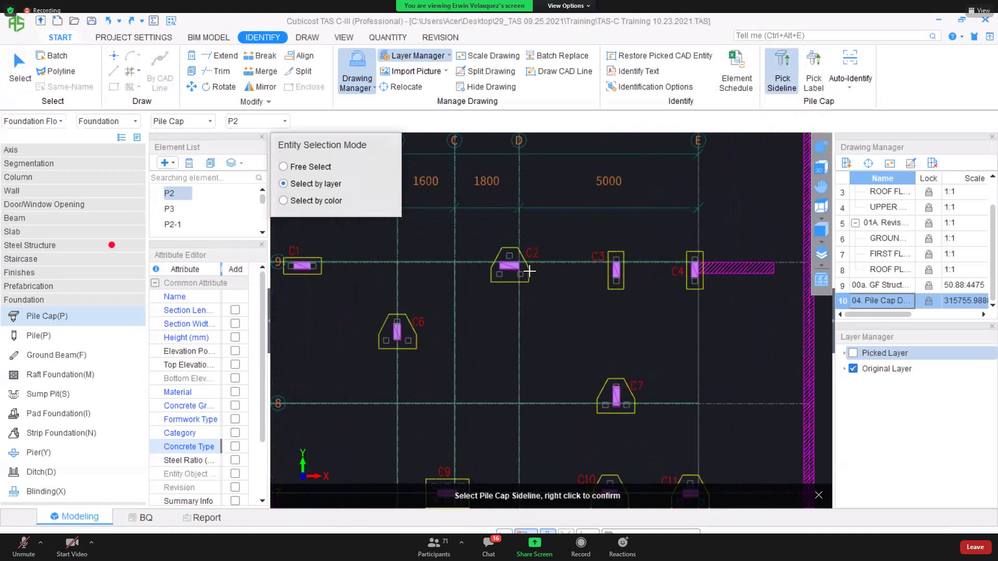
right_click(529, 270)
left_click(853, 354)
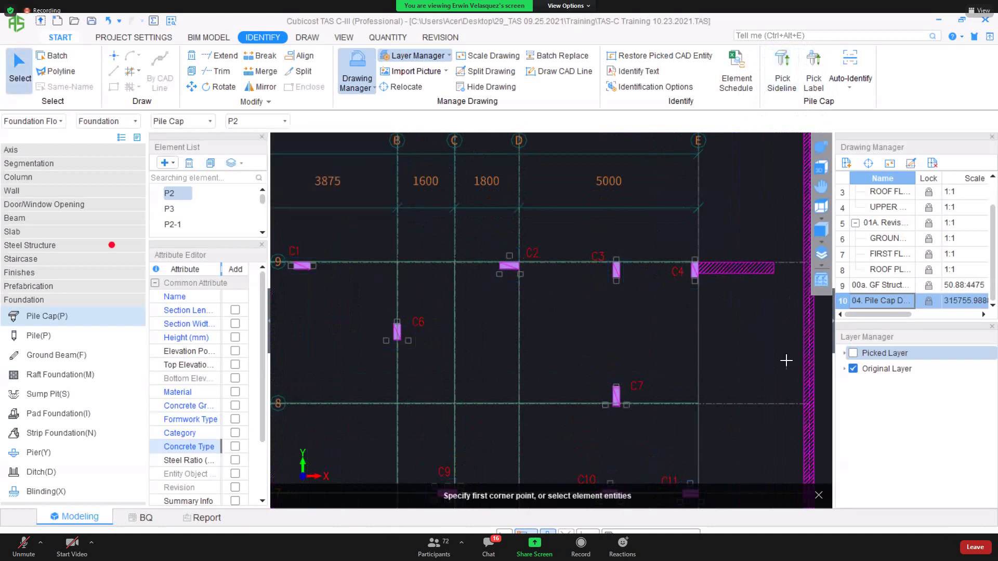
scroll(738, 406, "down", 1)
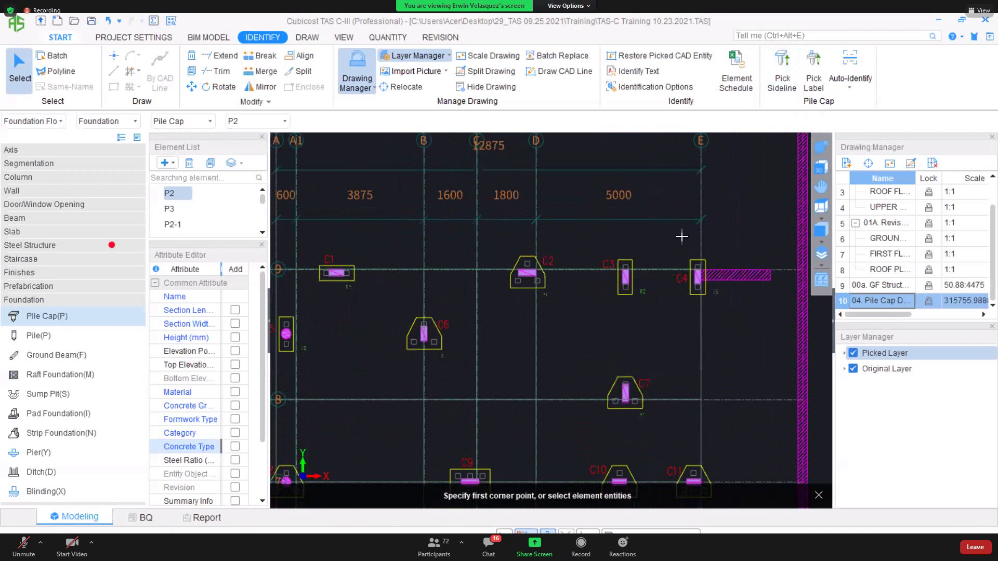
Check the plan for unpicked pile cap sidelines with Pick Sideline and show only the Picked Layer.
left_click(794, 82)
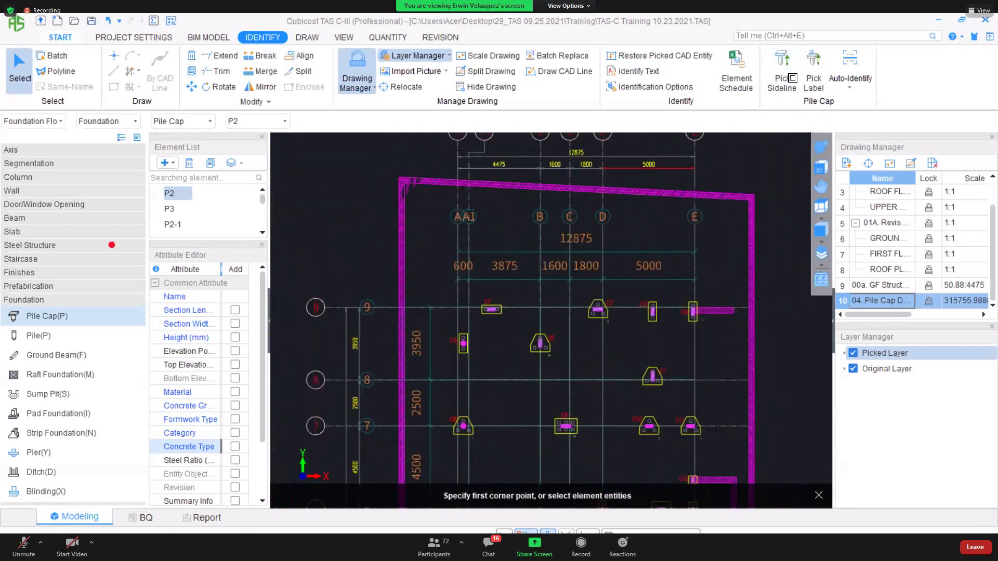
middle_click_drag(597, 425, 585, 311)
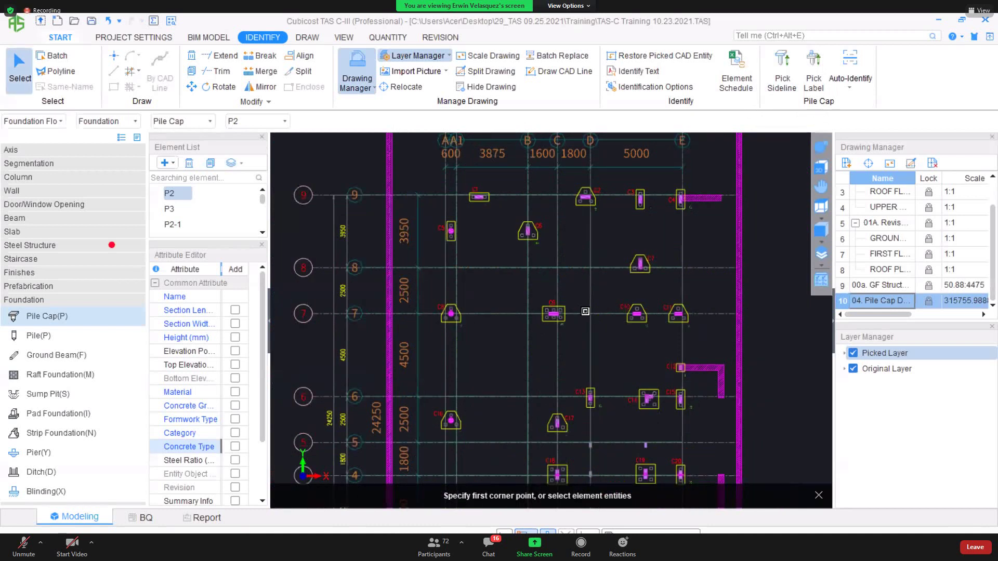
middle_click_drag(816, 351, 808, 460)
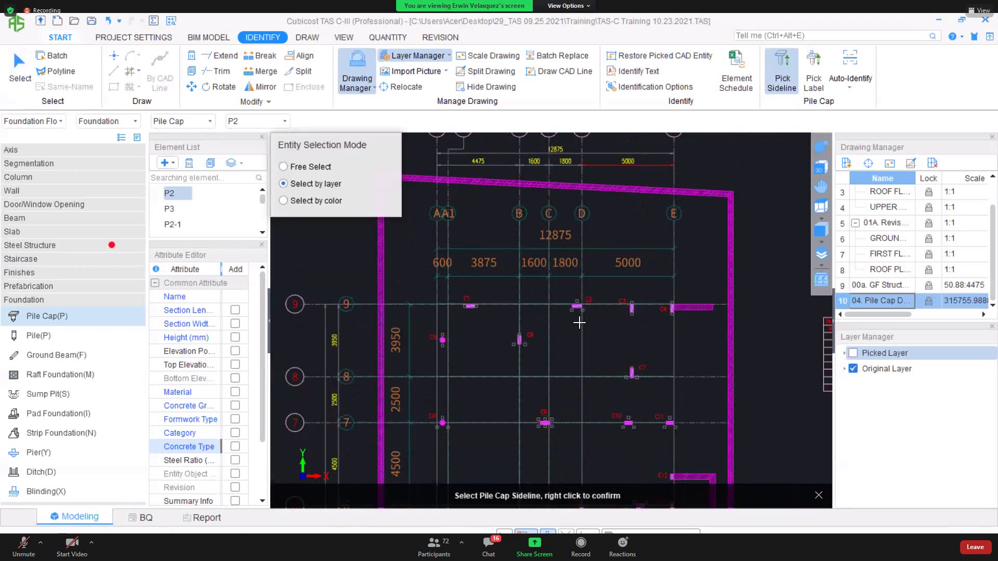
right_click(579, 322)
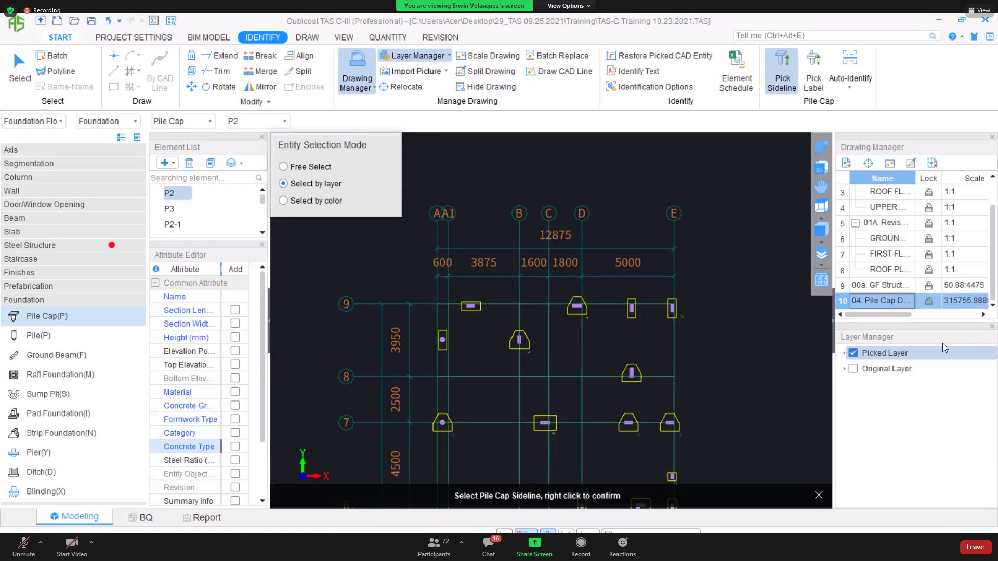
Add the 00a. GF Struct drawing to the drawing selection, leave sideline picking and display the pile cap entities on the plan.
left_click(904, 286, "ctrl")
scroll(682, 312, "down", 3)
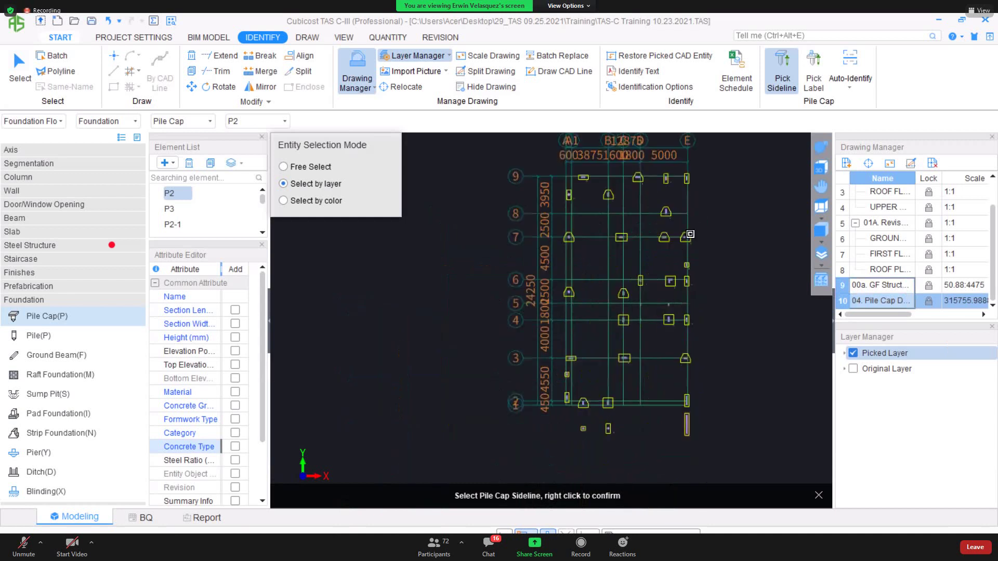
right_click(691, 237)
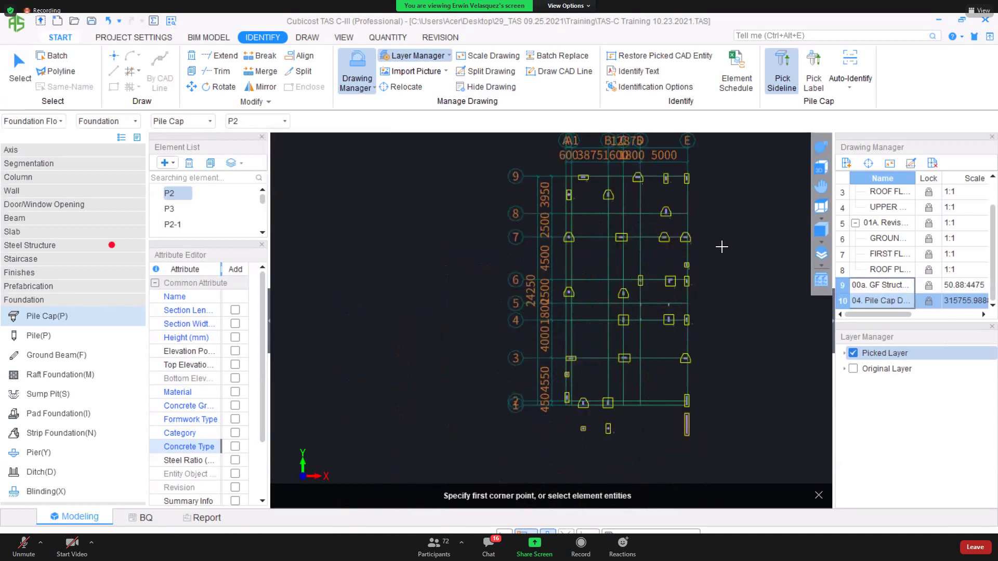
key("Escape")
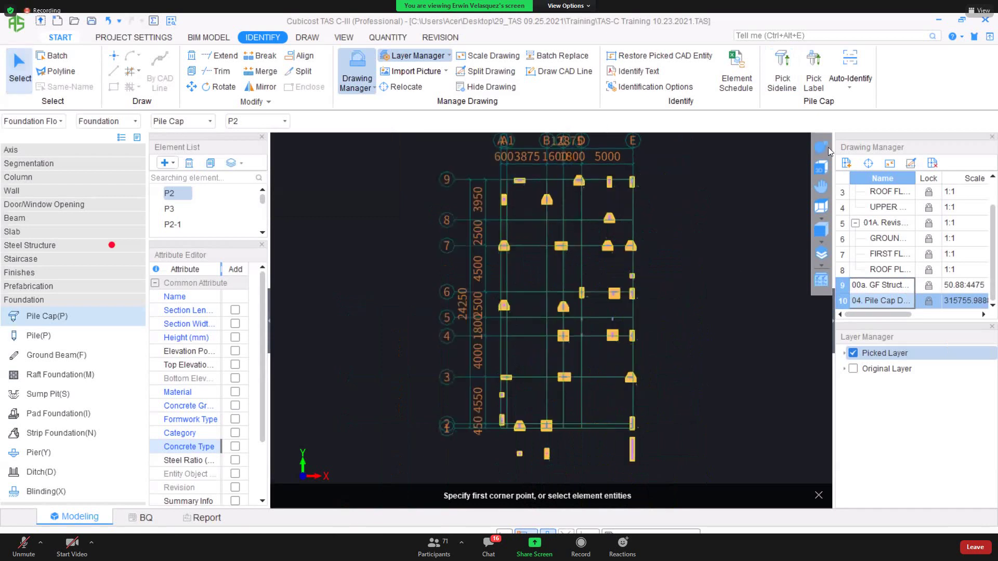
Orbit the foundation model in 3D to inspect the pile caps beneath the columns.
left_click(820, 166)
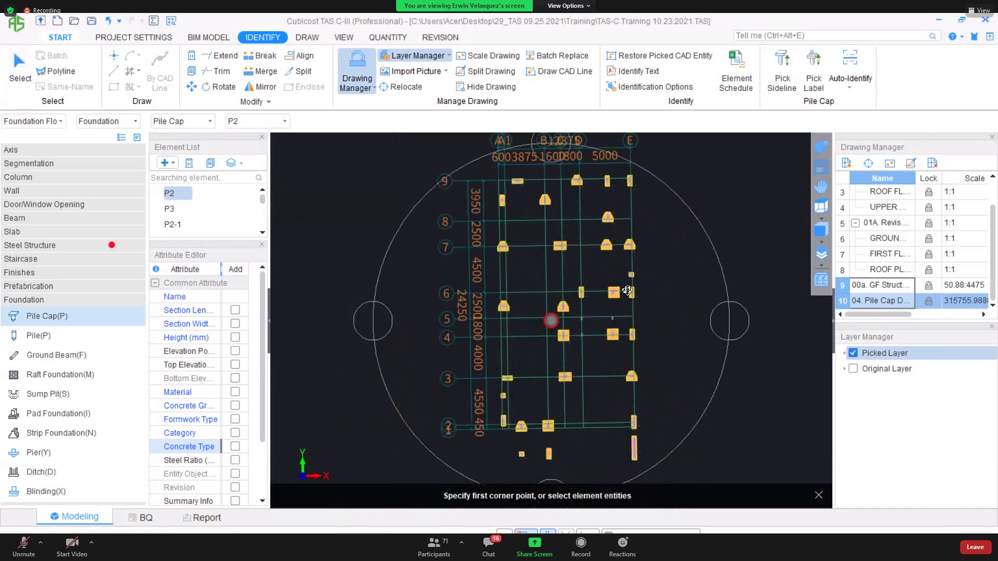
left_click_drag(627, 290, 642, 273)
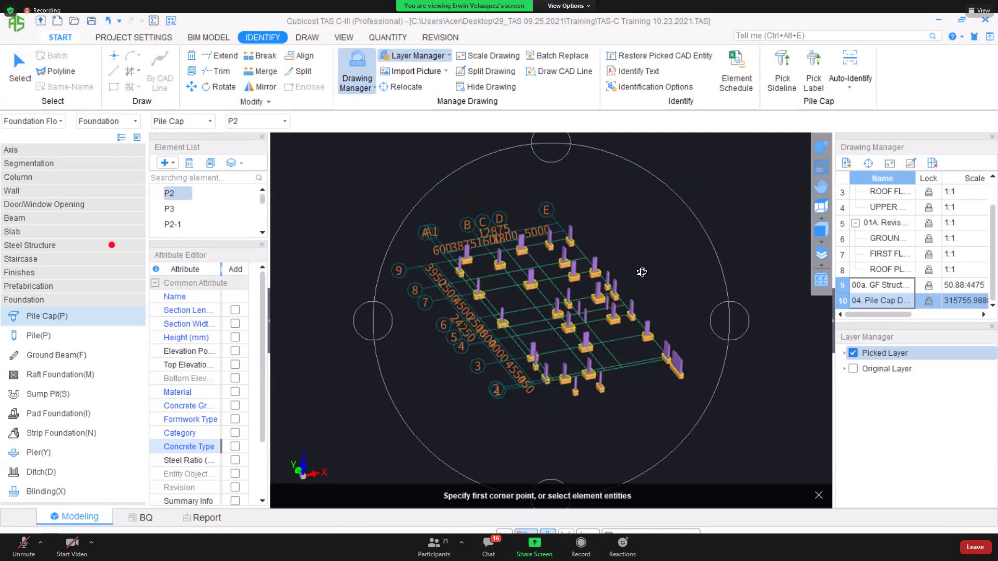
mouse_move(640, 426)
middle_mouse_down()
mouse_move(515, 436)
mouse_move(623, 433)
mouse_move(652, 416)
mouse_move(657, 385)
mouse_move(666, 390)
mouse_move(599, 388)
middle_mouse_up()
scroll(577, 364, "up", 3)
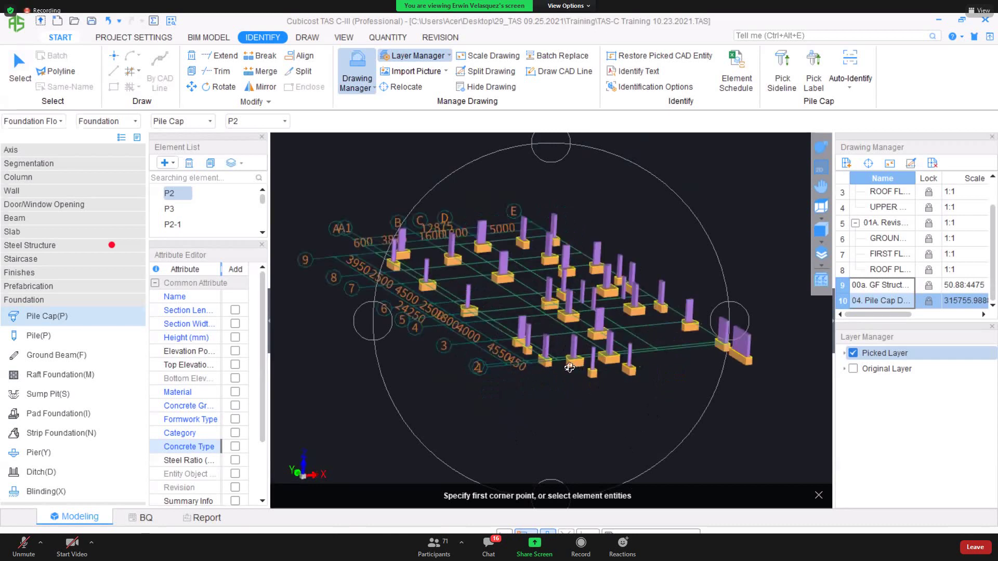
Finish inspecting the pile caps in 3D, return to the plan view and save the project.
middle_click_drag(564, 360, 557, 372)
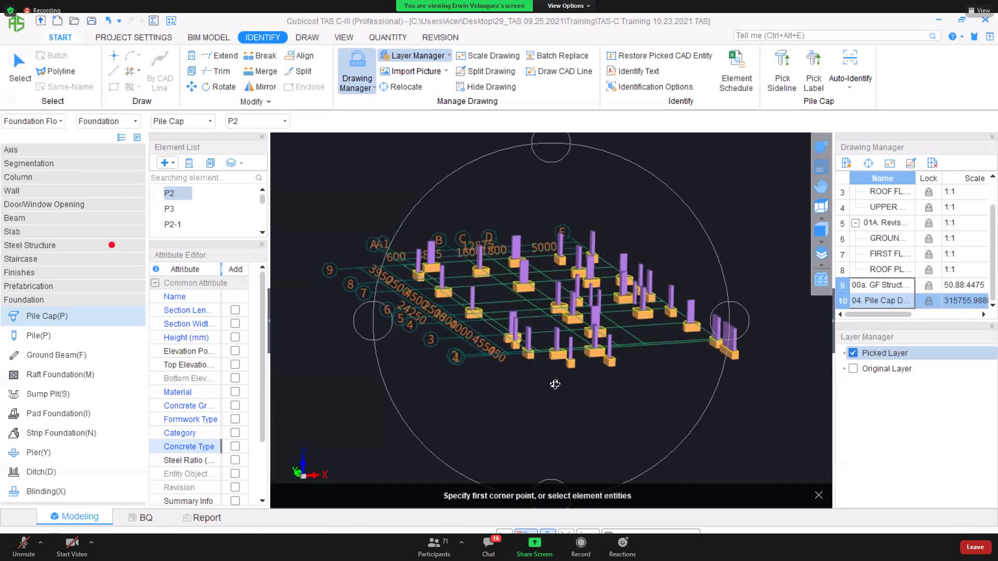
middle_click_drag(562, 407, 562, 407)
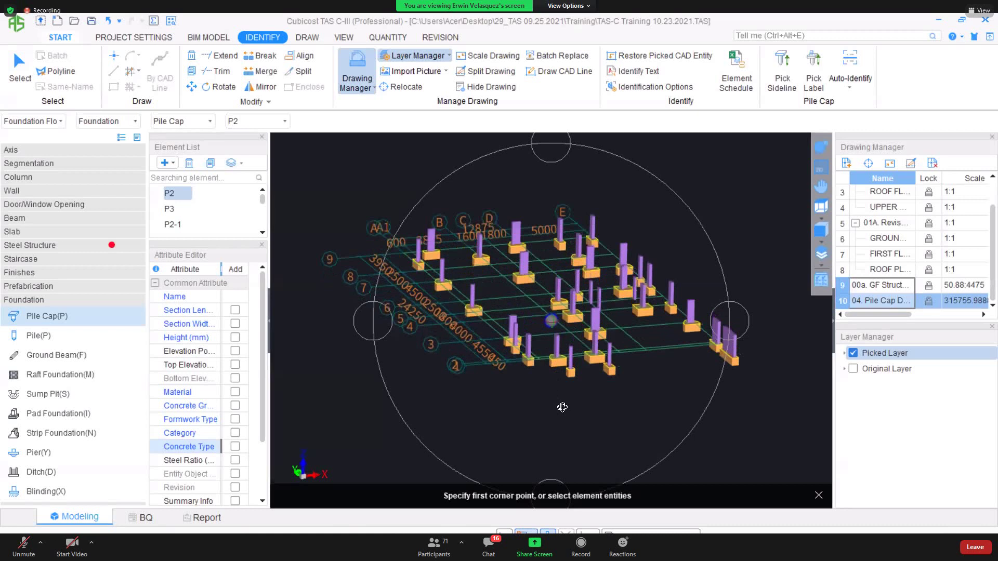
left_click_drag(562, 405, 564, 402)
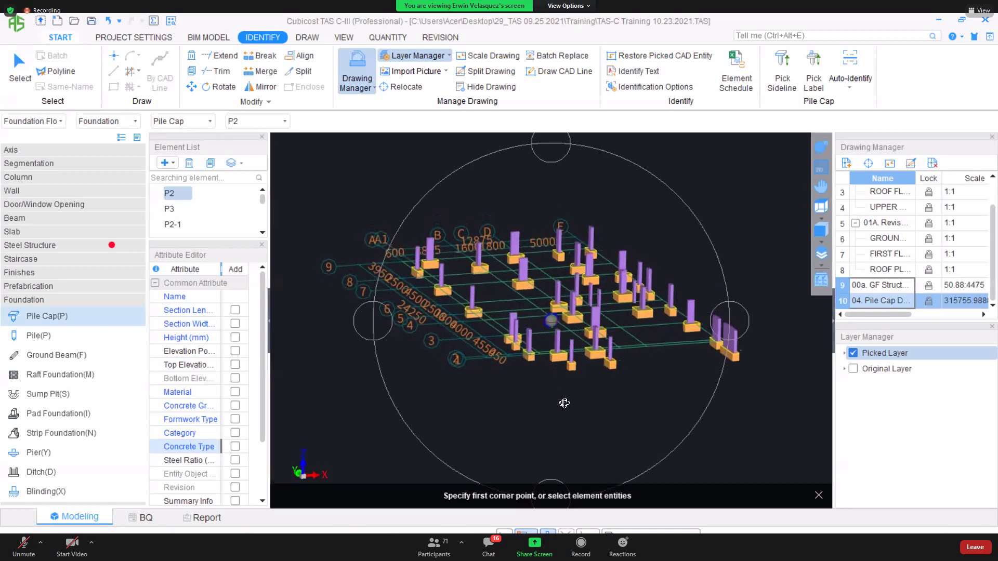
left_click_drag(564, 404, 564, 403)
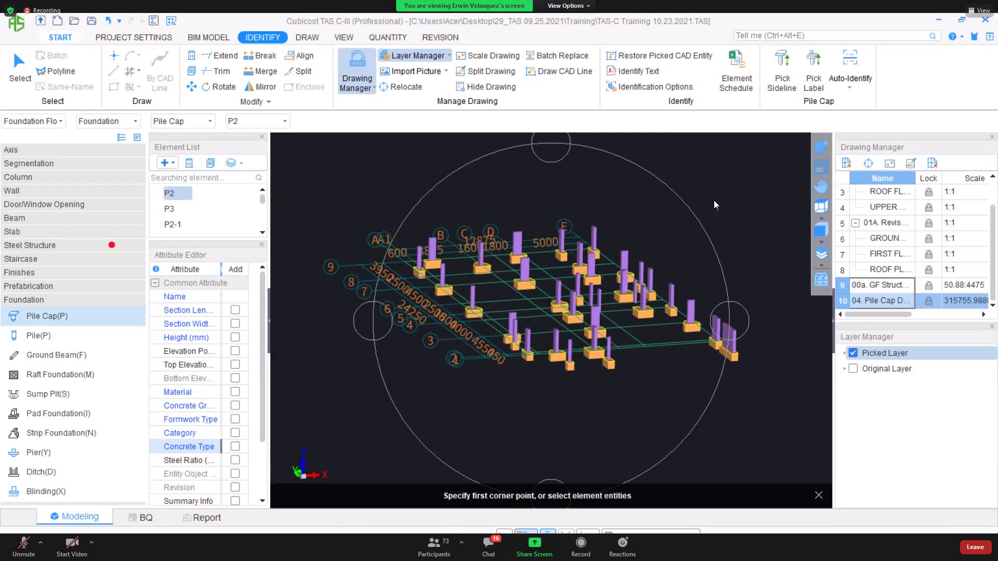
left_click(816, 166)
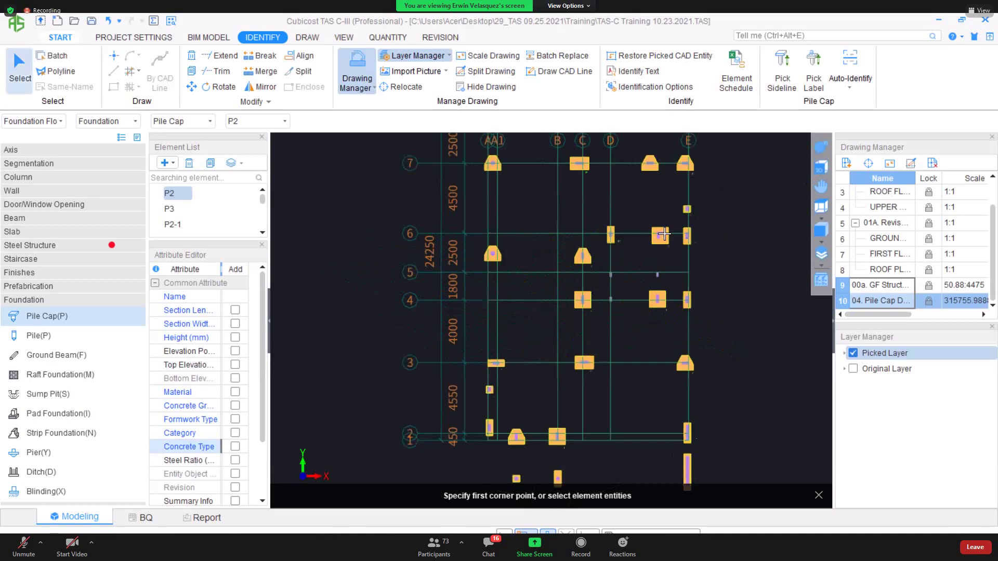
left_click(96, 21)
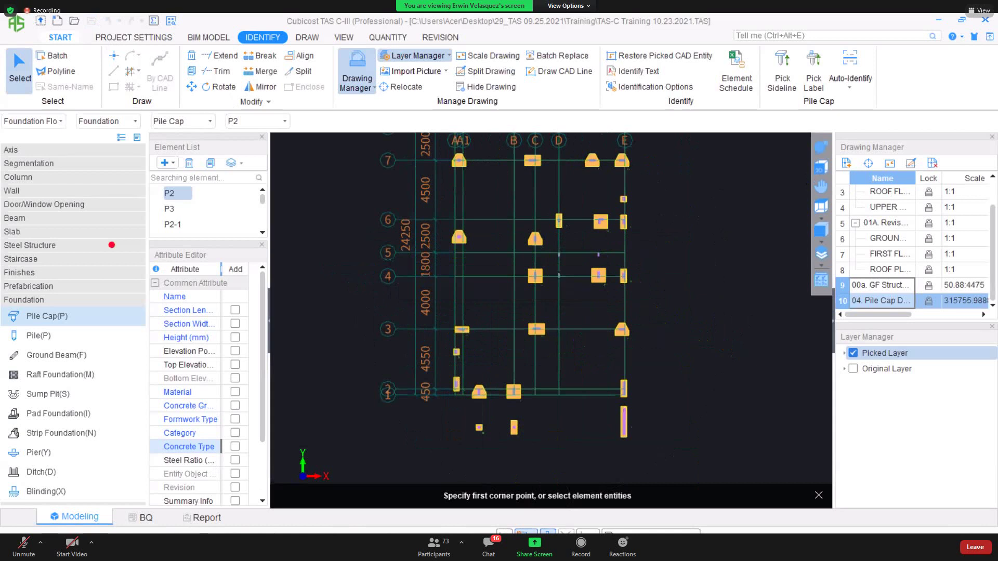
key("ctrl")
left_click(561, 261)
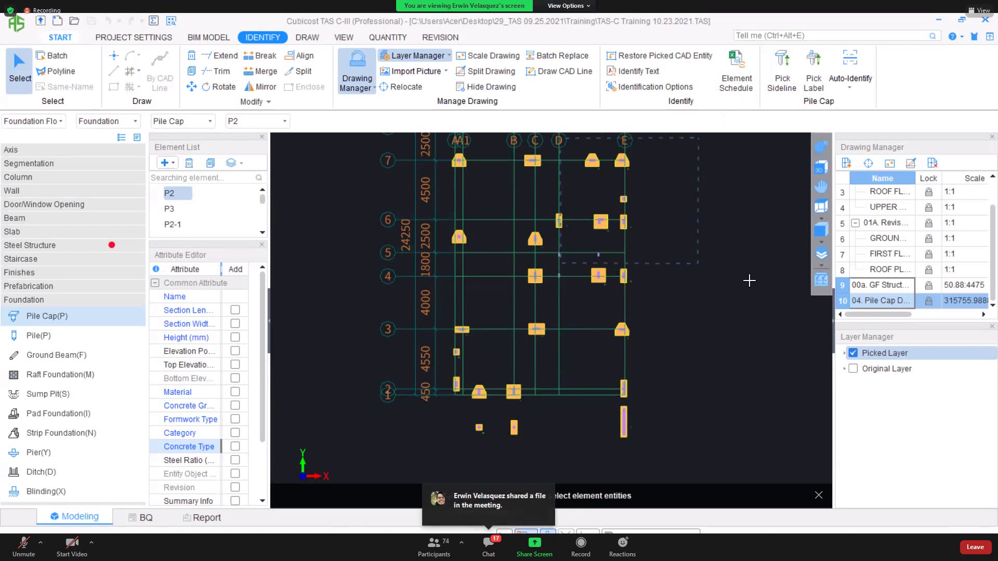
scroll(749, 280, "down", 2)
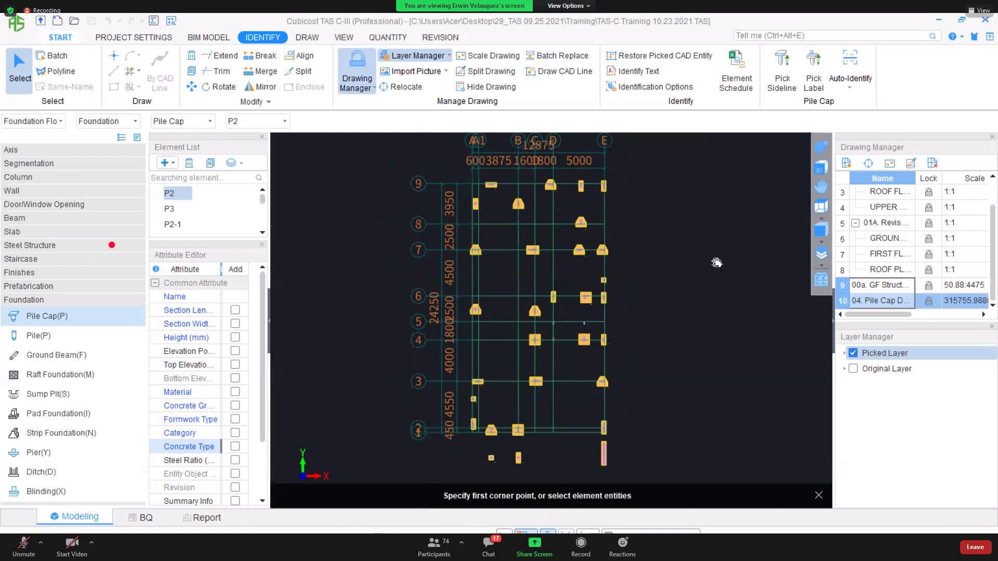
scroll(717, 262, "down", 1)
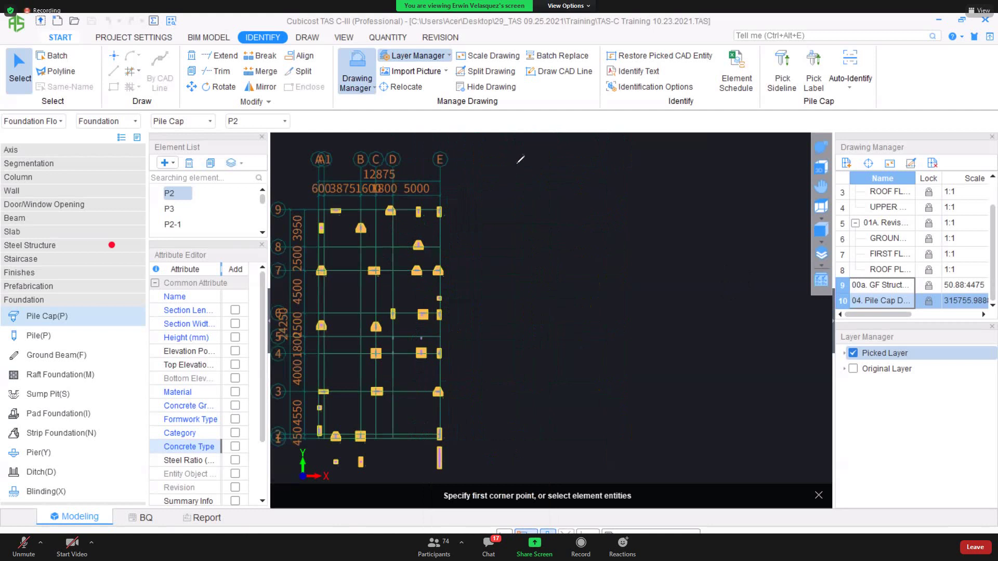
mouse_move(663, 281)
left_mouse_down()
mouse_move(661, 227)
mouse_move(608, 226)
left_mouse_up()
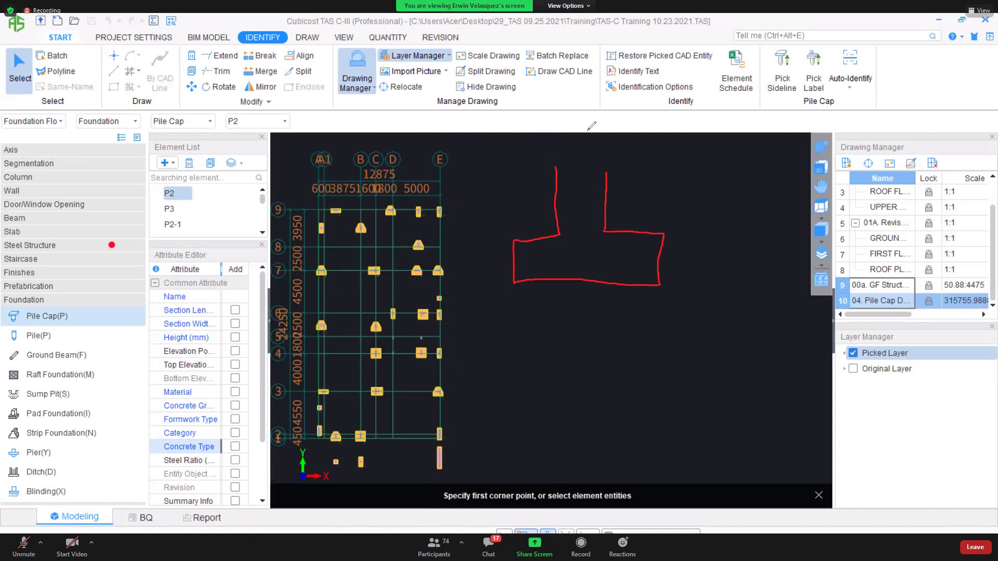
left_click_drag(517, 283, 648, 291)
left_click_drag(604, 303, 587, 308)
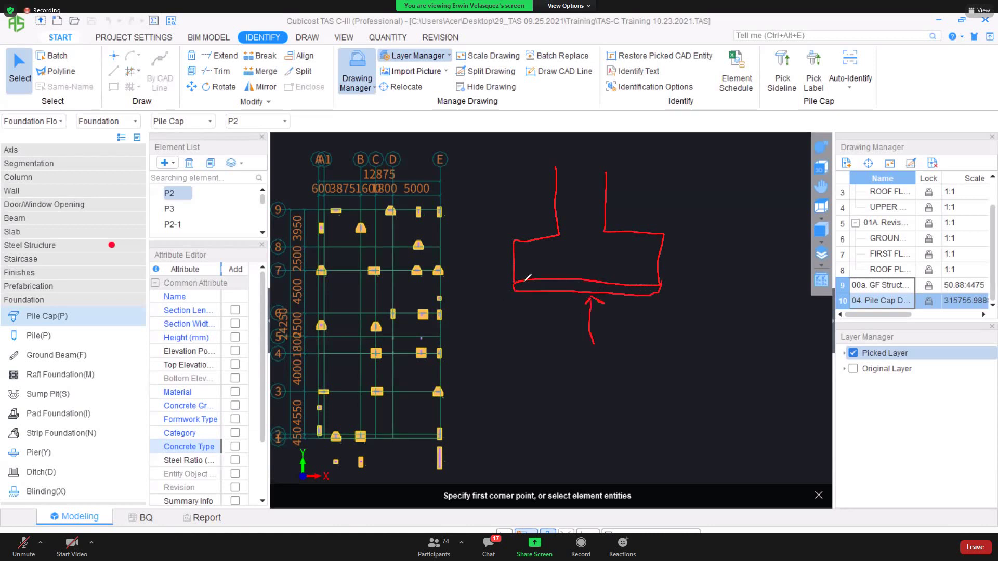
left_click_drag(515, 294, 529, 283)
left_click_drag(534, 291, 537, 283)
mouse_move(544, 289)
left_mouse_down()
mouse_move(584, 275)
mouse_move(578, 291)
mouse_move(660, 291)
mouse_move(633, 289)
left_mouse_up()
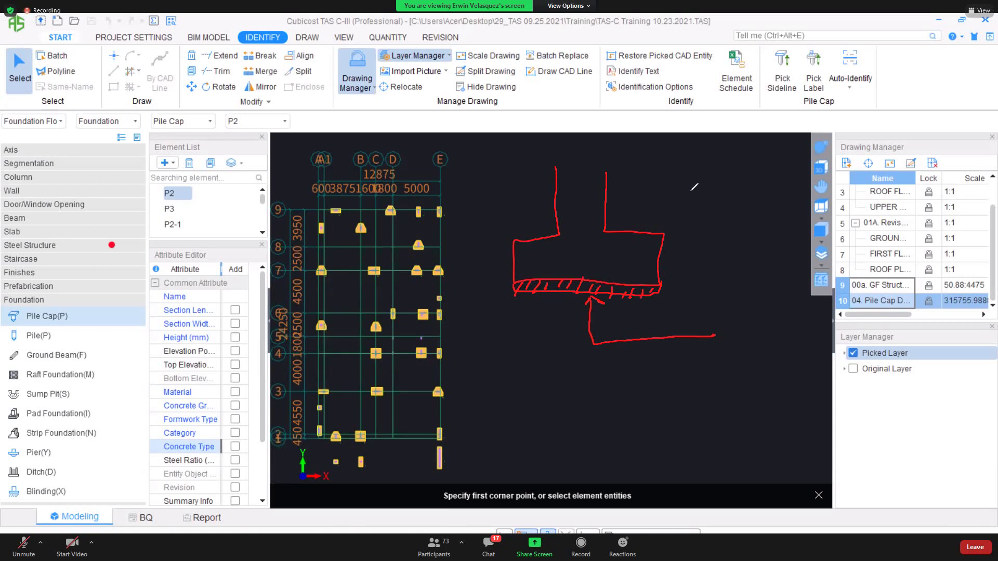
mouse_move(515, 282)
left_mouse_down()
mouse_move(519, 293)
mouse_move(664, 292)
left_mouse_up()
left_click_drag(612, 287, 530, 277)
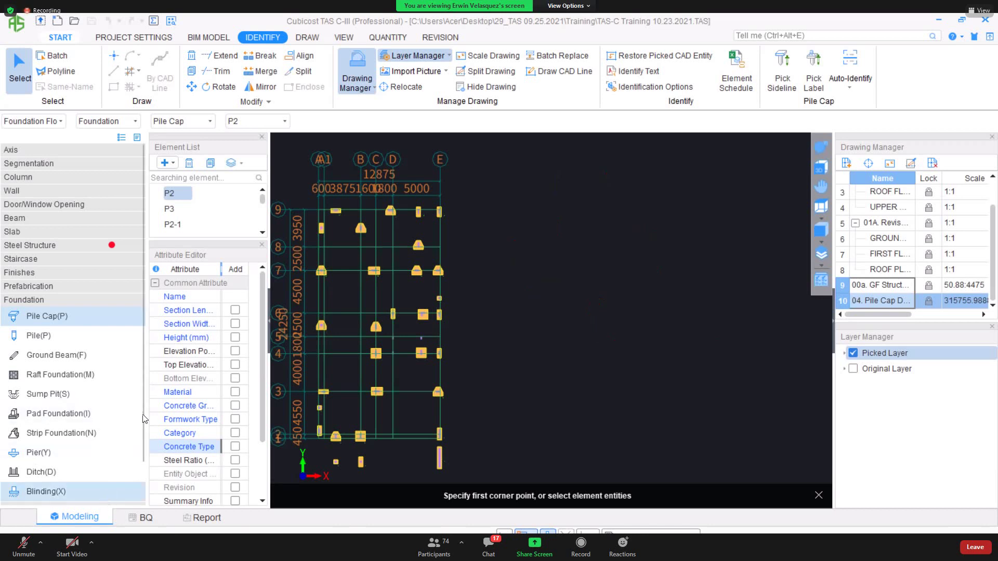
Create a Blinding element named Lean Concrete with a thickness of 50 mm.
key("x")
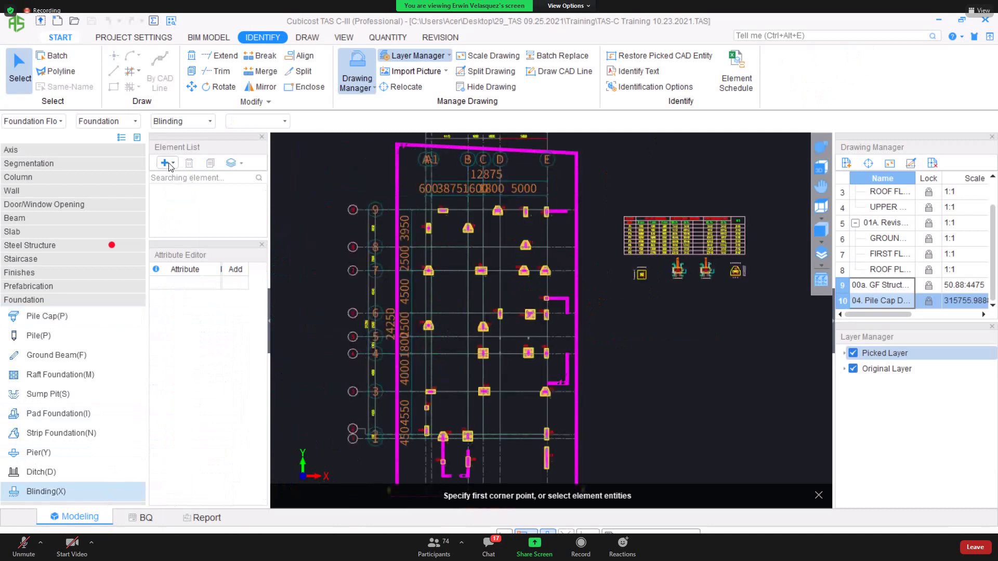
left_click(176, 198)
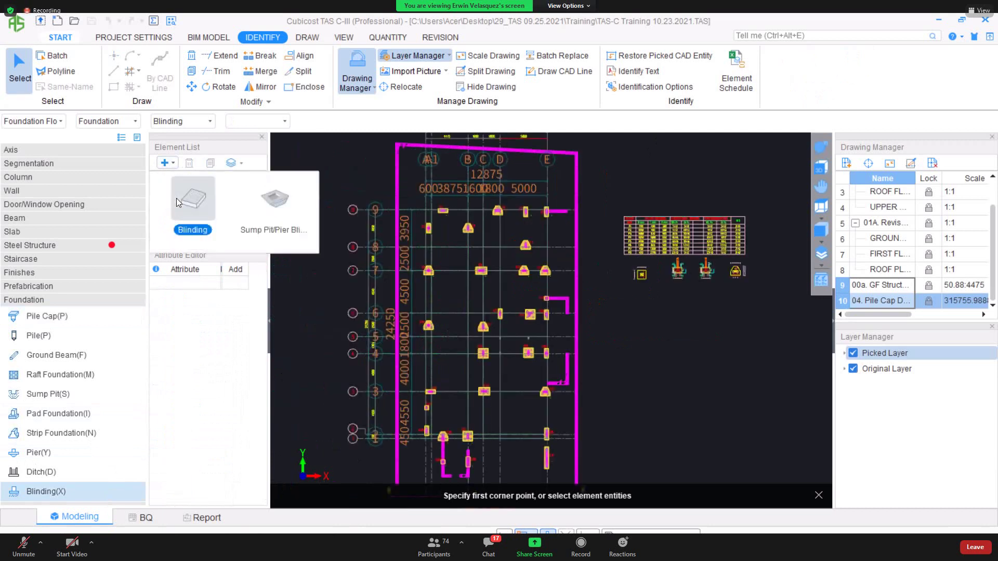
left_click(176, 198)
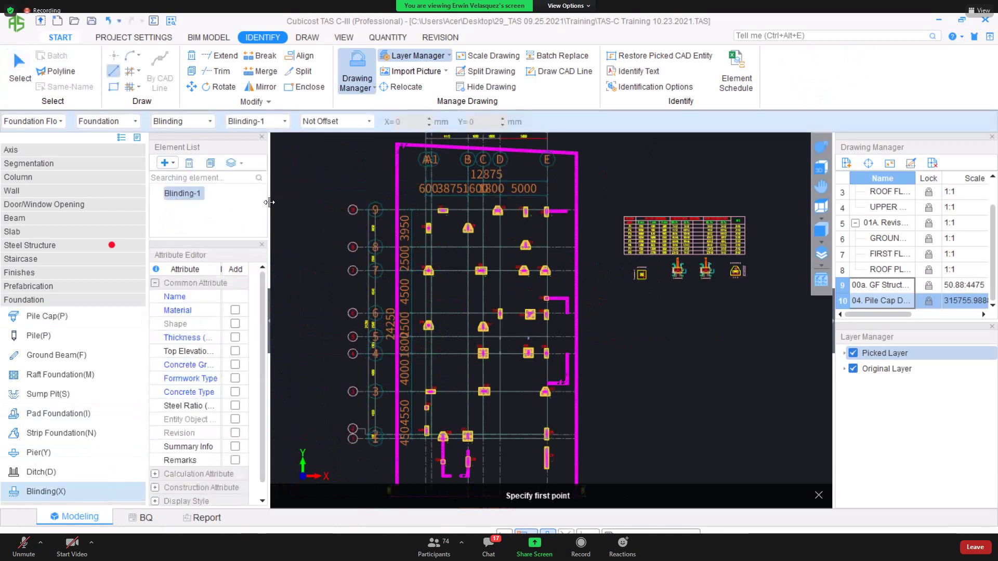
left_click(300, 294)
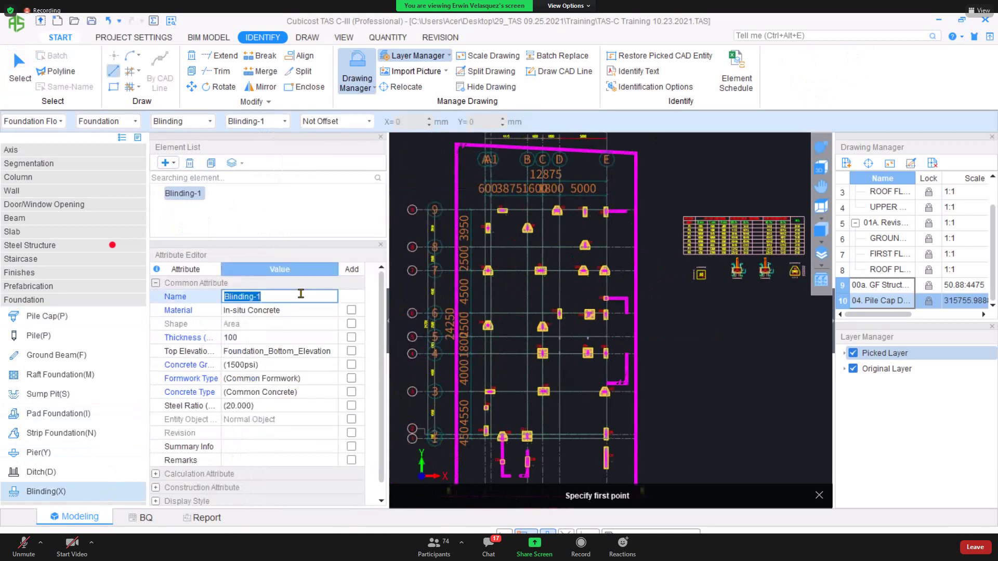
type("Lean Concrete")
key("Return")
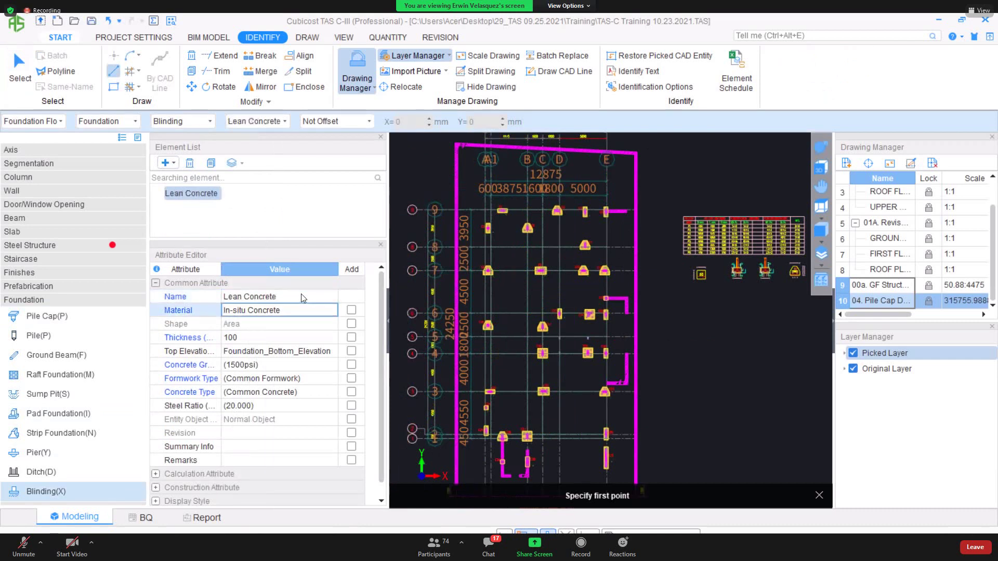
left_click(269, 335)
type("50")
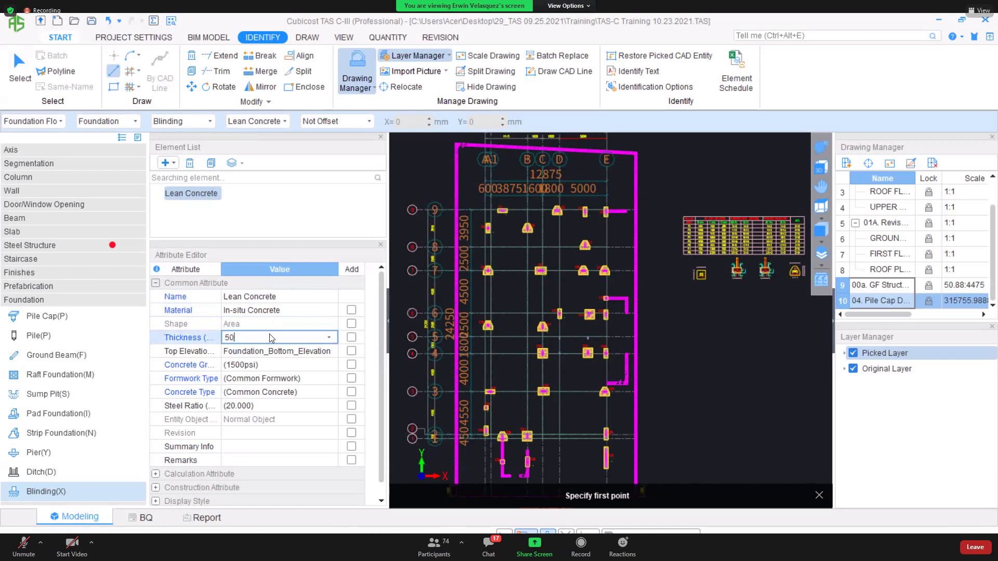
key("Return")
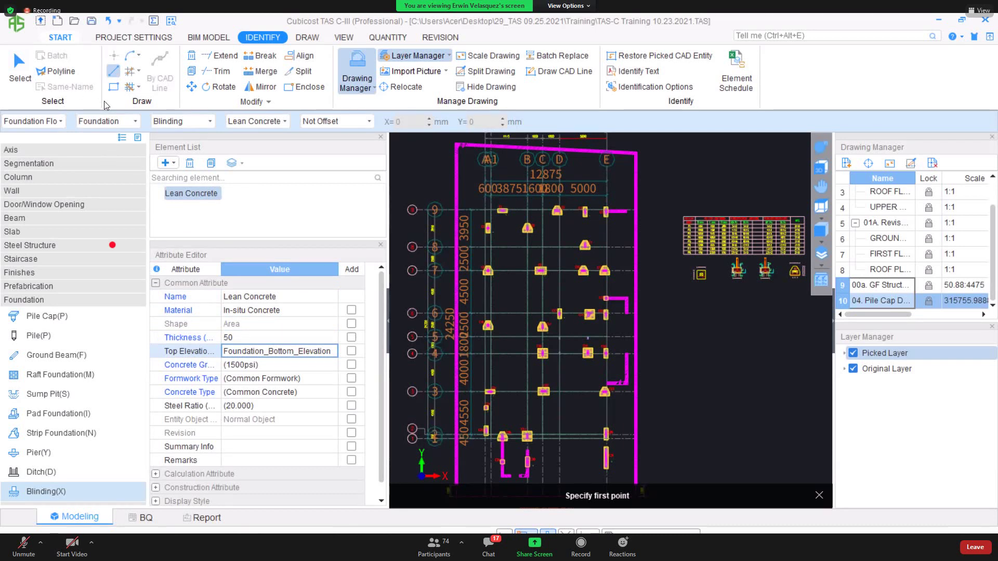
Auto-arrange the Lean Concrete blinding beneath all pile caps on the plan with an extension of 25 mm.
left_click(136, 90)
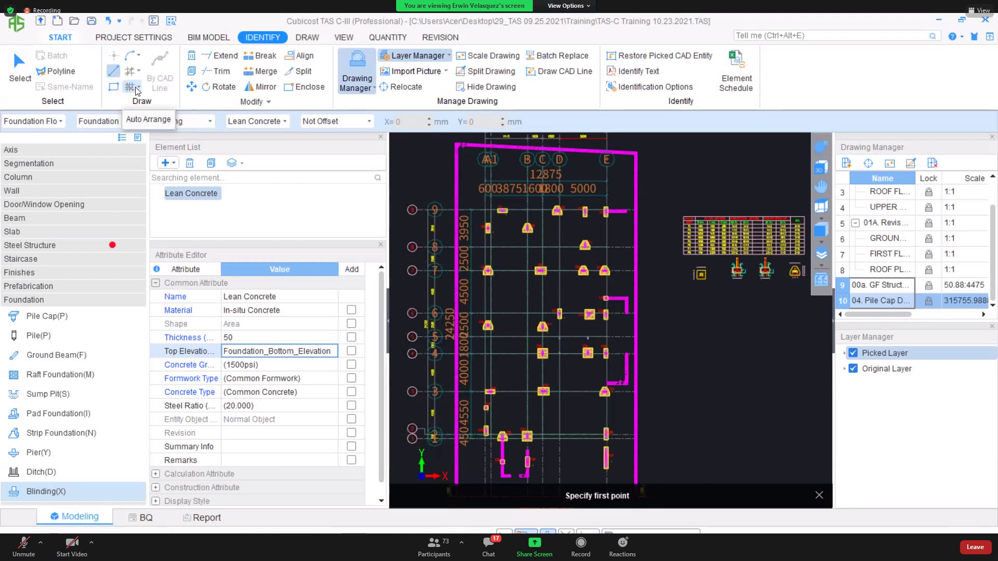
left_click(136, 88)
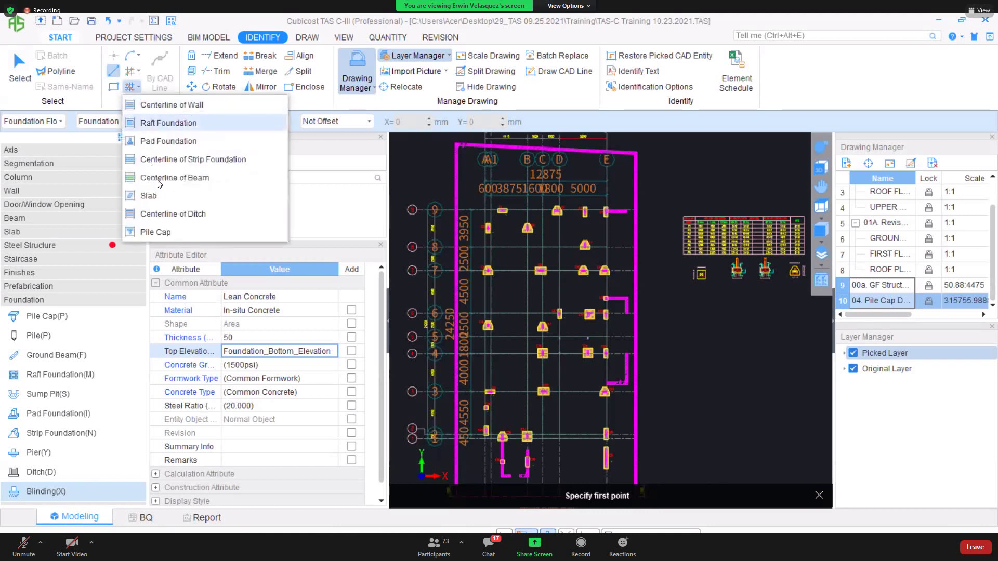
left_click(176, 235)
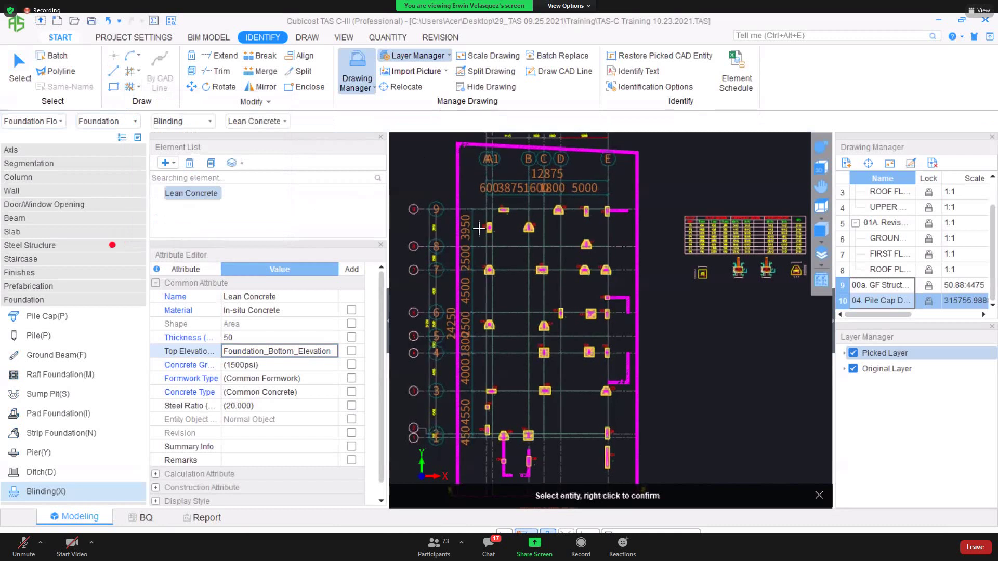
left_click_drag(603, 383, 676, 474)
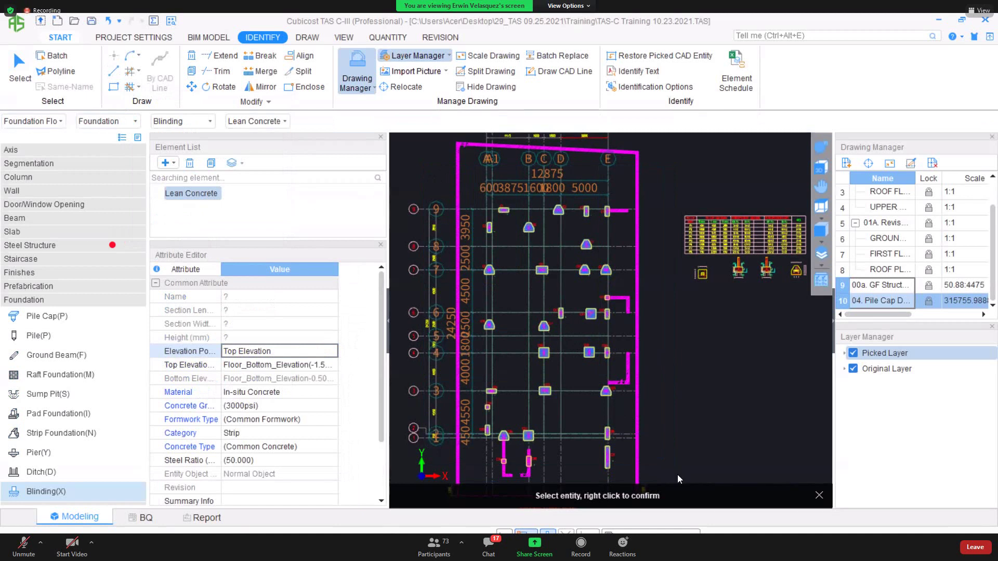
right_click(677, 475)
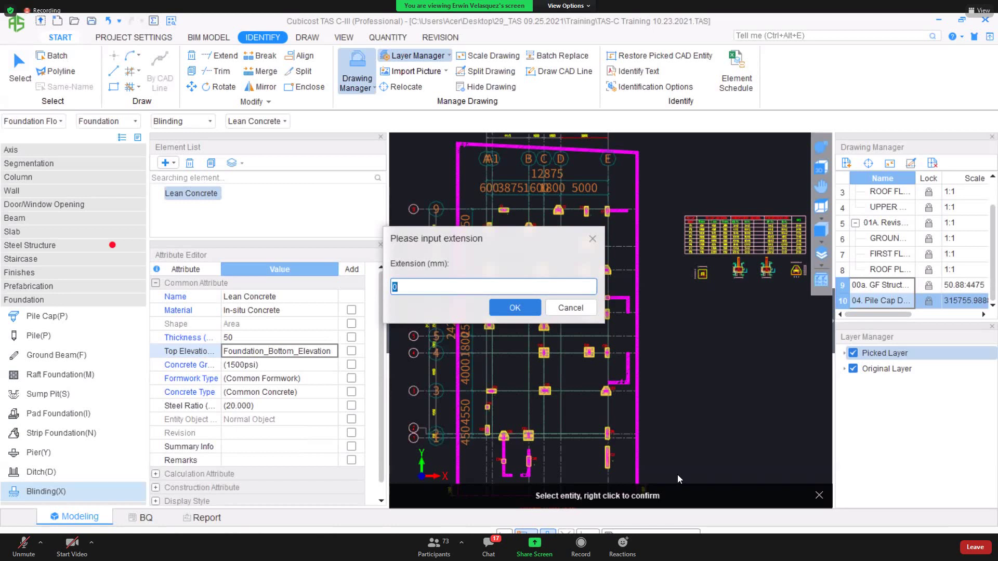
type("25")
key("Return")
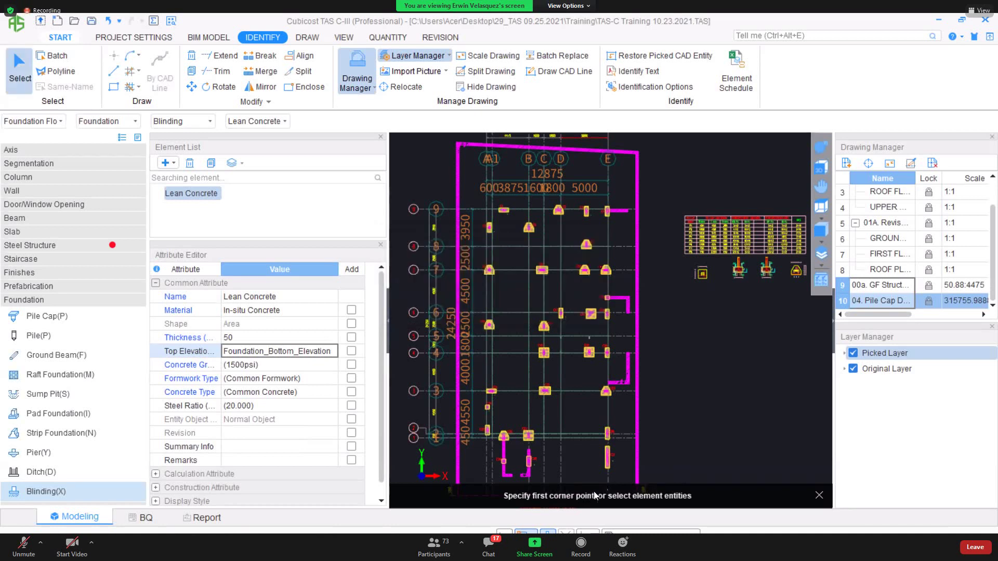
Inspect the blinding beneath the P3 pile cap at column C17 in 3D and return to the plan view.
scroll(545, 325, "up", 5)
scroll(530, 354, "up", 2)
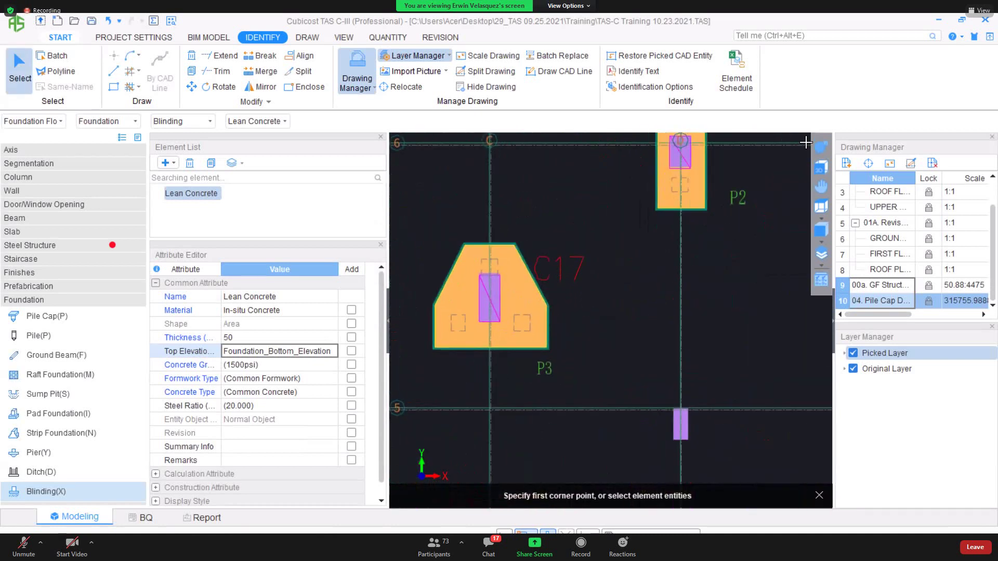
left_click(820, 147)
left_click_drag(671, 270, 410, 389)
scroll(450, 370, "up", 2)
scroll(550, 357, "up", 3)
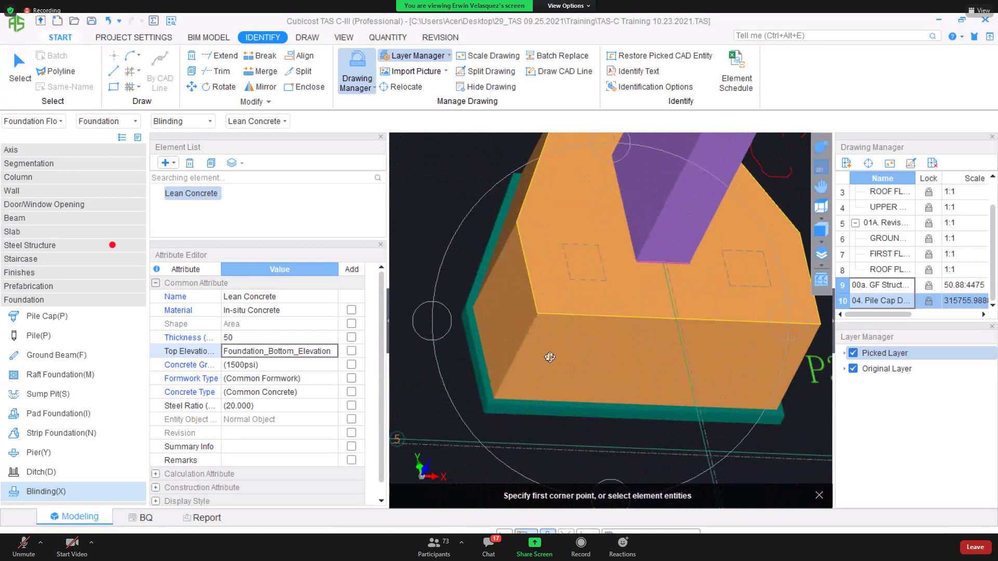
scroll(488, 347, "up", 4)
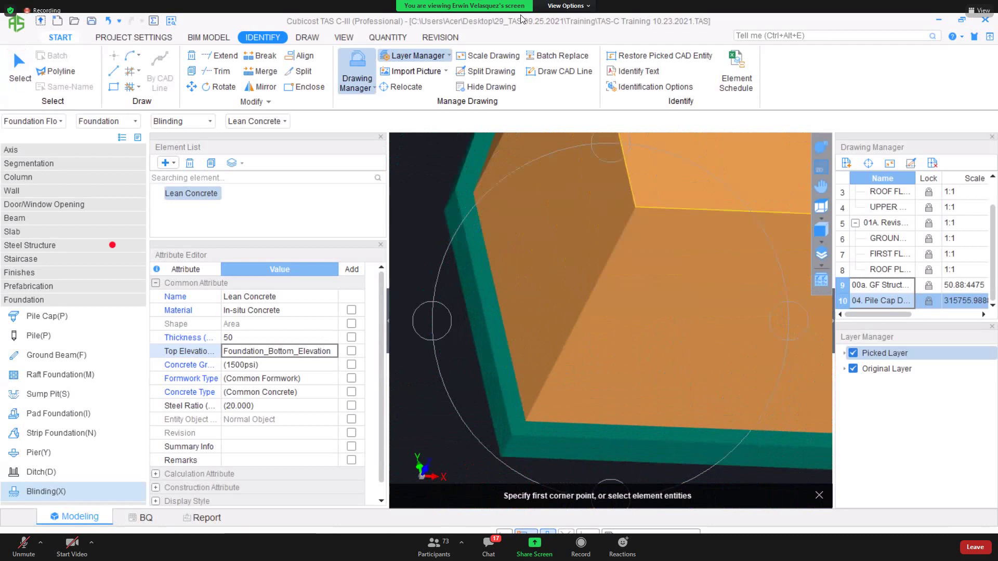
mouse_move(483, 285)
left_mouse_down()
mouse_move(492, 260)
mouse_move(524, 242)
mouse_move(519, 263)
mouse_move(535, 259)
mouse_move(534, 247)
mouse_move(537, 260)
mouse_move(535, 248)
mouse_move(580, 255)
left_mouse_up()
key("ctrl+Return")
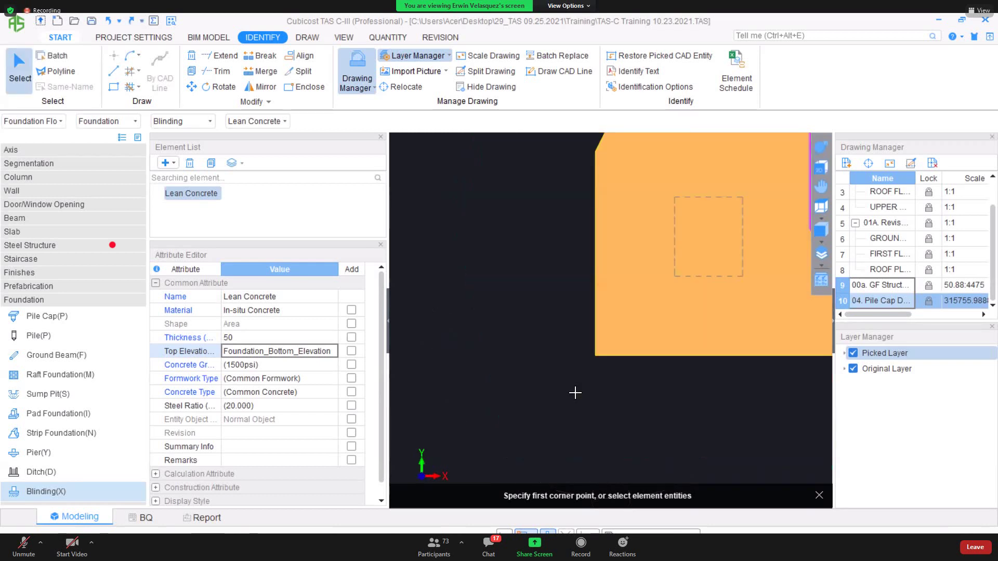
Delete the Lean Concrete blinding from the element list.
left_click(189, 163)
scroll(523, 287, "down", 4)
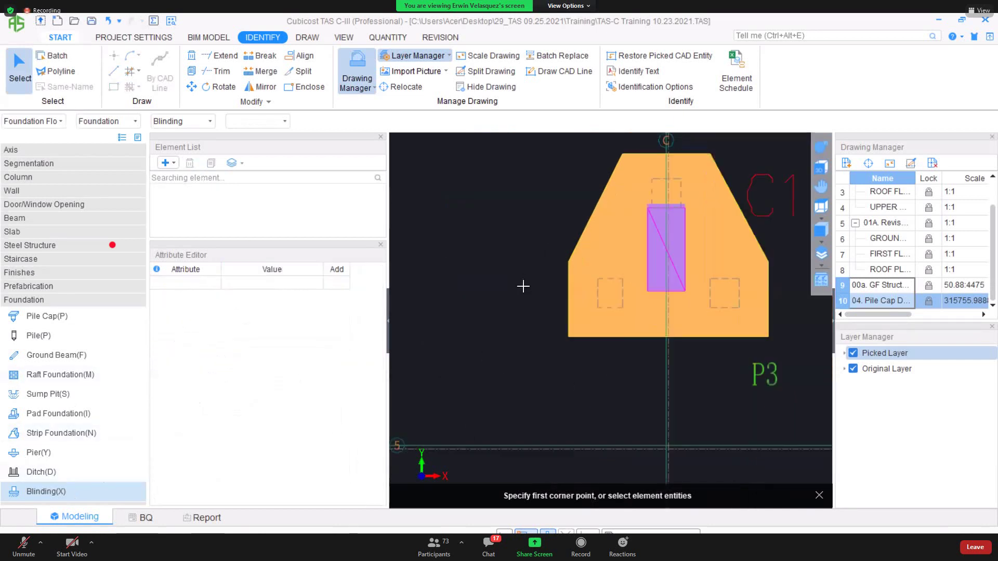
scroll(525, 286, "down", 6)
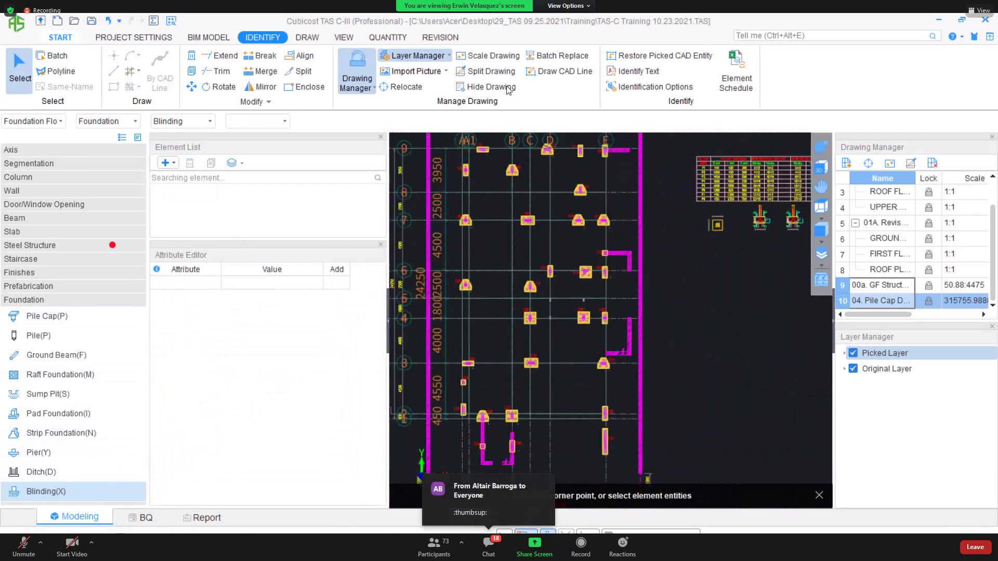
Create a new Blinding element and name it Lean Concrete.
left_click(174, 163)
left_click(188, 211)
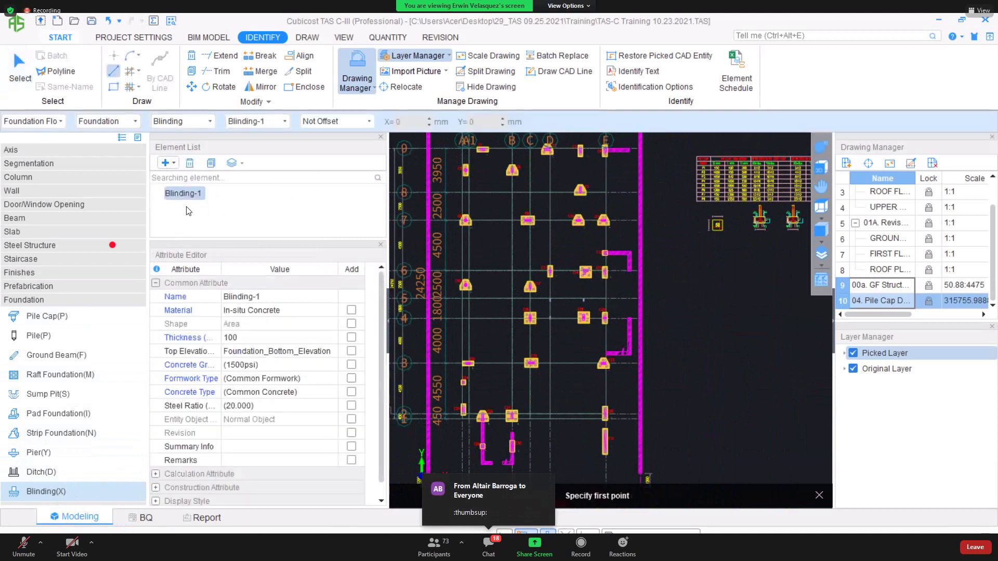
left_click(258, 298)
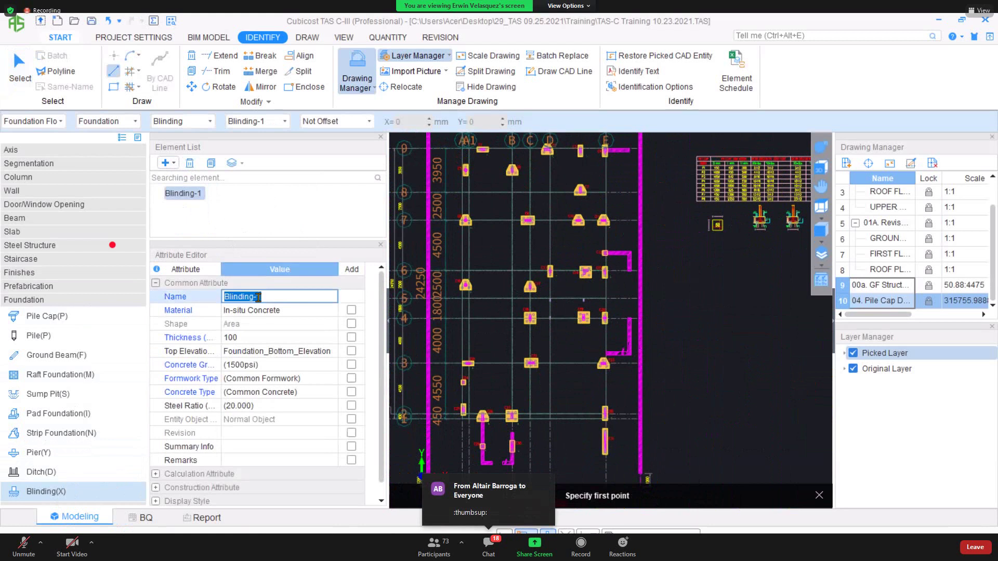
type("Lera")
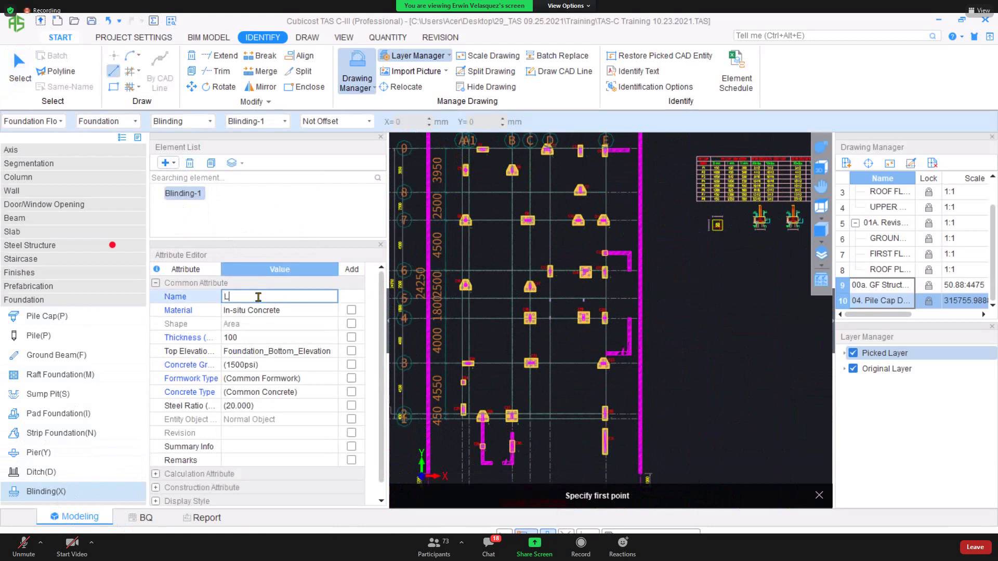
key("BackSpace")
key("BackSpace")
type("an cpo")
key("BackSpace")
key("BackSpace")
key("BackSpace")
type("Clo")
key("BackSpace")
key("BackSpace")
type("oncte")
key("BackSpace")
key("BackSpace")
type("rete")
key("Return")
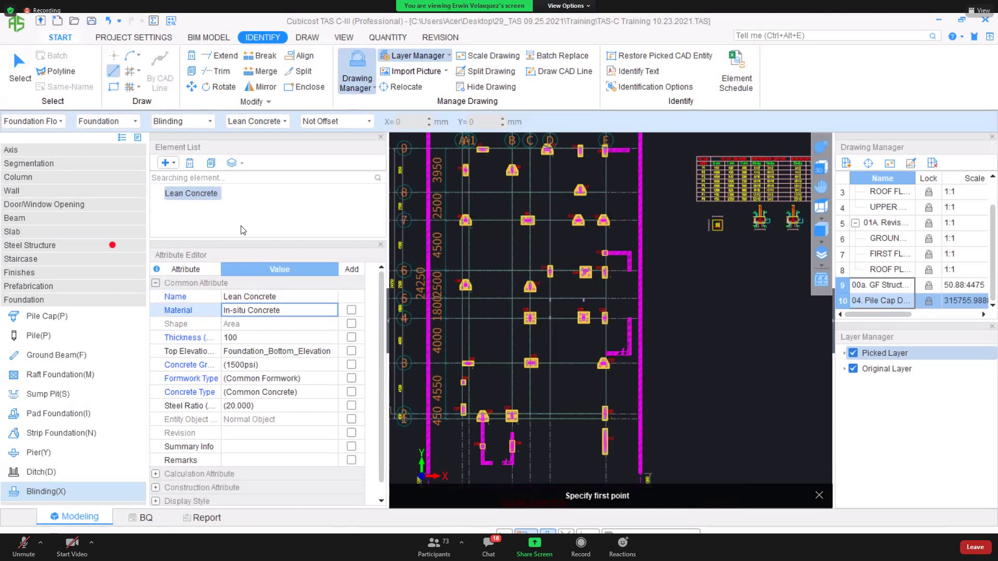
Set the thickness of the Lean Concrete blinding to 50 mm.
left_click(249, 339)
left_click(248, 338)
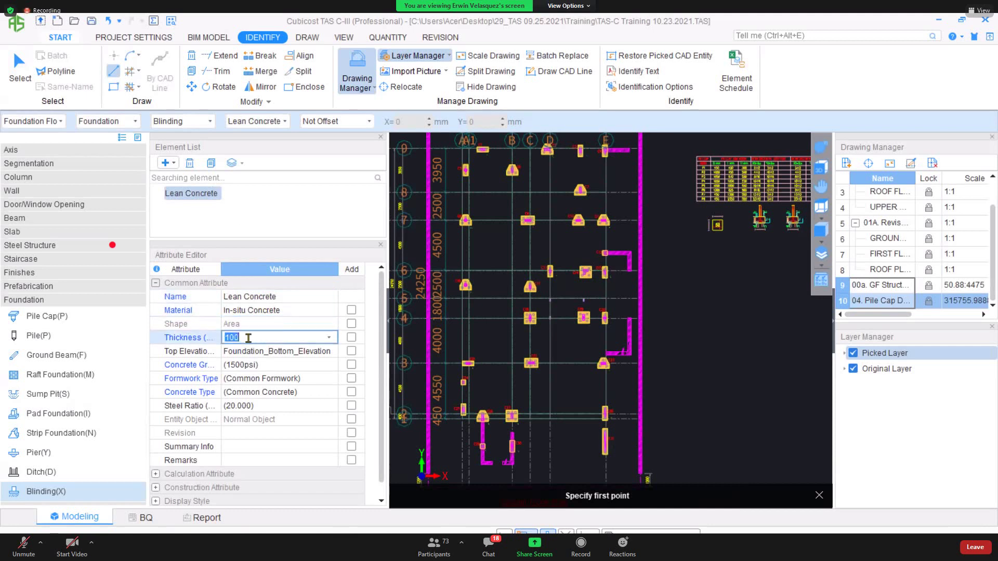
type("50")
key("Return")
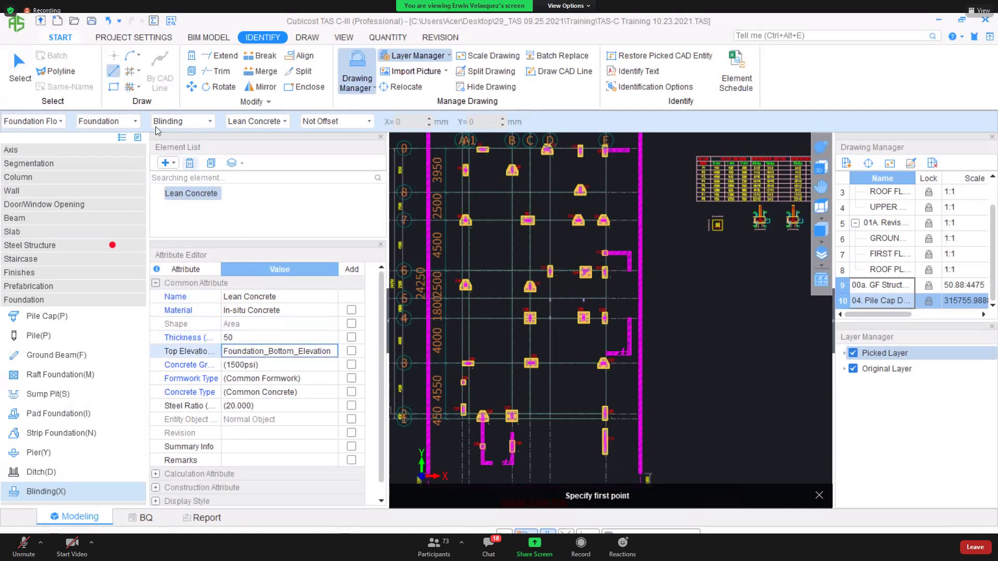
Auto-arrange the Lean Concrete blinding by Pile Cap under all pile caps on the plan, with a 25 mm extension.
left_click(138, 87)
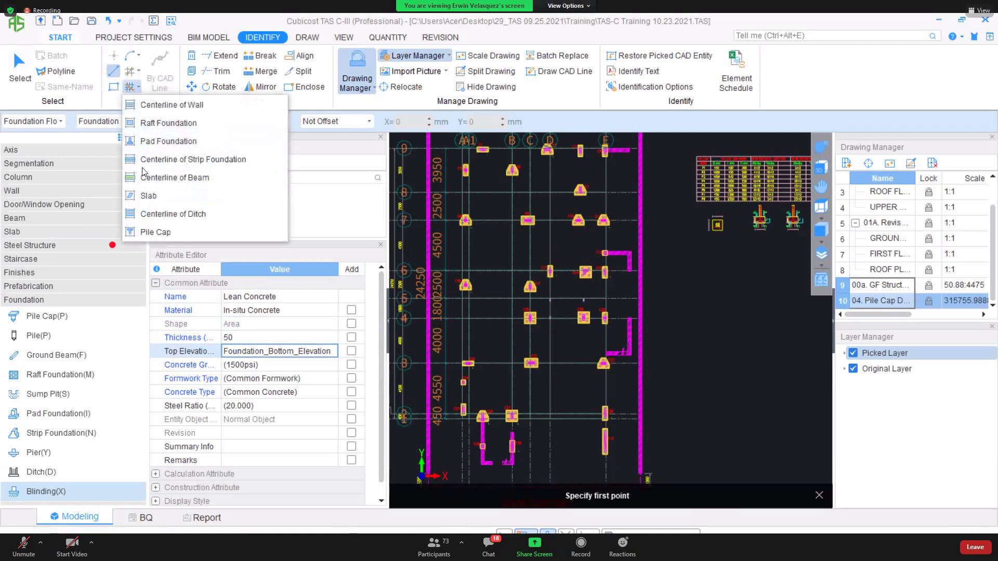
left_click(160, 233)
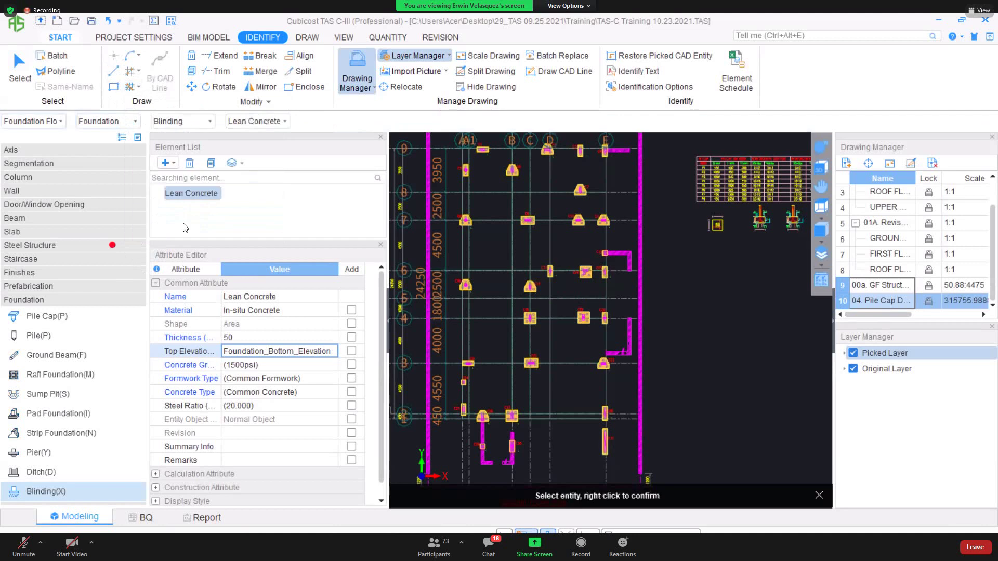
middle_click_drag(406, 204, 421, 208)
scroll(421, 208, "down", 2)
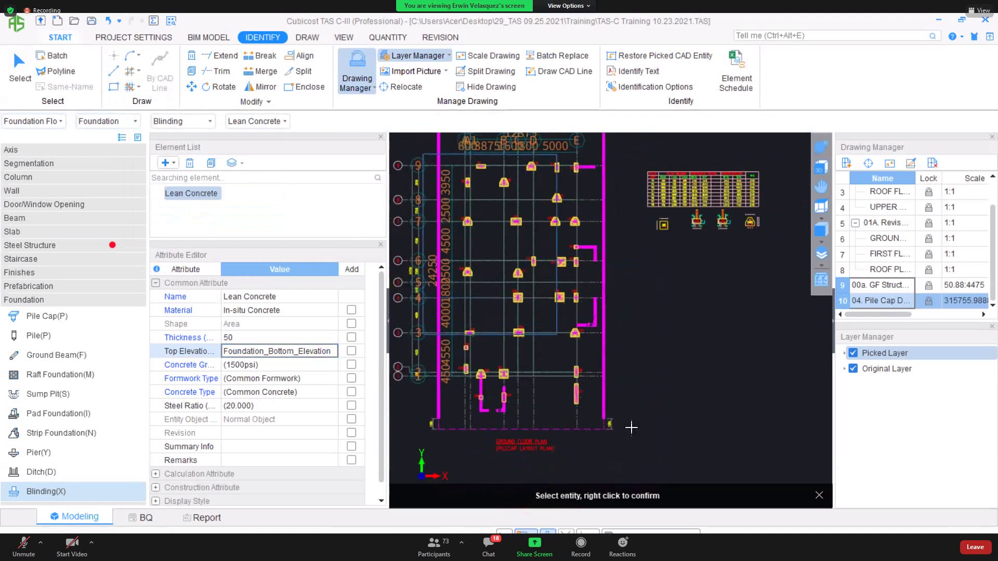
left_click_drag(422, 154, 649, 447)
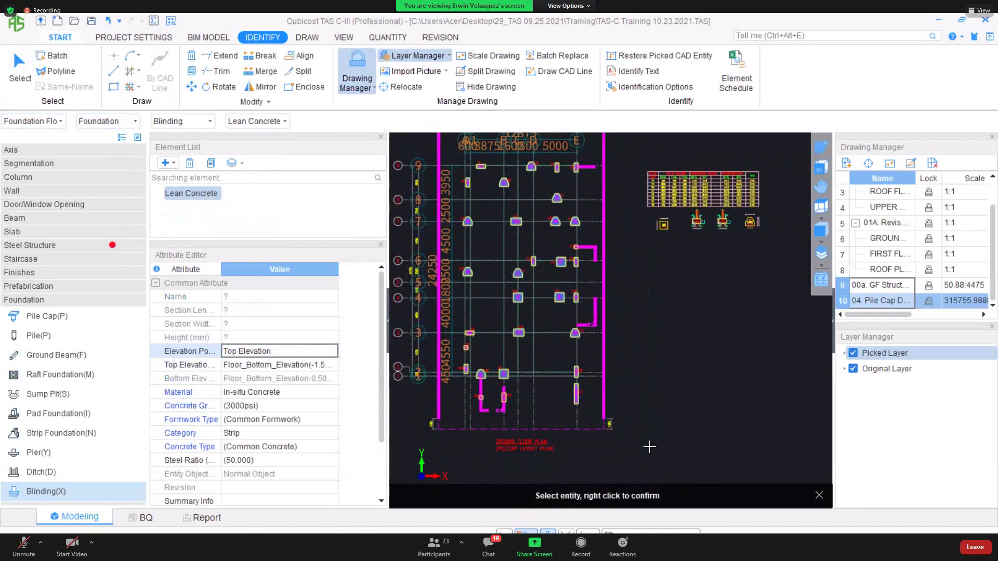
right_click(650, 447)
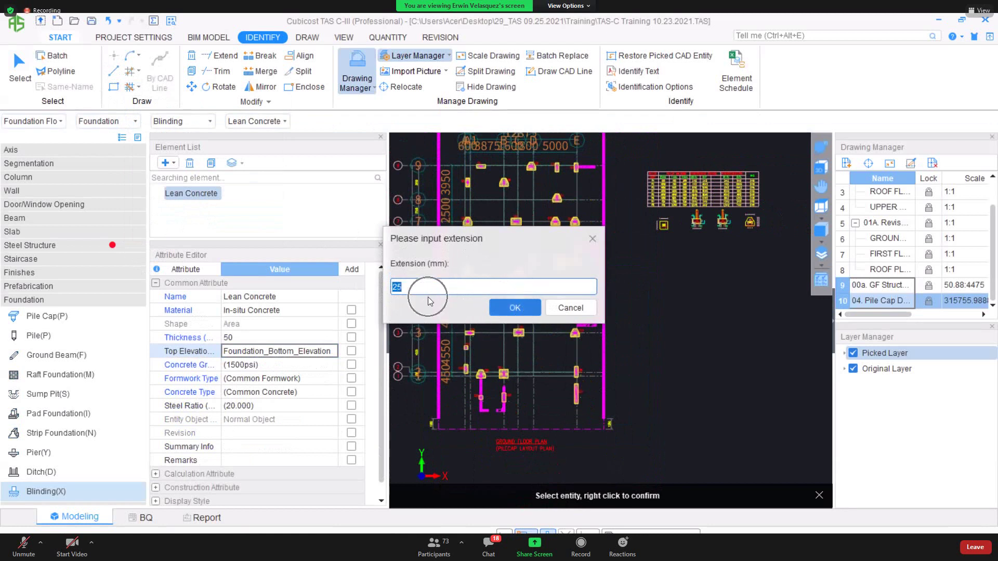
left_click(498, 307)
Inspect the blinding beneath the P6 pile cap near grid C/3 and the whole foundation layout in 3D.
scroll(500, 323, "up", 5)
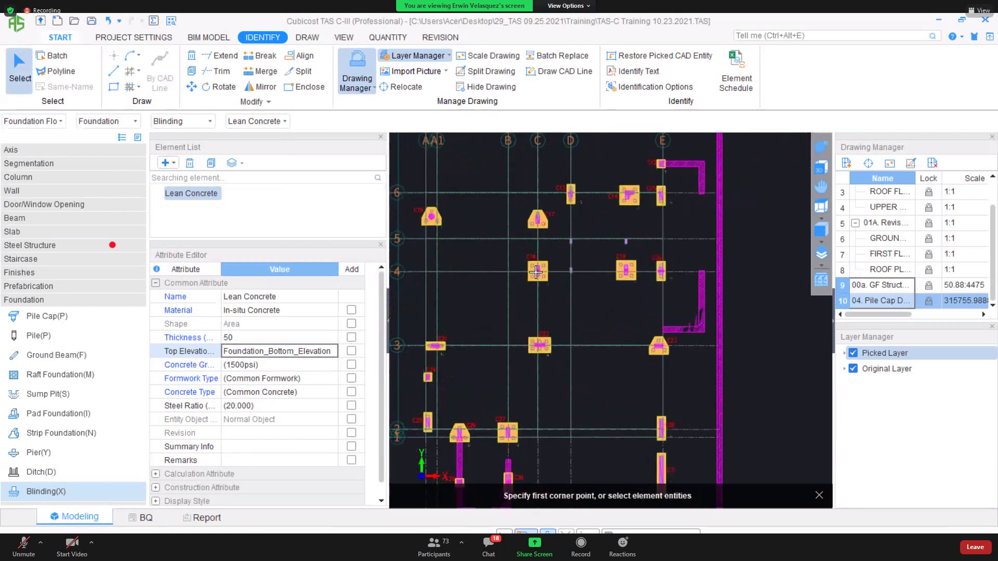
left_click(821, 147)
left_click_drag(810, 156, 780, 130)
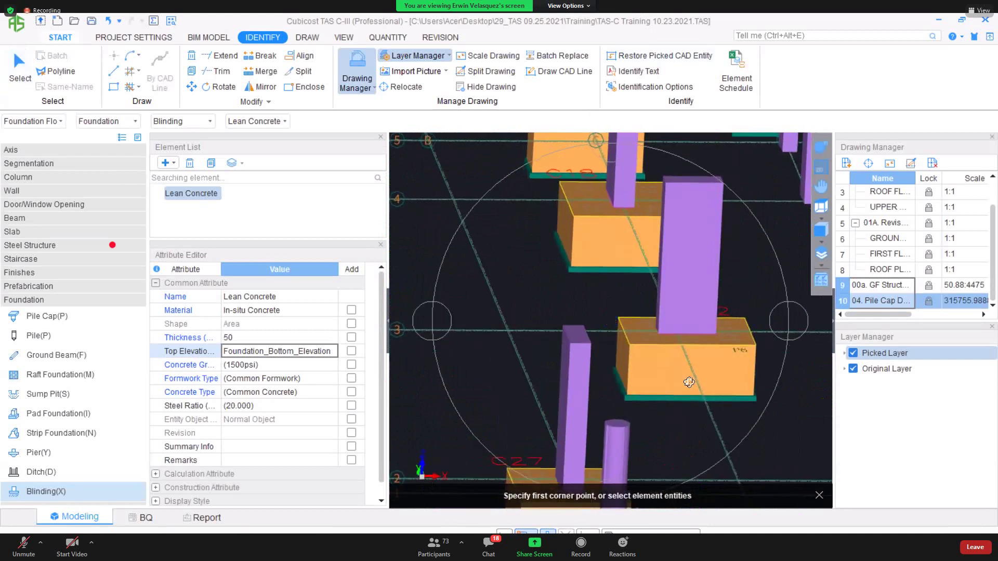
scroll(588, 384, "up", 4)
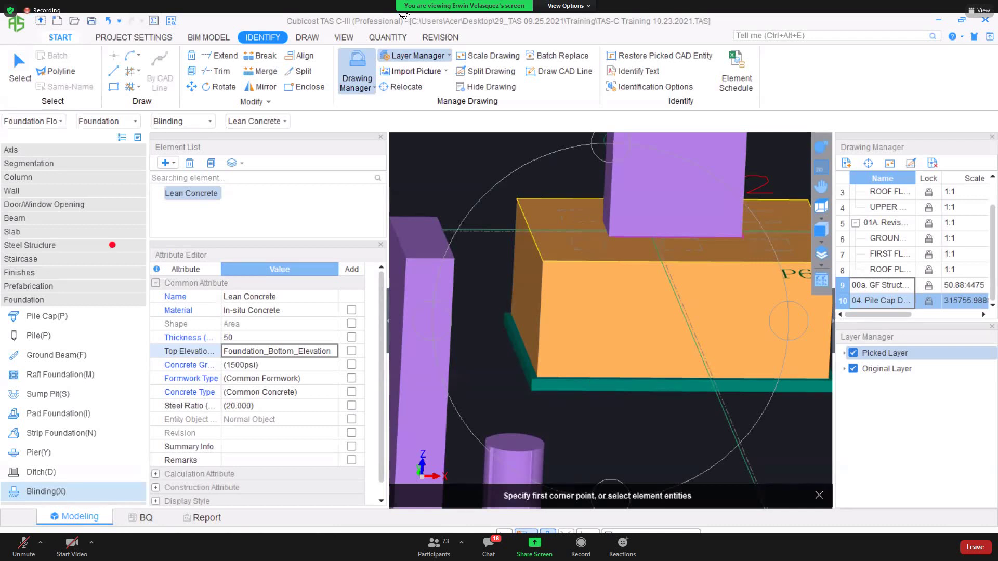
scroll(598, 298, "down", 5)
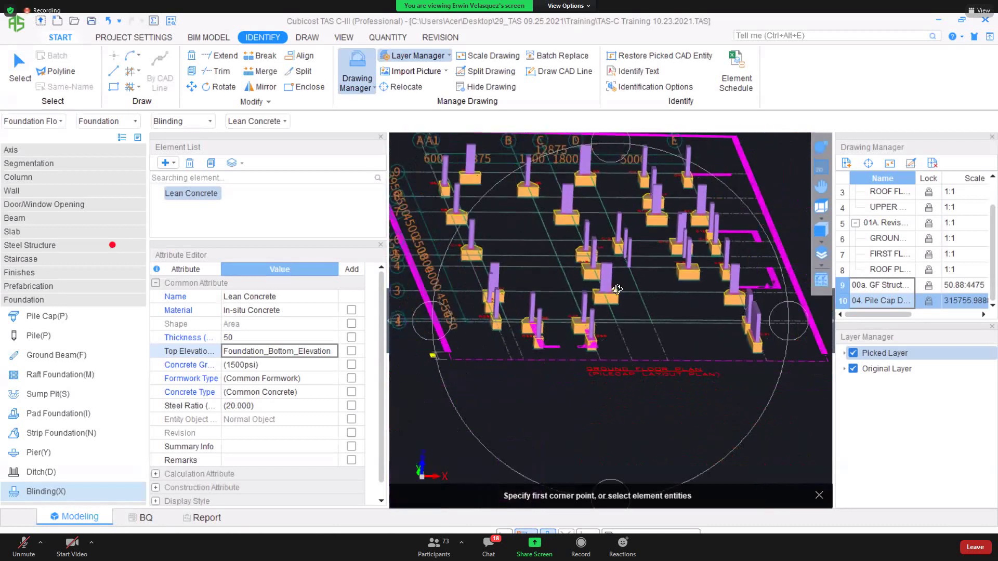
scroll(620, 303, "down", 3)
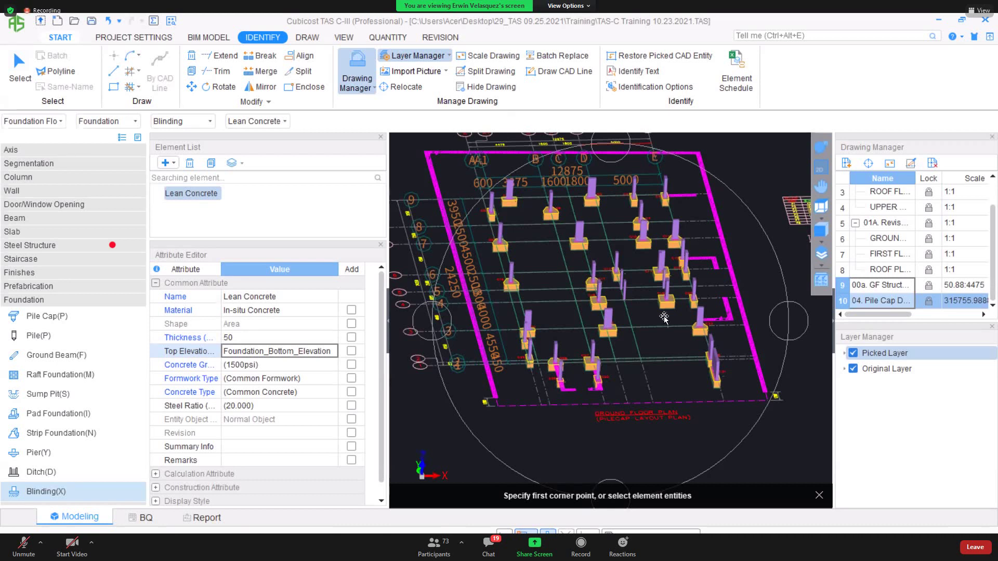
Switch to PowerPoint to review the Training Arrangement slide and return to the Cubicost TAS model.
key("alt+Tab")
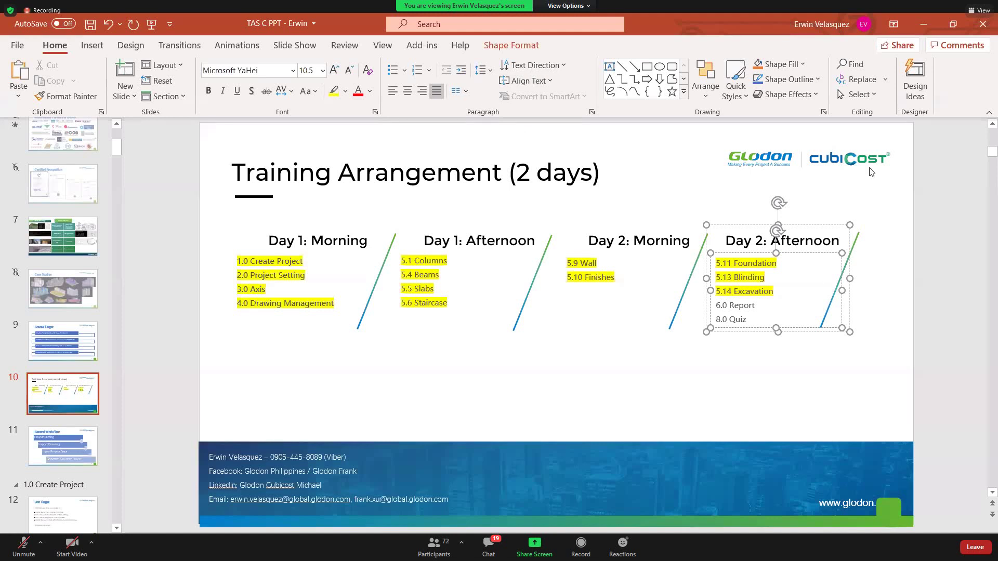
key("alt+Tab")
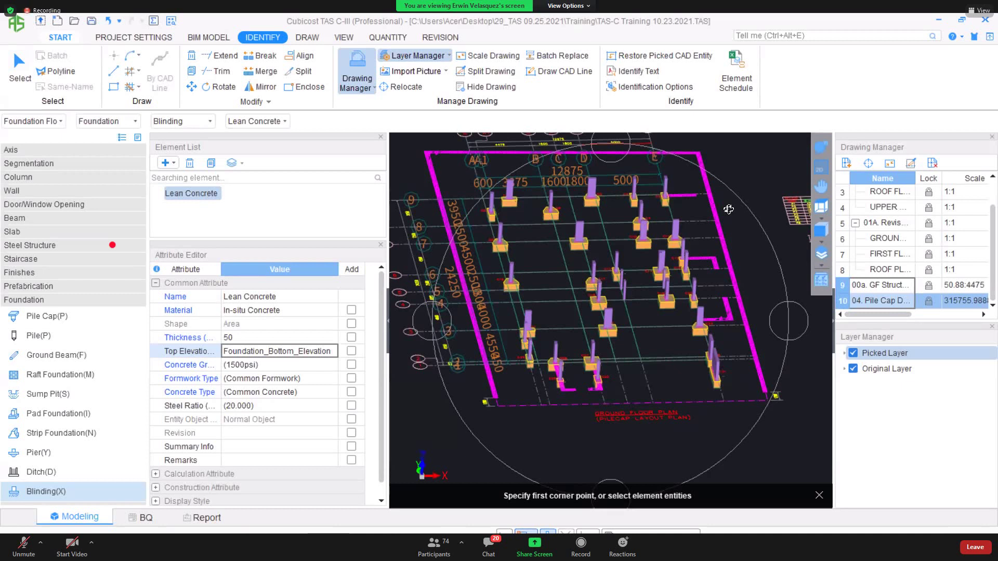
Open the Auto Generate Excavation settings for the Lean Concrete blinding.
scroll(580, 338, "up", 5)
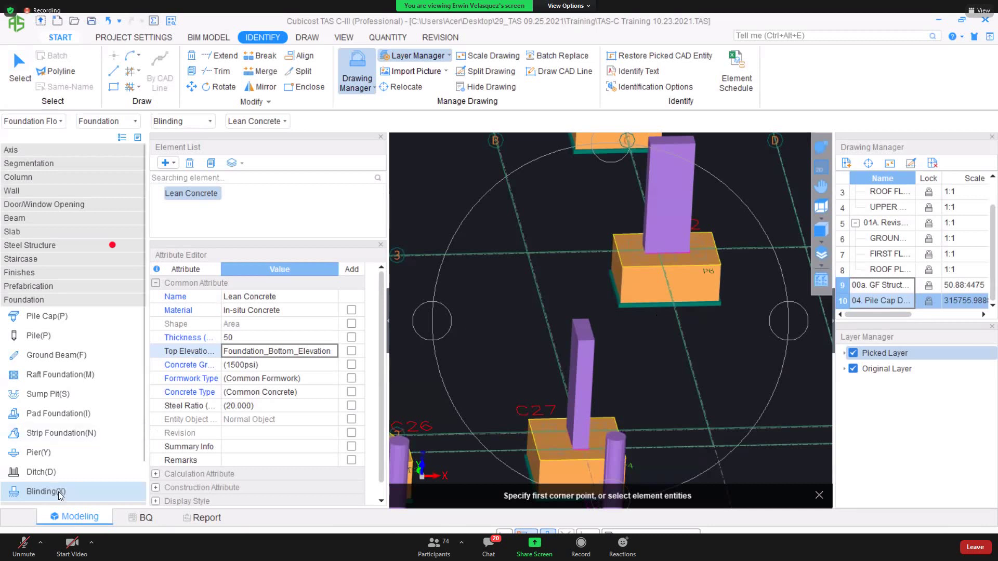
scroll(58, 491, "down", 2)
left_click(71, 462)
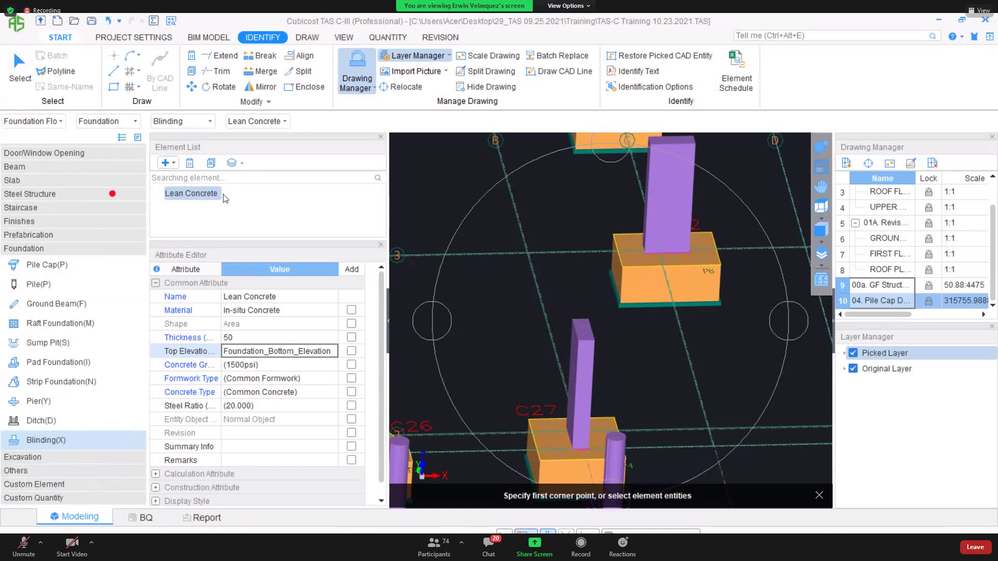
left_click(307, 37)
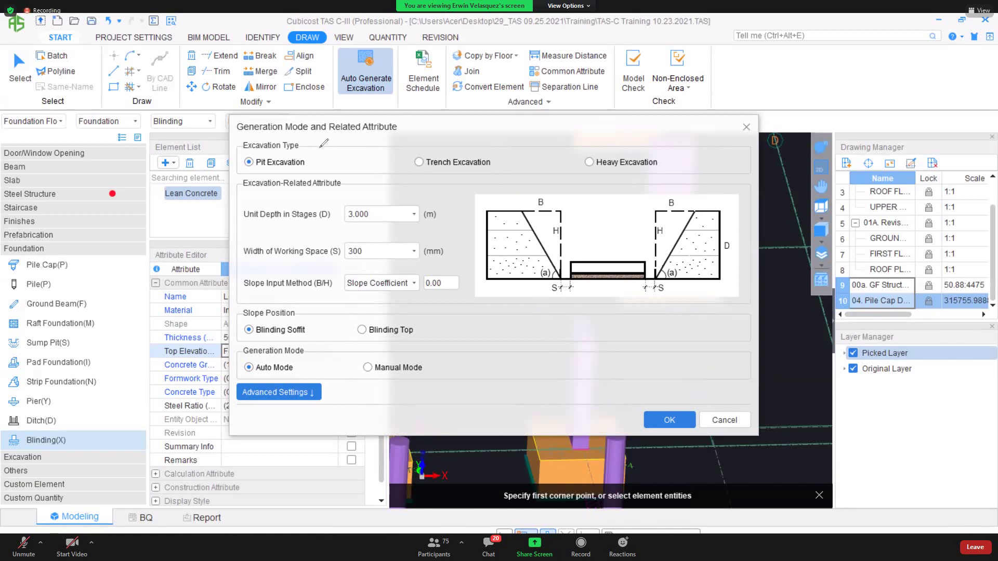
left_click_drag(316, 156, 345, 156)
left_click_drag(371, 133, 367, 163)
left_click_drag(383, 147, 381, 166)
left_click_drag(383, 141, 384, 151)
mouse_move(316, 165)
left_mouse_down()
mouse_move(315, 178)
mouse_move(330, 177)
left_mouse_up()
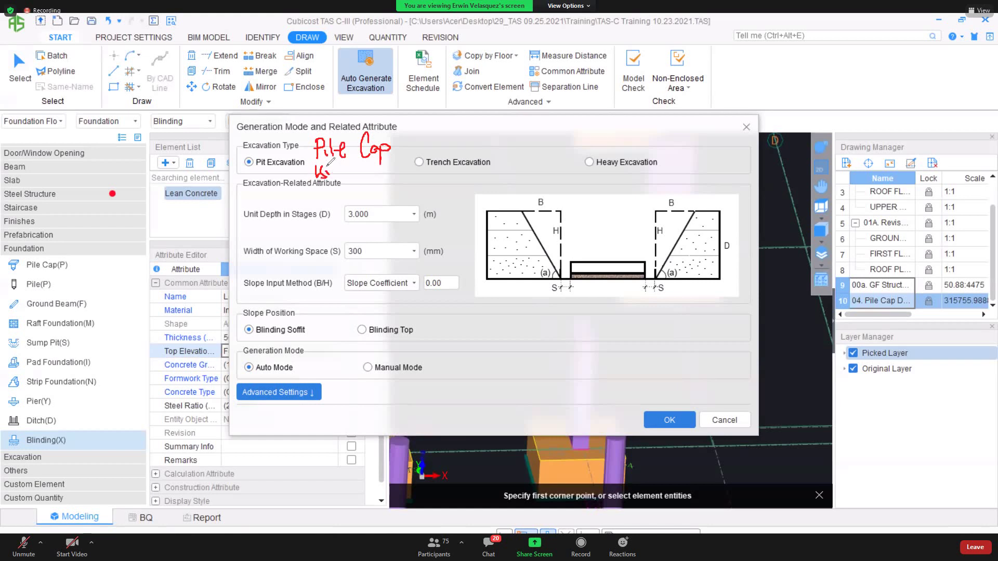
mouse_move(248, 165)
left_mouse_down()
mouse_move(309, 166)
mouse_move(304, 148)
mouse_move(248, 151)
mouse_move(242, 165)
mouse_move(259, 173)
left_mouse_up()
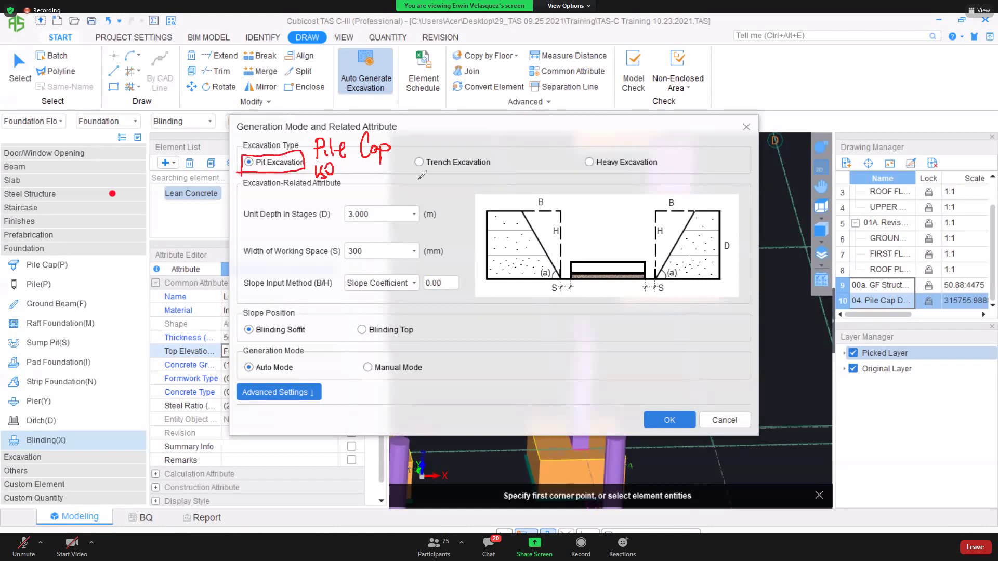
mouse_move(411, 154)
left_mouse_down()
mouse_move(415, 177)
mouse_move(464, 155)
mouse_move(497, 175)
mouse_move(420, 181)
left_mouse_up()
mouse_move(436, 135)
left_mouse_down()
mouse_move(483, 131)
mouse_move(477, 141)
mouse_move(495, 137)
mouse_move(518, 150)
mouse_move(520, 139)
left_mouse_up()
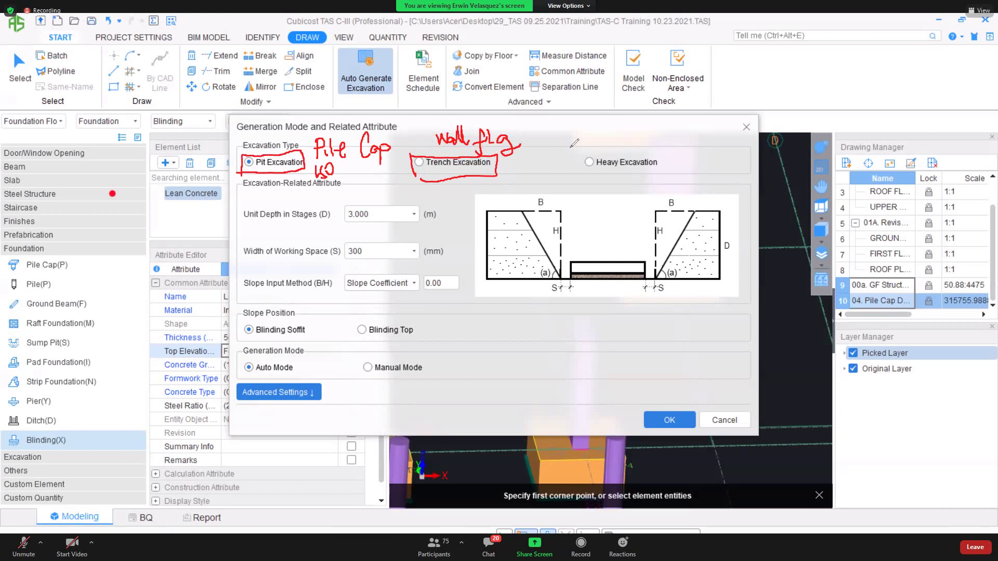
mouse_move(580, 191)
left_mouse_down()
mouse_move(582, 151)
mouse_move(673, 158)
mouse_move(673, 172)
mouse_move(578, 172)
left_mouse_up()
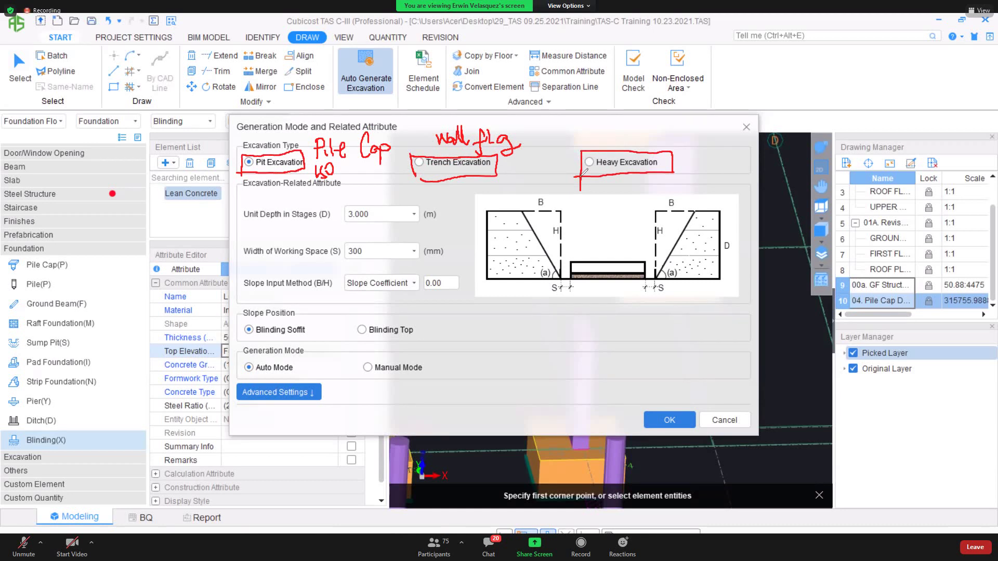
mouse_move(623, 129)
left_mouse_down()
mouse_move(623, 155)
mouse_move(635, 140)
left_mouse_up()
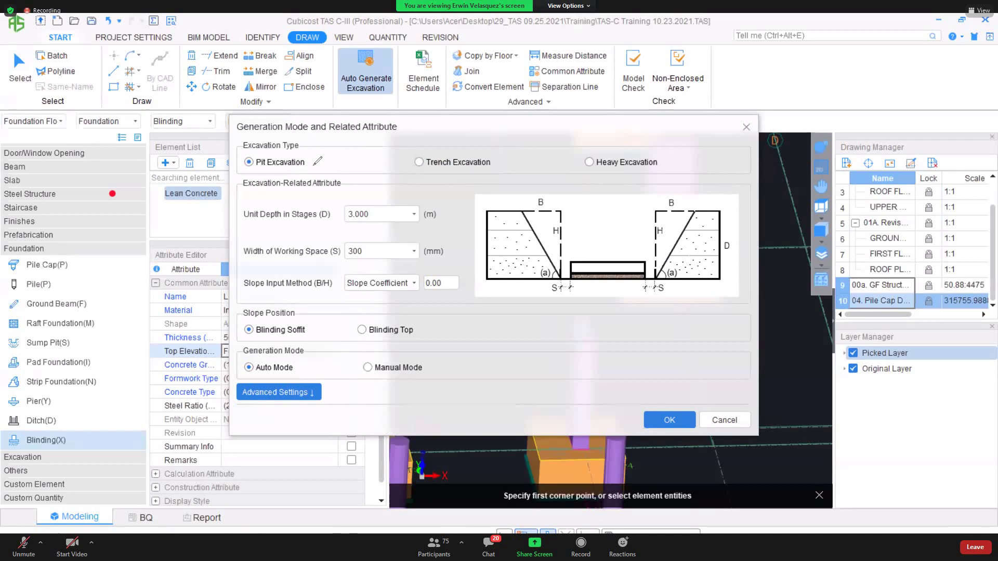
left_click_drag(312, 161, 322, 157)
left_click_drag(665, 160, 681, 150)
Compare the parameters of the Heavy, Pit and Trench Excavation types, leaving Pit Excavation selected.
left_click(591, 161)
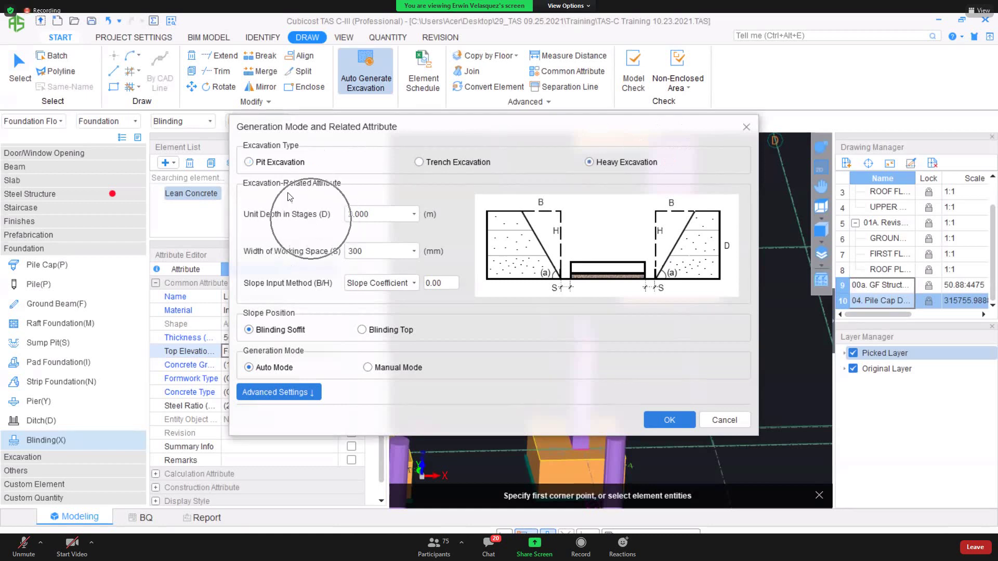
left_click(589, 163)
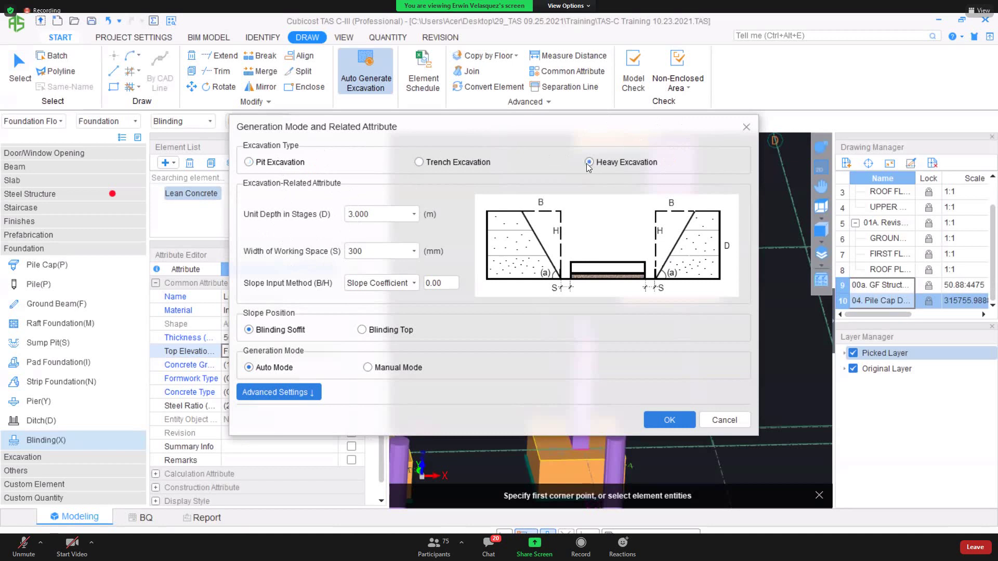
left_click(296, 163)
left_click(421, 162)
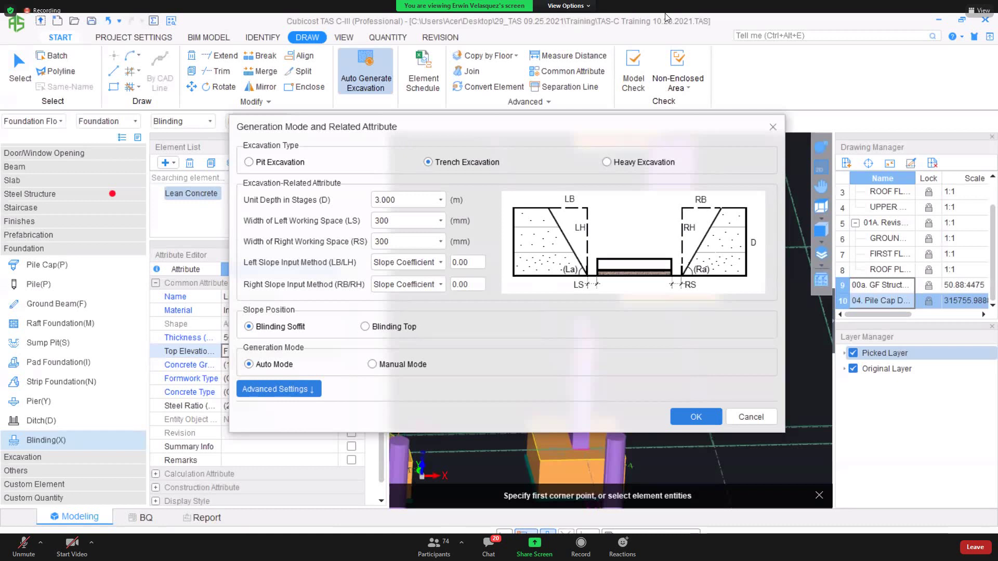
mouse_move(468, 134)
left_mouse_down()
mouse_move(717, 138)
mouse_move(721, 150)
mouse_move(459, 151)
mouse_move(567, 155)
left_mouse_up()
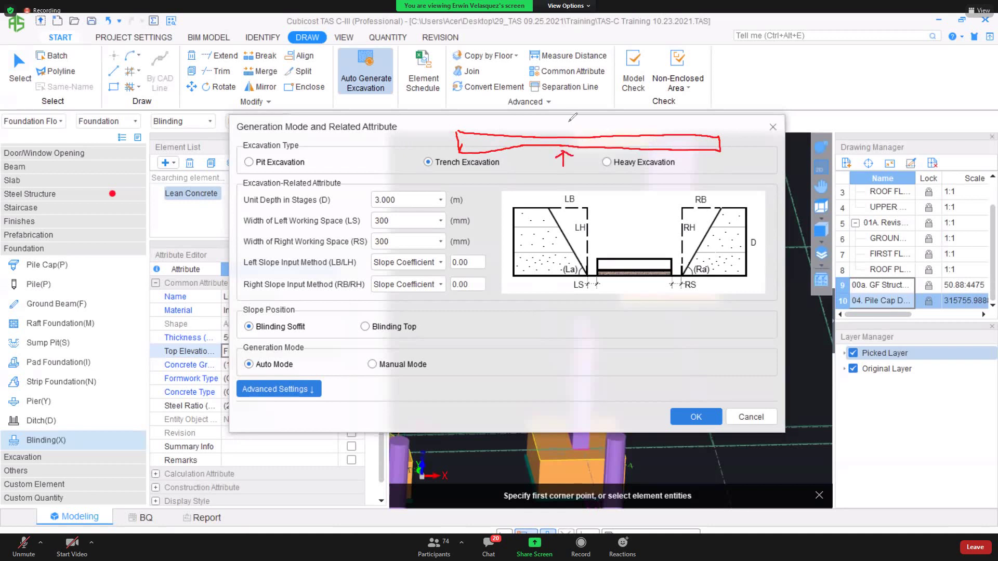
mouse_move(568, 119)
left_mouse_down()
mouse_move(568, 136)
mouse_move(573, 127)
left_mouse_up()
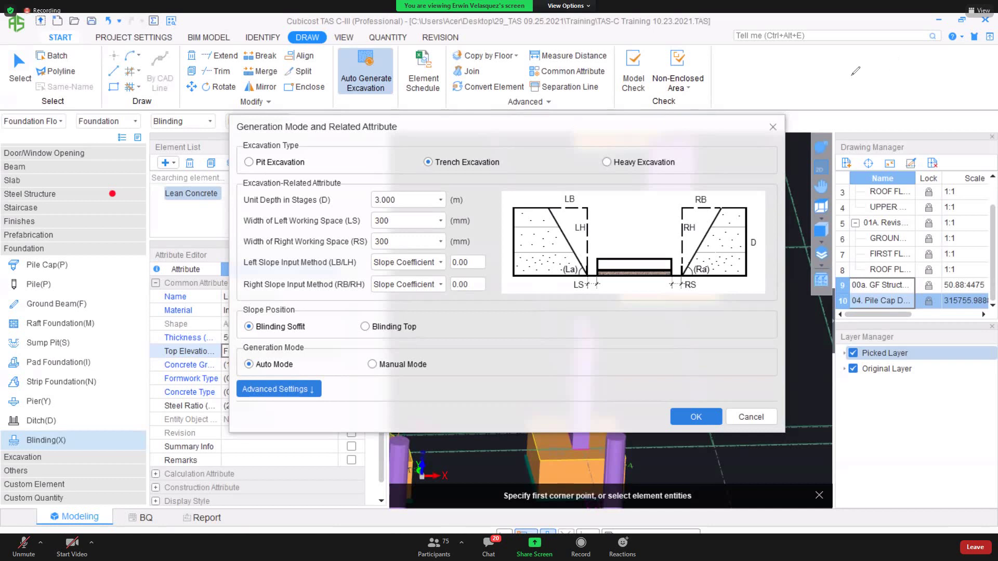
left_click(249, 163)
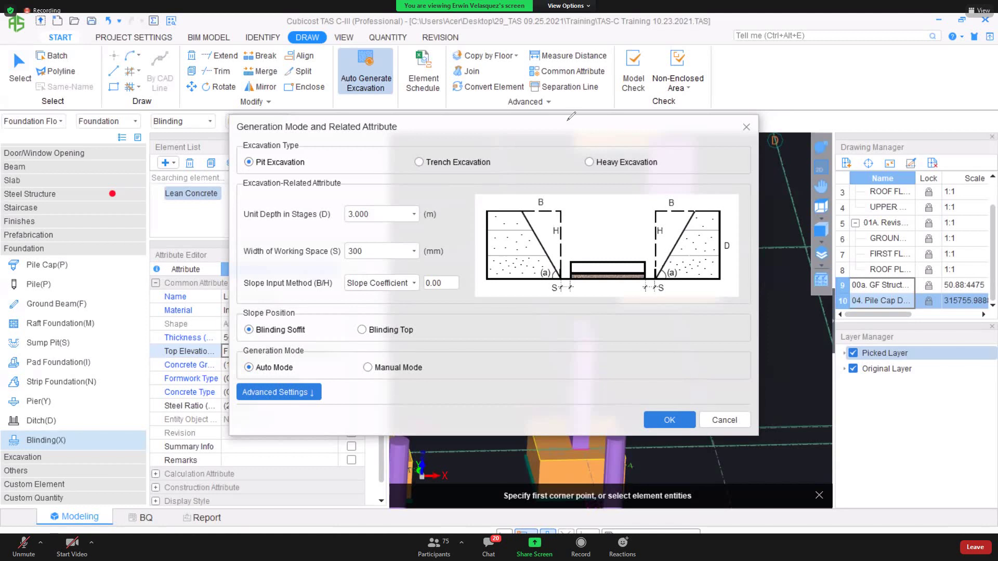
mouse_move(240, 187)
left_mouse_down()
mouse_move(248, 201)
mouse_move(242, 189)
left_mouse_up()
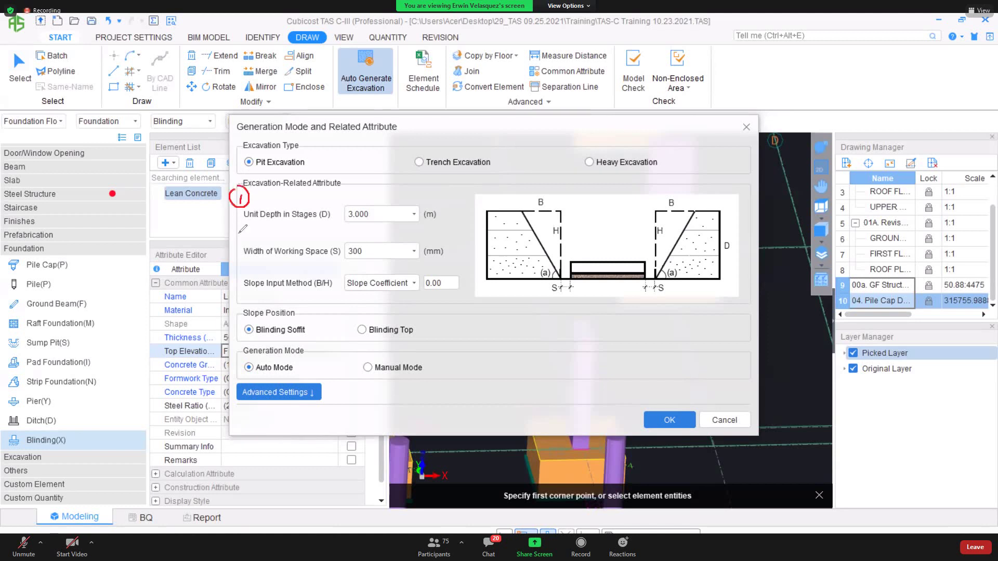
mouse_move(244, 235)
left_mouse_down()
mouse_move(234, 236)
mouse_move(250, 221)
left_mouse_up()
mouse_move(242, 255)
left_mouse_down()
mouse_move(253, 262)
mouse_move(244, 271)
left_mouse_up()
mouse_move(254, 254)
left_mouse_down()
mouse_move(232, 260)
mouse_move(254, 256)
left_mouse_up()
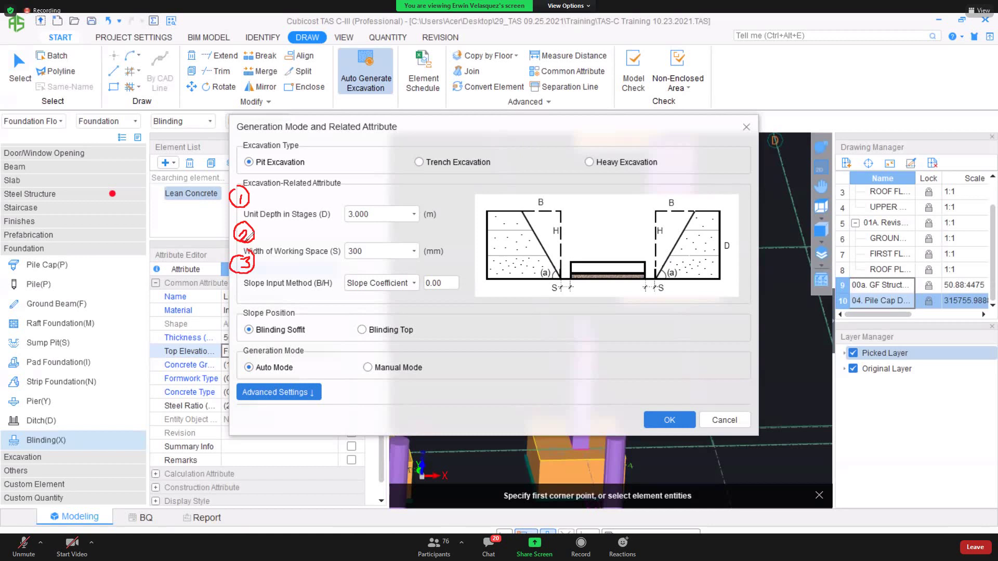
mouse_move(388, 185)
left_mouse_down()
mouse_move(404, 189)
mouse_move(374, 205)
mouse_move(382, 197)
left_mouse_up()
mouse_move(478, 308)
left_mouse_down()
mouse_move(487, 306)
mouse_move(488, 390)
mouse_move(514, 405)
mouse_move(589, 363)
mouse_move(591, 306)
mouse_move(616, 310)
mouse_move(620, 410)
left_mouse_up()
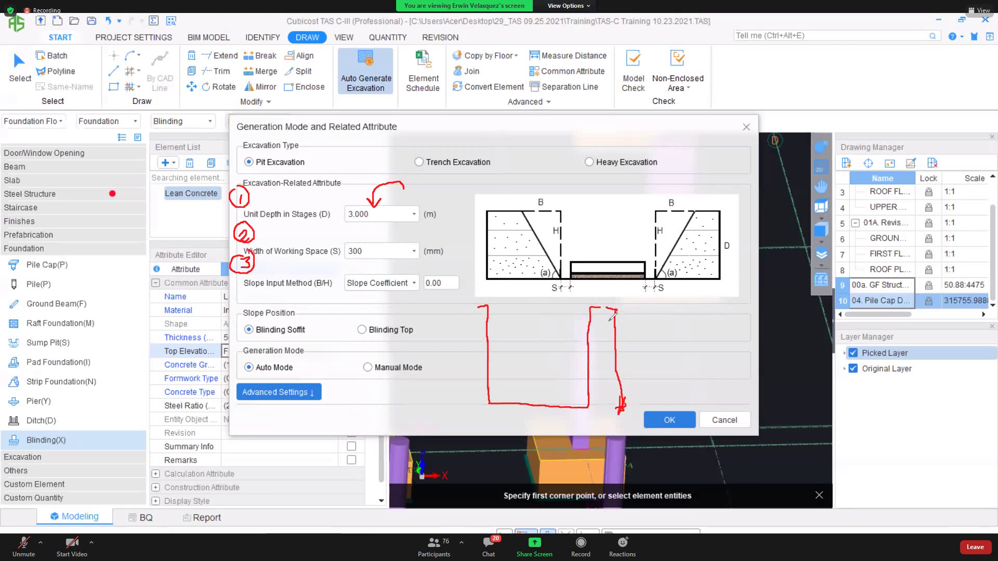
Annotate the sketched pit with its depth R and divide it into horizontal excavation stages.
mouse_move(610, 315)
left_mouse_down()
mouse_move(616, 308)
mouse_move(632, 353)
mouse_move(645, 352)
left_mouse_up()
left_click_drag(478, 385, 590, 384)
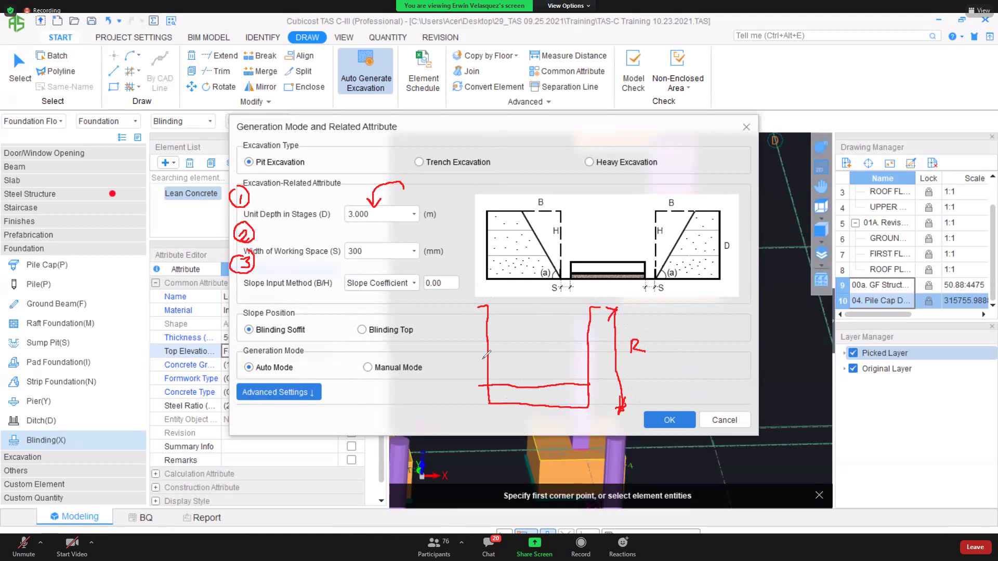
left_click_drag(482, 359, 568, 358)
left_click_drag(491, 335, 595, 340)
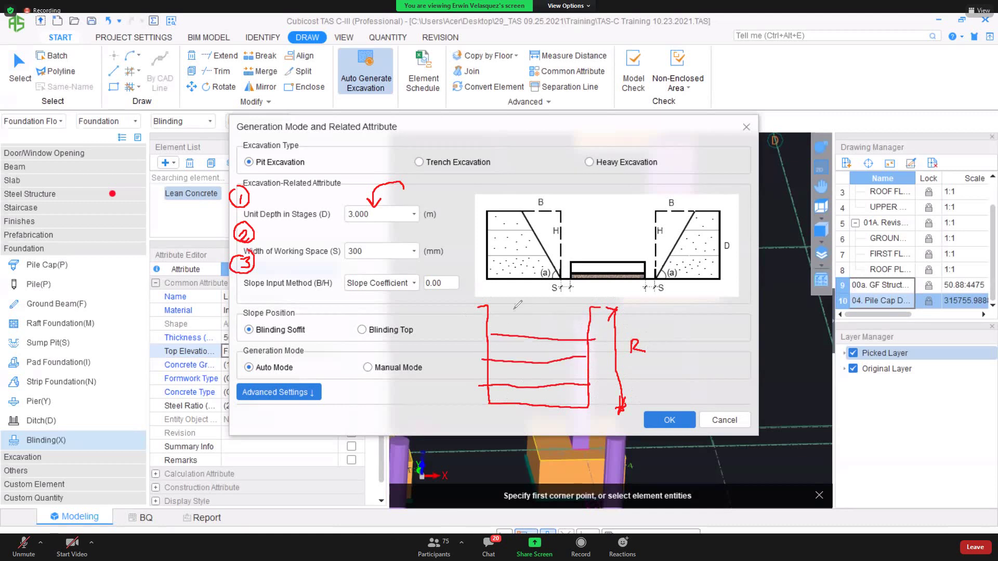
left_click_drag(487, 307, 586, 309)
Mark the Width of Working Space and Slope Input Method settings and circle S, B and H on the excavation diagram.
left_click_drag(386, 219, 383, 243)
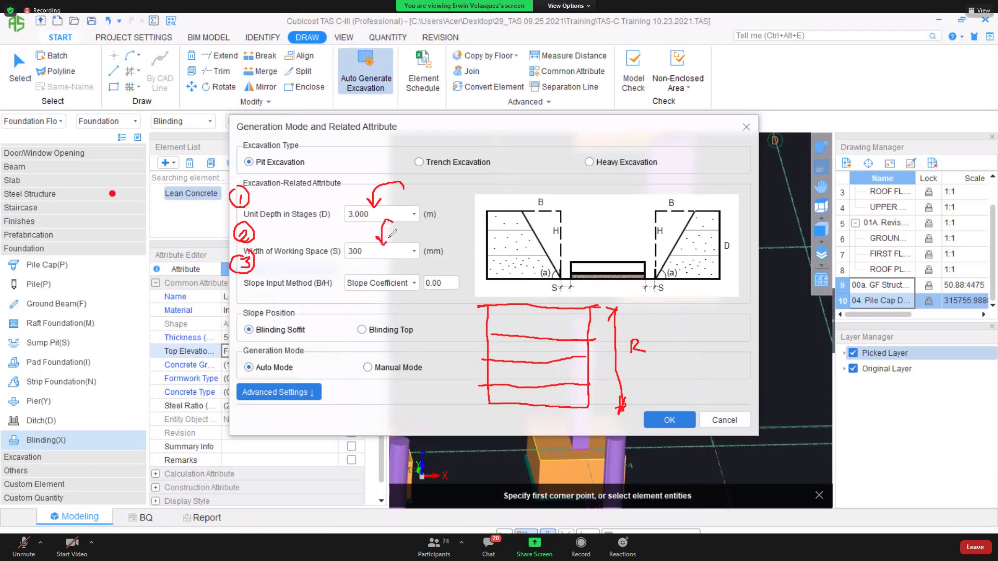
mouse_move(565, 274)
left_mouse_down()
mouse_move(590, 295)
mouse_move(569, 272)
left_mouse_up()
mouse_move(656, 269)
left_mouse_down()
mouse_move(675, 282)
mouse_move(658, 268)
left_mouse_up()
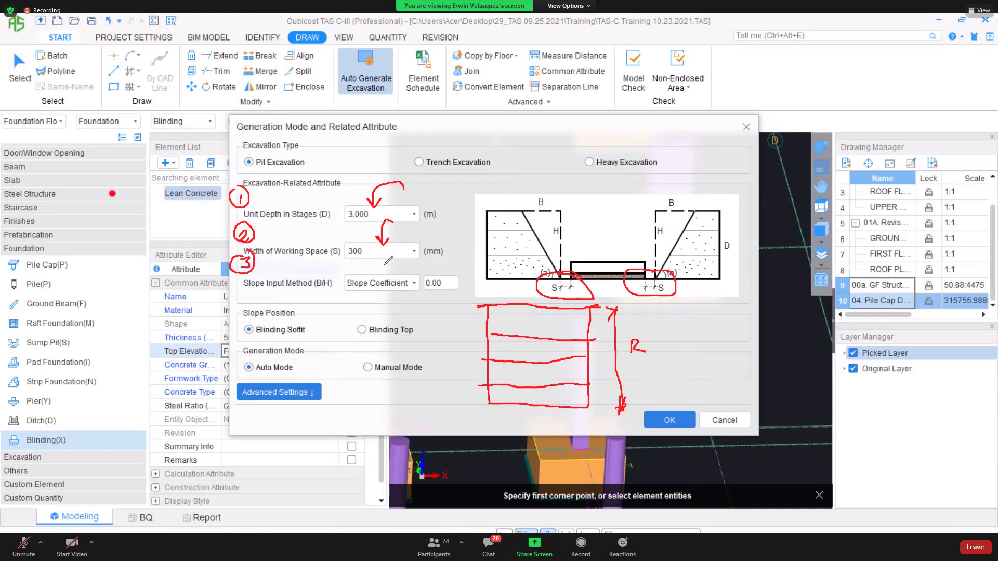
mouse_move(378, 258)
left_mouse_down()
mouse_move(384, 275)
mouse_move(386, 262)
left_mouse_up()
mouse_move(550, 190)
left_mouse_down()
mouse_move(534, 209)
mouse_move(550, 192)
left_mouse_up()
mouse_move(541, 229)
left_mouse_down()
mouse_move(560, 224)
mouse_move(545, 223)
left_mouse_up()
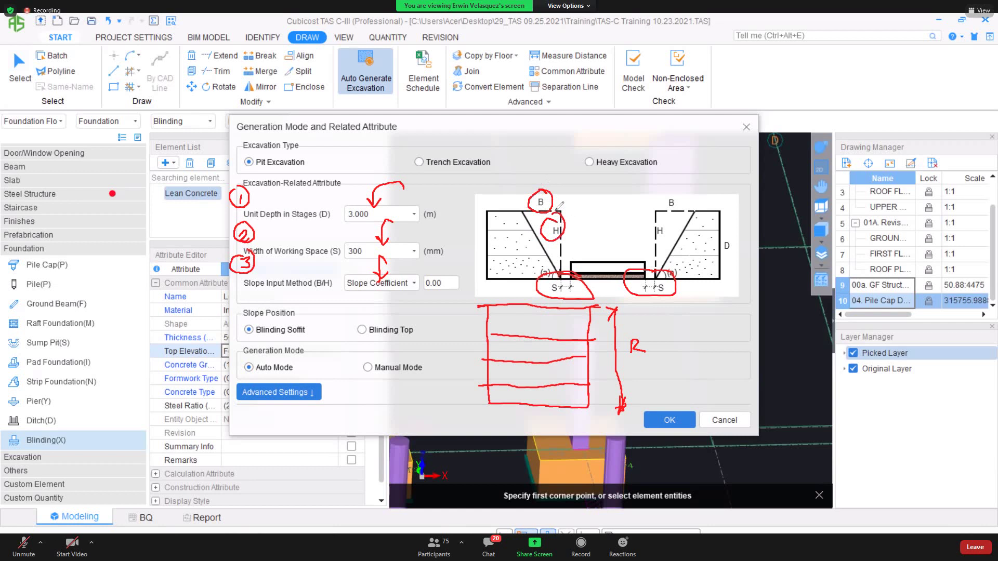
mouse_move(546, 254)
left_mouse_down()
mouse_move(550, 275)
mouse_move(537, 283)
left_mouse_up()
left_click_drag(518, 247, 486, 265)
mouse_move(513, 222)
left_mouse_down()
mouse_move(501, 229)
mouse_move(512, 236)
left_mouse_up()
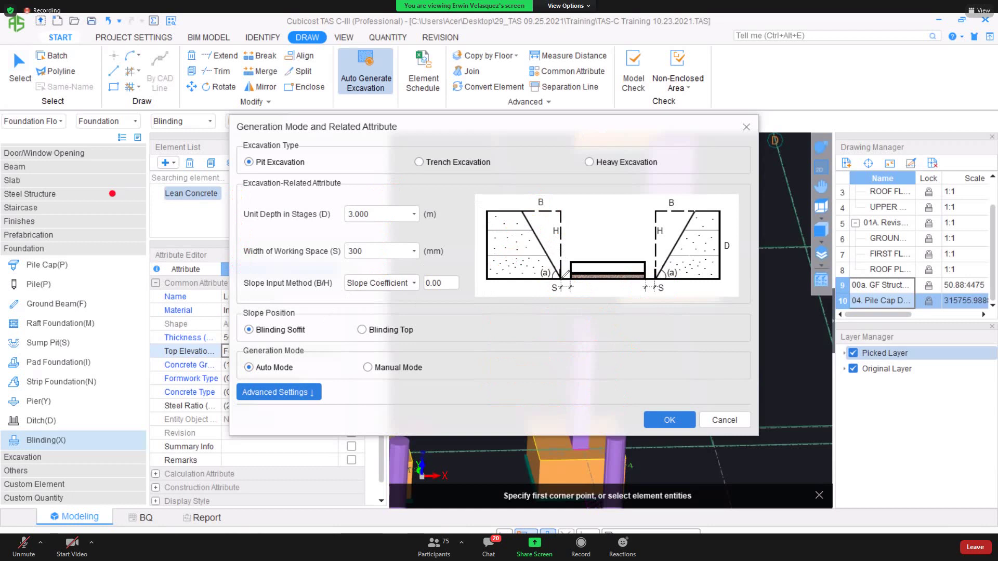
Trace the sloped pit side from the blinding edge up to the ground line on the excavation diagram.
left_click_drag(571, 279, 576, 280)
left_click_drag(572, 271, 525, 203)
mouse_move(321, 346)
left_mouse_down()
mouse_move(309, 349)
mouse_move(317, 345)
left_mouse_up()
left_click(492, 177)
left_click(657, 183)
Set the slope input method to Slope Angle at 85.00 and generate the pit excavations from the blinding in Auto Mode.
left_click(355, 224)
left_click(383, 250)
left_click(363, 290)
left_click(403, 283)
left_click(385, 309)
left_click(426, 285)
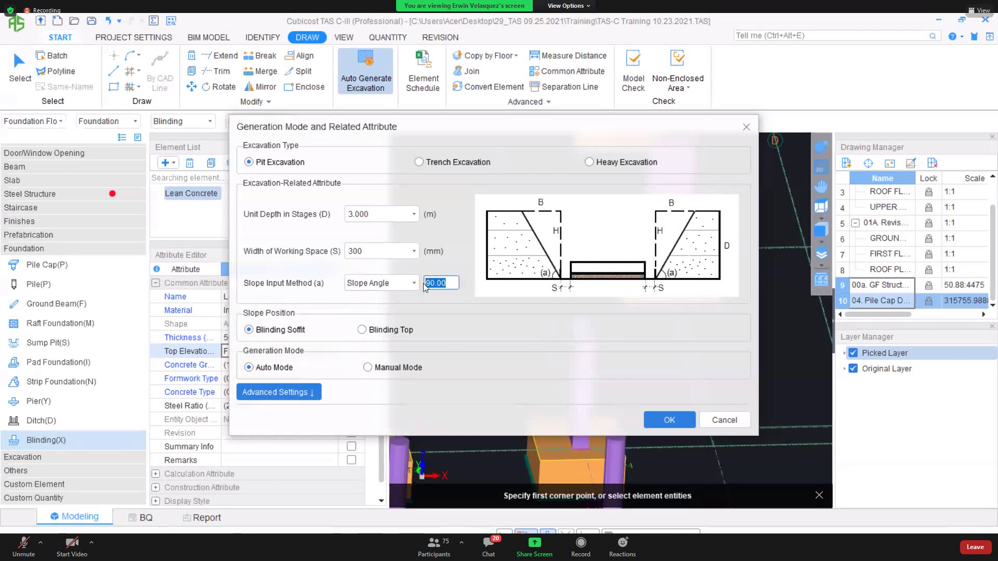
type("85")
key("Tab")
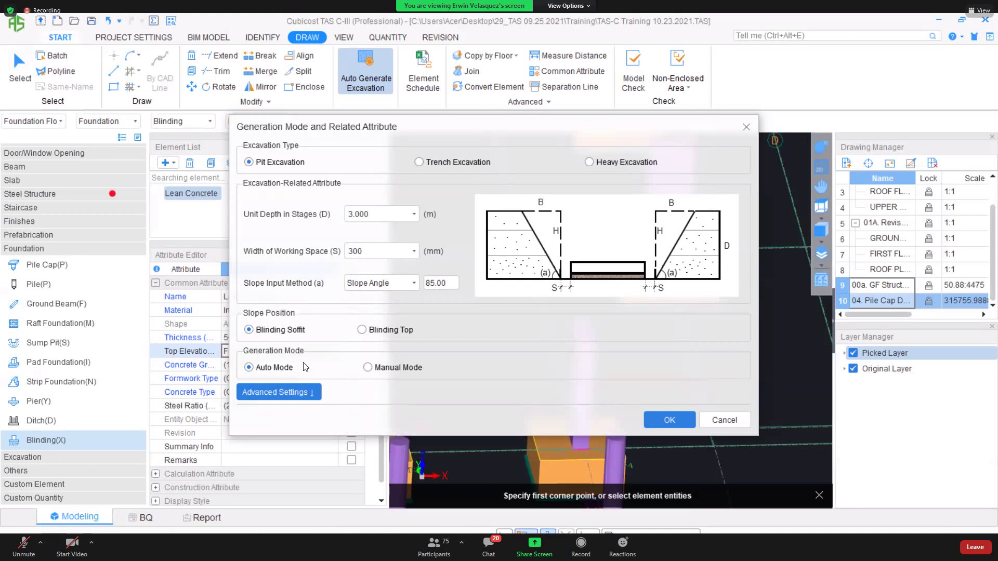
left_click(669, 420)
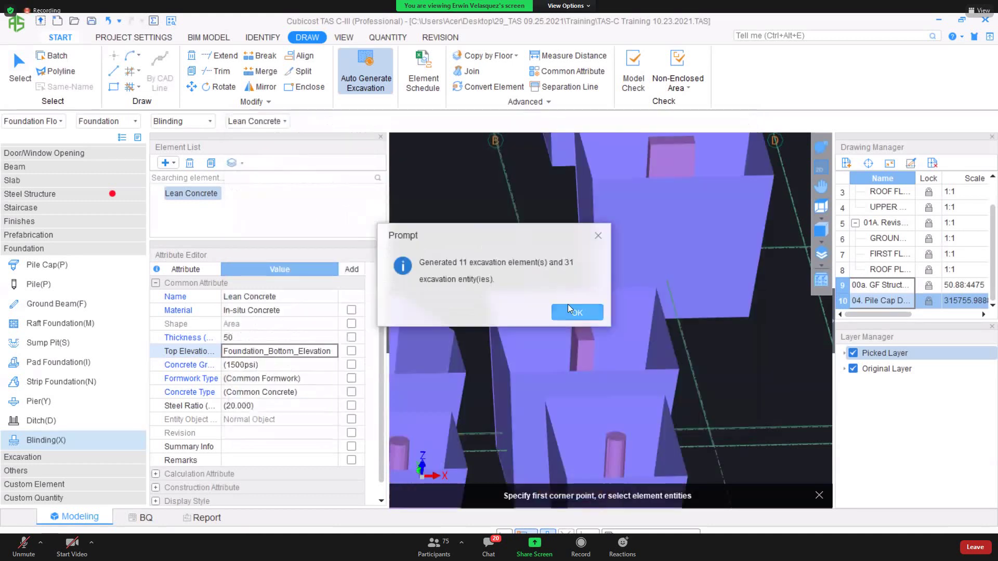
left_click(585, 311)
Inspect the generated pit excavations in 3D across the whole pile cap layout and around columns C18 and C19.
scroll(590, 305, "down", 3)
right_click(592, 312)
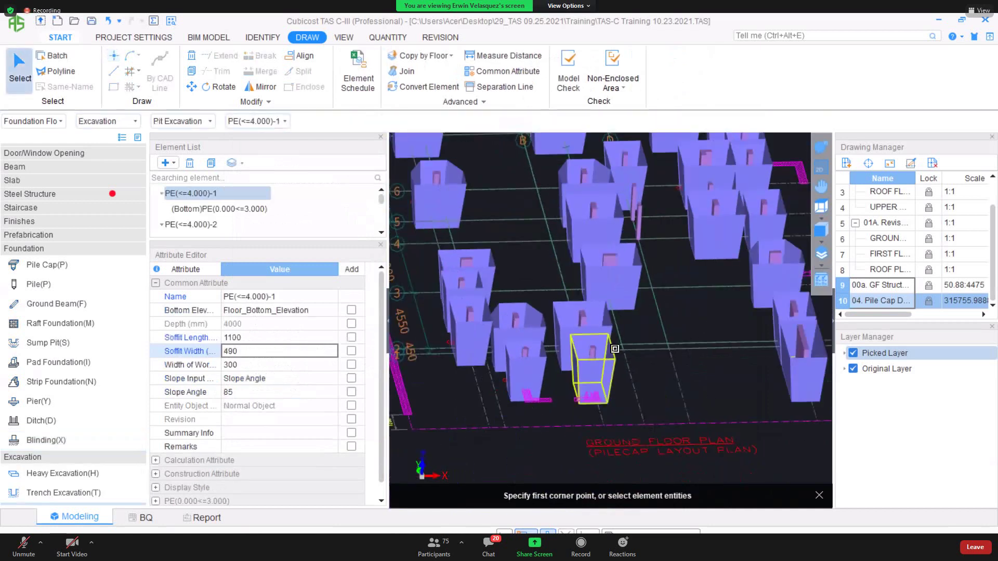
scroll(597, 319, "down", 2)
scroll(603, 324, "down", 4)
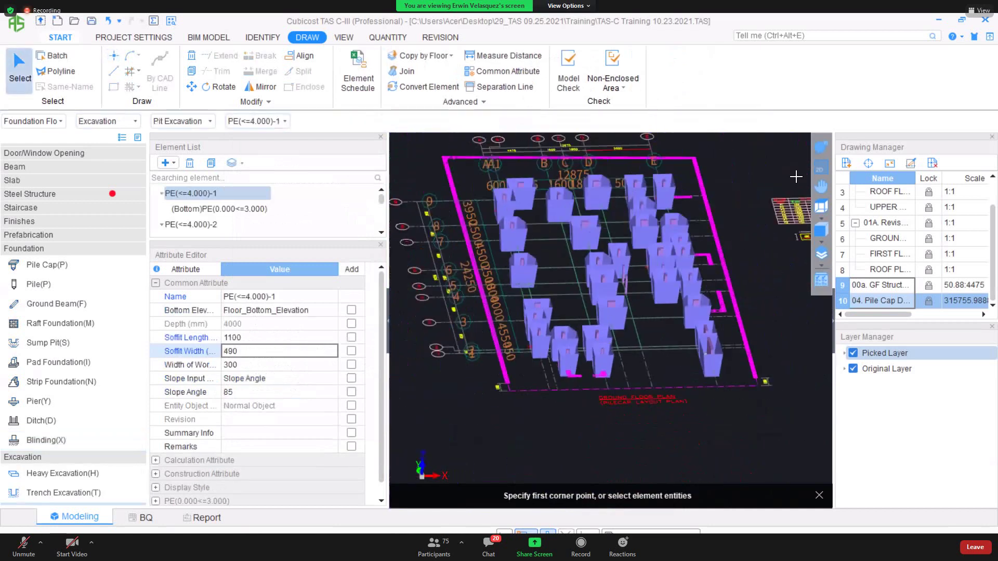
left_click(821, 169)
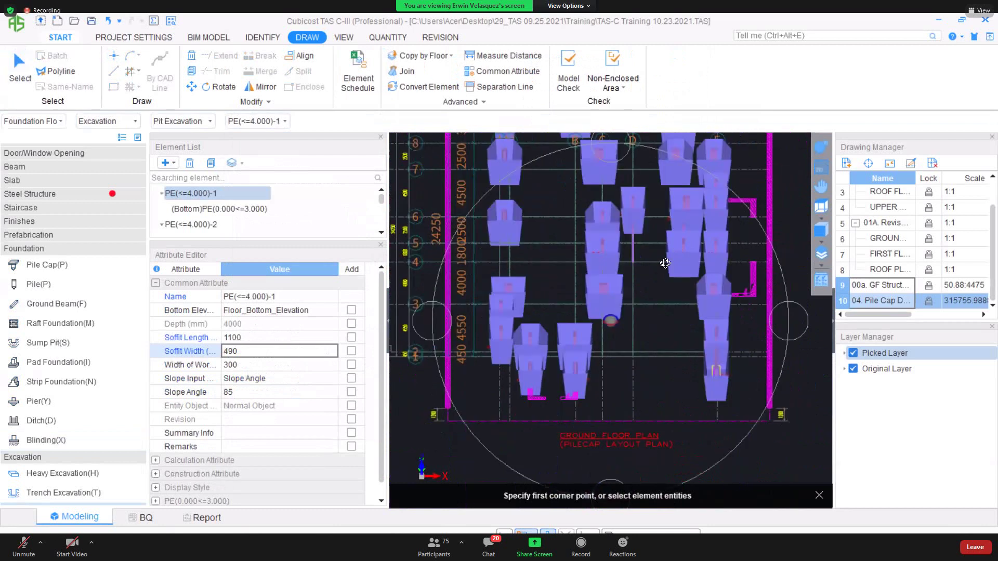
left_click_drag(689, 240, 622, 336, "shift")
left_click_drag(641, 253, 708, 258, "shift")
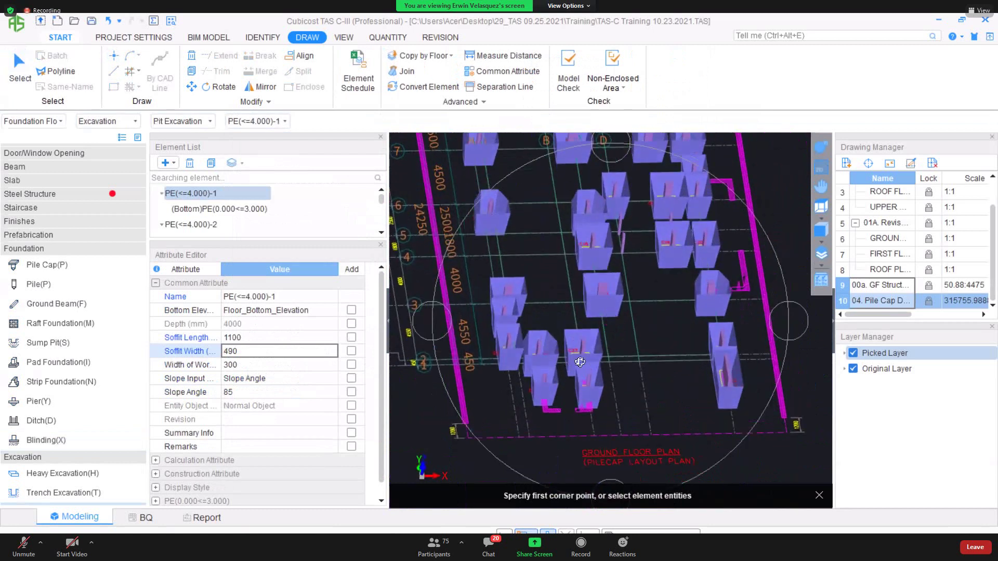
scroll(583, 358, "up", 2)
scroll(578, 310, "up", 3)
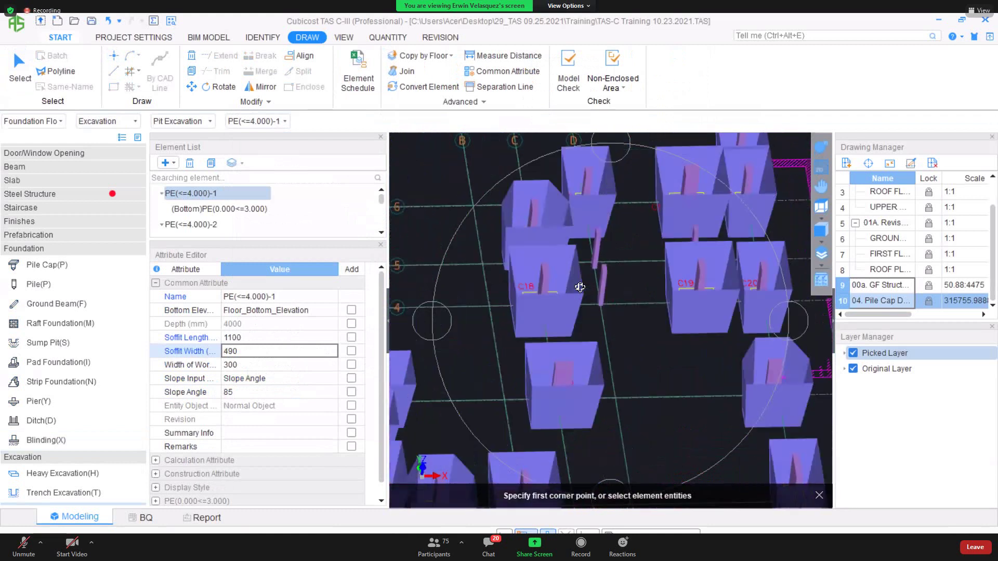
scroll(588, 297, "up", 3)
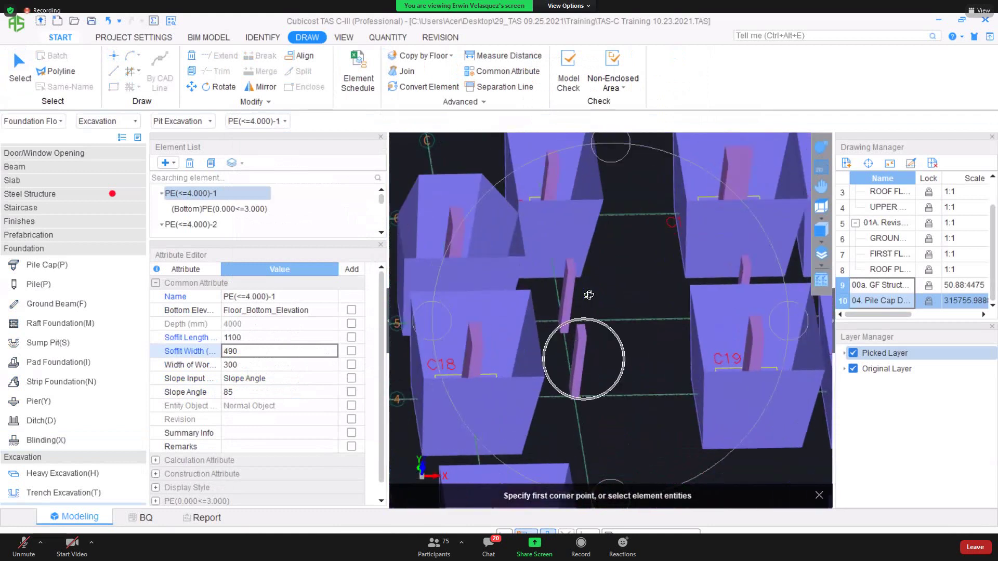
scroll(572, 317, "down", 4)
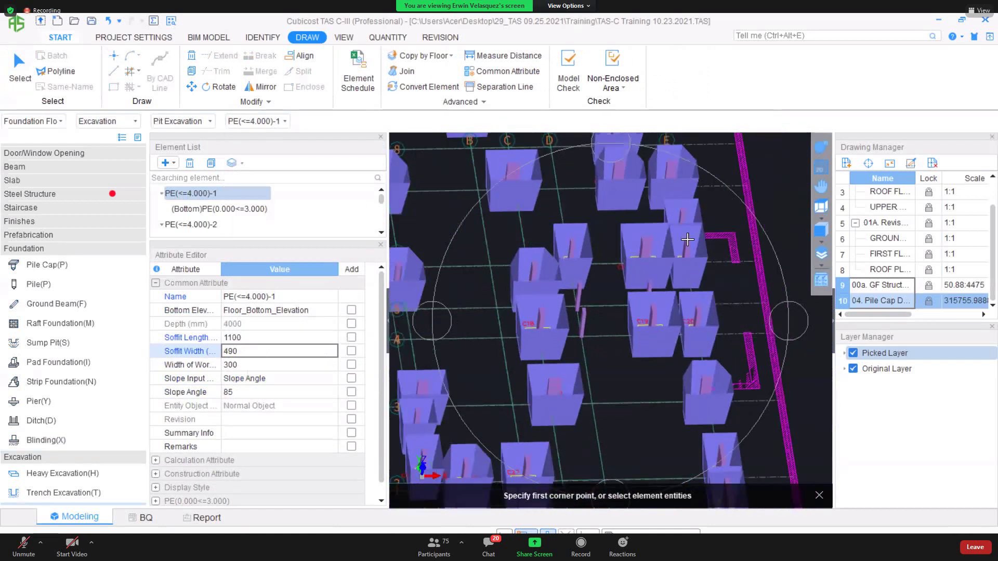
scroll(579, 290, "up", 2)
scroll(577, 278, "down", 2)
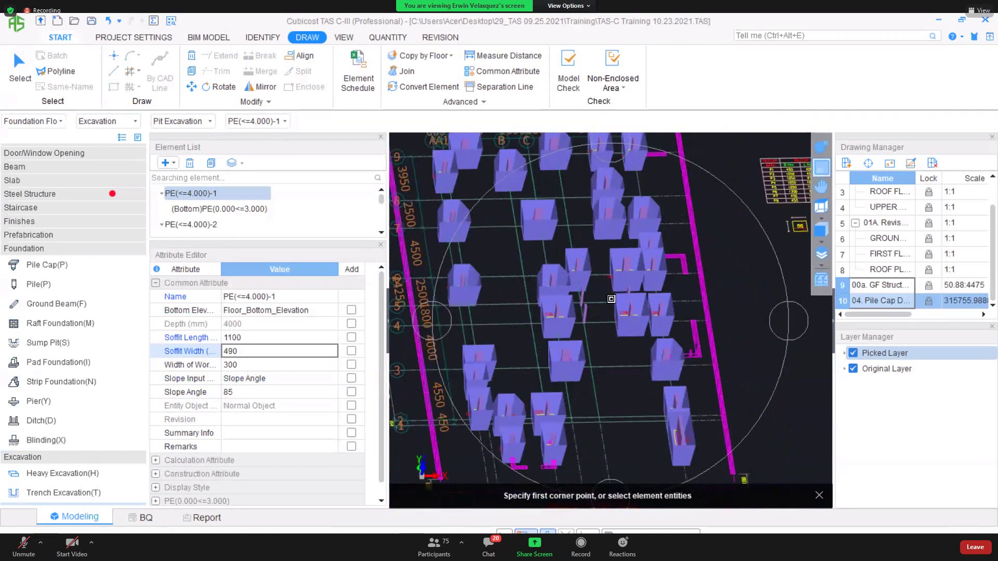
Examine the adjoining excavations around columns C12, C14 and C15 in plan and in 3D.
key("ctrl+Return")
scroll(600, 255, "up", 2)
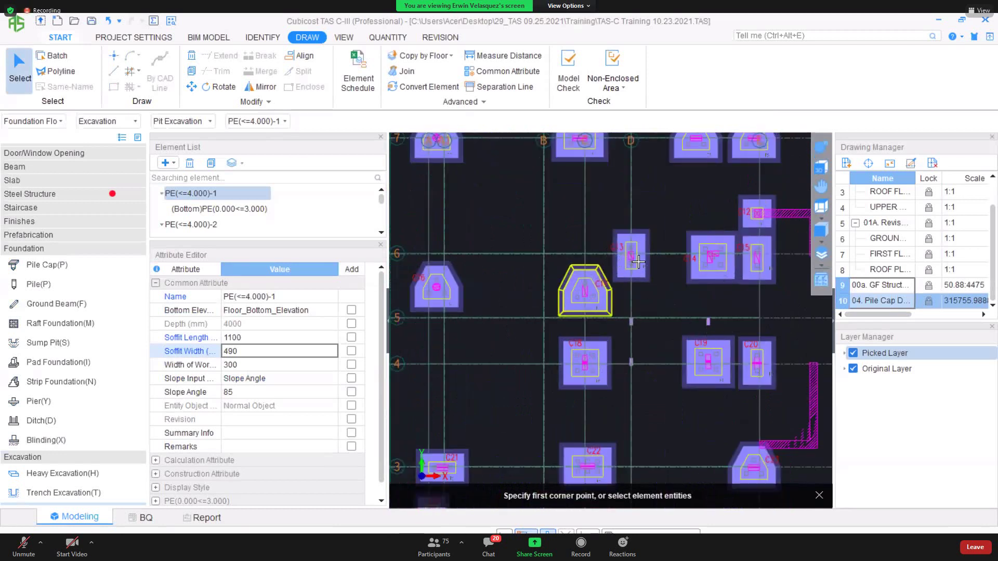
middle_click_drag(786, 196, 827, 150)
scroll(788, 167, "down", 2)
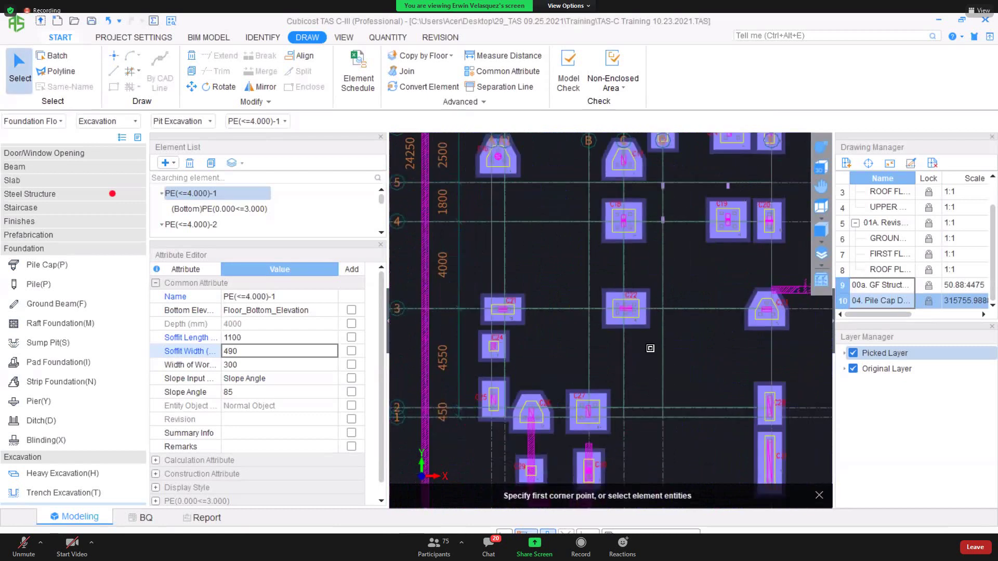
scroll(717, 239, "up", 2)
scroll(650, 279, "up", 2)
scroll(651, 279, "up", 2)
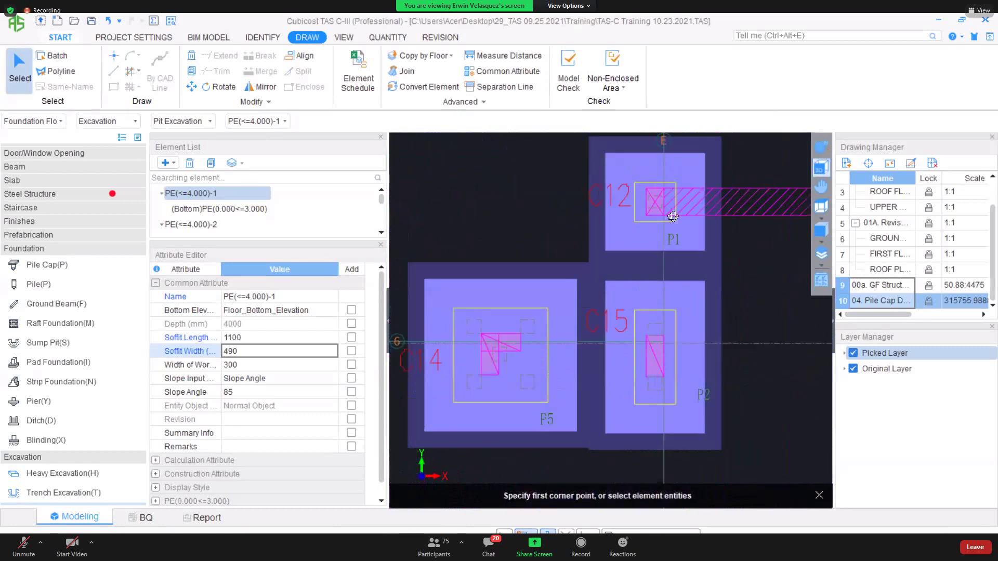
middle_click_drag(650, 279, 624, 221)
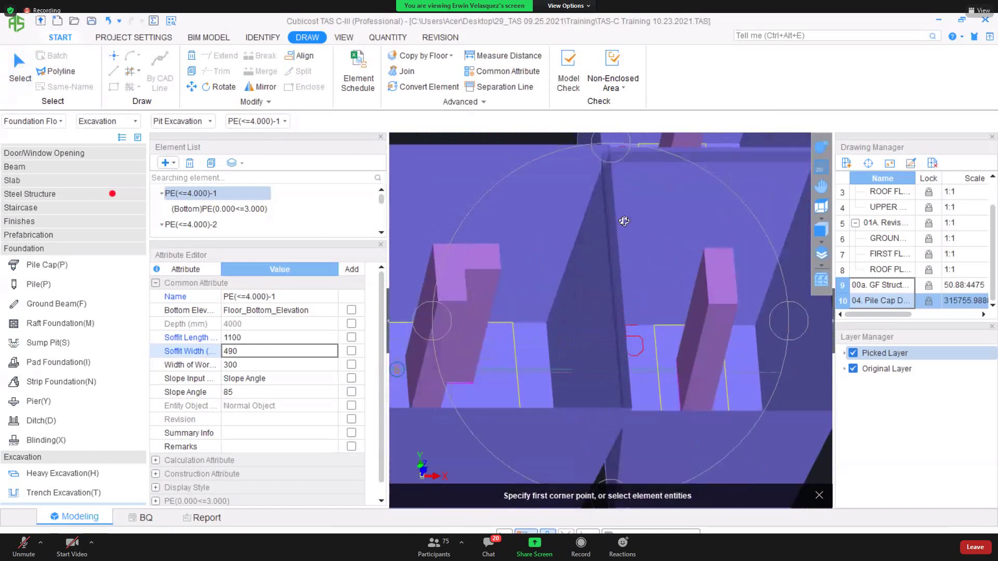
scroll(626, 223, "down", 4)
scroll(627, 233, "down", 6)
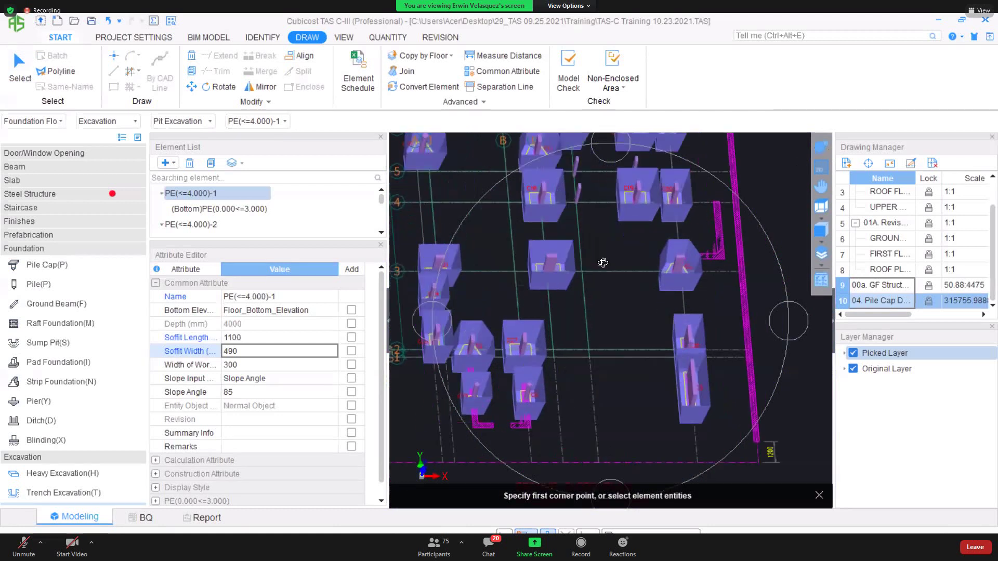
middle_click_drag(639, 332, 639, 382)
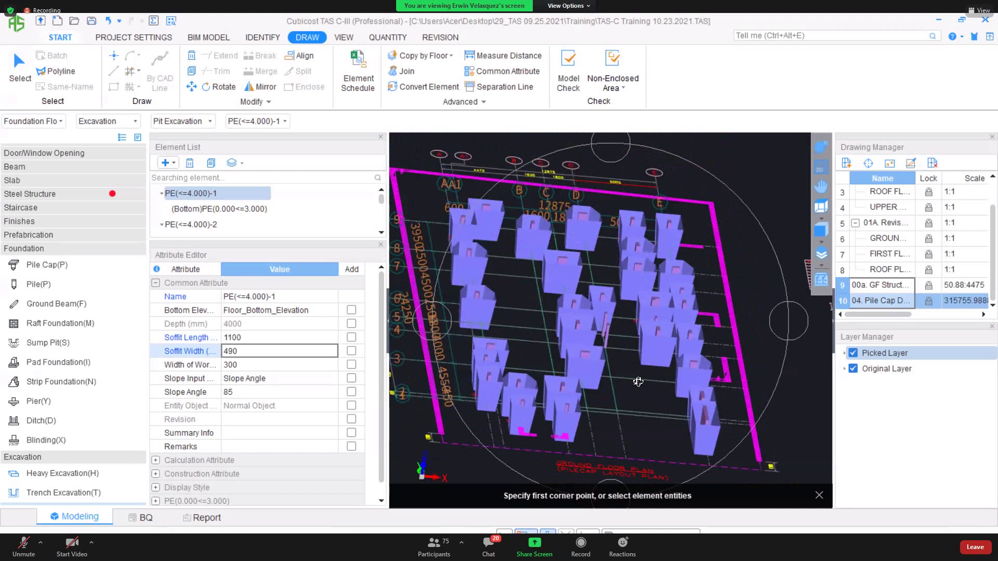
Review the Auto Generate Excavation settings of the Lean Concrete blinding and display the excavation elements again.
left_click(55, 442)
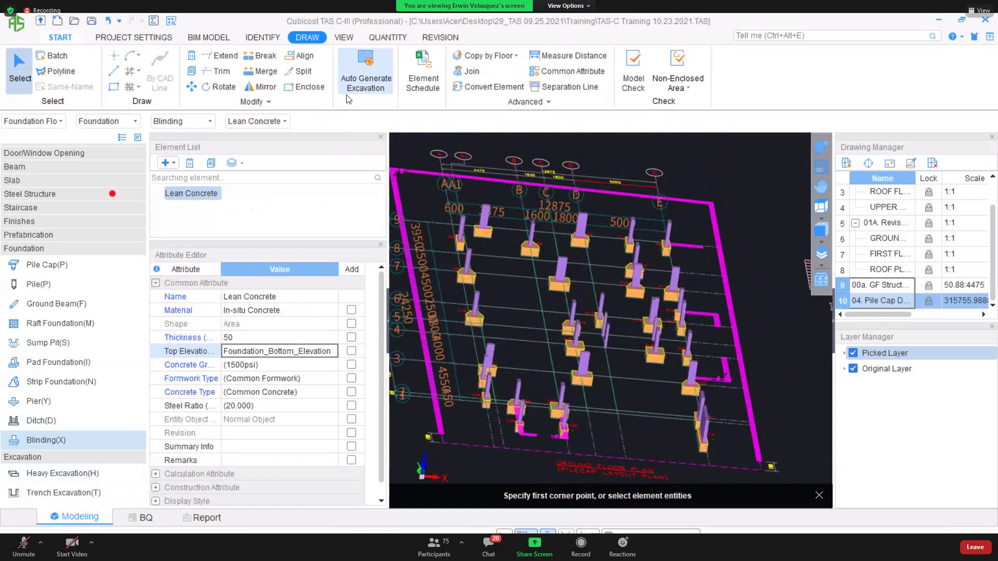
left_click(358, 83)
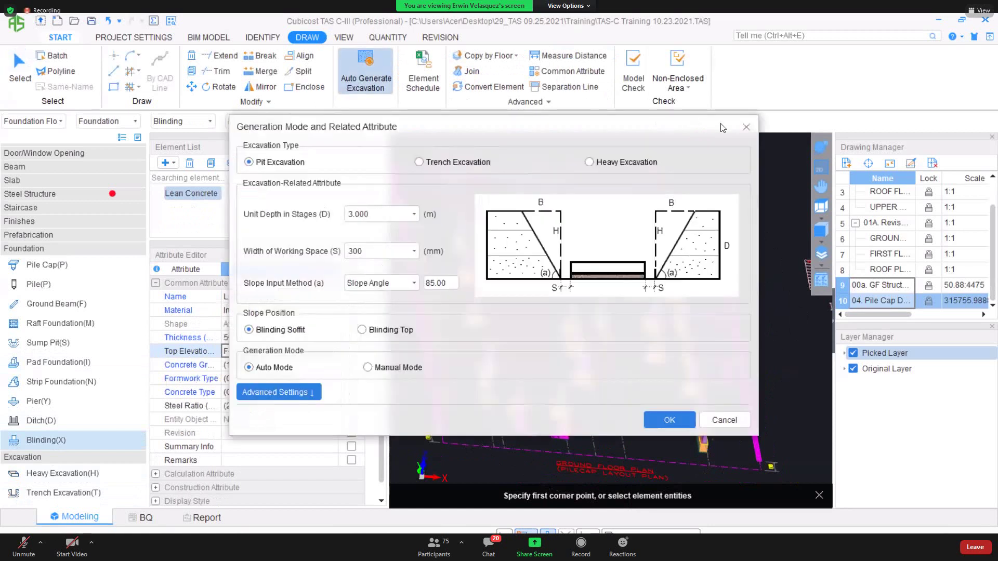
left_click(746, 127)
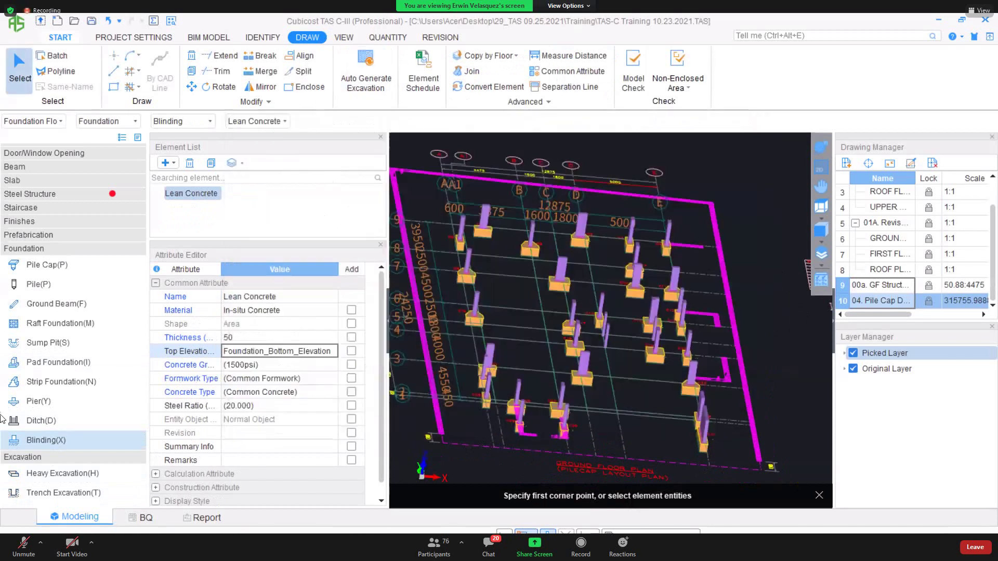
left_click(63, 493)
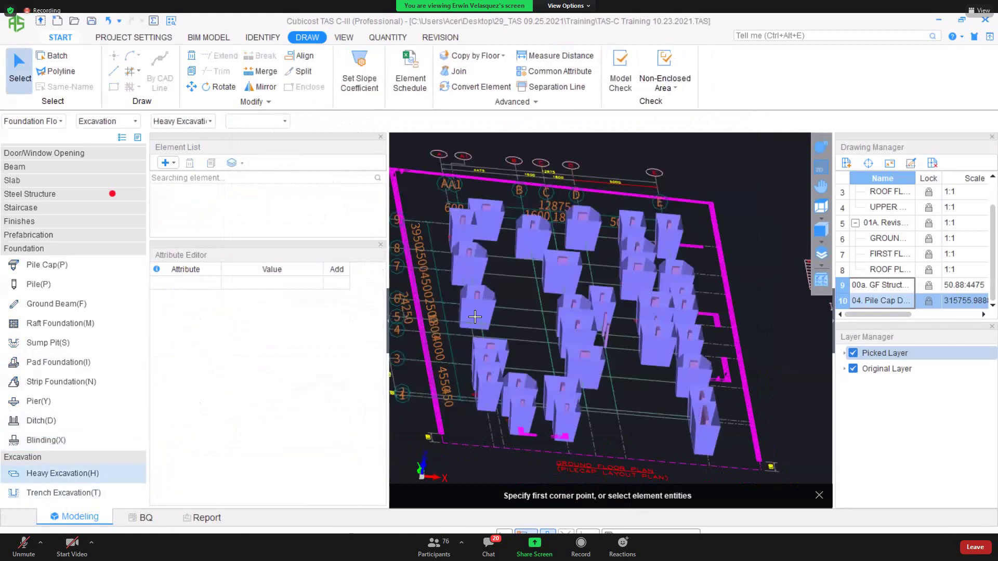
scroll(475, 316, "down", 1)
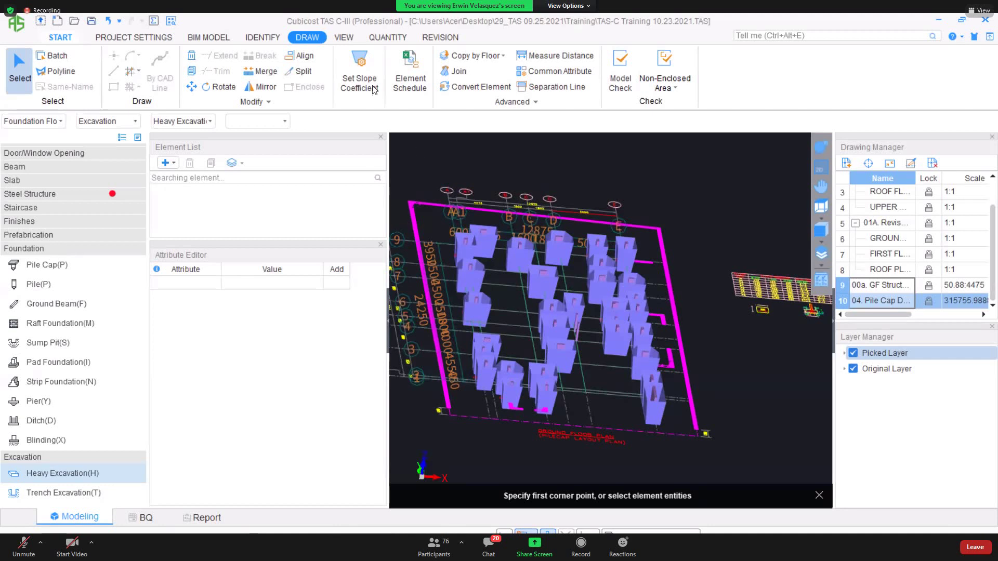
Recheck the blinding's excavation generation settings without applying them and return to the Heavy Excavation elements.
key("x")
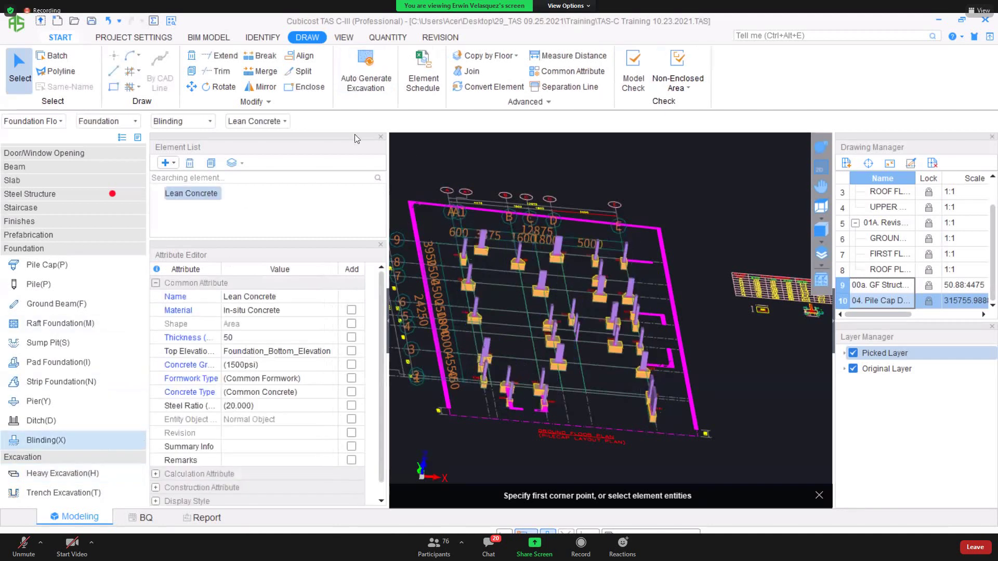
left_click(363, 90)
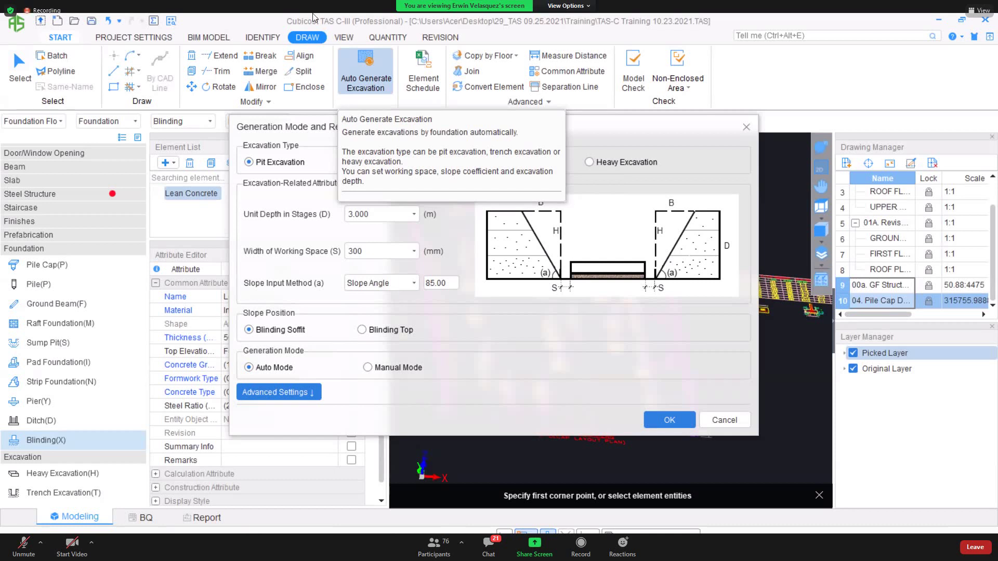
left_click(746, 127)
left_click(88, 473)
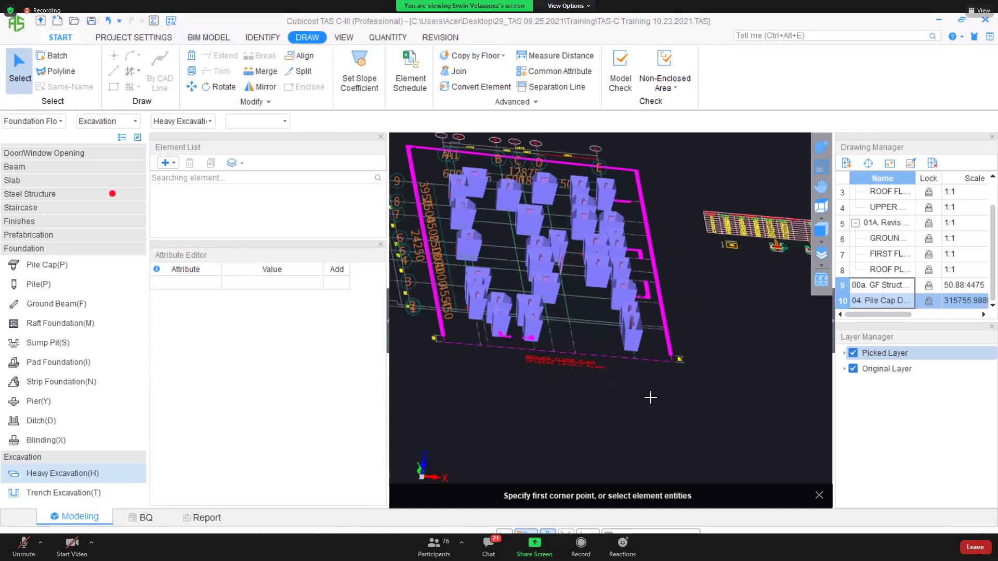
scroll(647, 395, "down", 1)
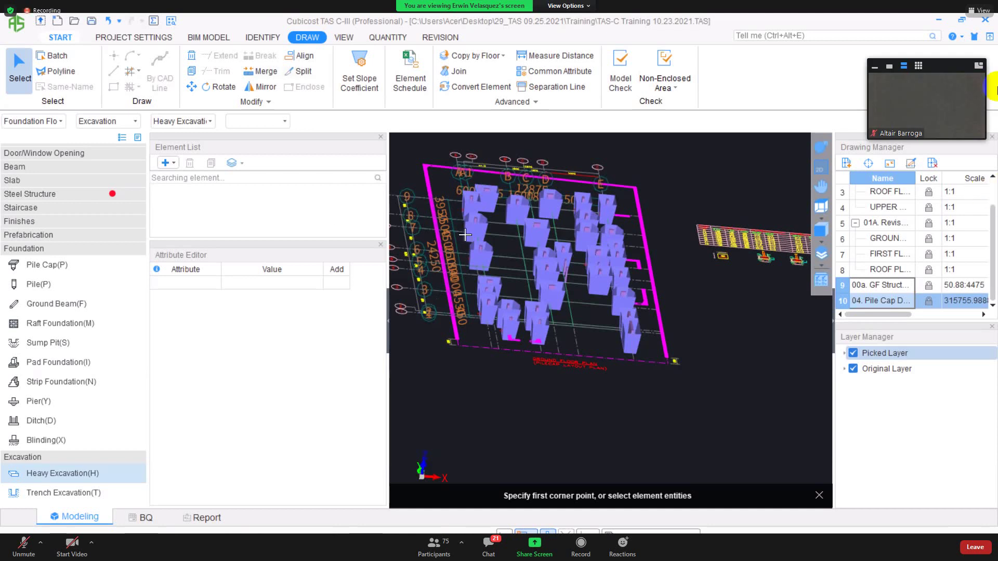
left_click_drag(922, 78, 879, 54)
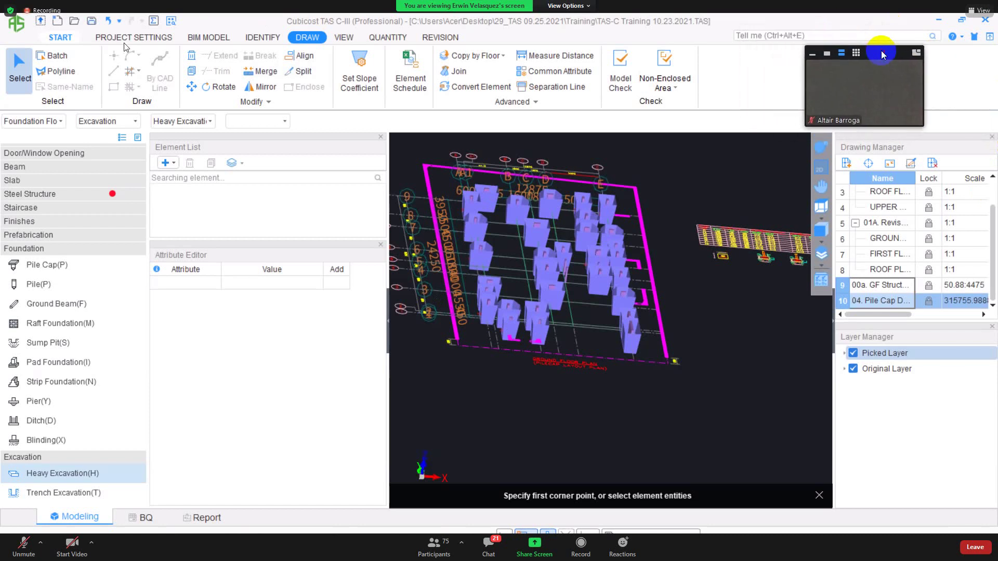
left_click(811, 53)
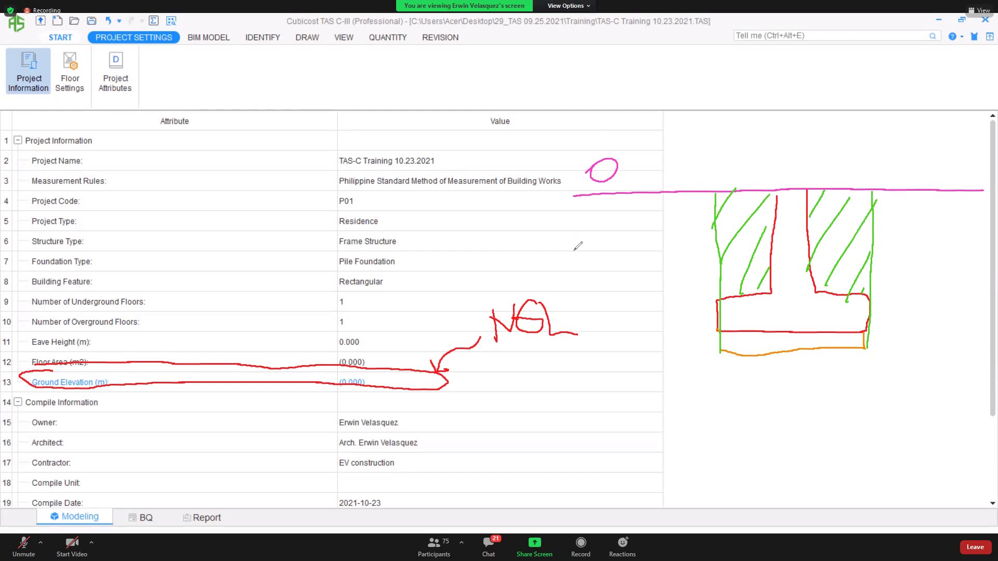
Sketch a lowered ground line across the footing diagram and mark it as -1 m from the zero level.
left_click_drag(570, 251, 996, 255)
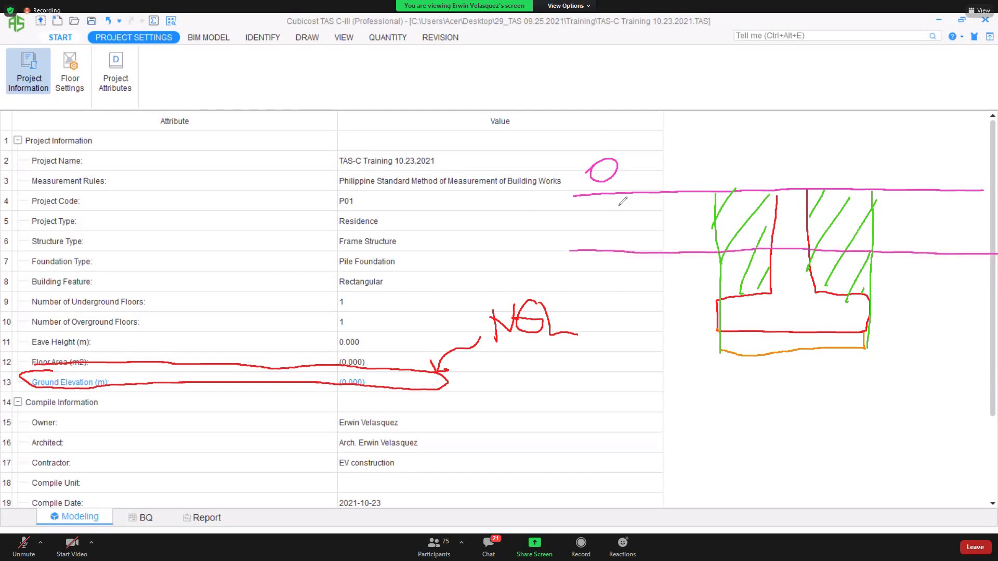
left_click_drag(629, 183, 607, 268)
left_click_drag(645, 208, 645, 242)
mouse_move(652, 238)
left_mouse_down()
mouse_move(659, 227)
mouse_move(666, 235)
left_mouse_up()
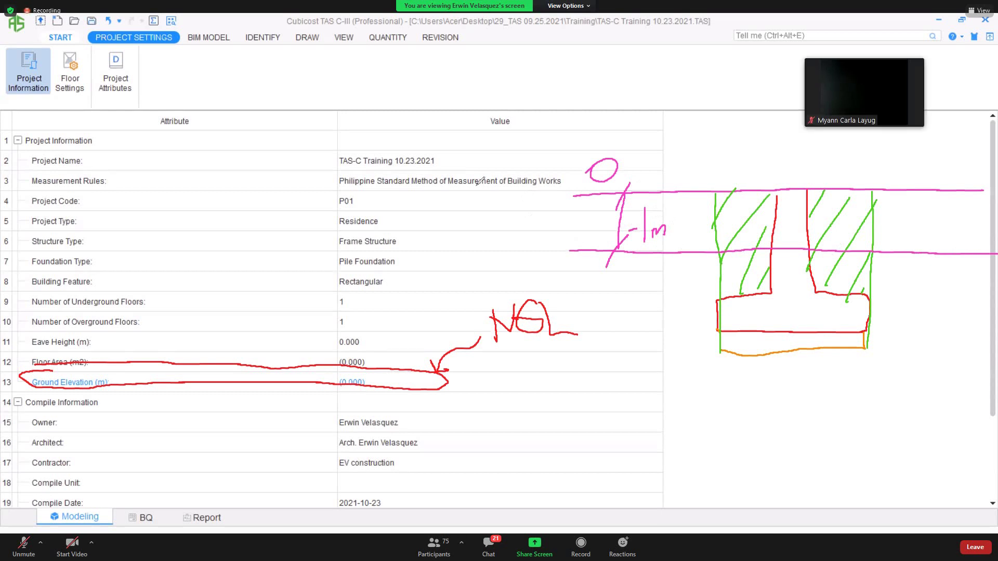
Set the project's ground elevation to -1.000 m.
left_click(370, 383)
type("-1.000")
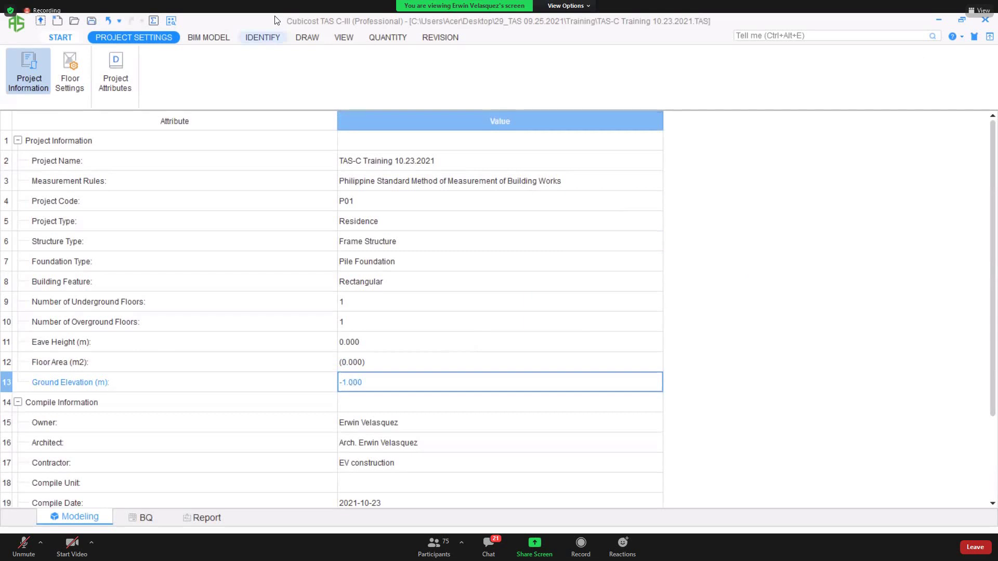
Batch-select all pit excavations on the foundation floor and delete them.
left_click(262, 37)
scroll(542, 332, "down", 3)
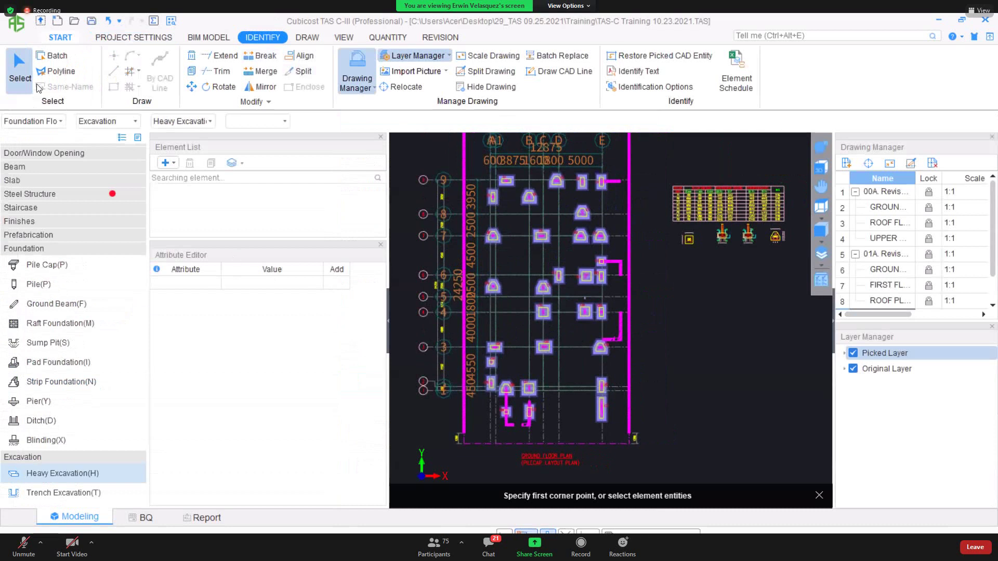
left_click(54, 55)
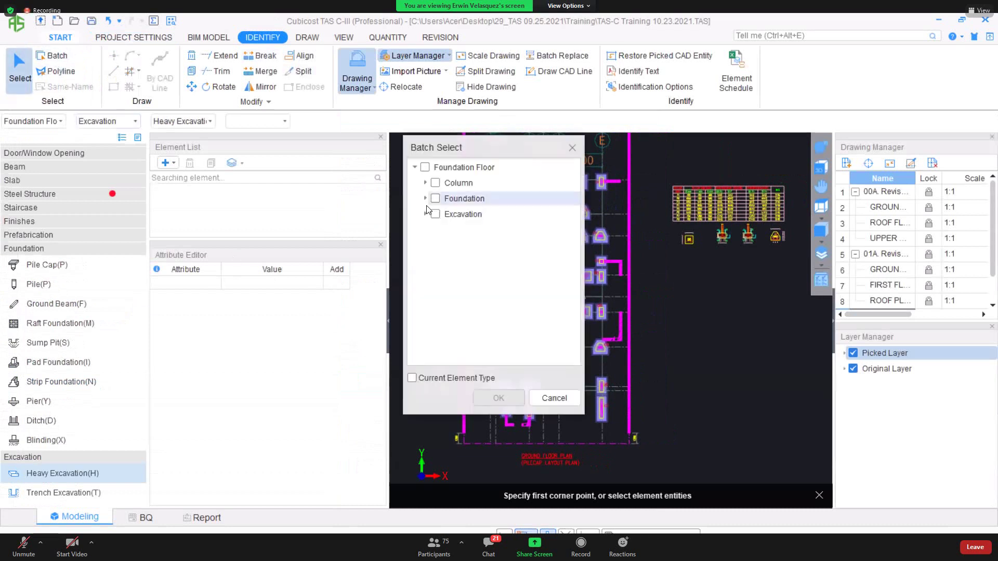
left_click(425, 214)
left_click(436, 214)
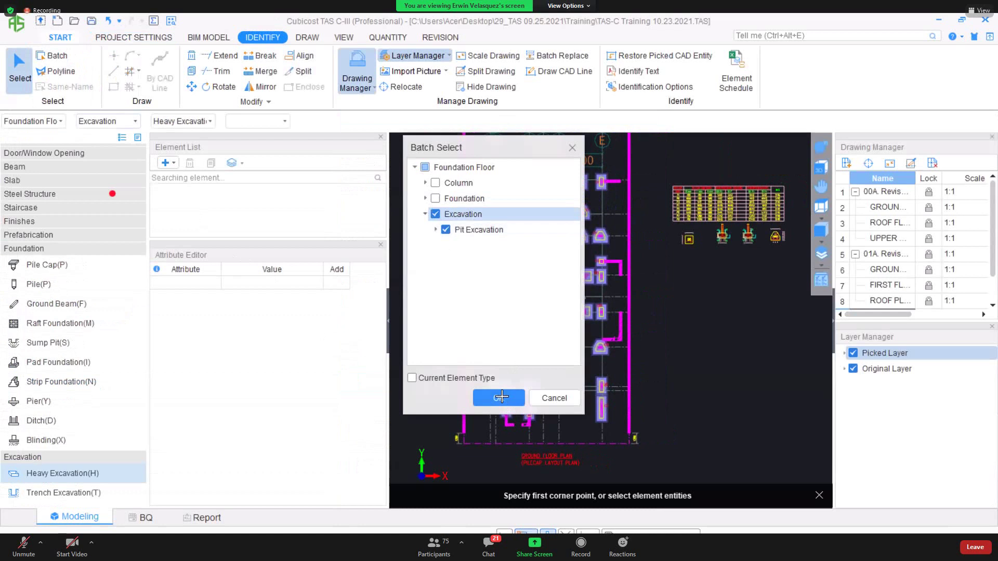
left_click(499, 397)
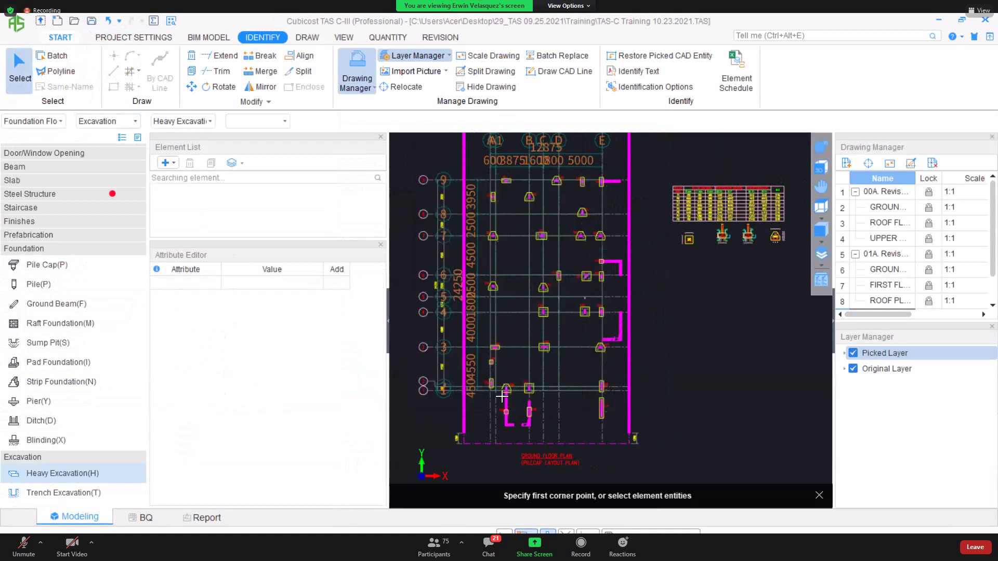
Auto-generate pit excavations from the Lean Concrete blinding in Auto Mode, keeping the 300 mm working space and 85° slope angle.
left_click(110, 441)
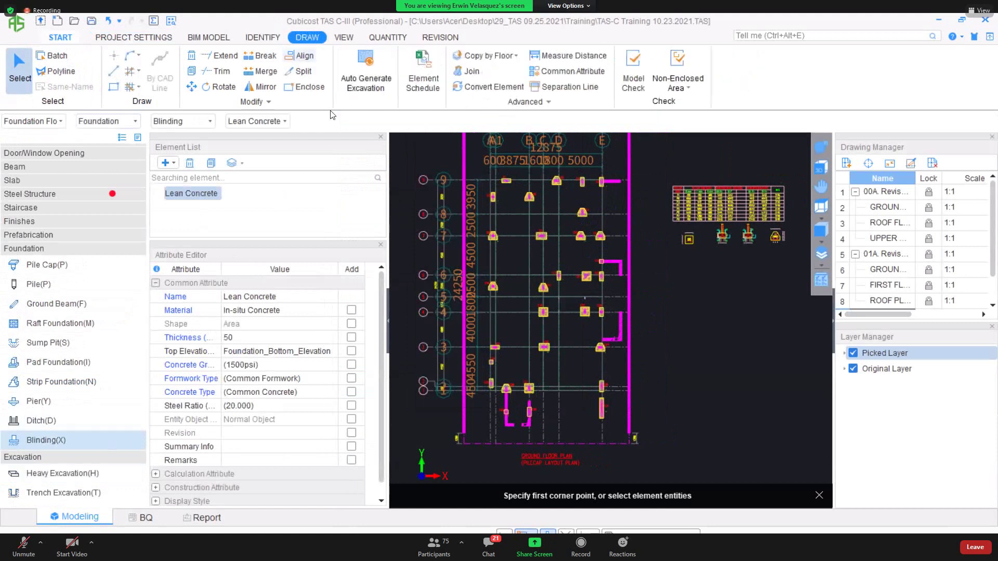
left_click(365, 73)
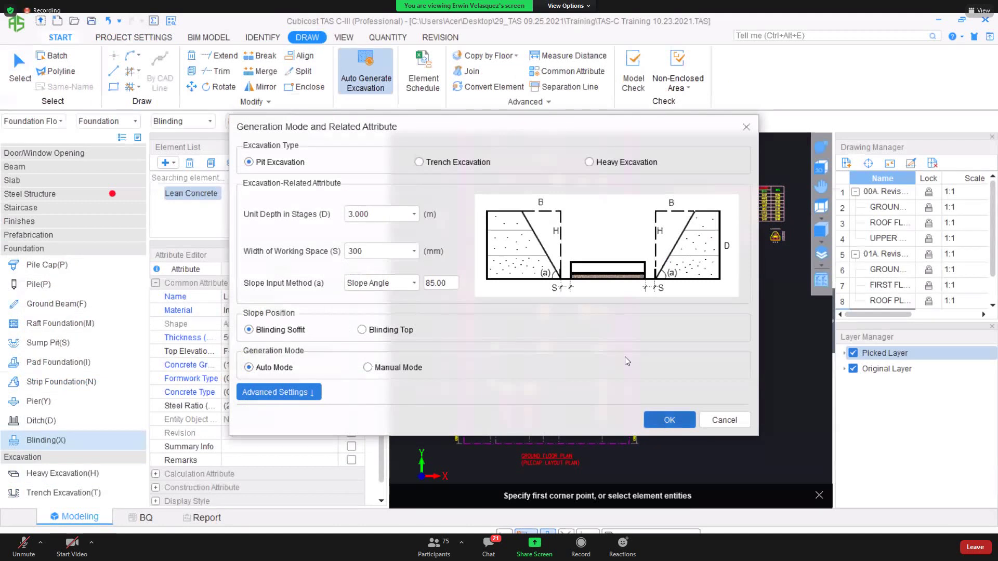
key("Return")
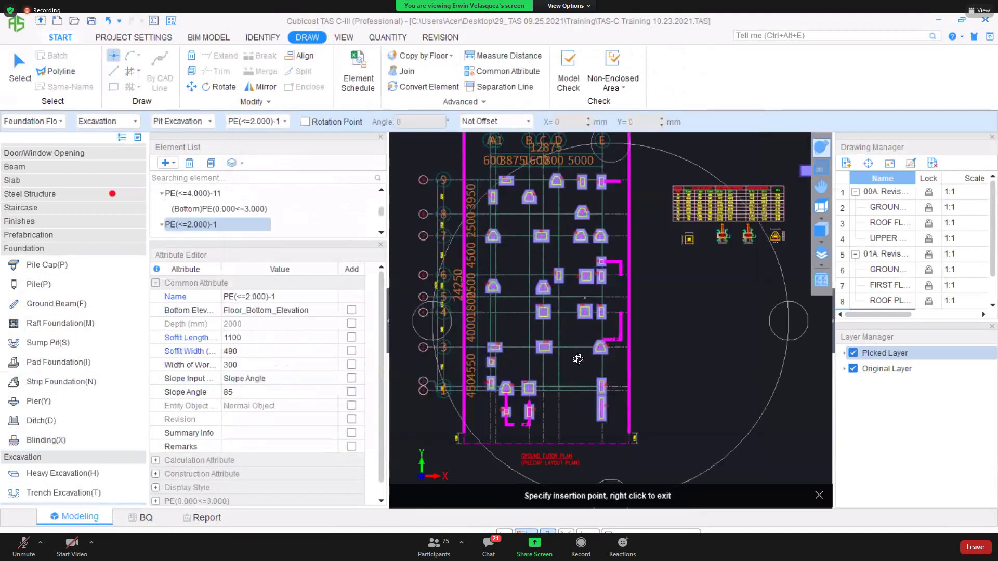
Inspect the regenerated pit excavations around the columns in 3D and check their depth against the ground level.
middle_click_drag(605, 259, 506, 318)
scroll(506, 318, "up", 1)
scroll(506, 318, "up", 1)
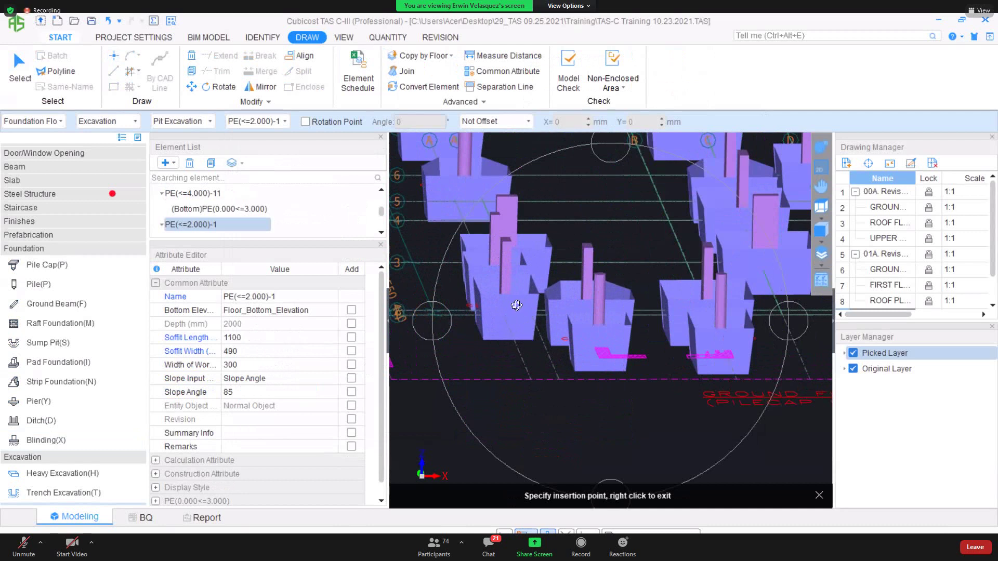
middle_click_drag(514, 309, 466, 373, "shift")
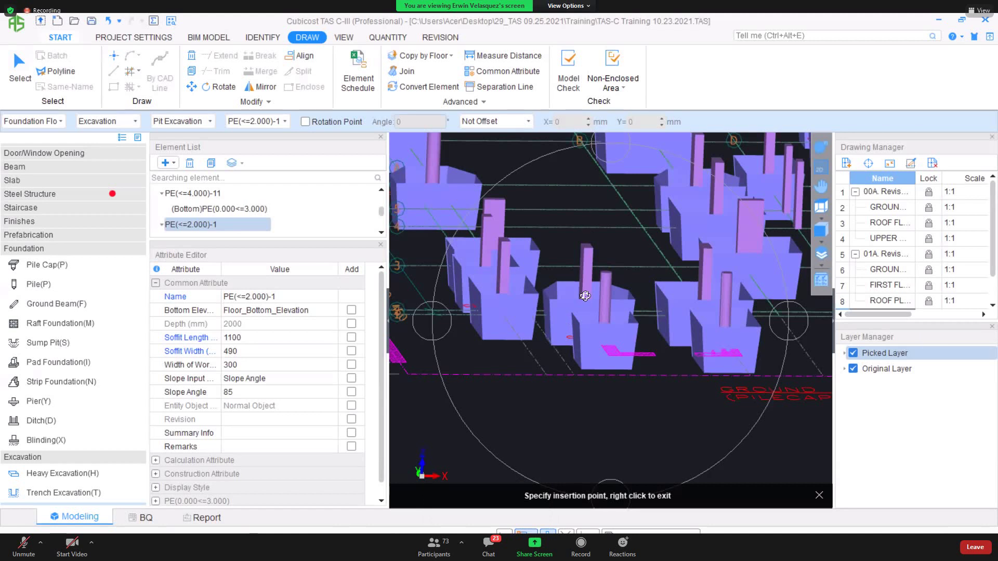
left_click_drag(585, 296, 566, 334)
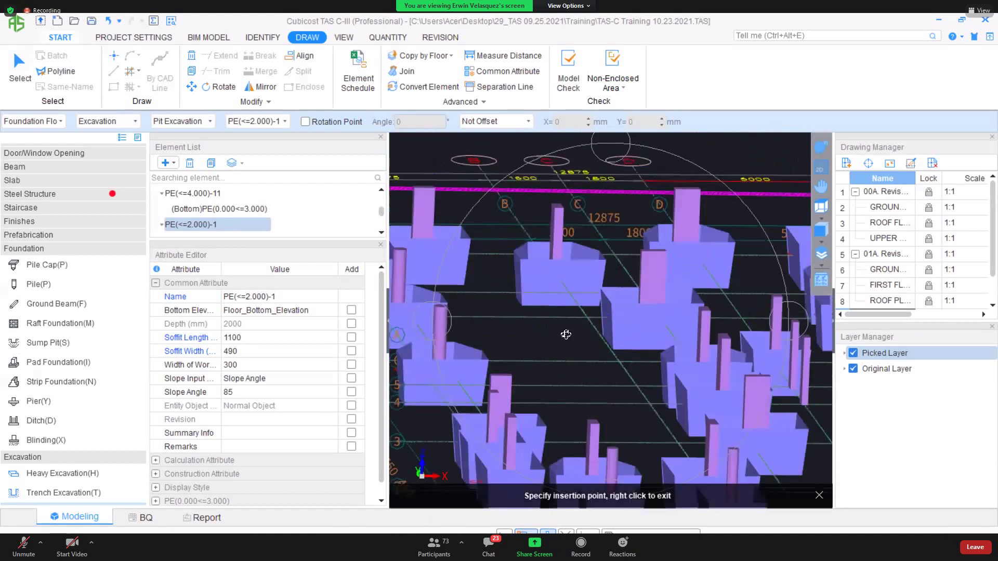
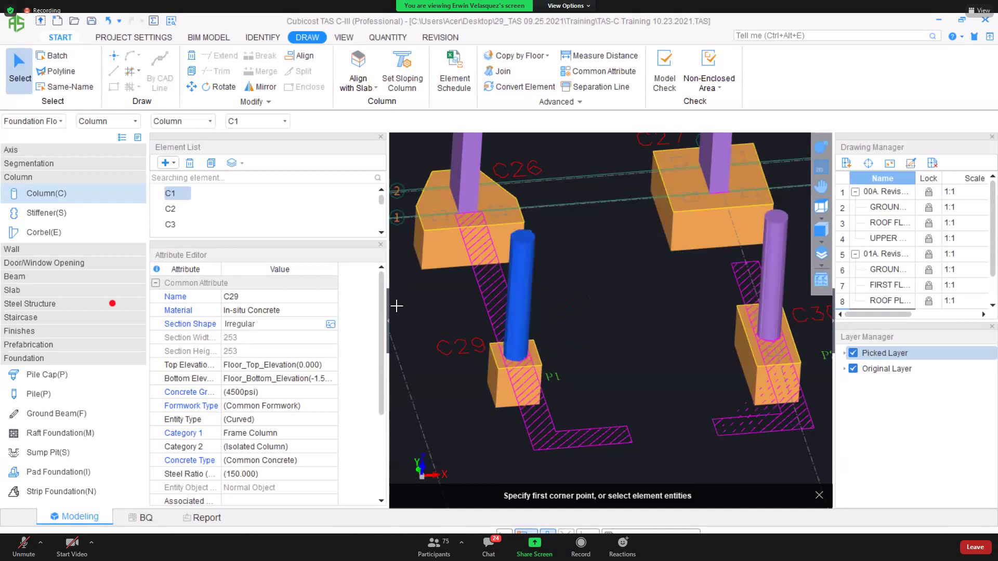
Set the bottom elevation of column C29 to Floor_Bottom_Elevation+1.000.
left_click(318, 381)
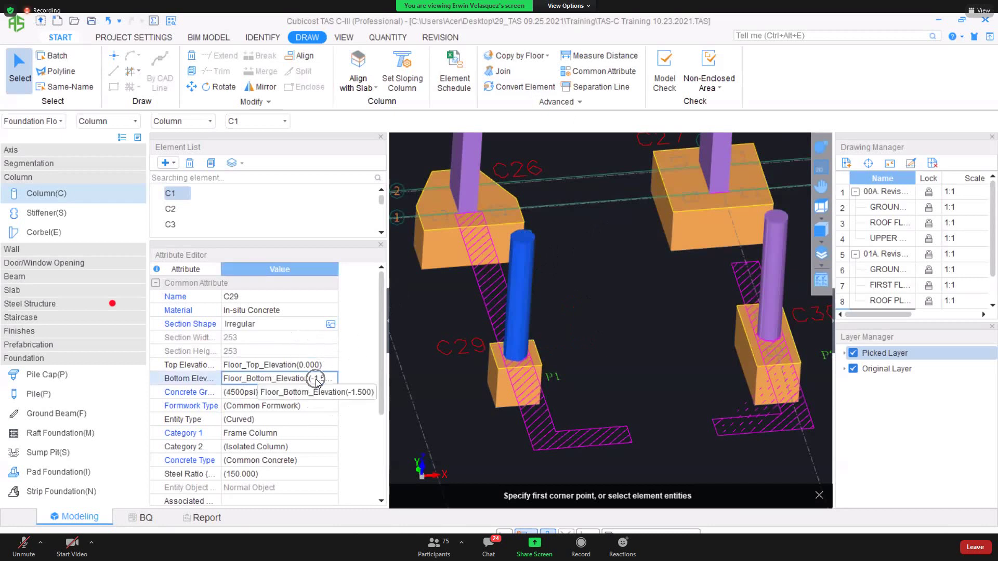
left_click(315, 379)
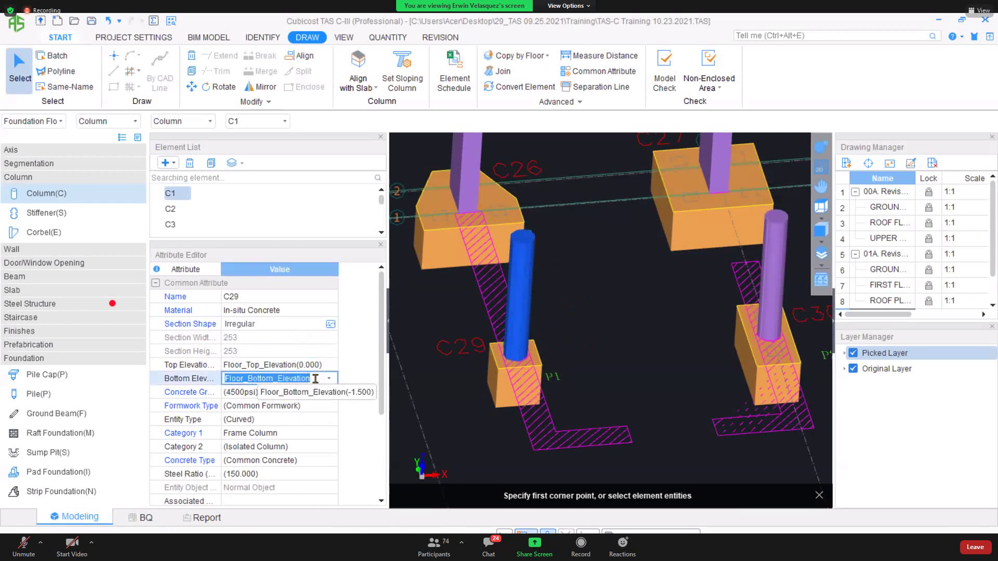
left_click(315, 378)
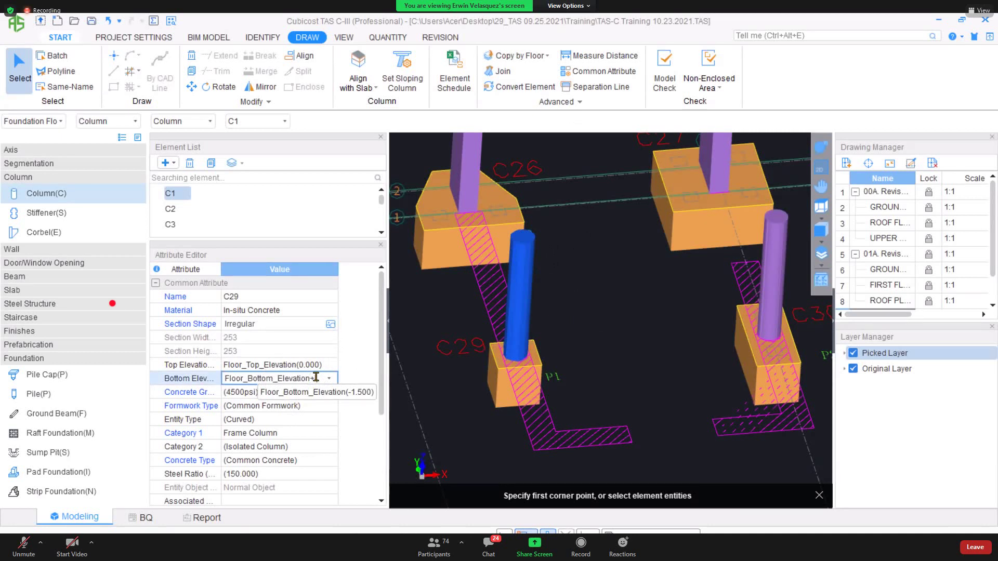
key("Return")
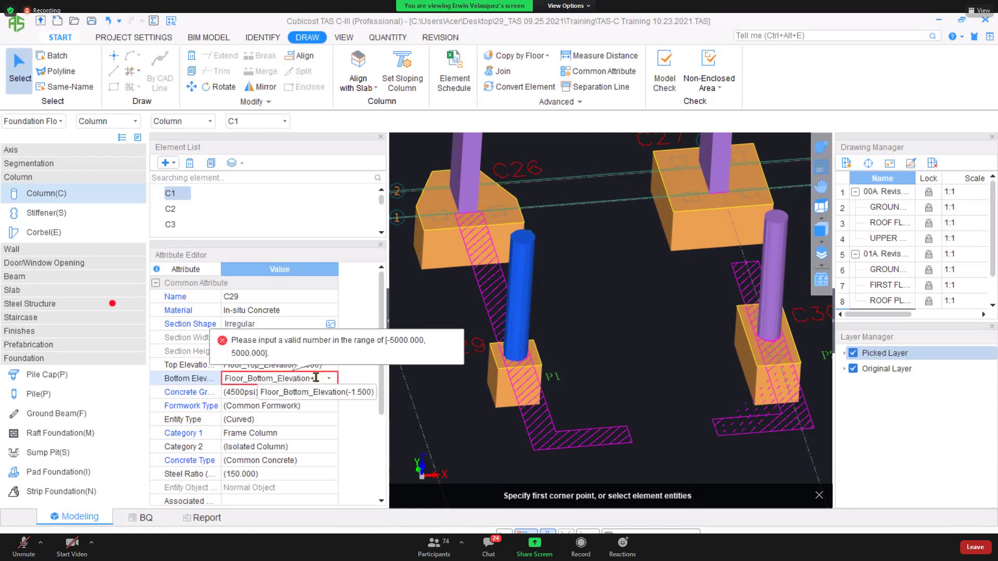
key("Return")
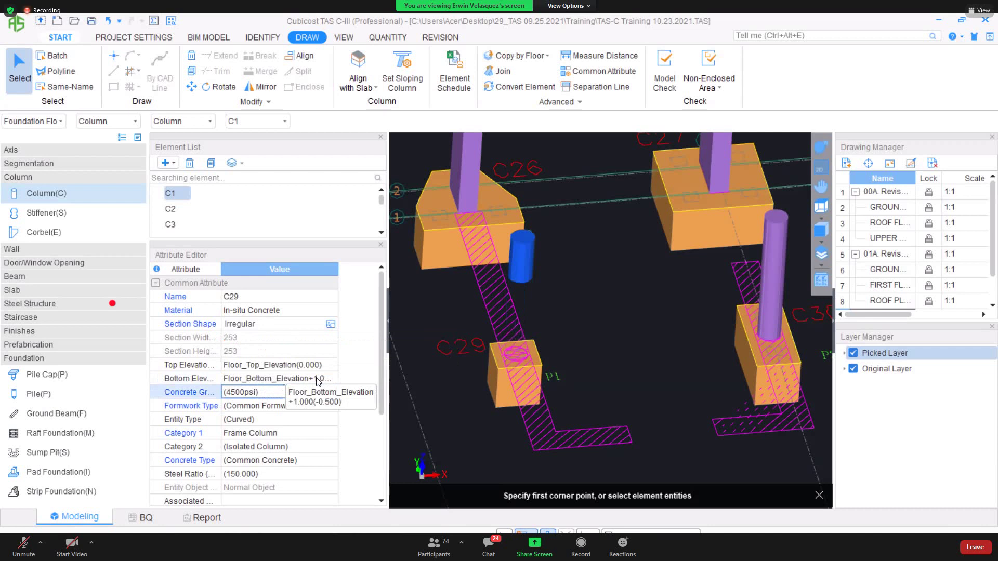
Raise pile cap P1 under column C29 by setting its top elevation to Floor_Bottom_Elevation+1.
left_click(47, 374)
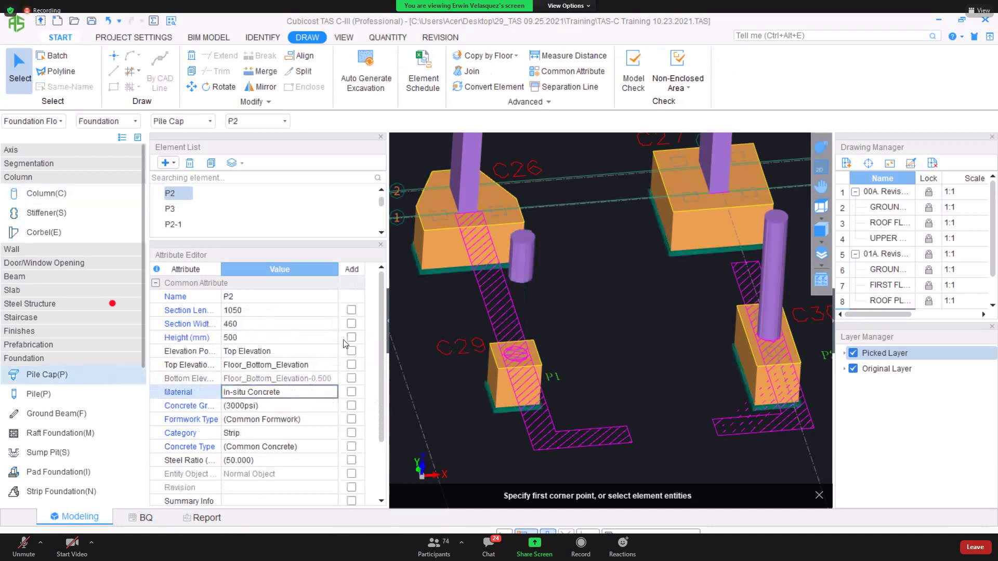
left_click(514, 371)
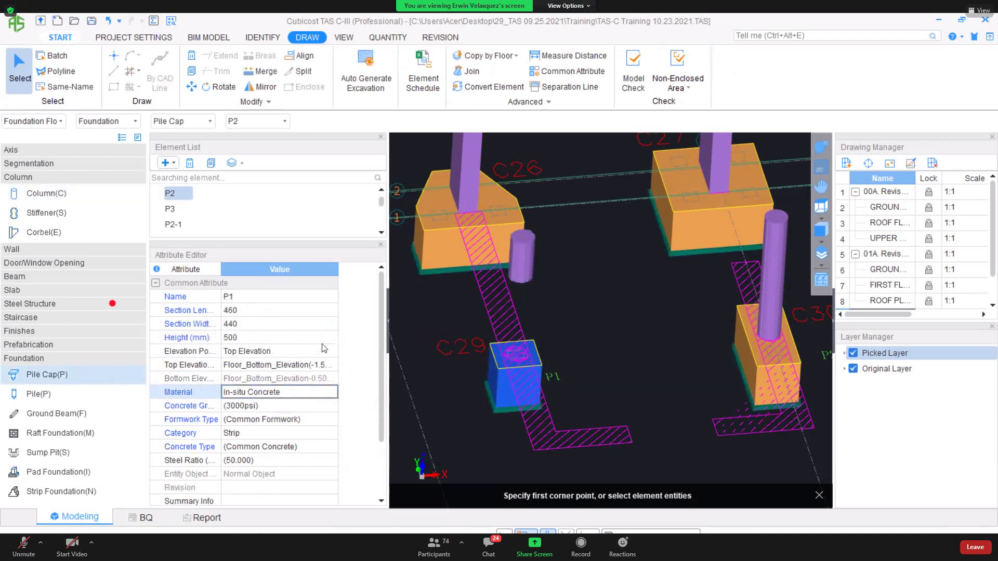
left_click(313, 363)
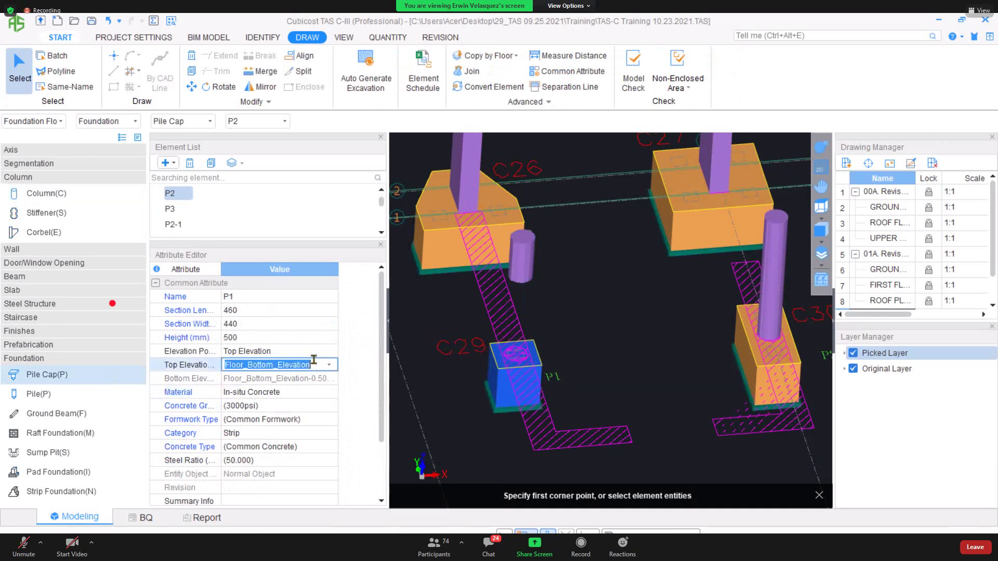
left_click(317, 364)
left_click(317, 364)
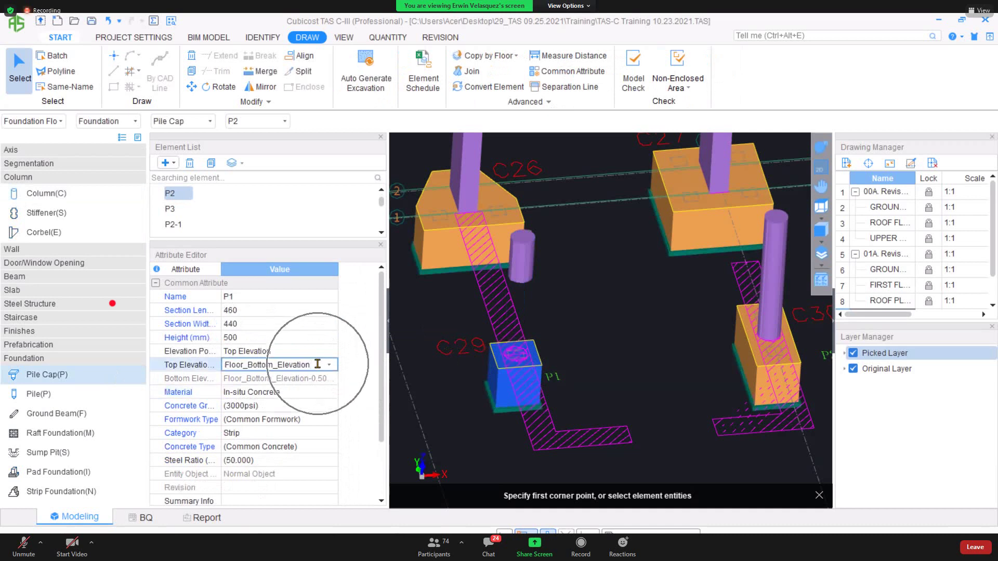
type("+1")
key("Return")
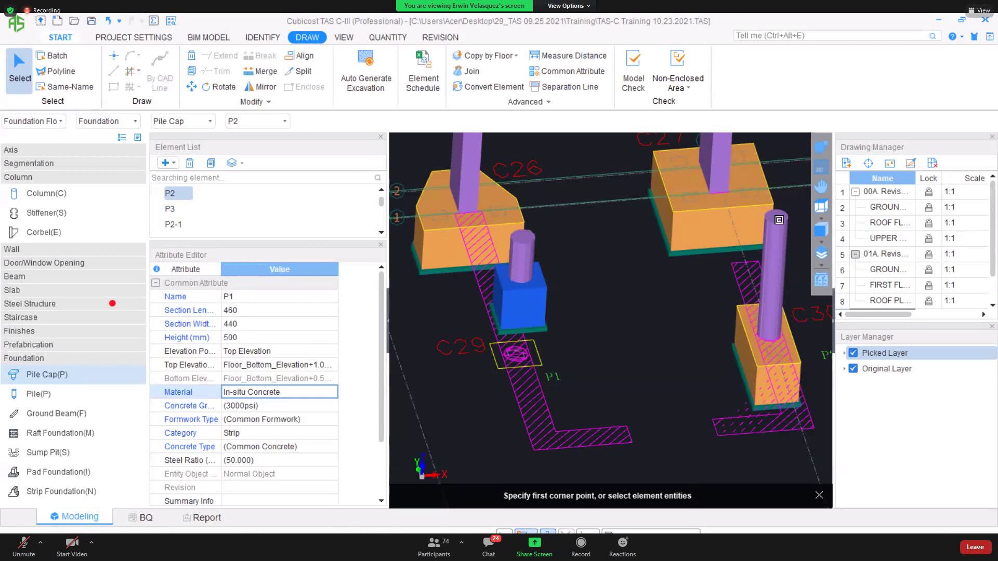
Undo the elevation changes to column C29 and its P1 pile cap.
left_click(29, 123)
key("ctrl+z")
scroll(628, 281, "down", 3)
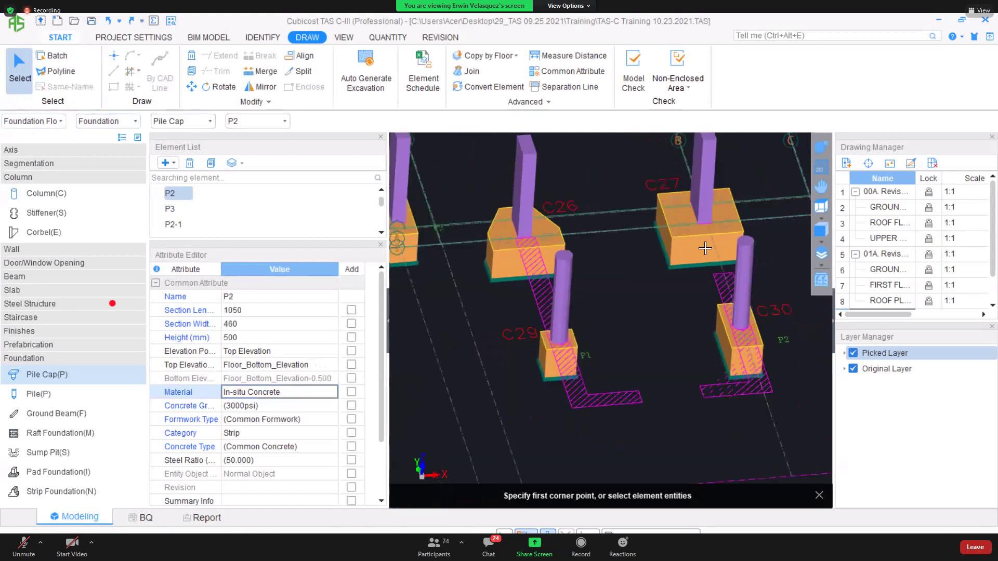
Display the adjacent floors together with the foundation floor in the 3D view.
left_click(821, 267)
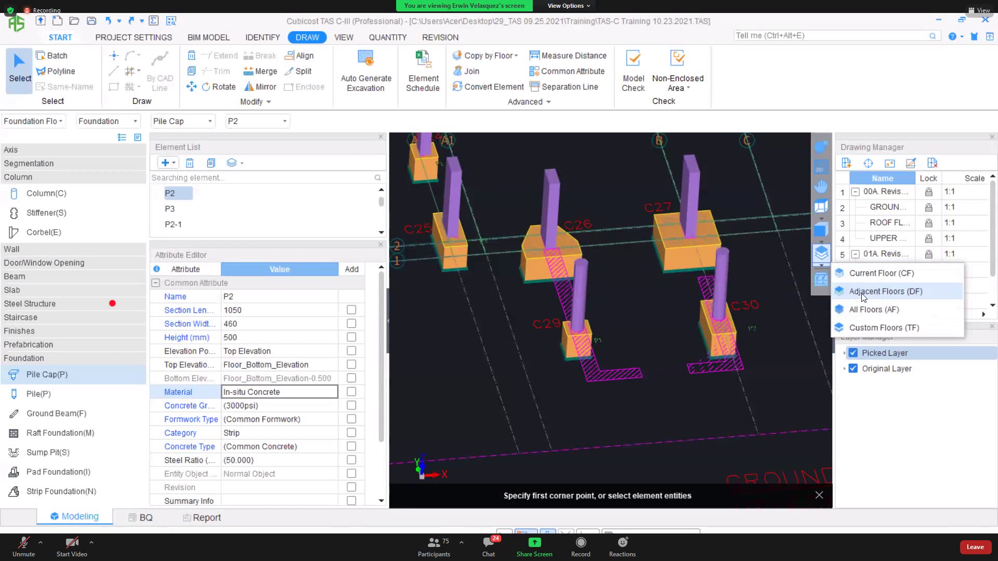
left_click(863, 294)
scroll(721, 261, "down", 5)
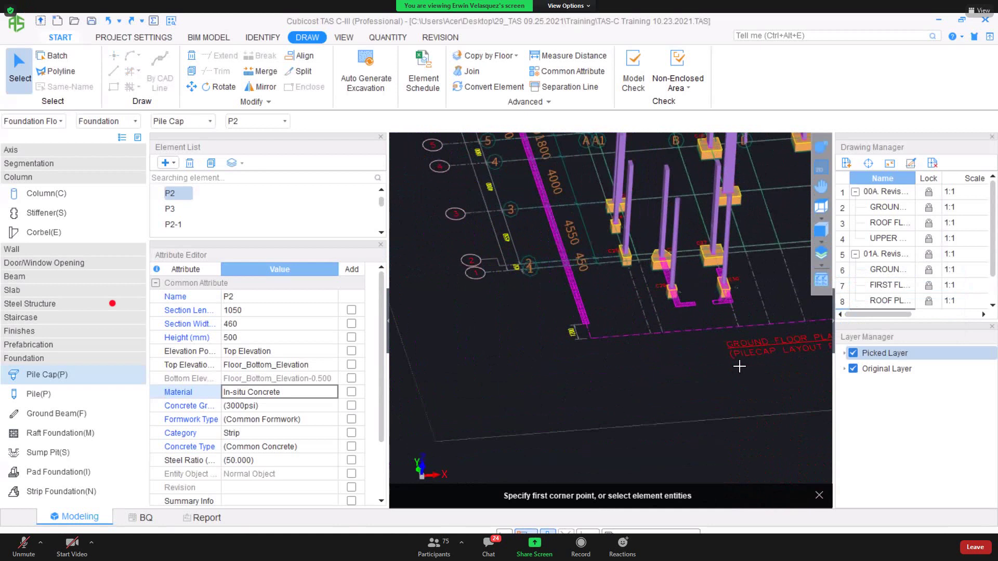
Turn on the display of all element entities and view the whole building model above the foundations in 3D.
left_click(819, 283)
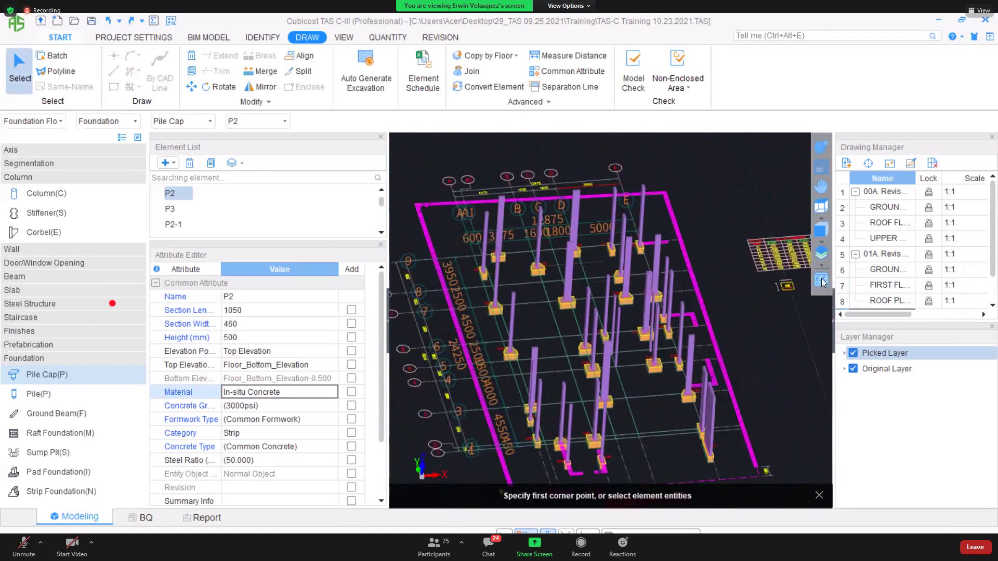
left_click(821, 281)
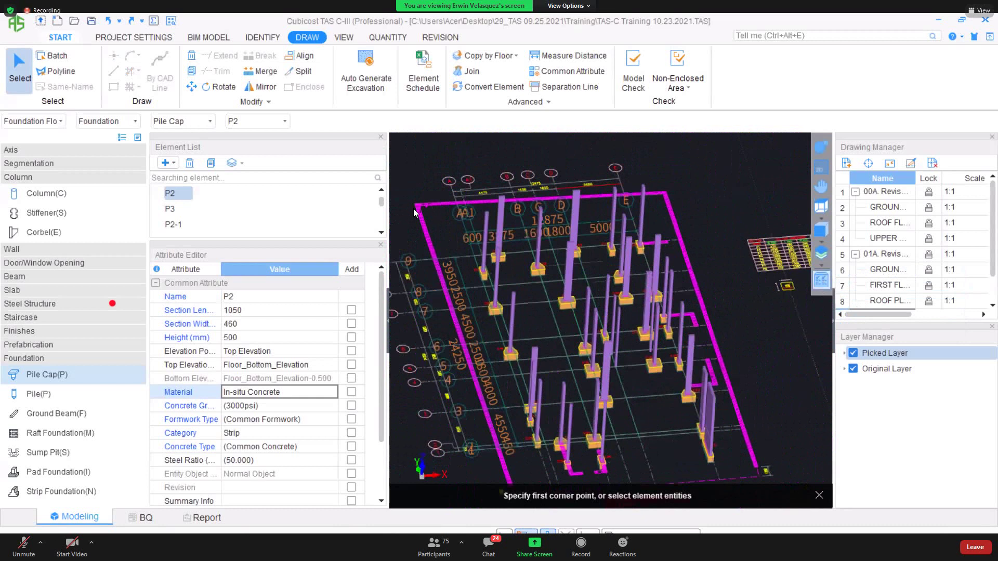
left_click(357, 177)
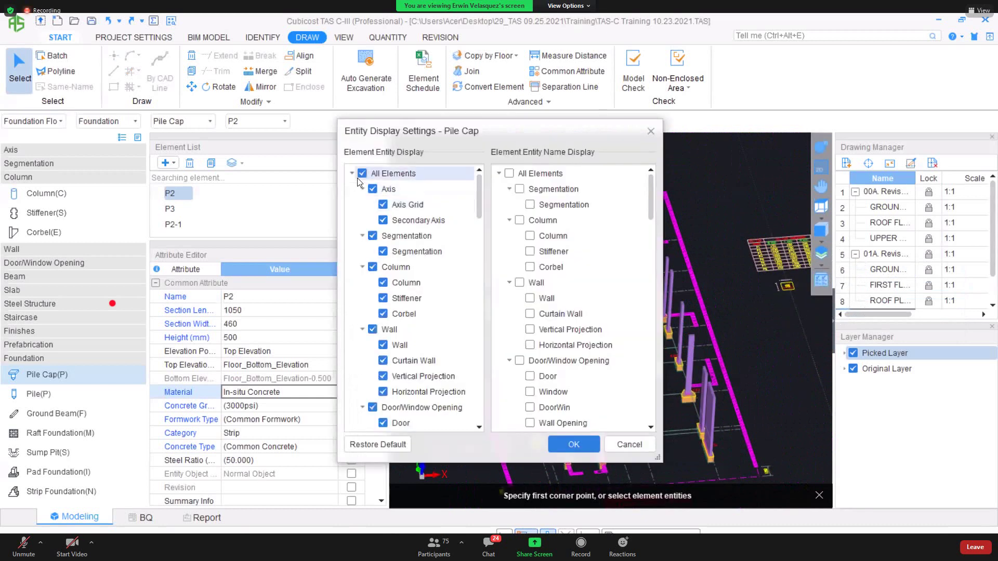
left_click(431, 349)
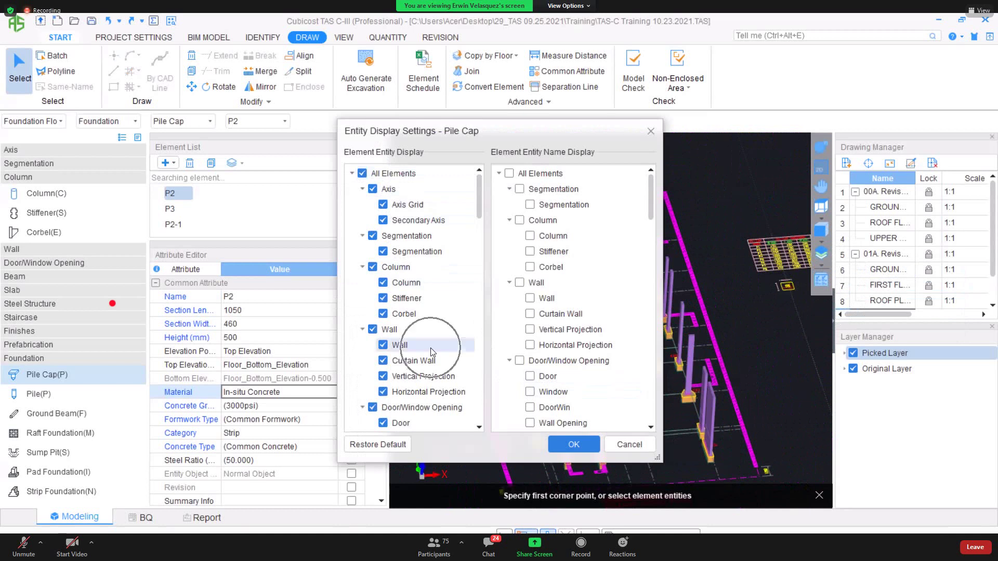
left_click(575, 444)
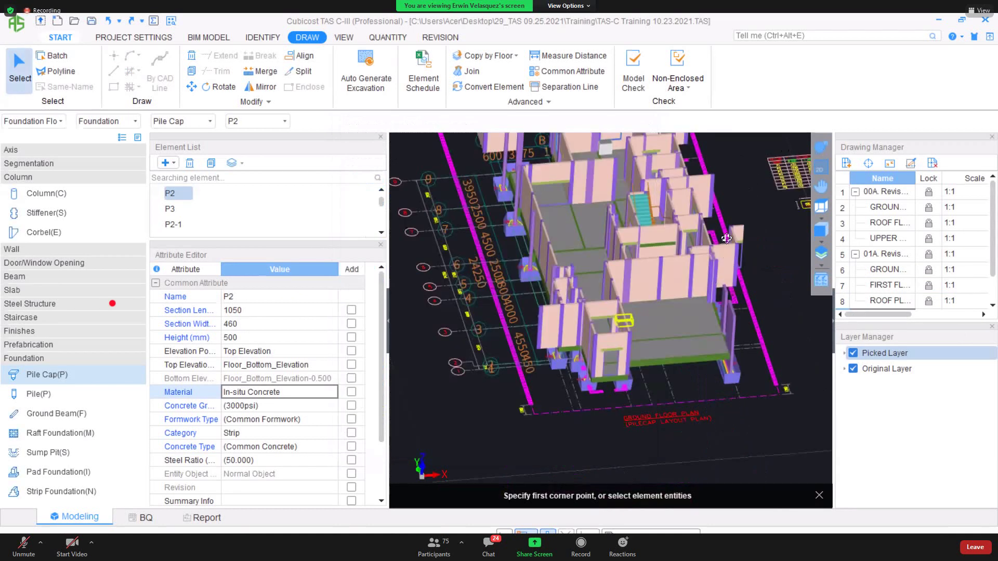
middle_click_drag(743, 208, 750, 241)
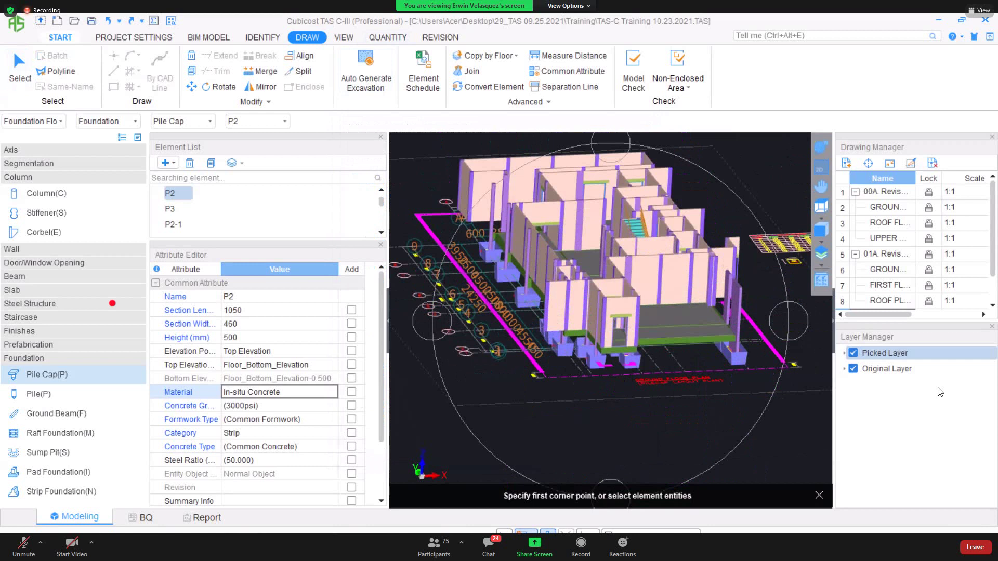
middle_click_drag(721, 328, 702, 374)
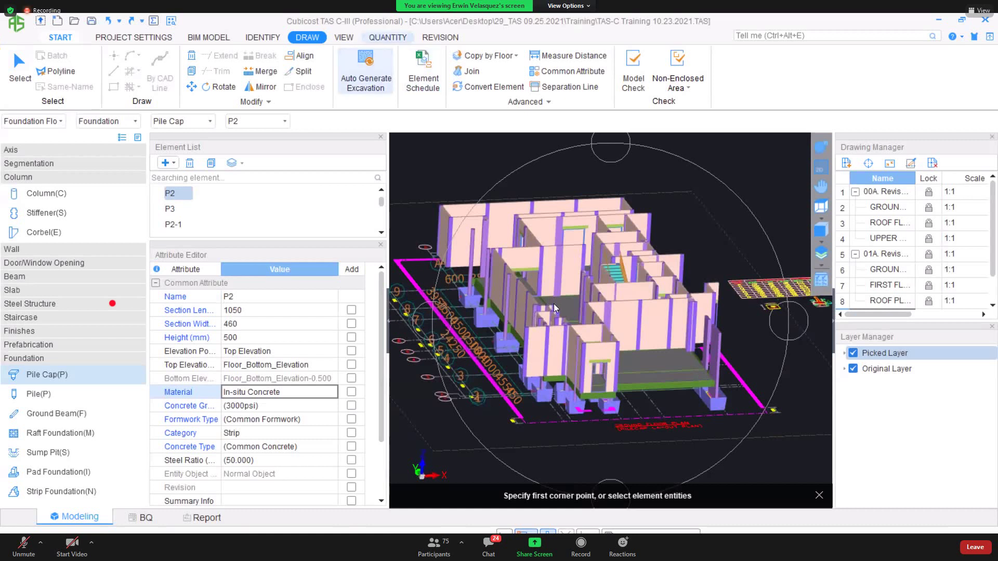
Run the summary calculation for all floors of the model.
left_click(388, 37)
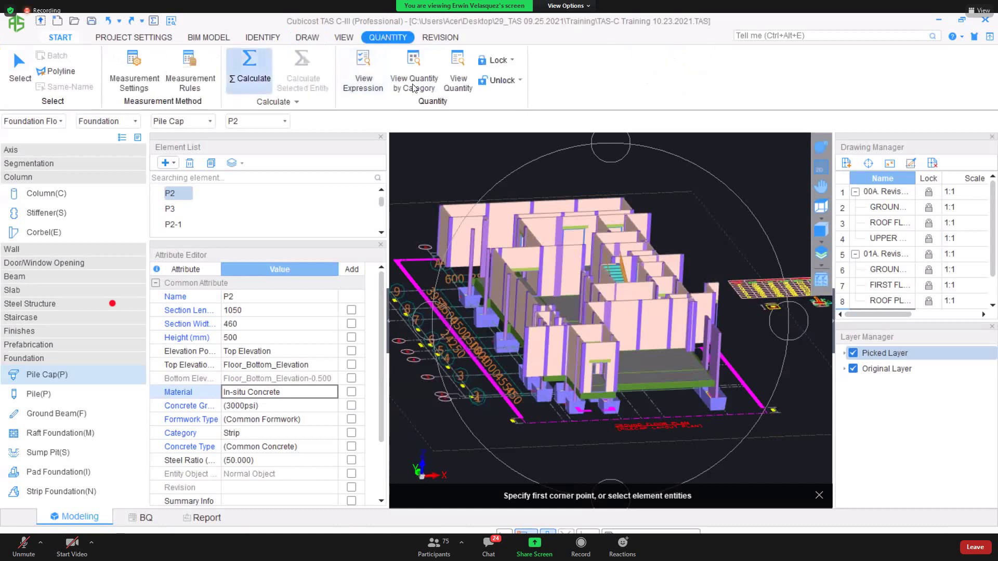
key("F9")
left_click(399, 204)
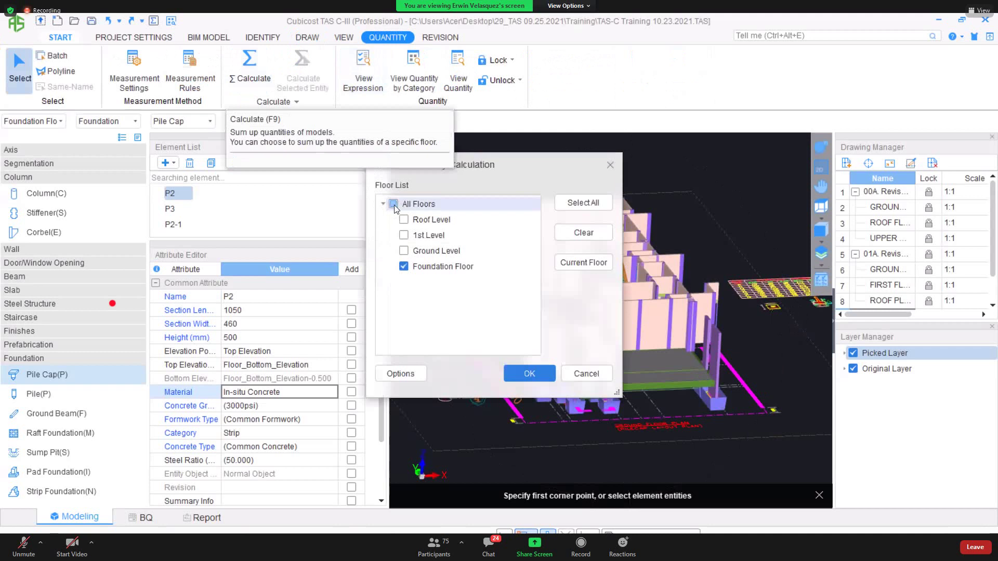
left_click(530, 373)
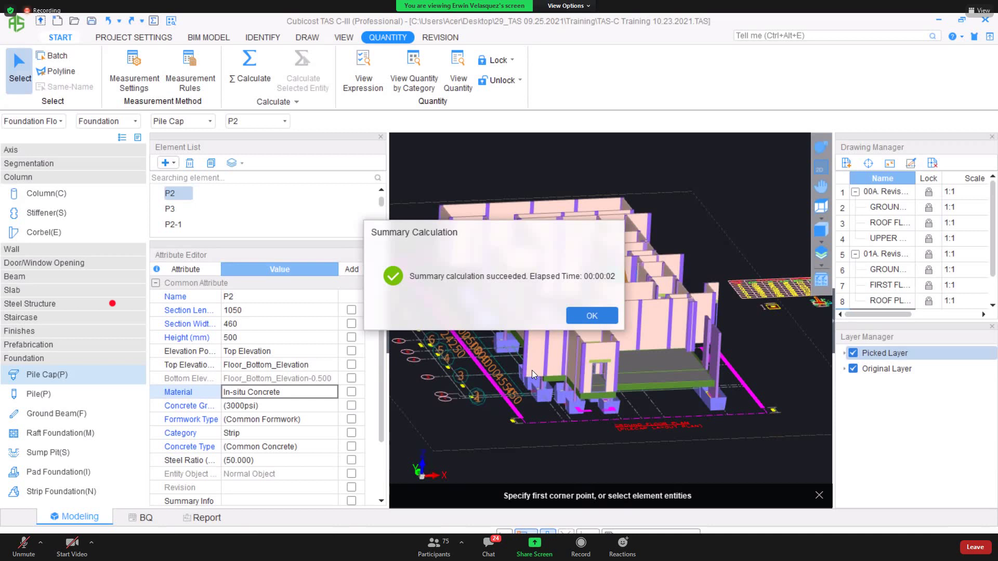
left_click(593, 315)
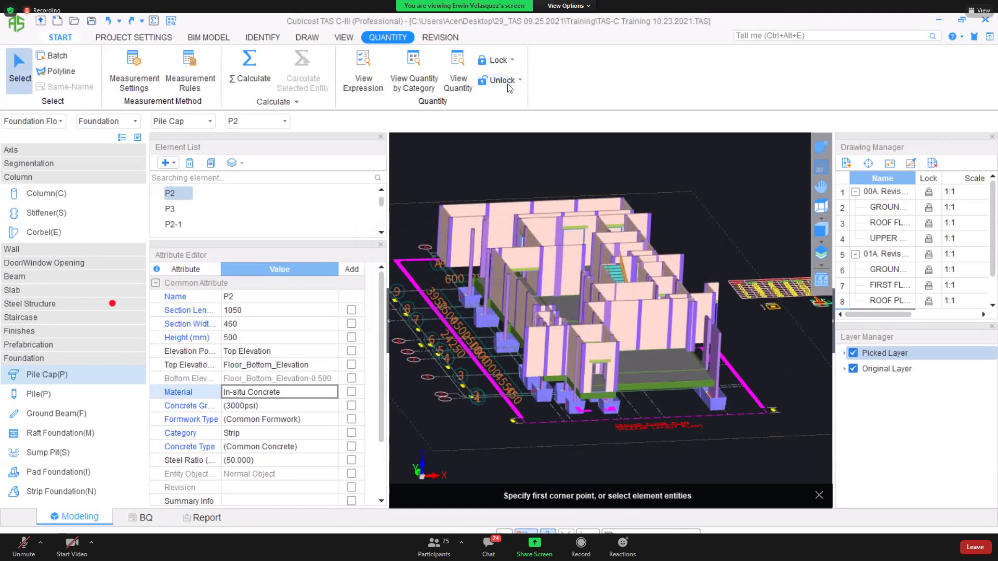
View the element entity quantities of a single ground-level column at the front corner of the building.
left_click(469, 78)
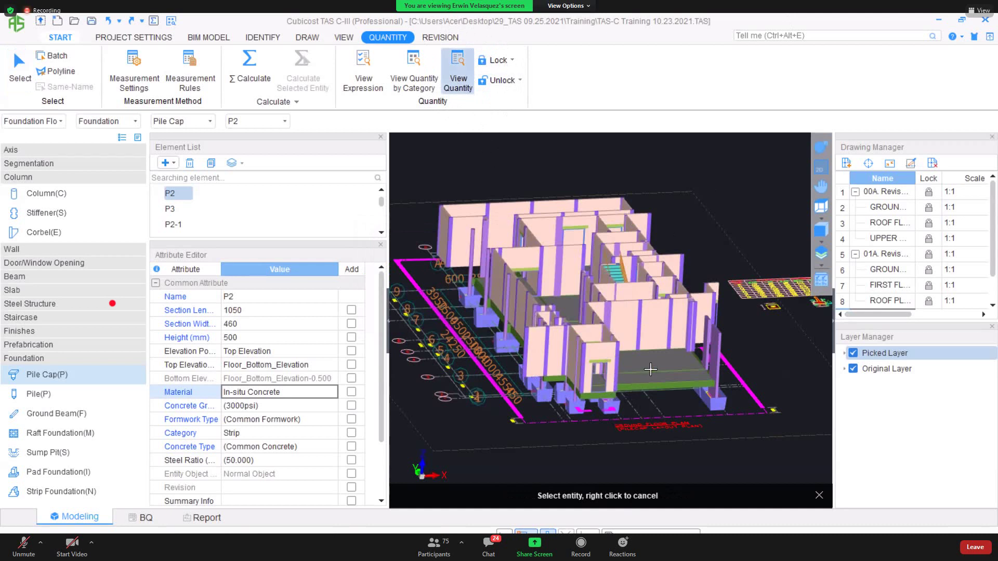
left_click(91, 198)
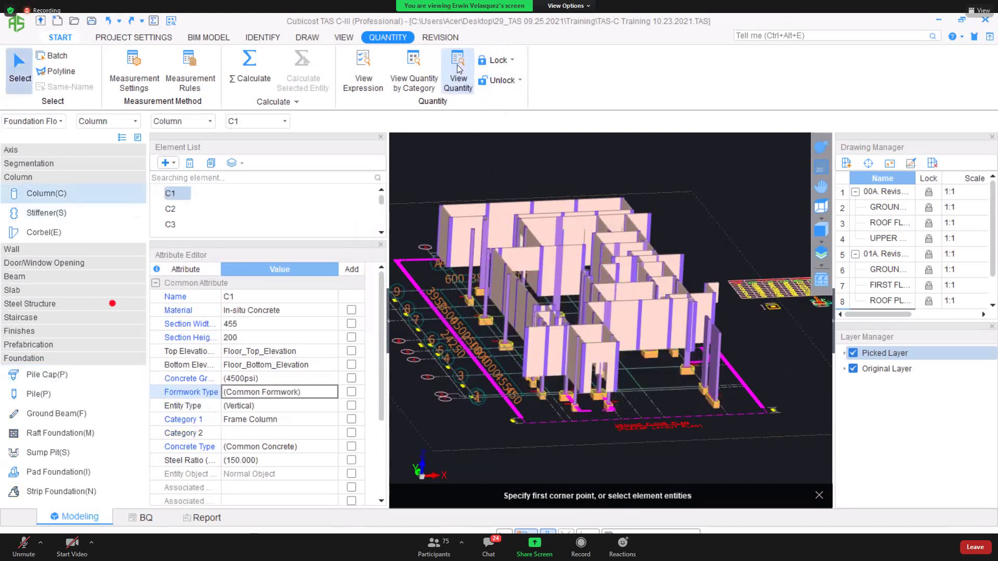
left_click(458, 87)
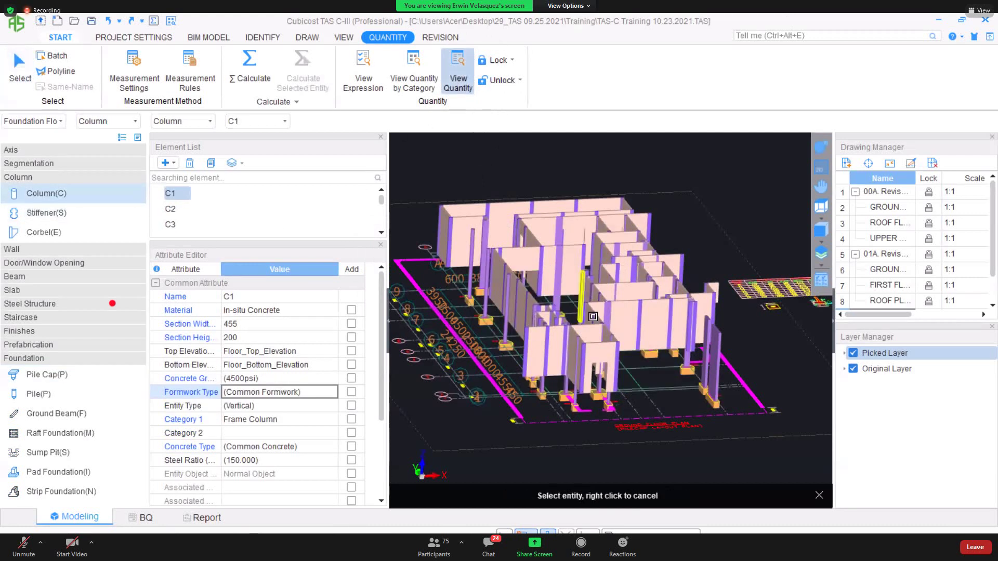
left_click(713, 367)
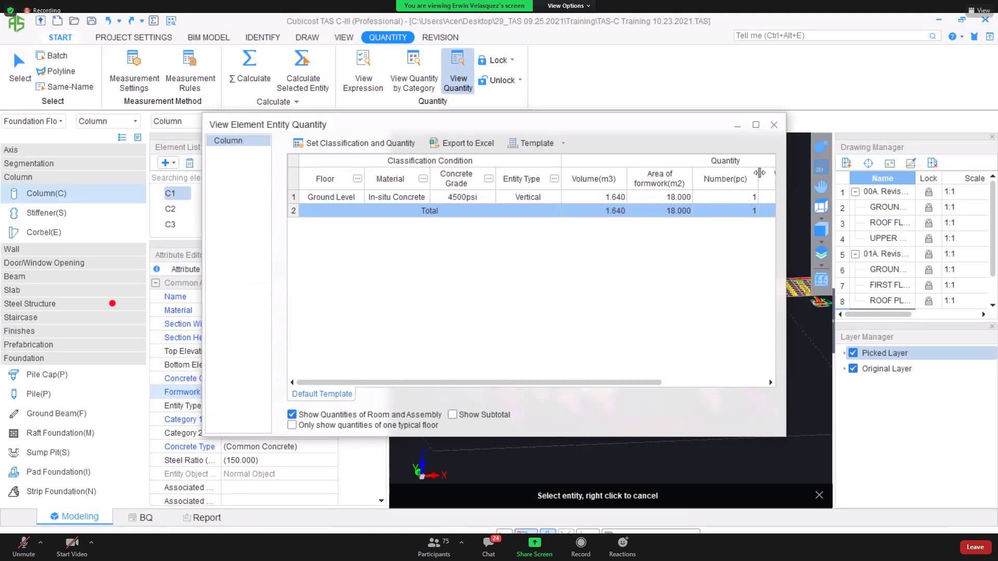
left_click(773, 125)
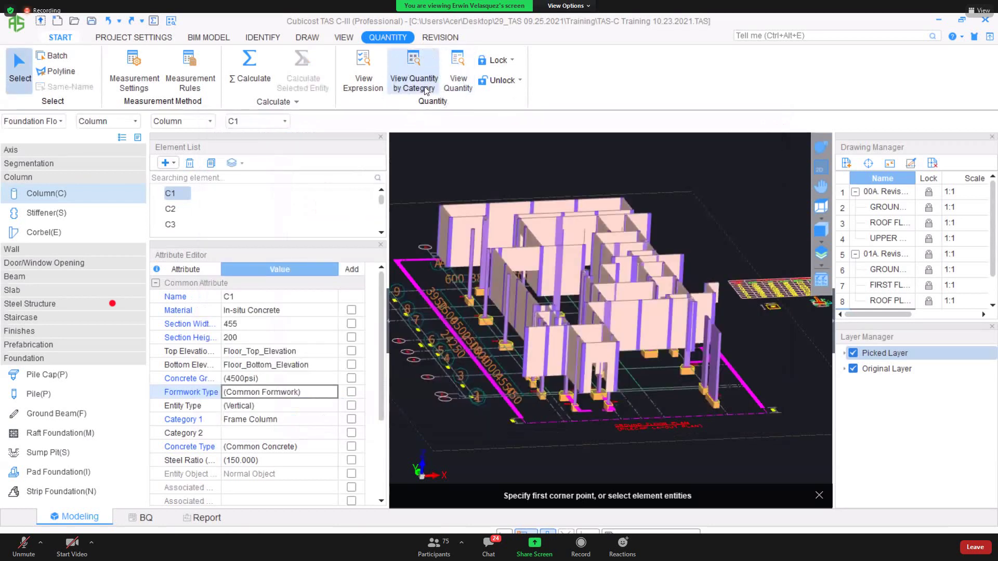
View quantities by category for the whole project, covering the 1st Level, Ground Level and Foundation Floor.
left_click(424, 87)
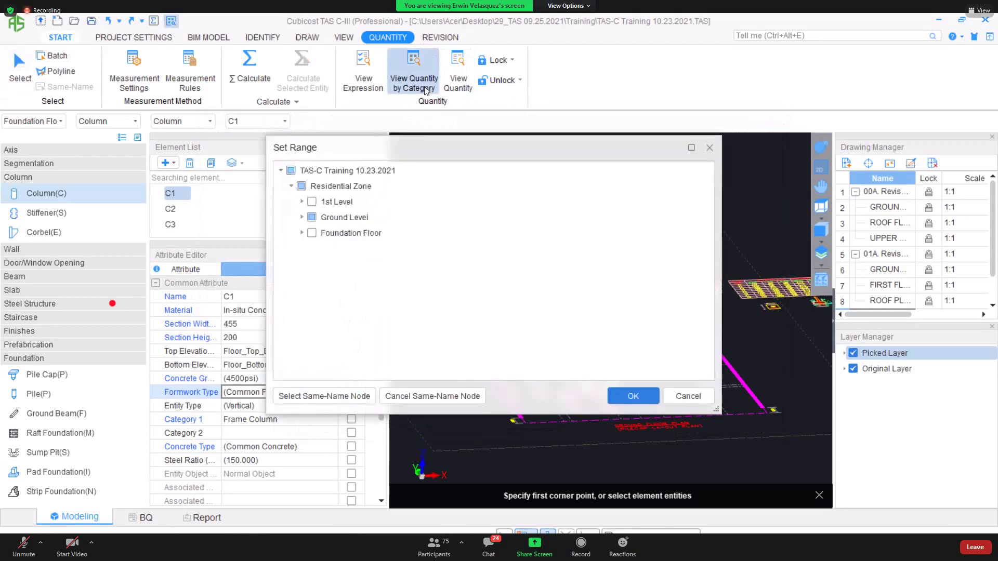
left_click(291, 171)
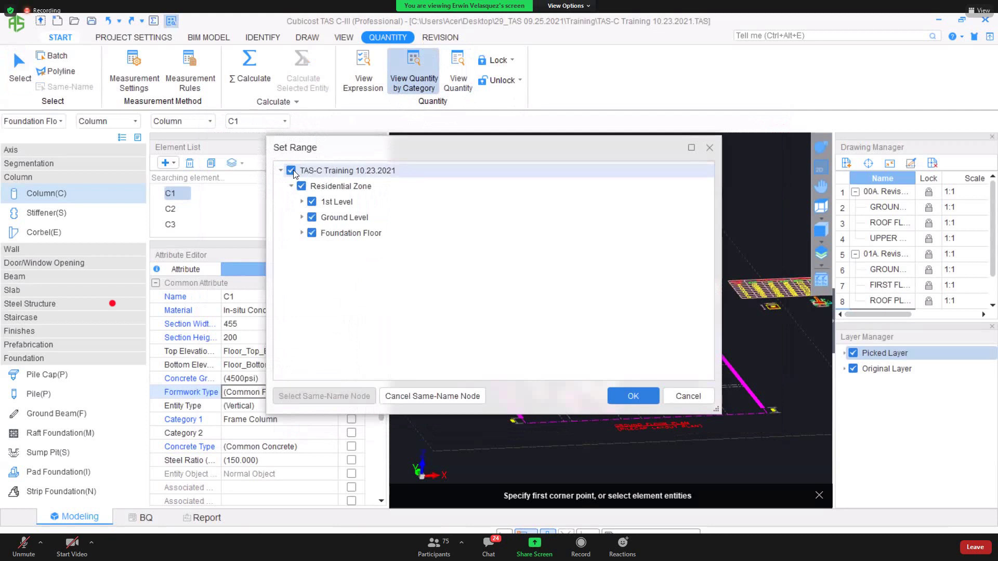
left_click(619, 401)
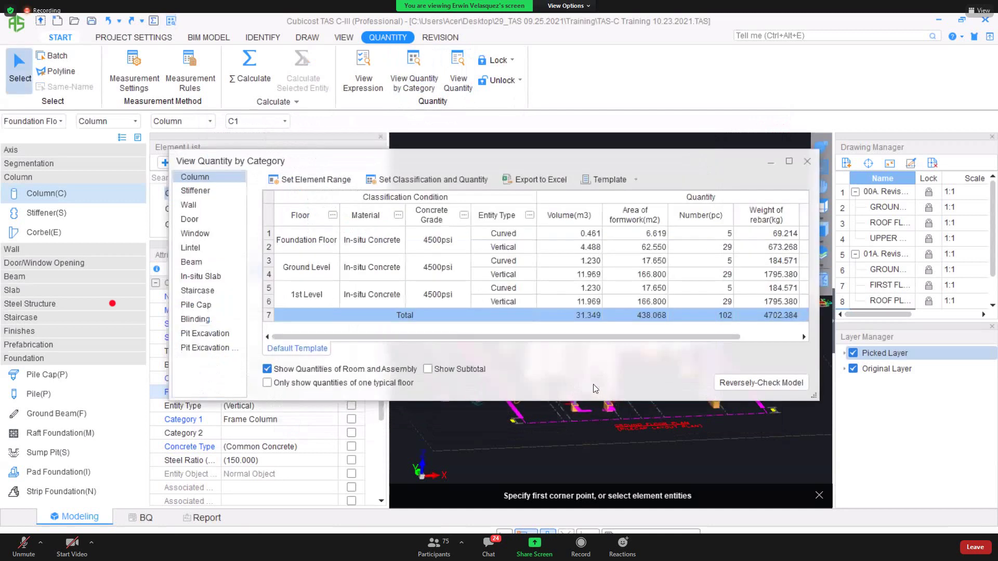
Review the quantities of each remaining category, from stiffeners, walls and openings through beams, slabs and staircase to pile caps, blinding and pit excavation.
left_click(210, 190)
left_click(211, 204)
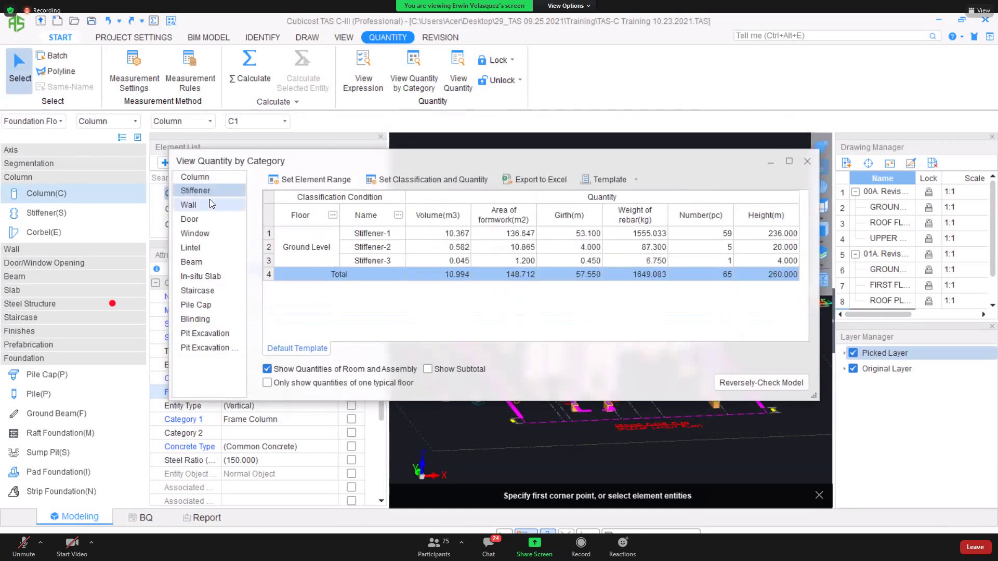
left_click(209, 217)
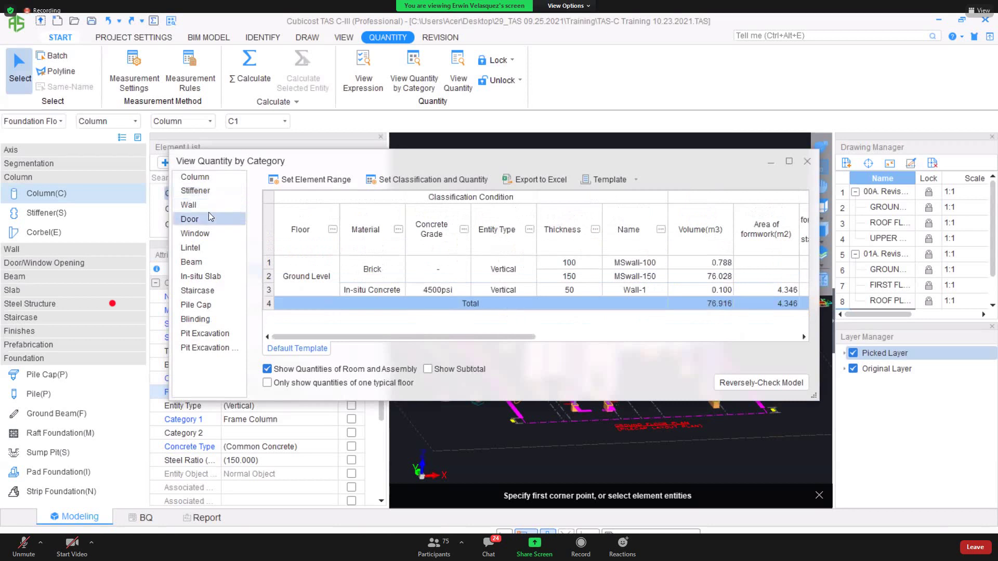
left_click(210, 247)
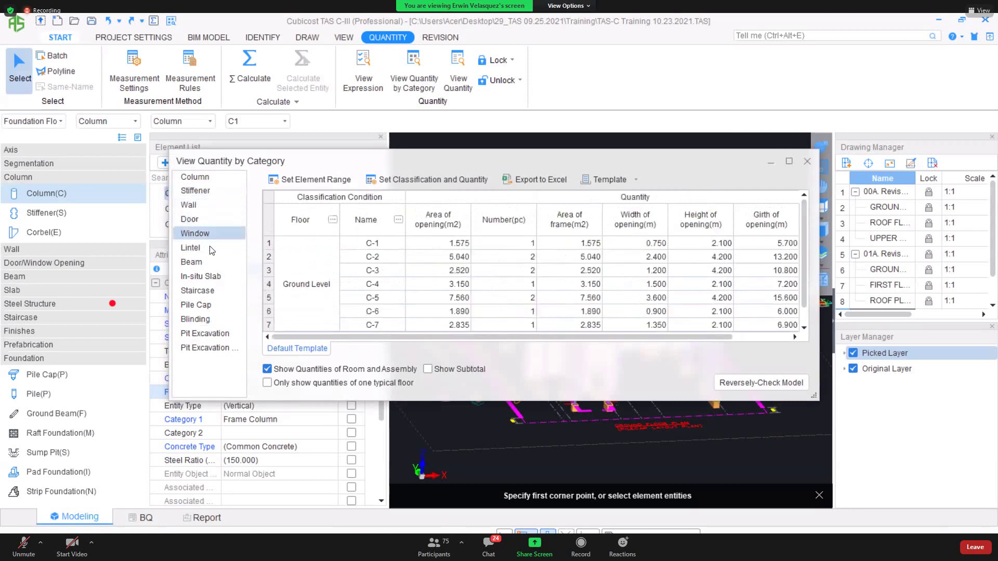
left_click(209, 262)
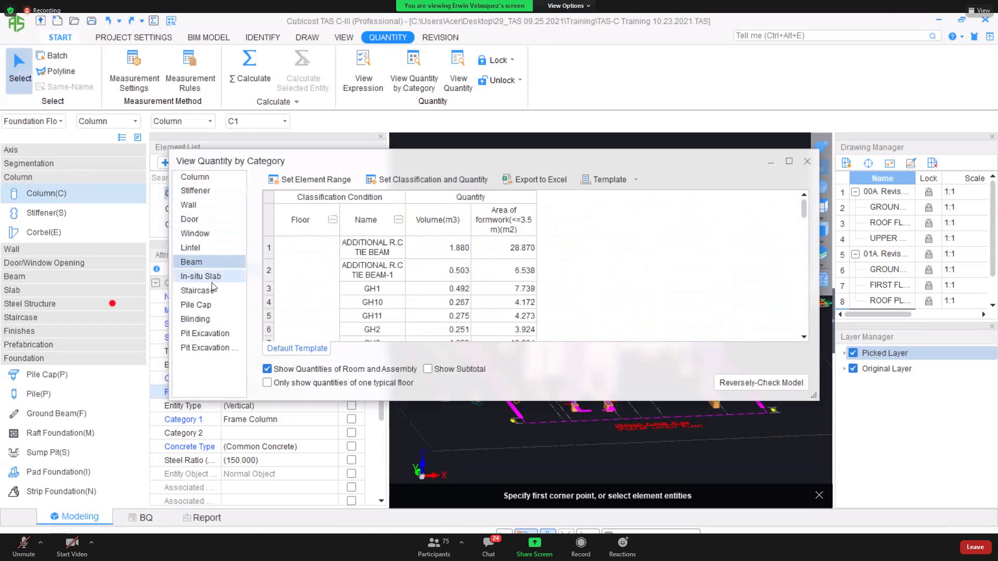
left_click(239, 276)
left_click(216, 294)
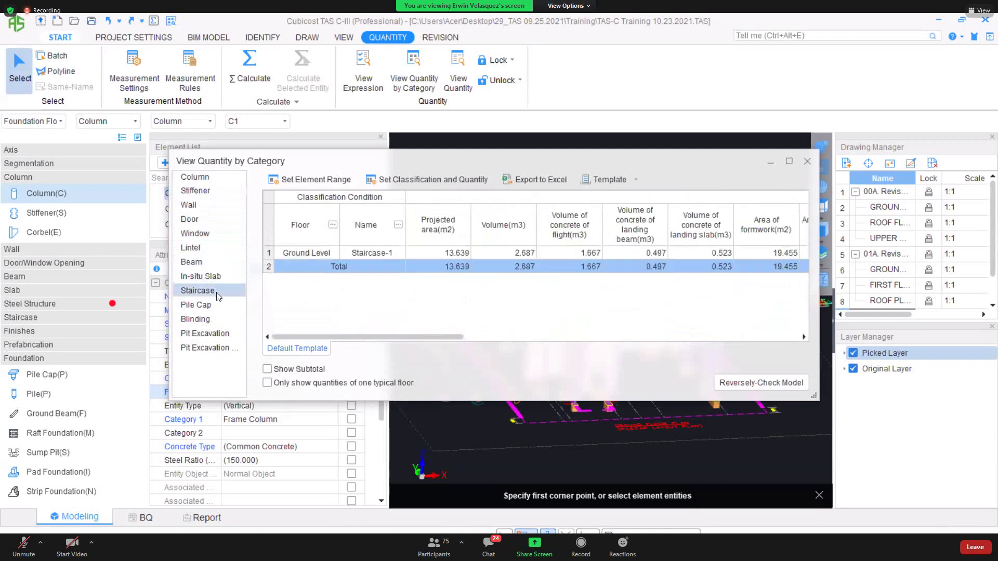
left_click(218, 305)
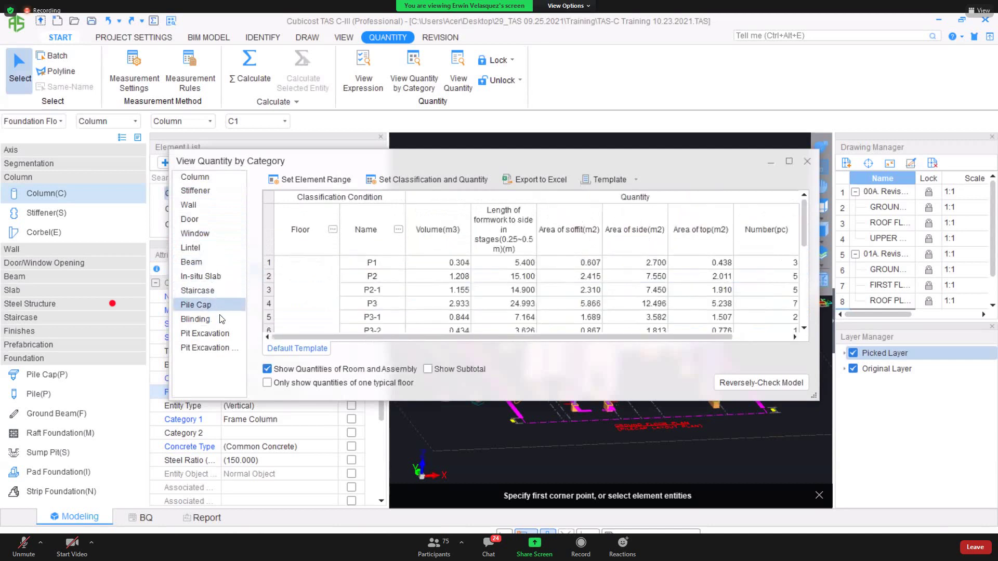
left_click(219, 318)
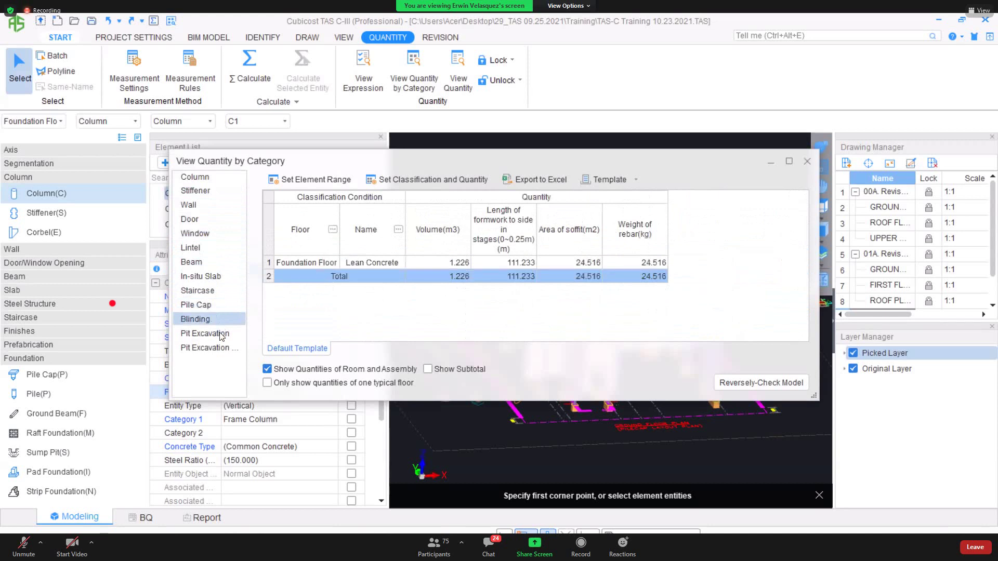
left_click(219, 333)
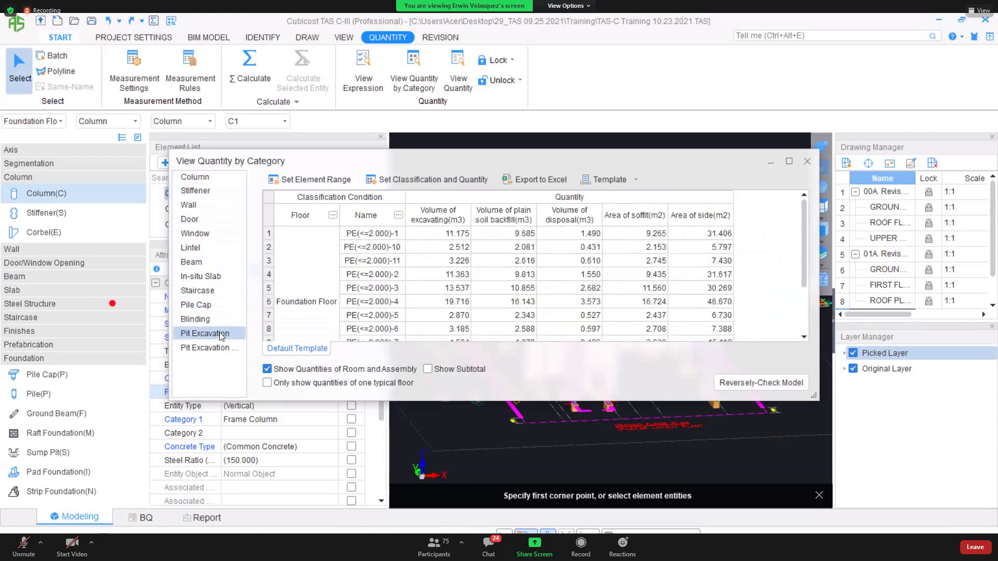
left_click(226, 347)
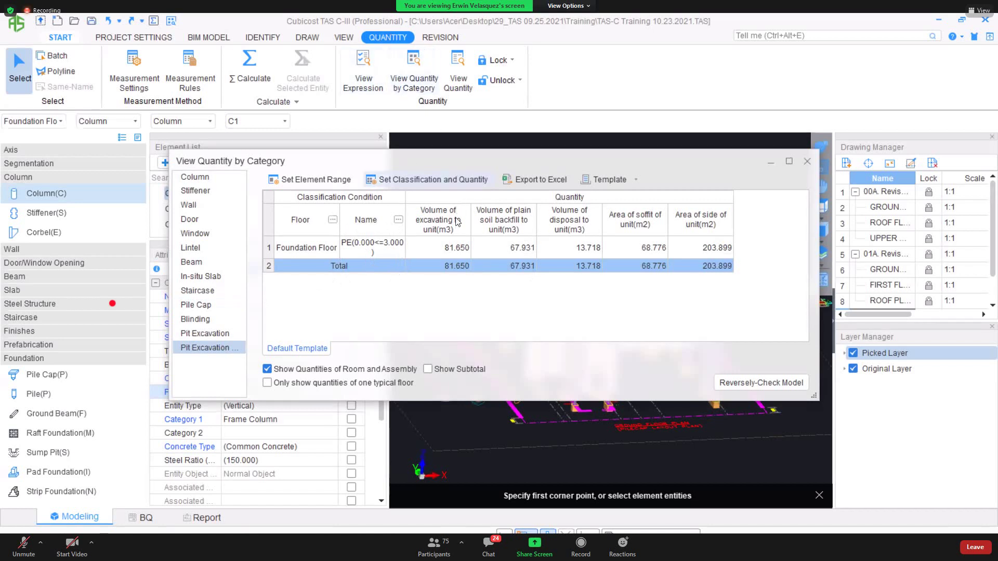
left_click(586, 224)
Classify the pit excavation unit quantities by floor only, keeping just the excavating, plain soil backfill and disposal volumes.
left_click(483, 185)
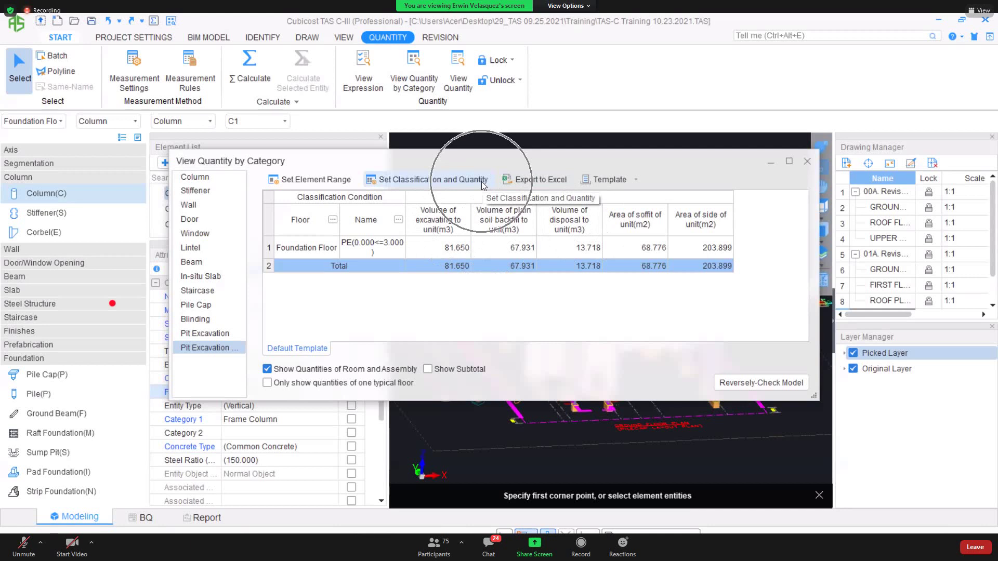
left_click(482, 185)
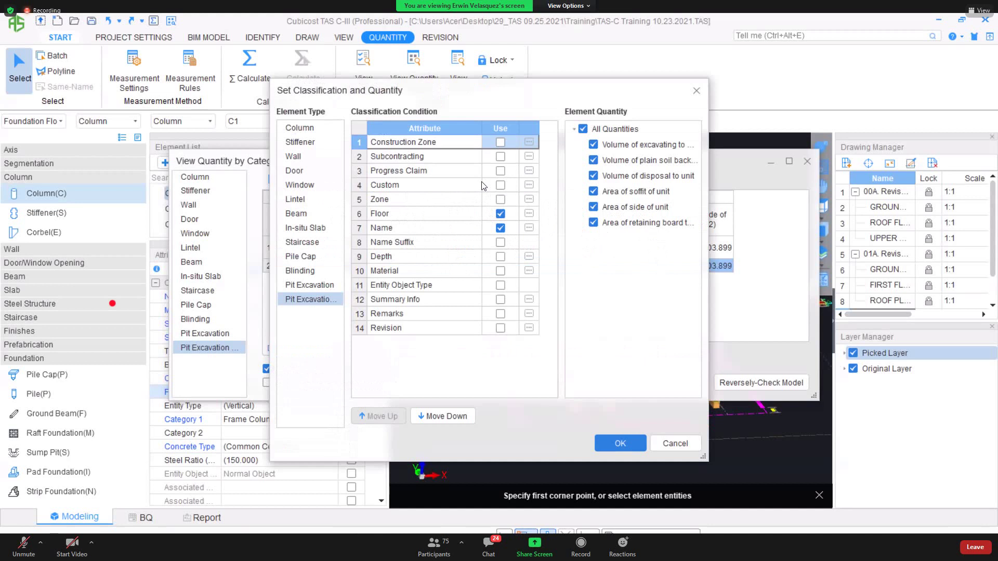
left_click(500, 228)
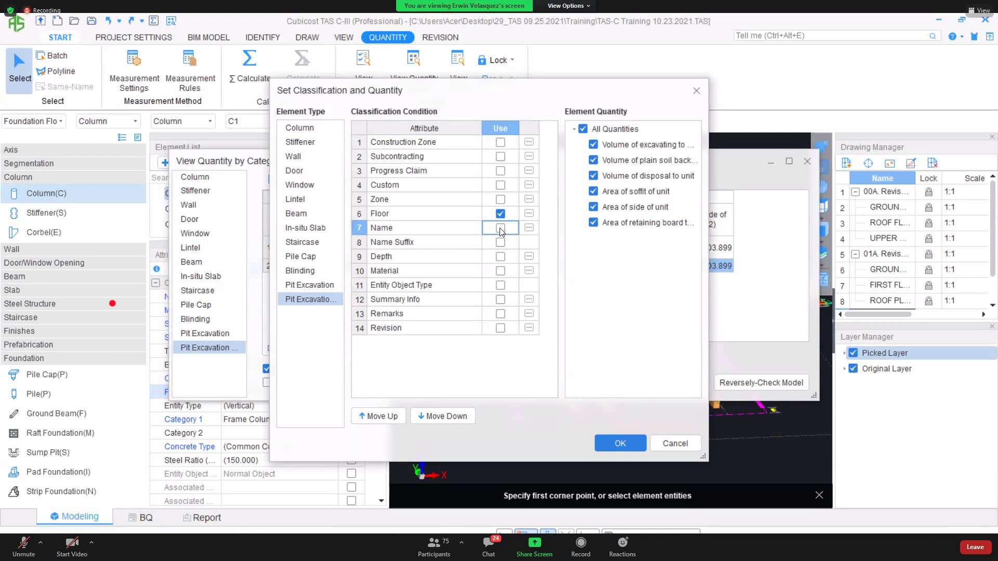
left_click(594, 222)
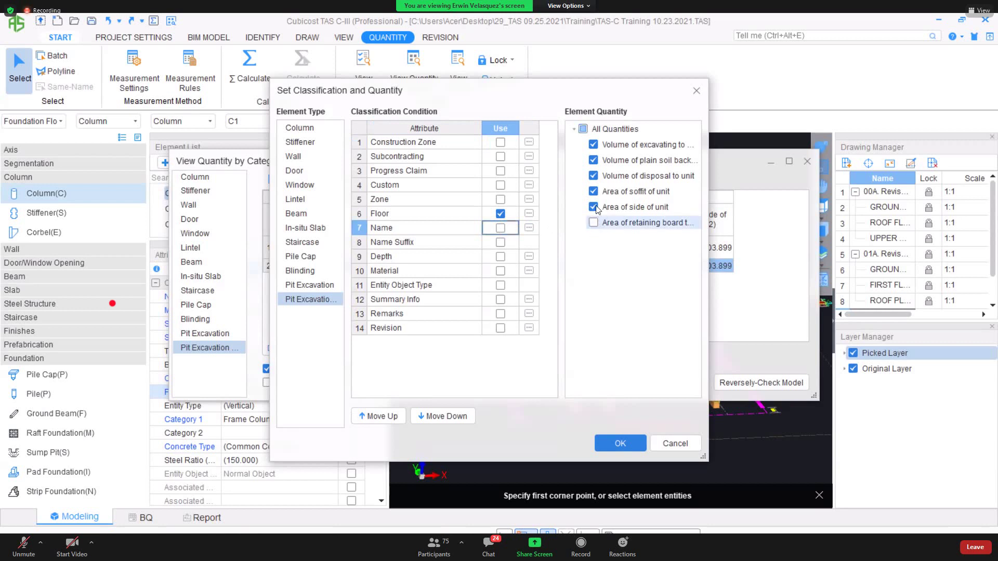
left_click(594, 207)
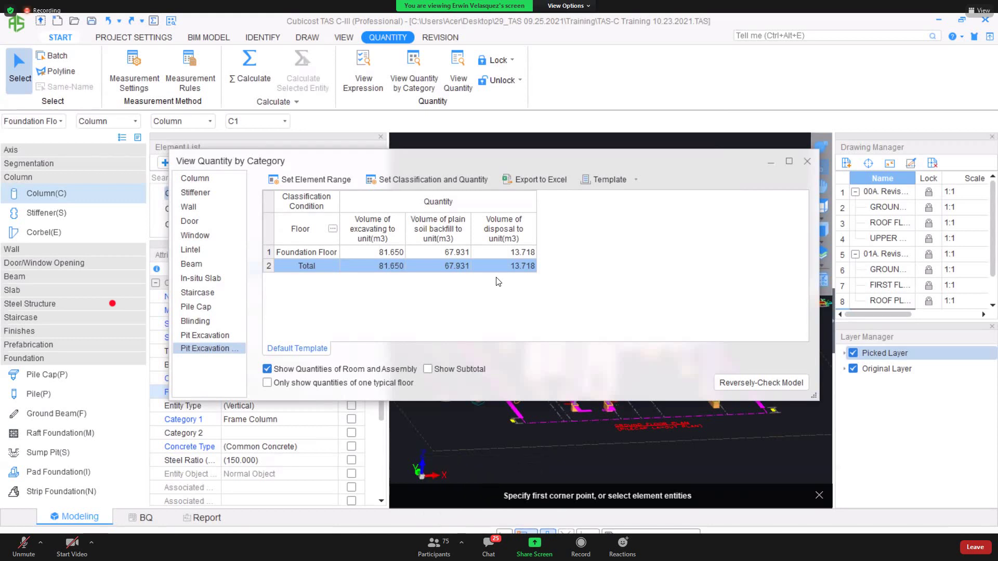
Export the default-template quantities of all categories to a new Excel file.
left_click(534, 181)
left_click(533, 417)
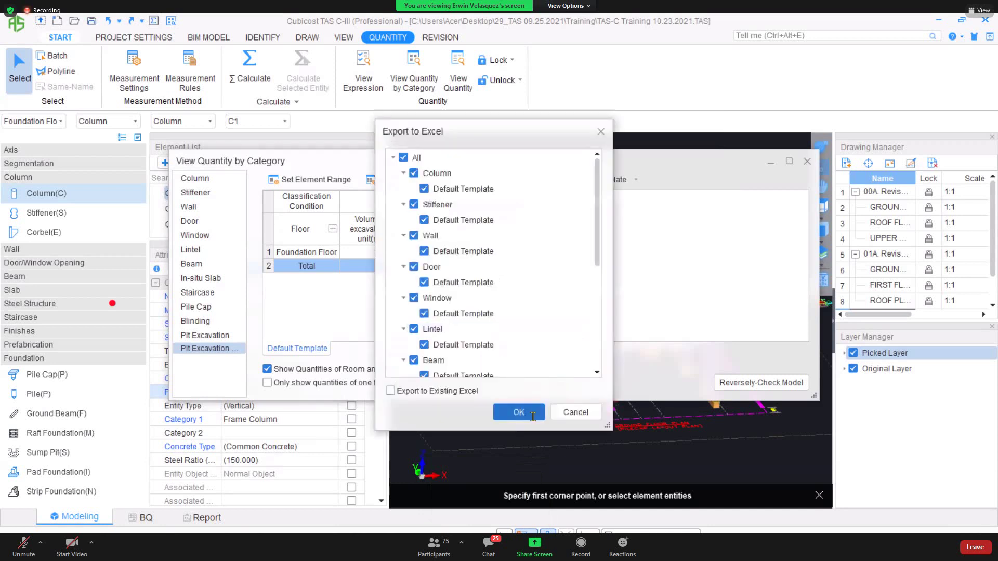
key("Return")
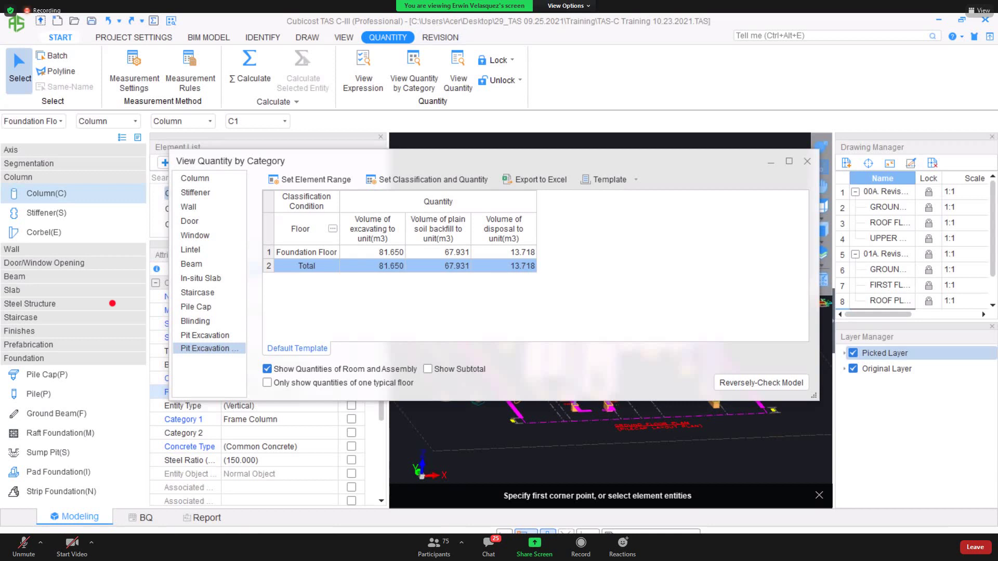
Switch to Excel to check the stiffener and wall sheets of the exported workbook, and close it without saving changes.
key("alt+Tab")
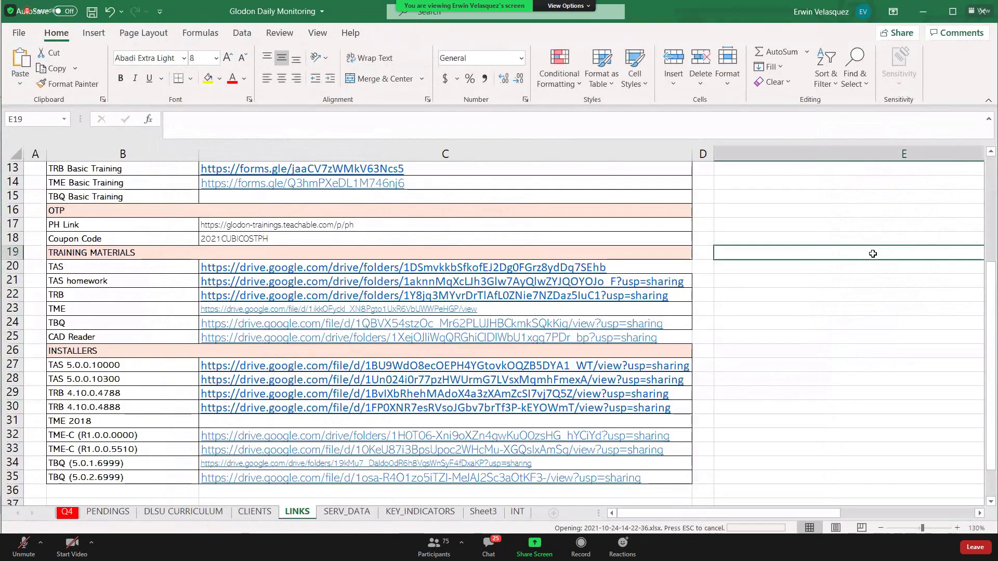
left_click(921, 11)
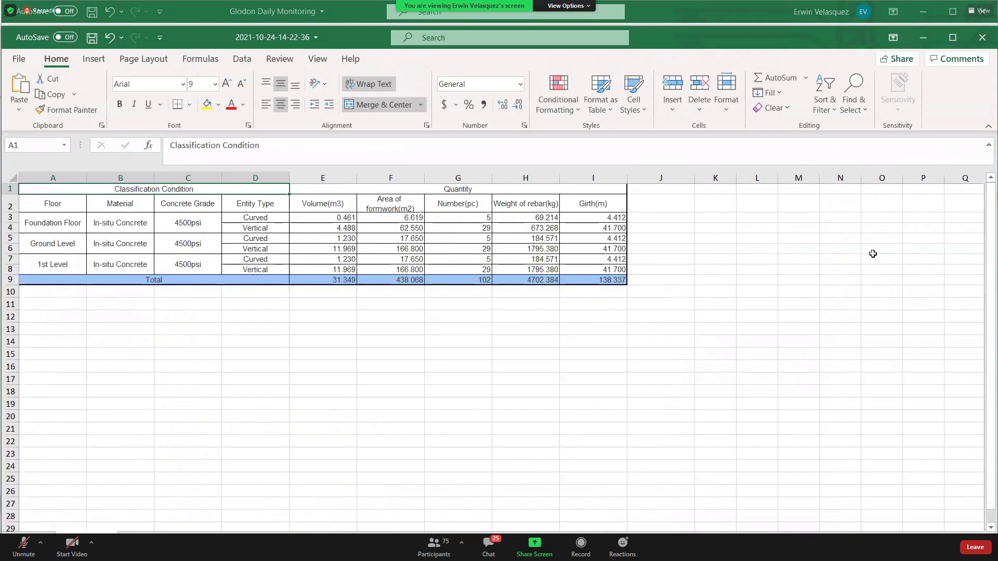
left_click(168, 532)
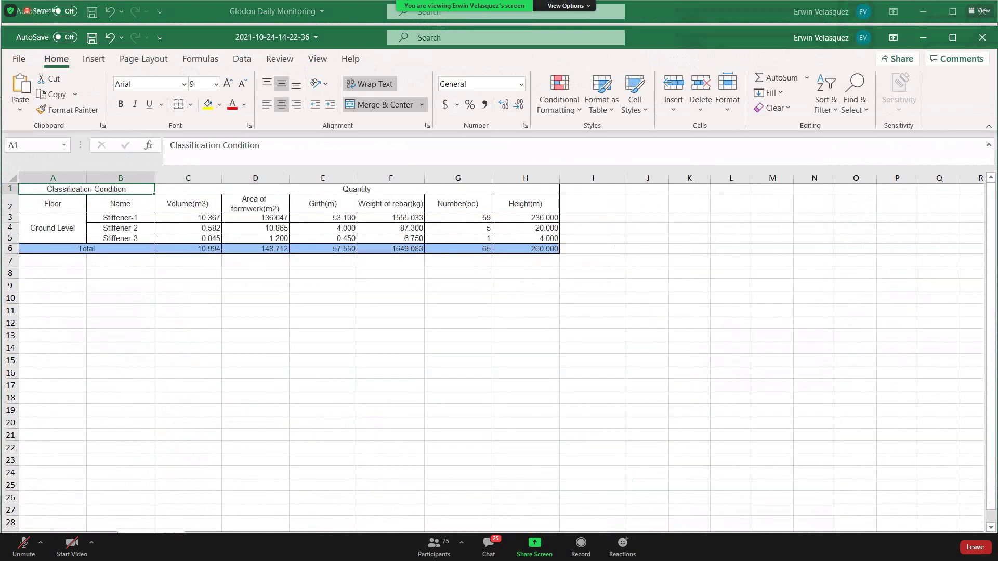
left_click(245, 531)
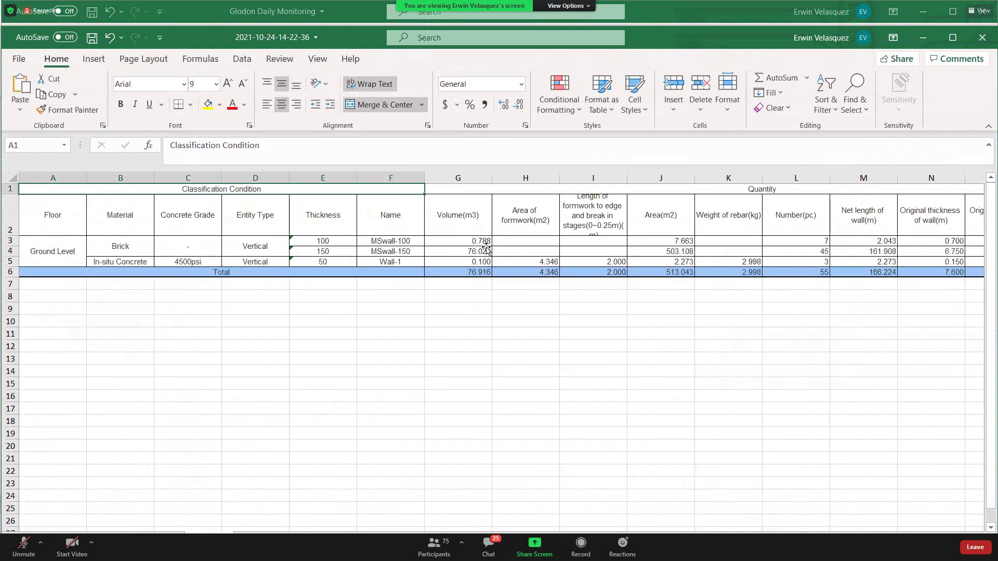
left_click(486, 250)
double_click(485, 251)
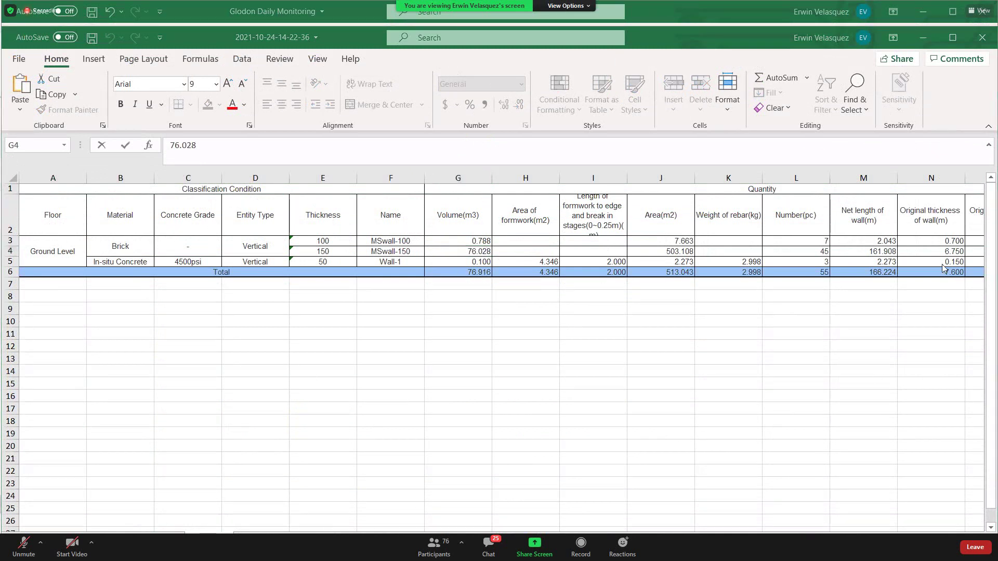
left_click(981, 38)
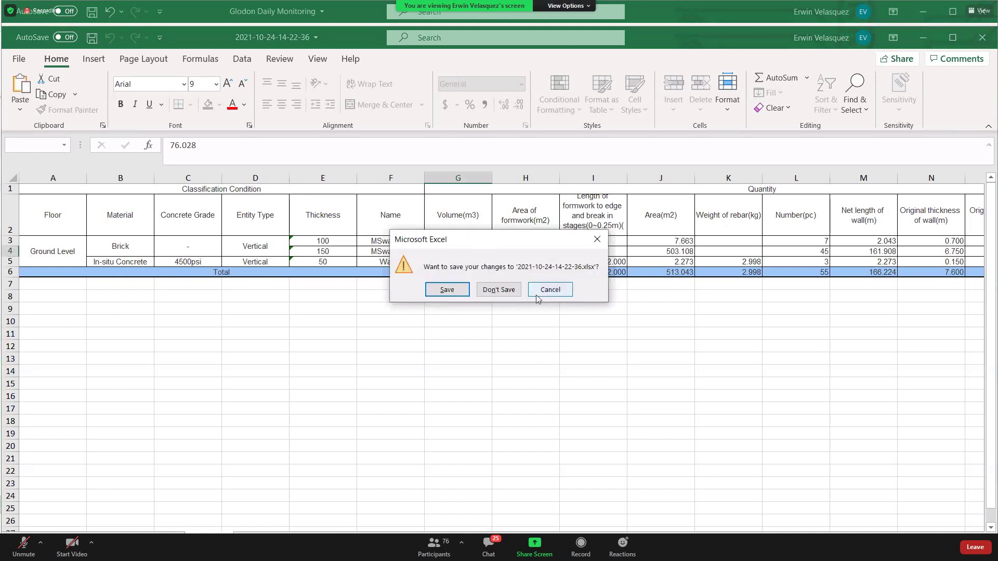
left_click(491, 294)
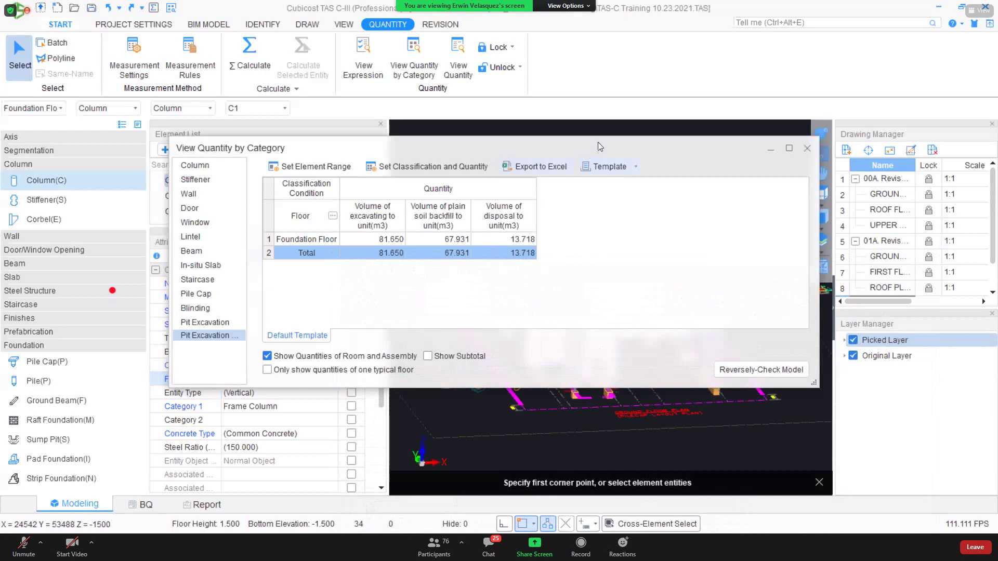
Reverse-check the volume of the vertical Ground Level columns from the category quantities and move the results list clear of the model.
left_click_drag(599, 147, 481, 123)
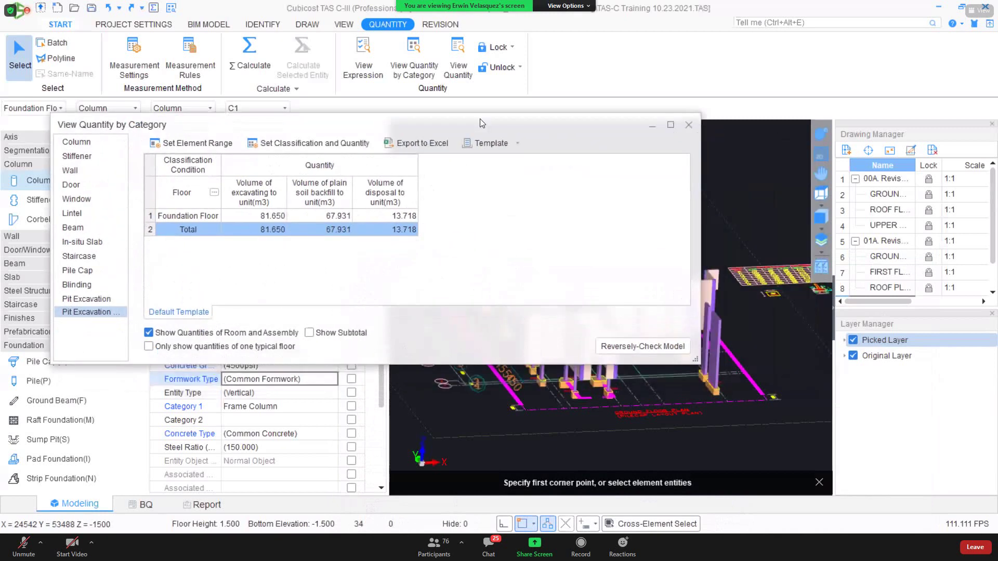
left_click(78, 142)
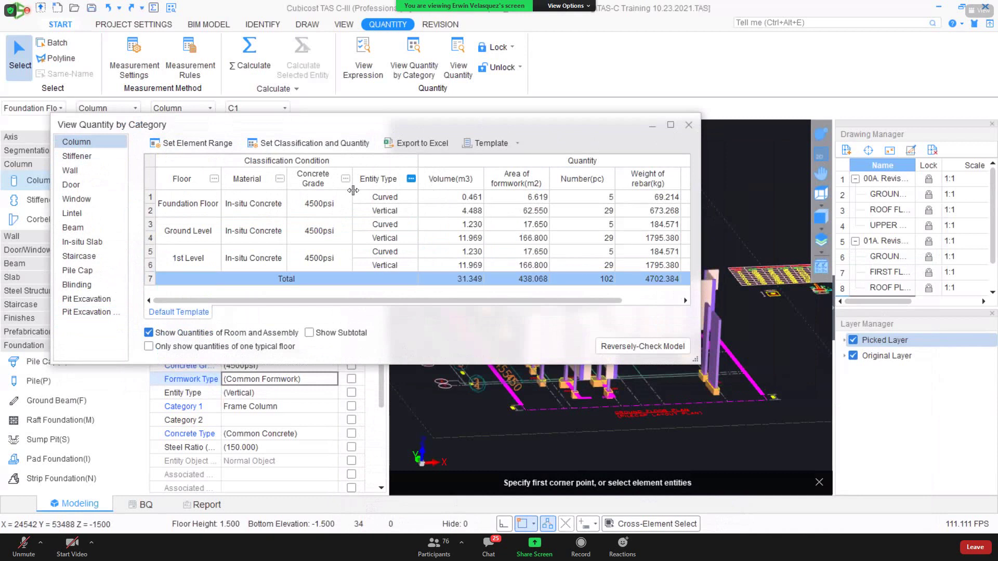
left_click(635, 345)
left_click(478, 241)
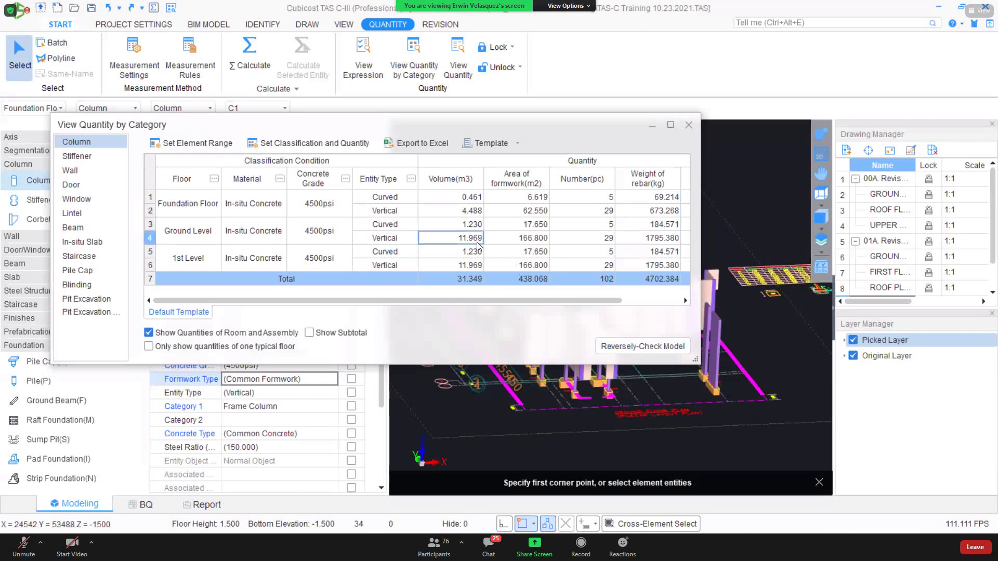
left_click(642, 347)
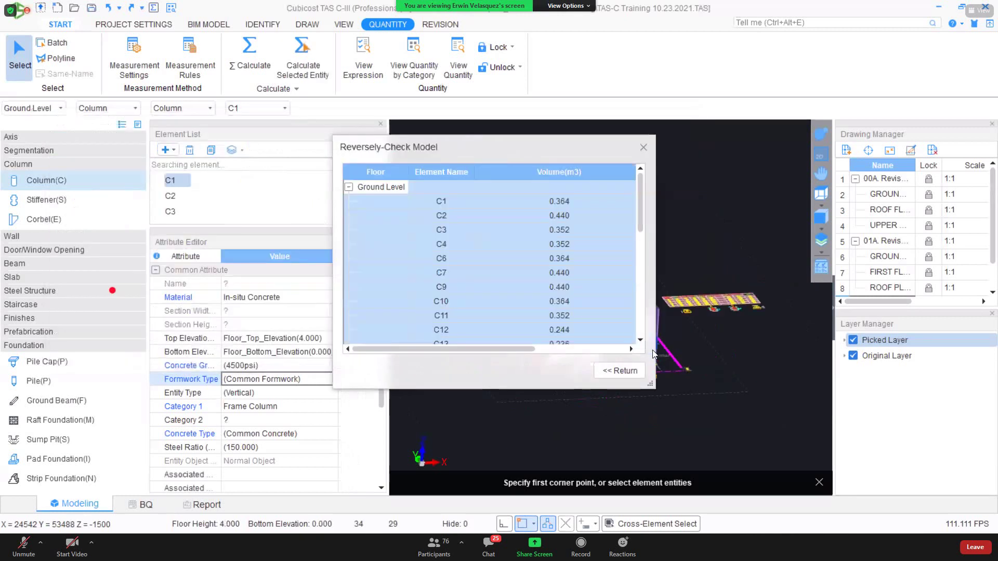
left_click_drag(551, 157, 548, 156)
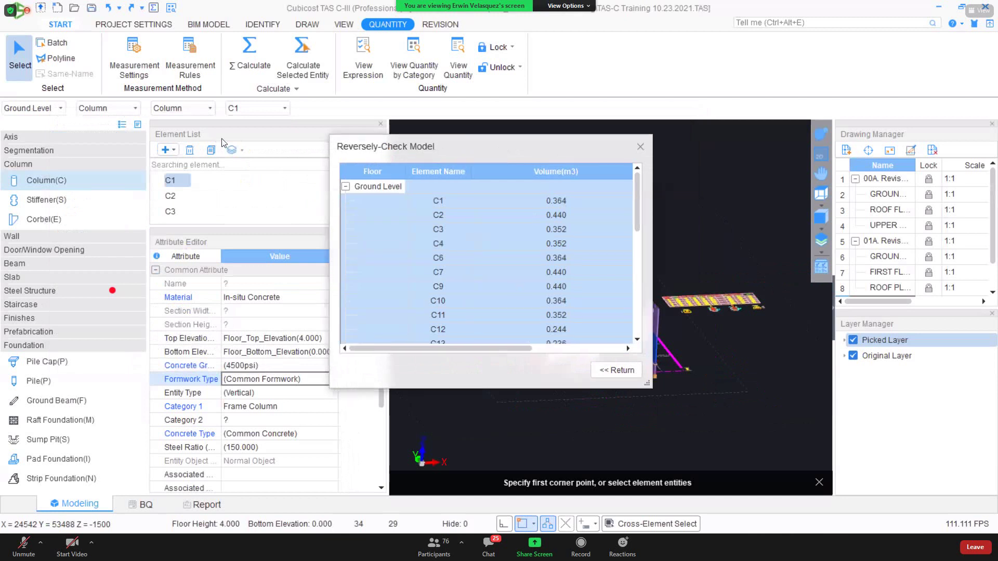
left_click_drag(468, 147, 232, 134)
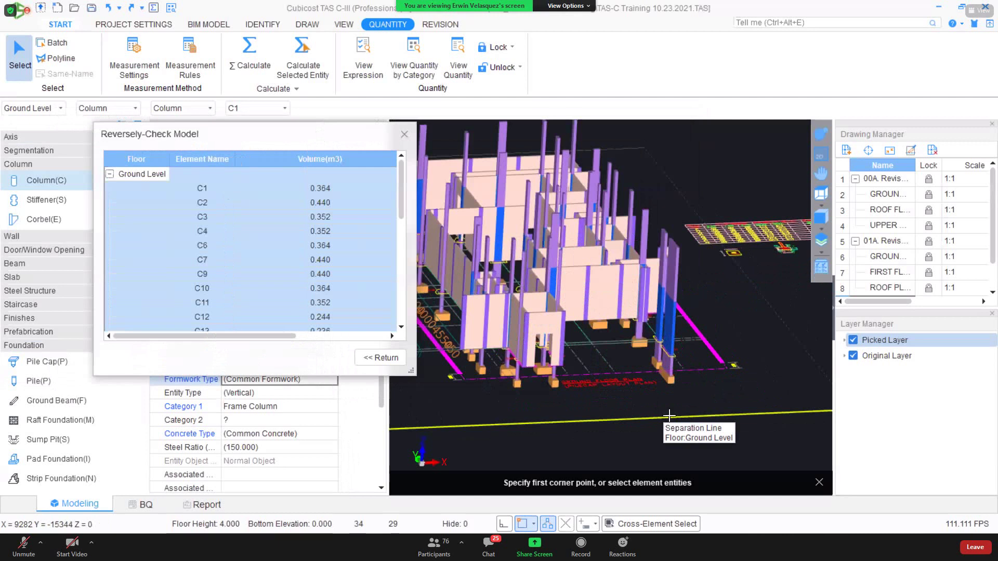
Locate individual Ground Level columns in the model from the reverse-check list, going through C1 to C15 and ending on C14.
left_click(334, 188)
left_click(335, 203)
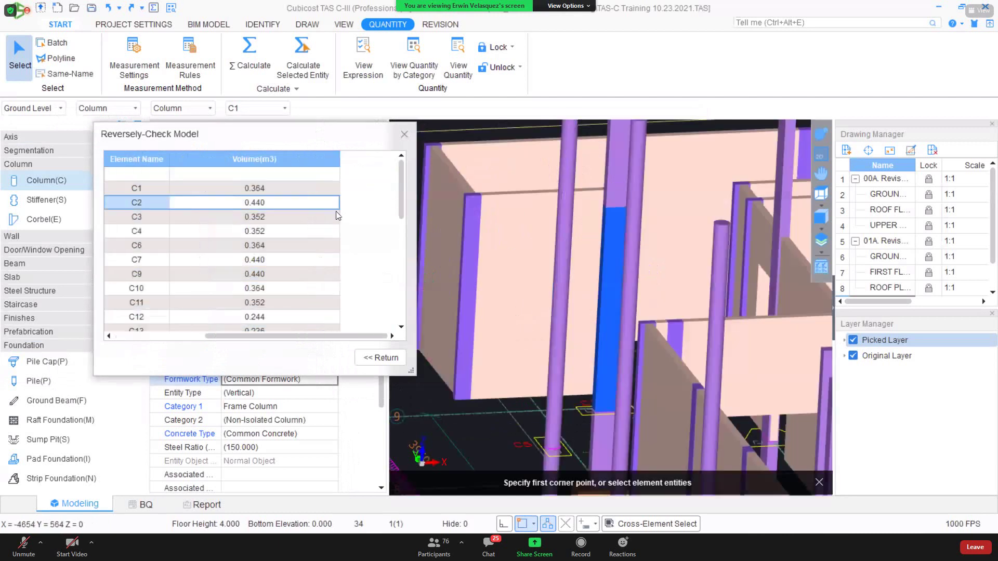
left_click(330, 219)
left_click(328, 232)
left_click(319, 245)
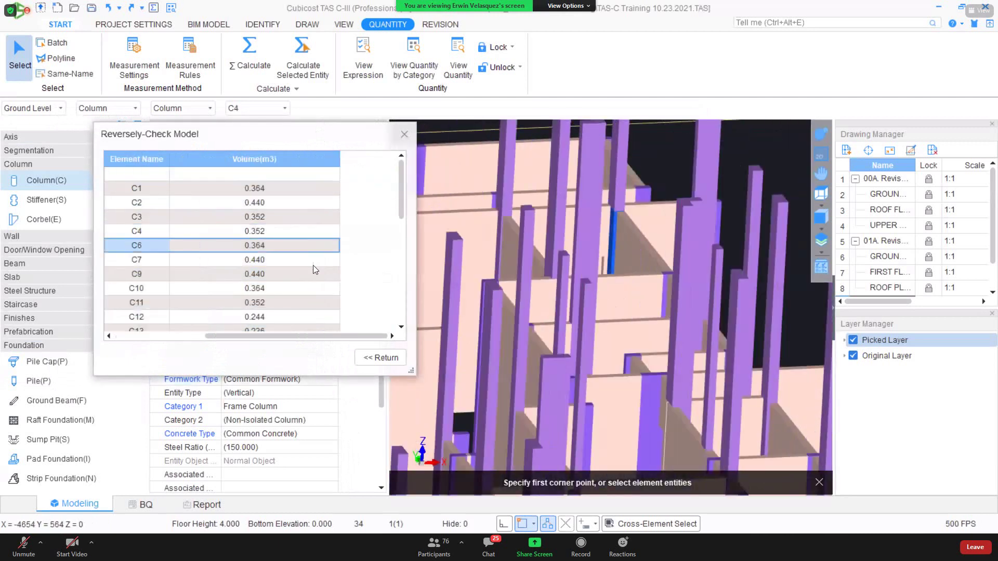
left_click(313, 263)
left_click(314, 274)
left_click(315, 288)
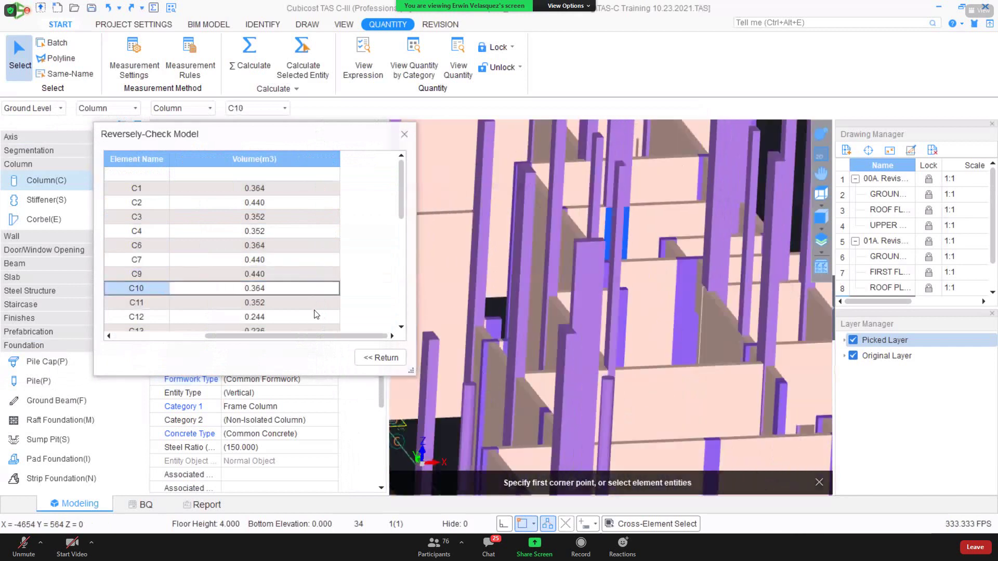
left_click(313, 317)
scroll(312, 317, "down", 2)
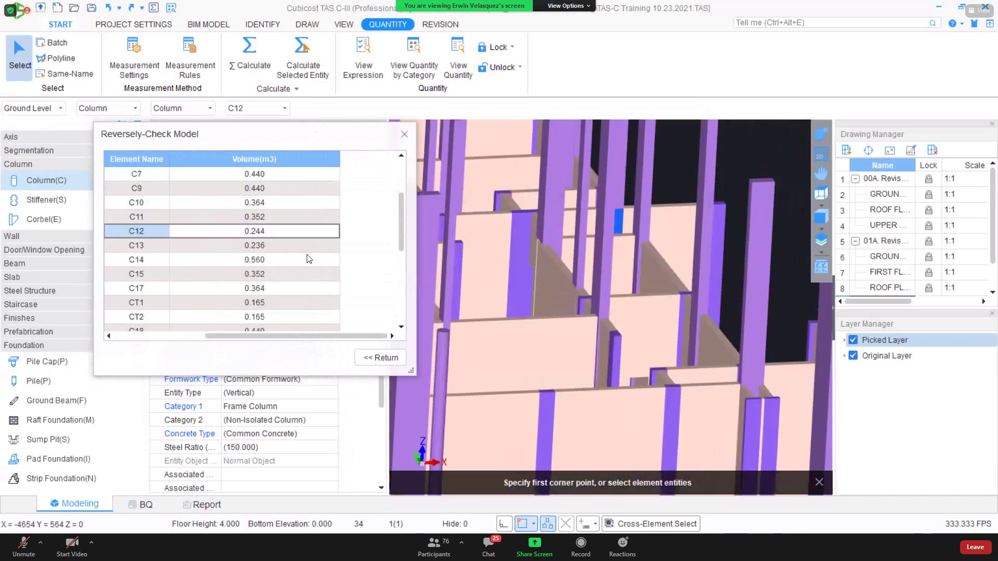
left_click(308, 245)
left_click(307, 261)
key("Down")
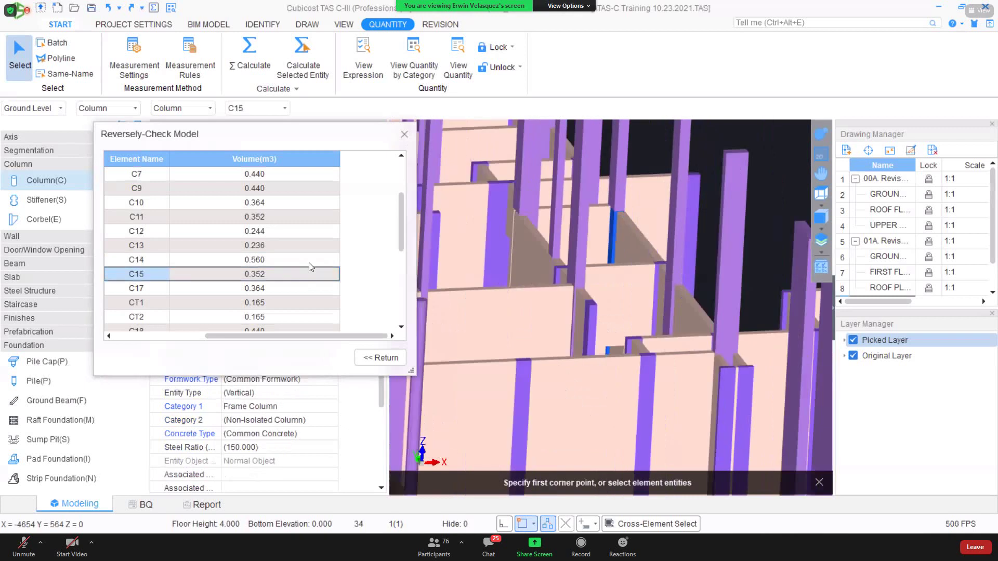
key("Up")
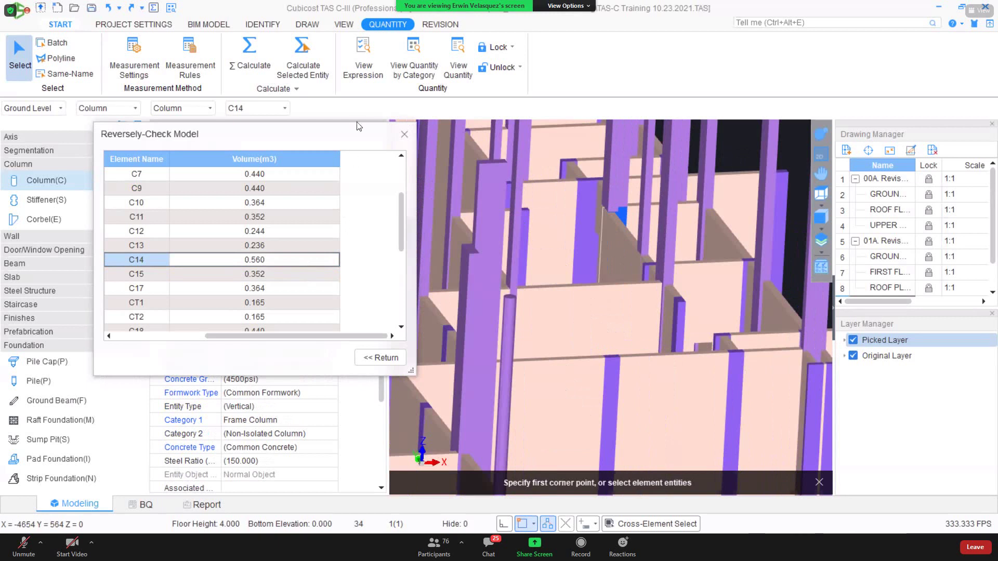
View the quantity expressions of column C14 and move the reverse-check list aside to read them.
left_click(365, 78)
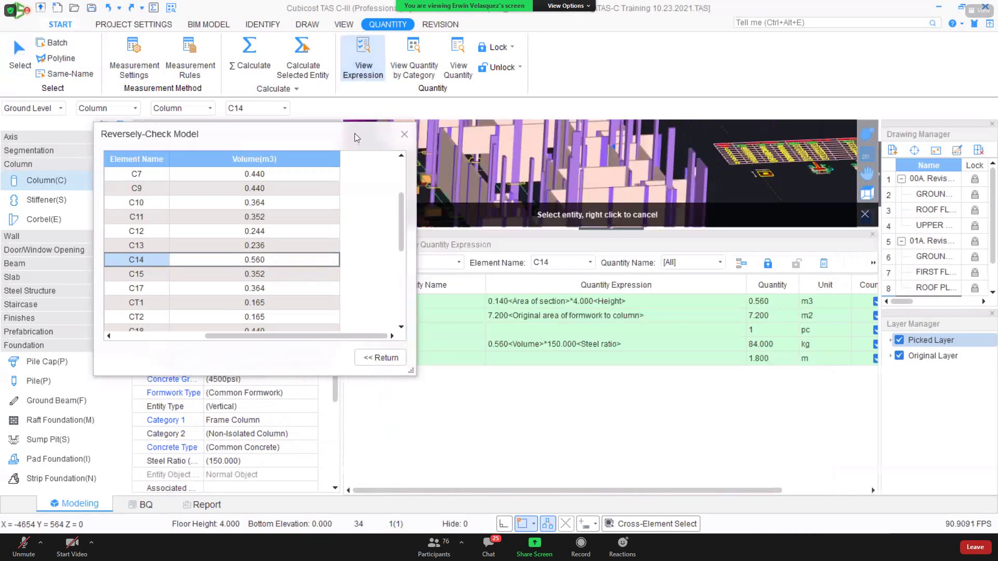
left_click_drag(334, 129, 285, 115)
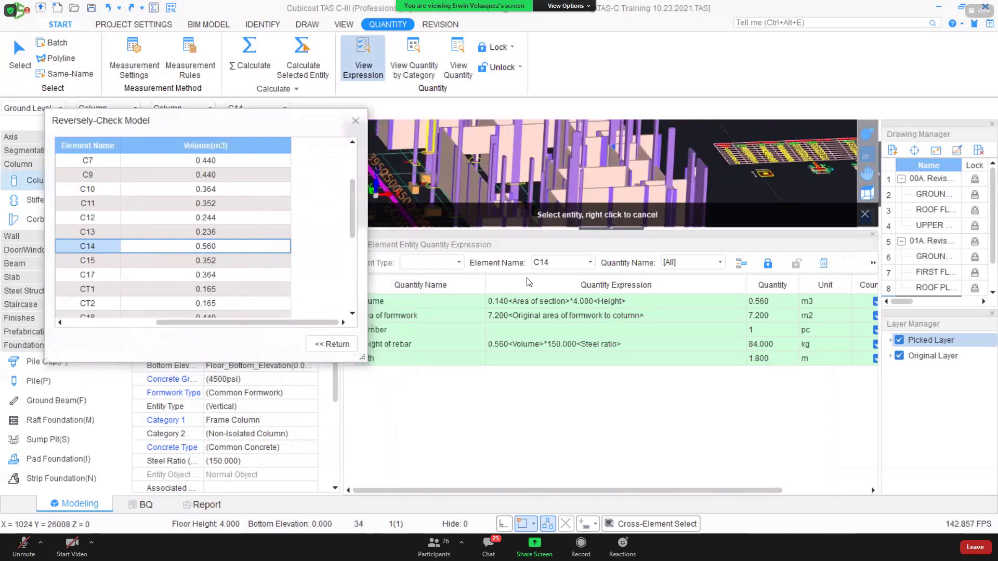
left_click(640, 323)
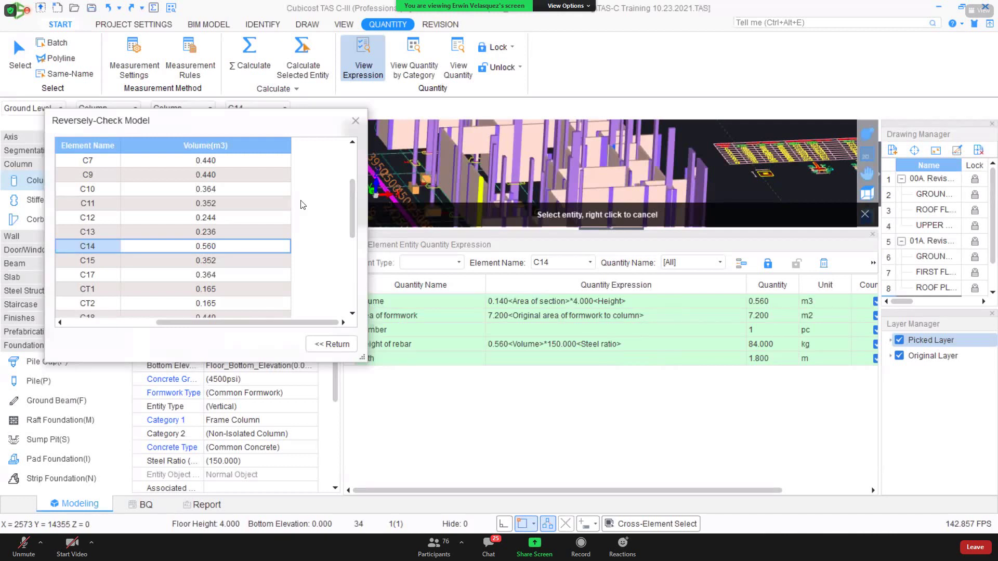
Return to the category quantities and reverse-check the volume of Ground Level beam GV2 in the model.
left_click(331, 344)
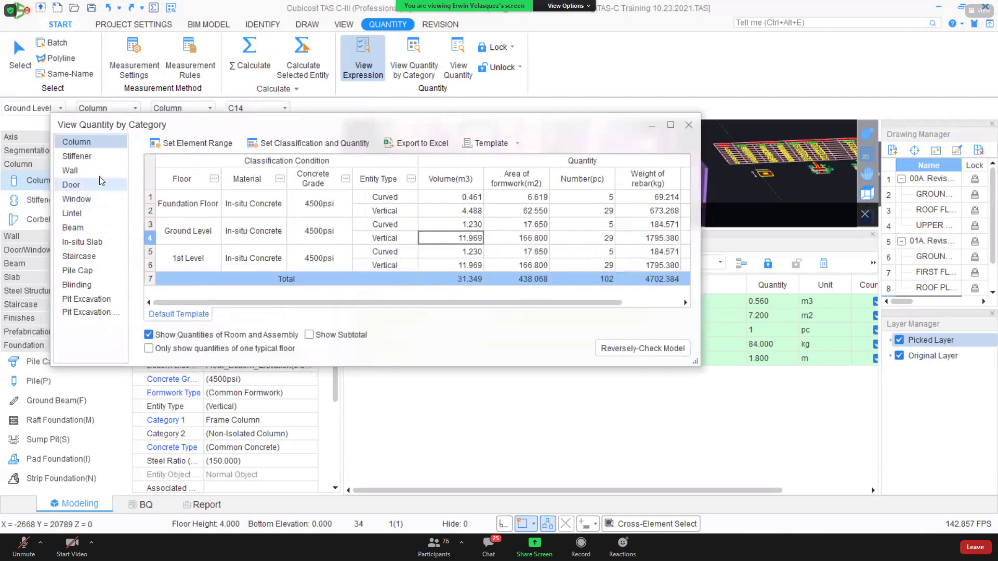
left_click(91, 227)
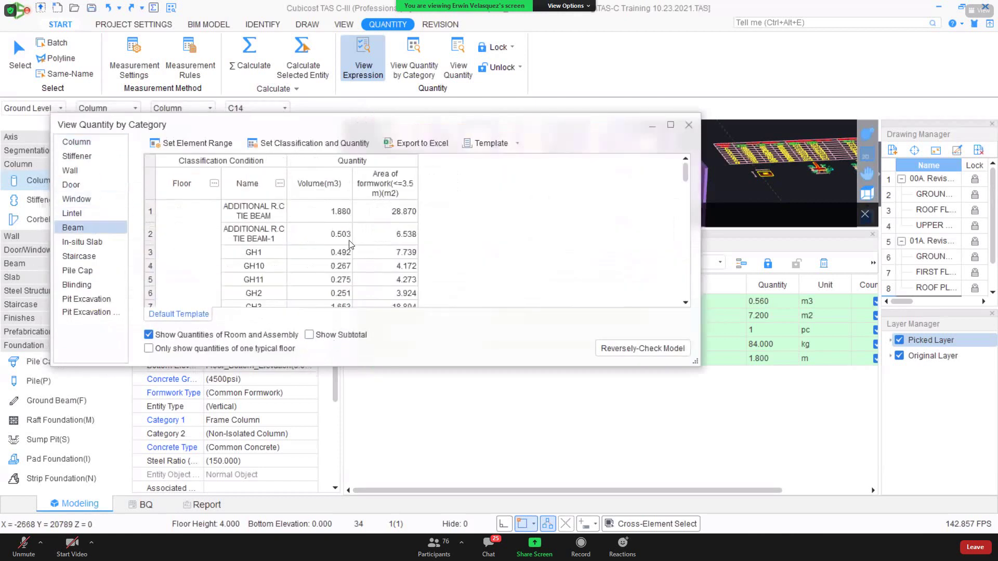
scroll(347, 242, "down", 5)
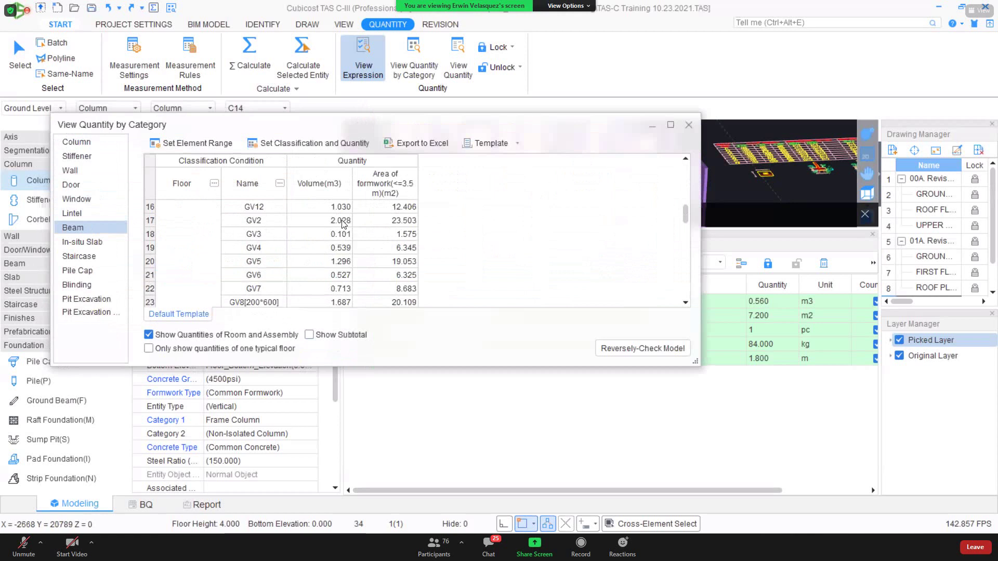
left_click(340, 220)
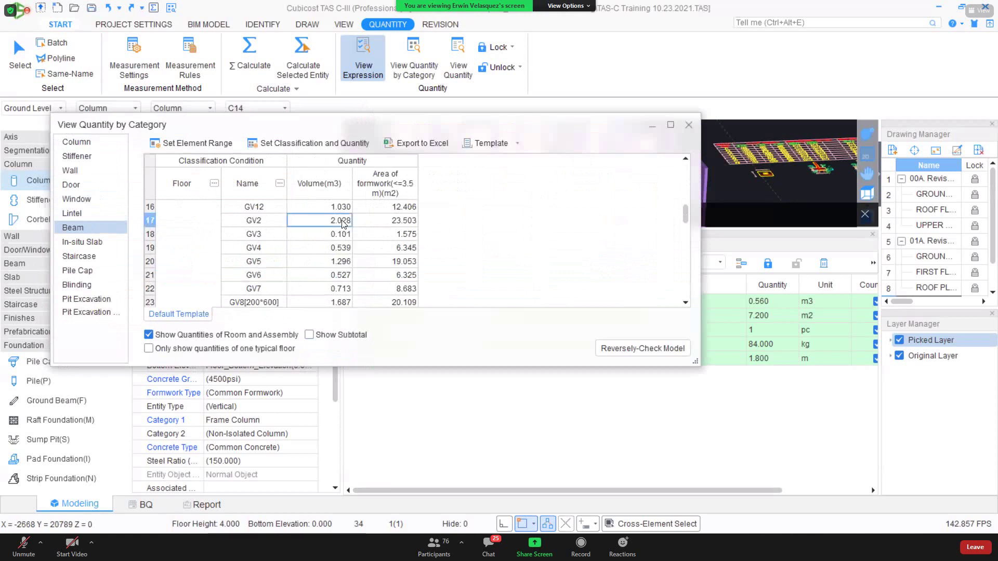
left_click(644, 348)
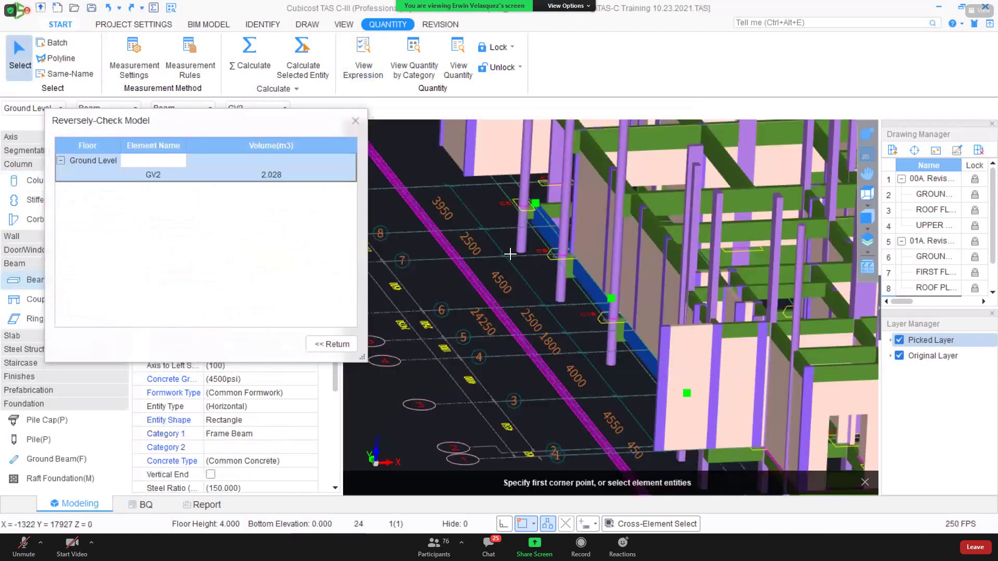
View the quantity expressions of beam GV2 and open the 3D deduction drawing for its volume.
left_click(377, 76)
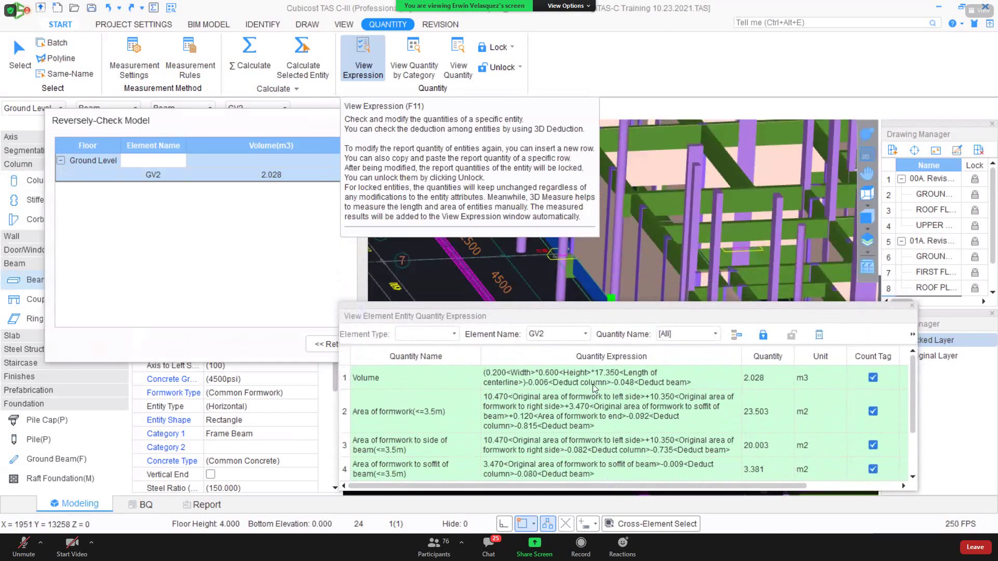
left_click(593, 384)
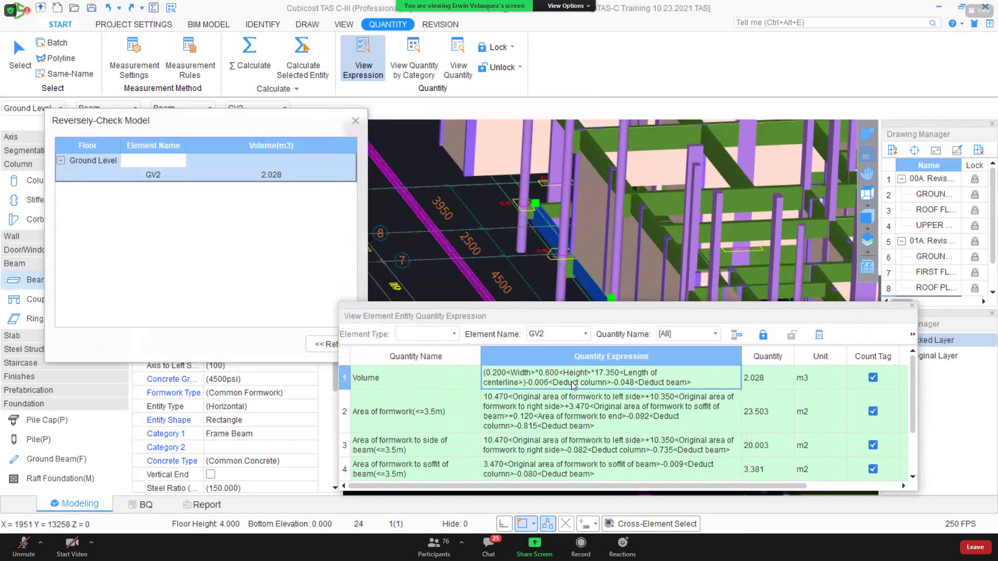
left_click(914, 334)
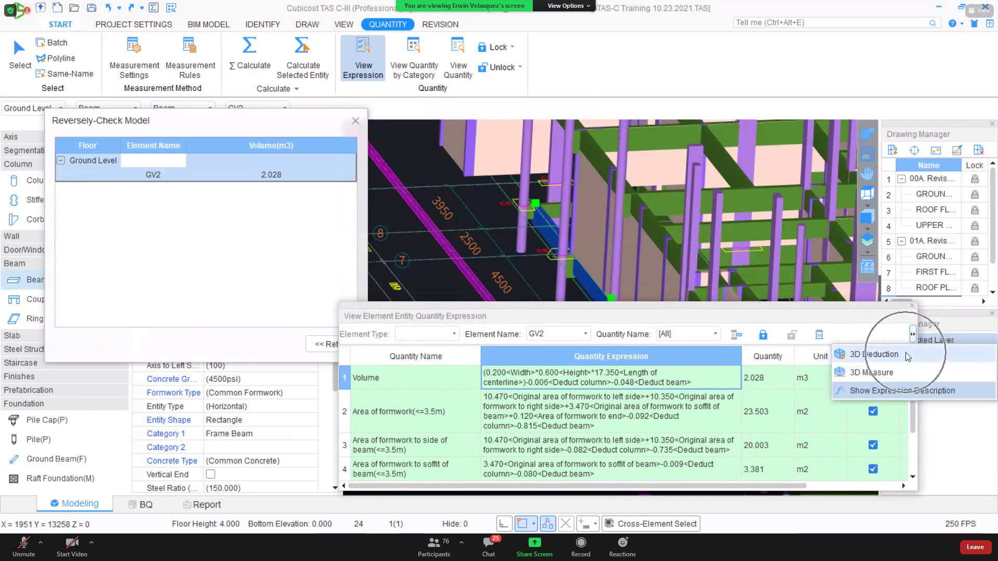
left_click(905, 354)
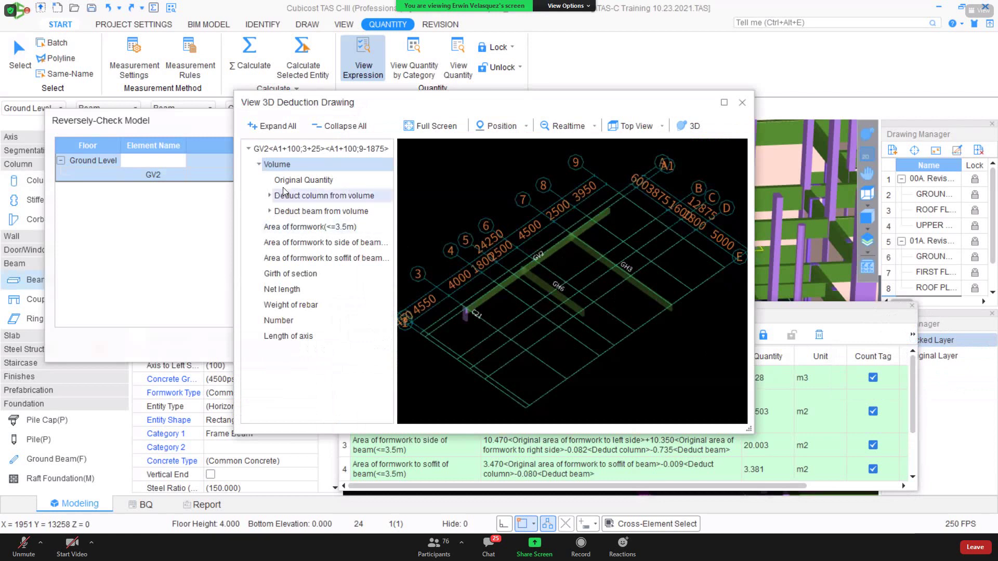
Examine beam GV2's original volume and the deduction for column C21 in the 3D deduction drawing.
key("Down")
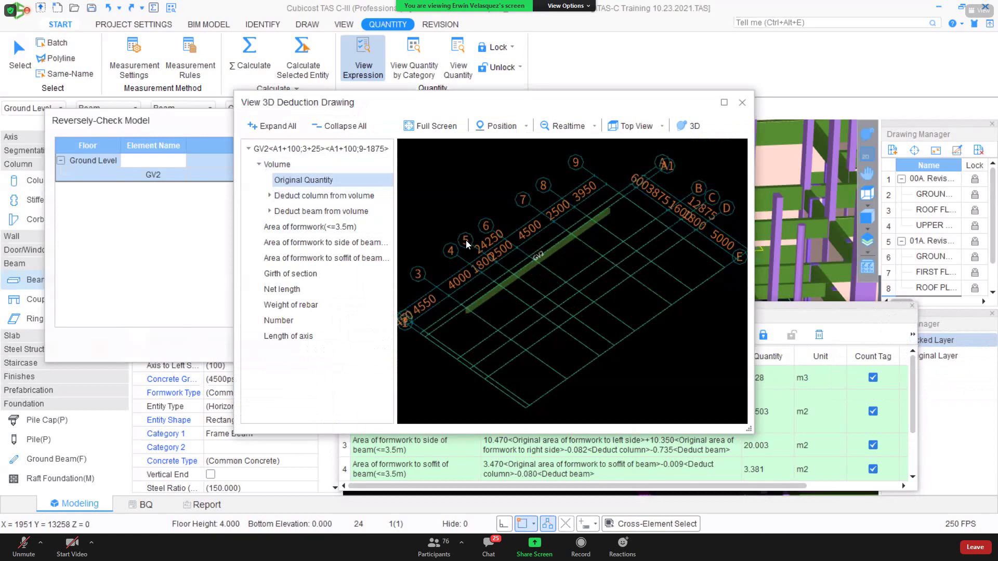
scroll(466, 241, "up", 2)
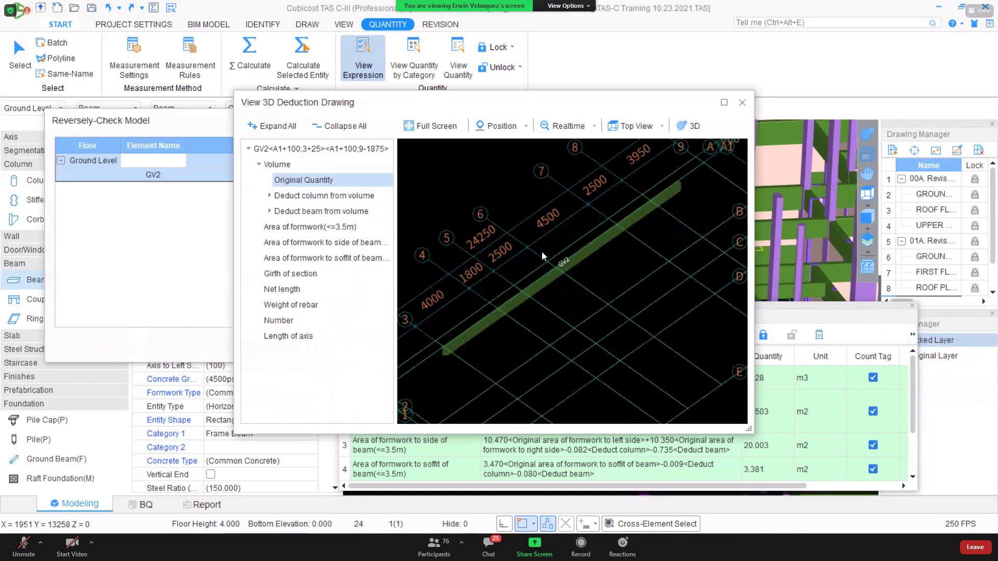
scroll(541, 251, "up", 2)
key("Down")
key("Right")
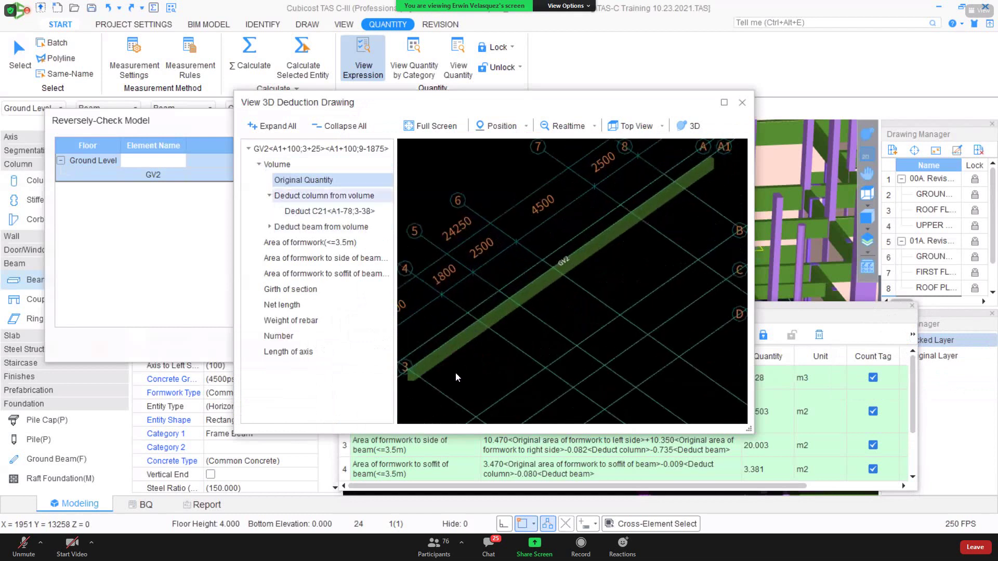
key("Down")
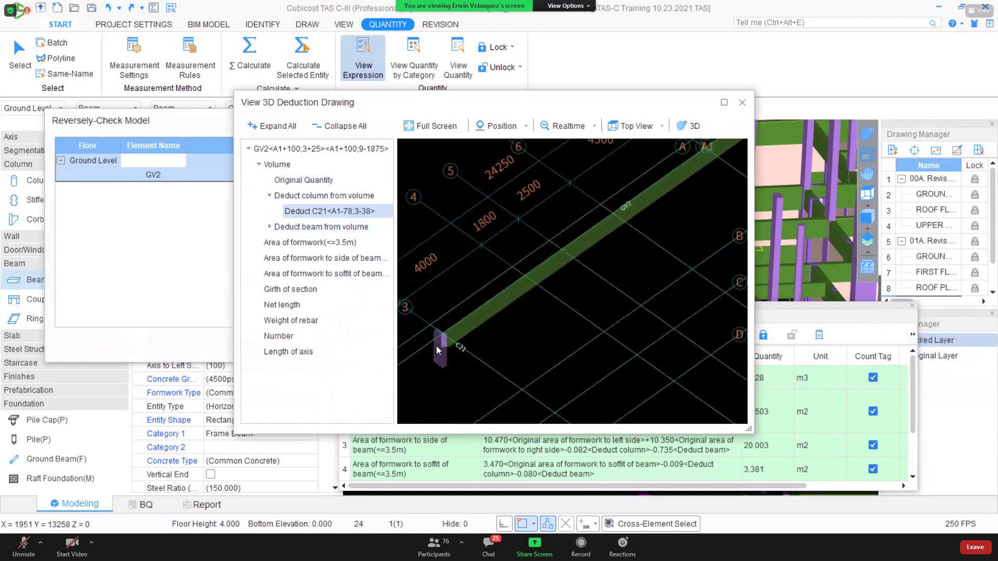
Examine the GH3 and GH6 beam deductions from GV2's volume, and close the deduction, reverse-check and expression windows.
left_click(269, 226)
left_click(292, 243)
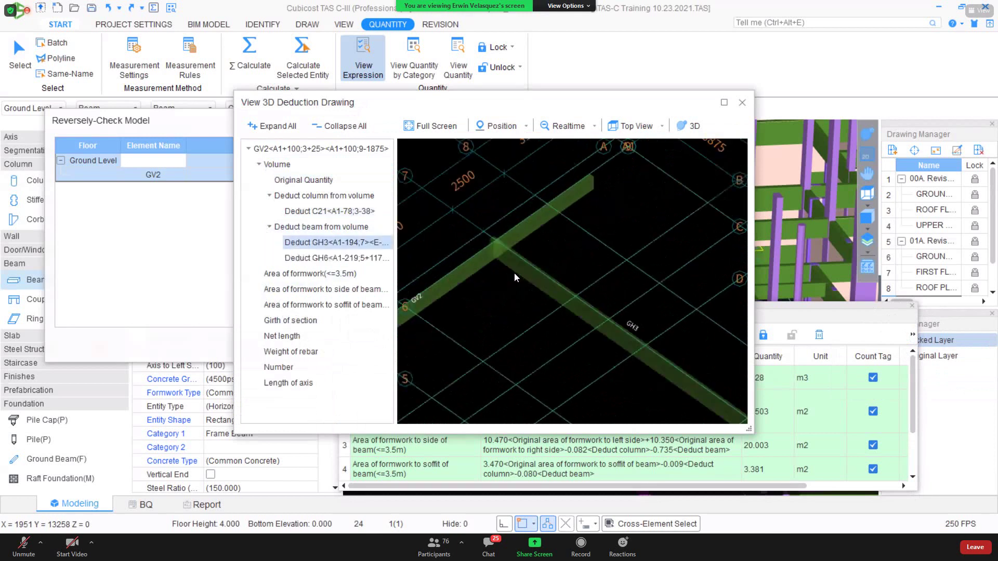
left_click(376, 260)
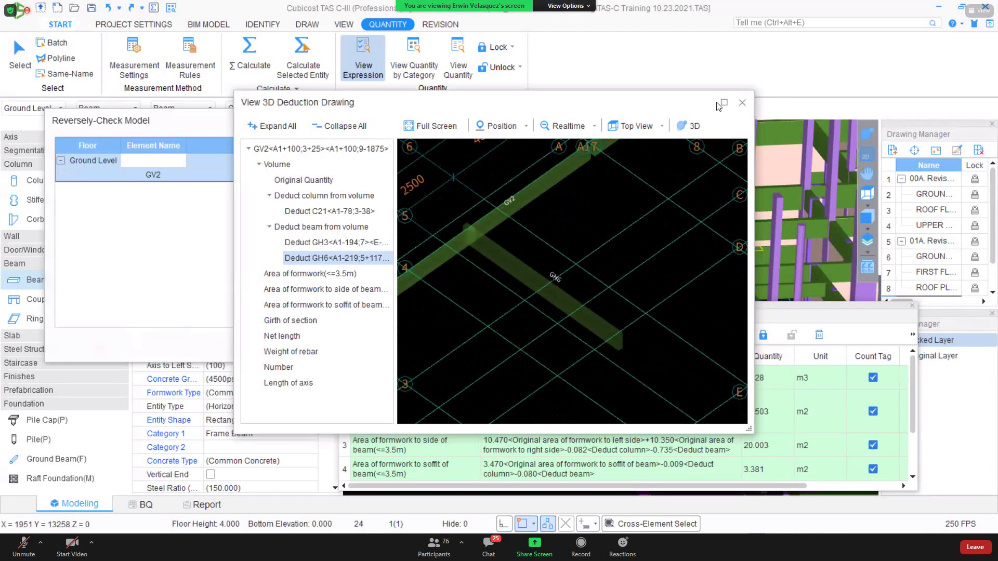
left_click(742, 103)
left_click(356, 122)
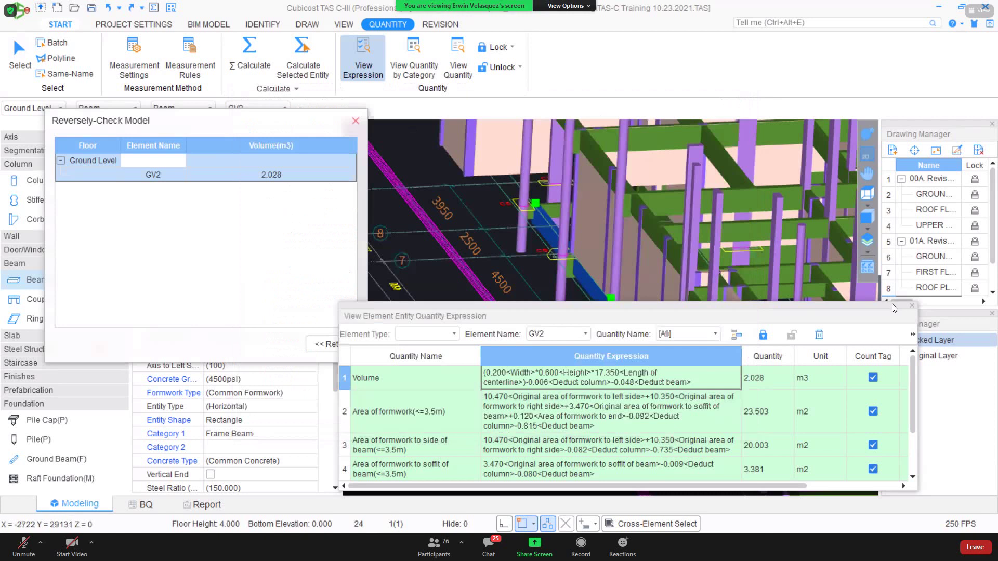
left_click(911, 305)
Generate the Quantity Summary (by Element) report for columns, with all floors included in the floor range.
scroll(452, 318, "down", 5)
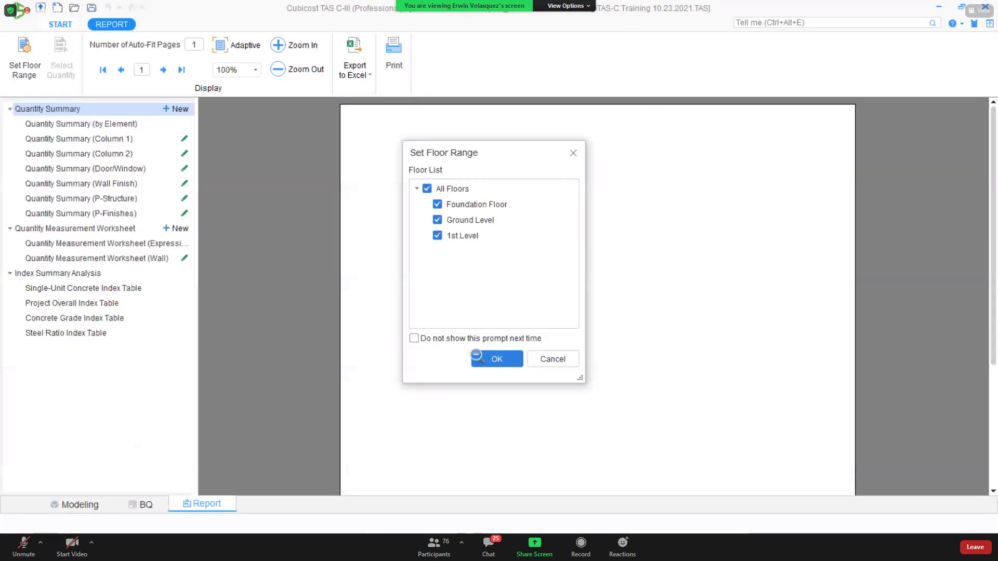
left_click(477, 356)
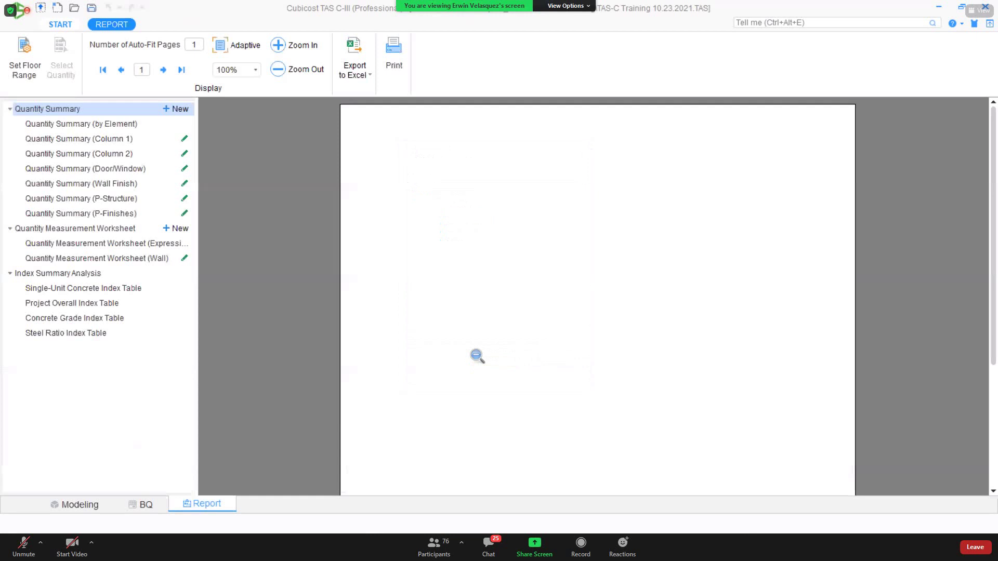
left_click(131, 125)
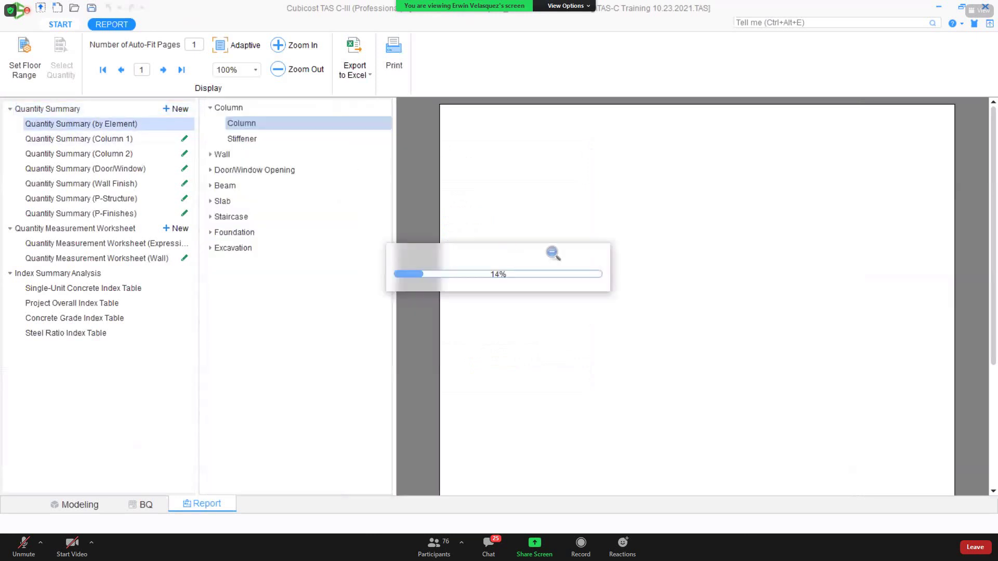
scroll(559, 258, "down", 1)
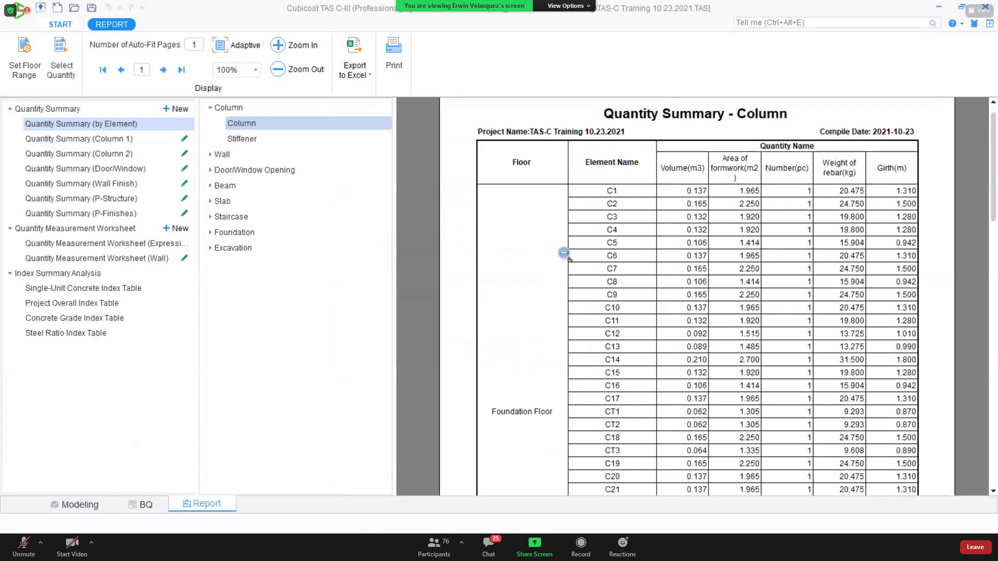
Review the by-element quantity summary for columns, and display the summary for stiffeners.
scroll(565, 258, "down", 4)
scroll(565, 259, "up", 5)
scroll(490, 200, "down", 8)
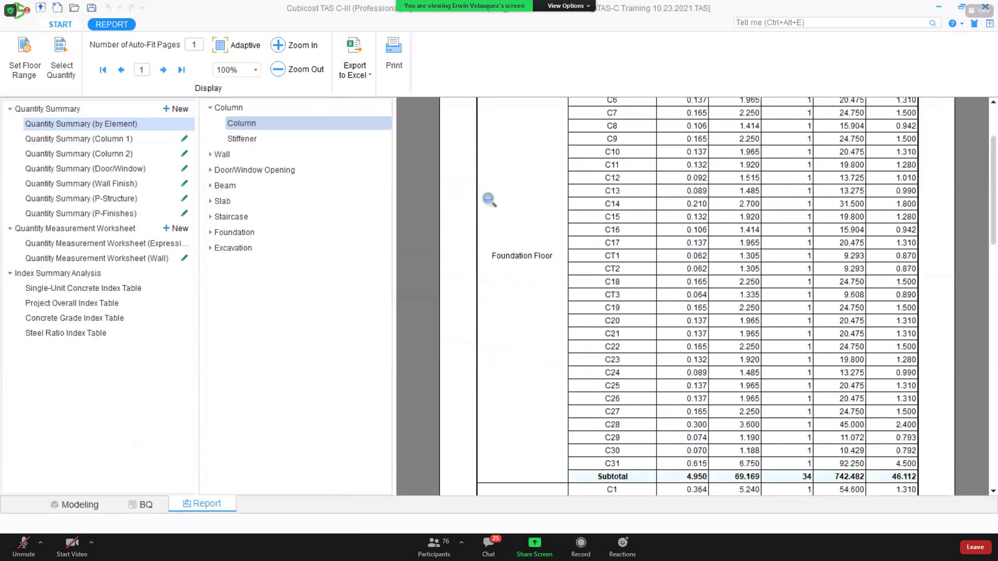
scroll(676, 265, "down", 3)
left_click(242, 139)
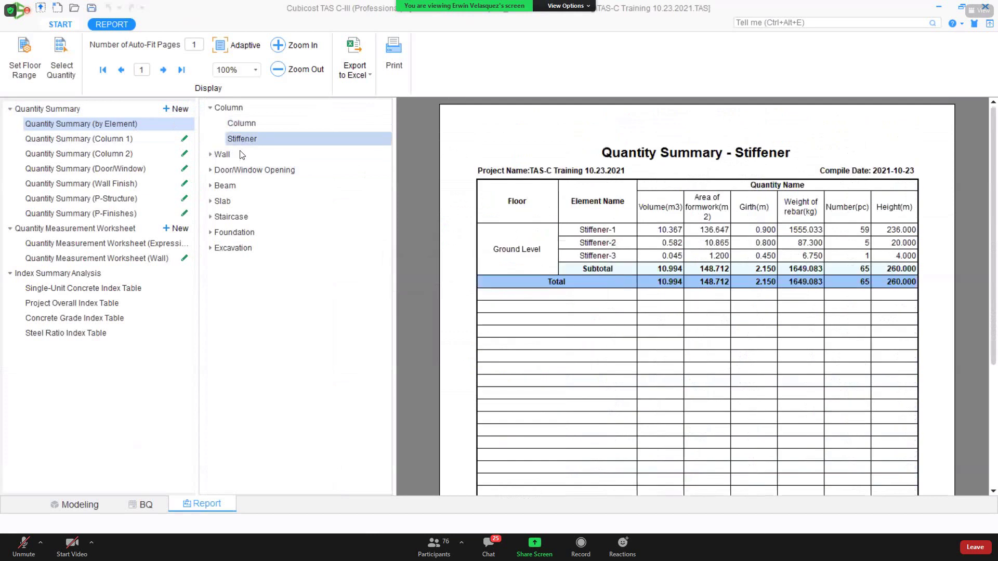
scroll(599, 259, "down", 2)
Display the by-element quantity summaries for walls, doors and beams.
left_click(222, 154)
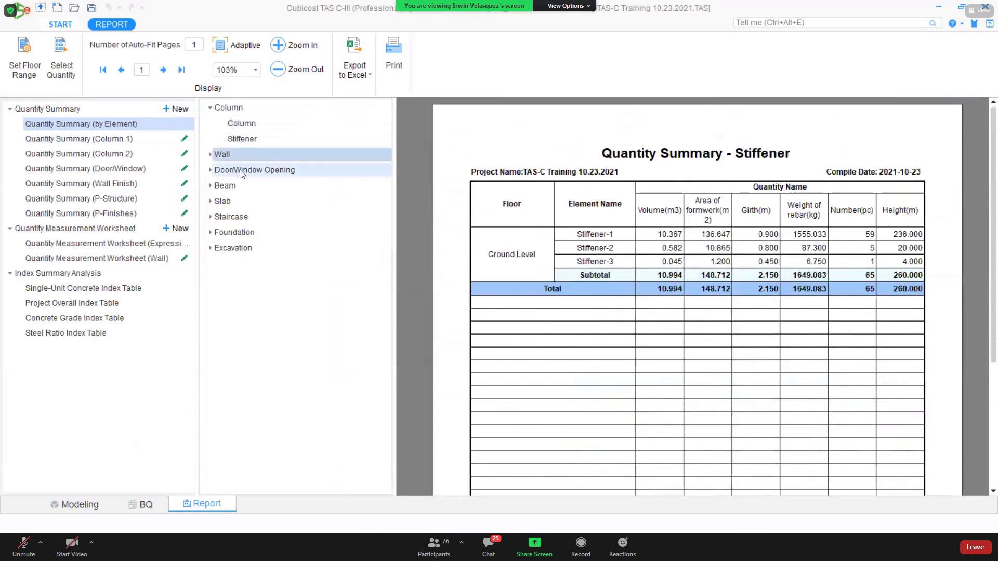
left_click(235, 170)
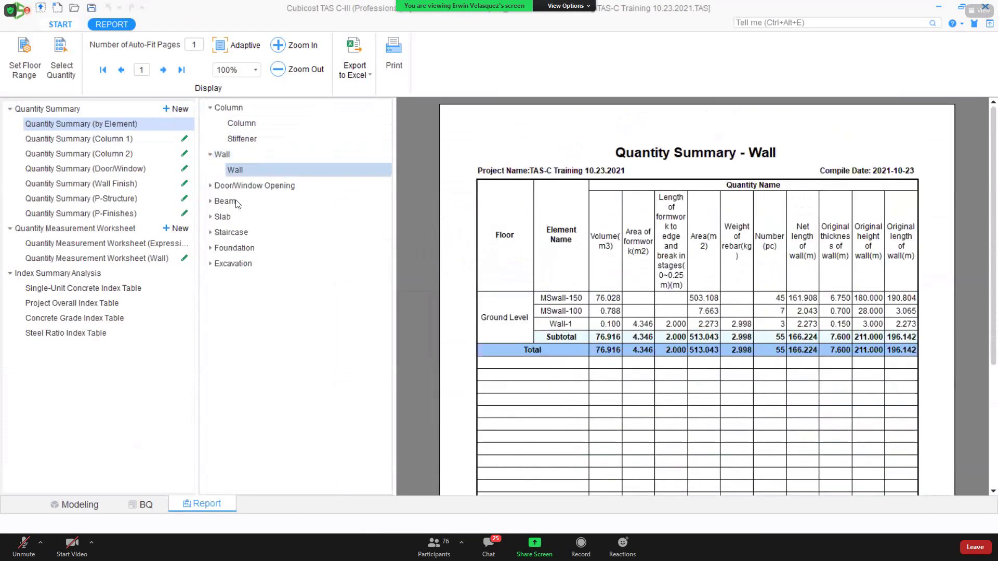
left_click(210, 186)
left_click(237, 201)
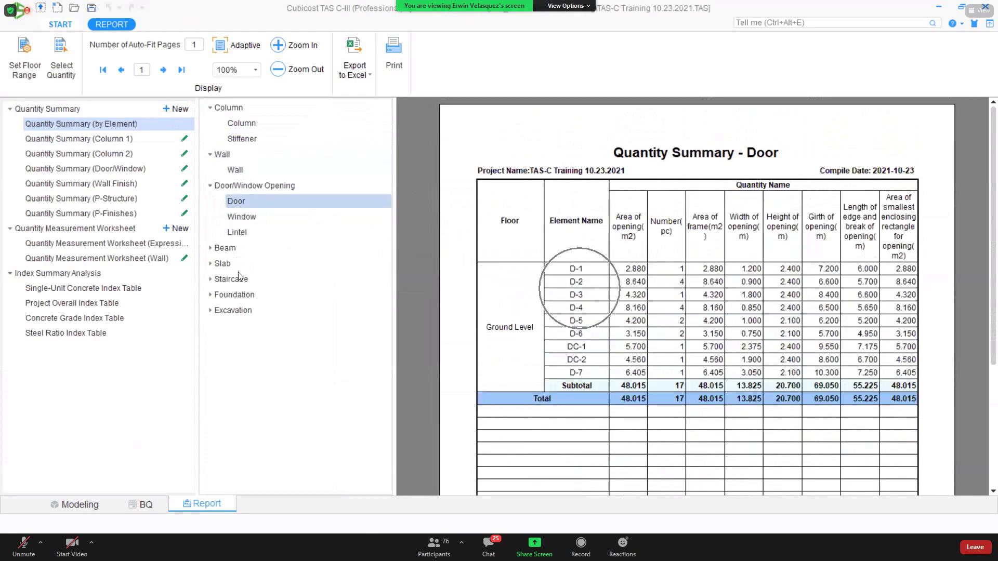
left_click(211, 248)
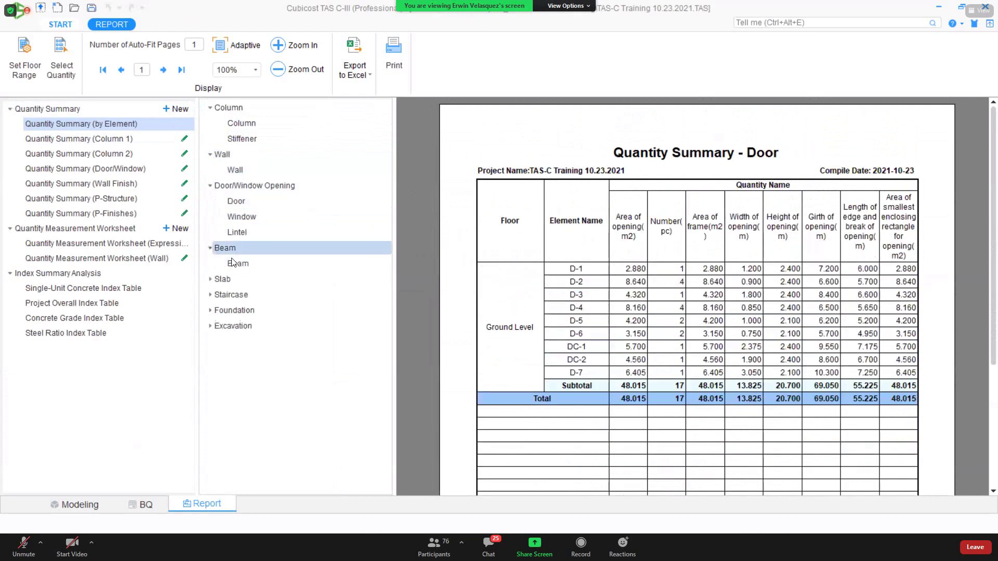
left_click(214, 264)
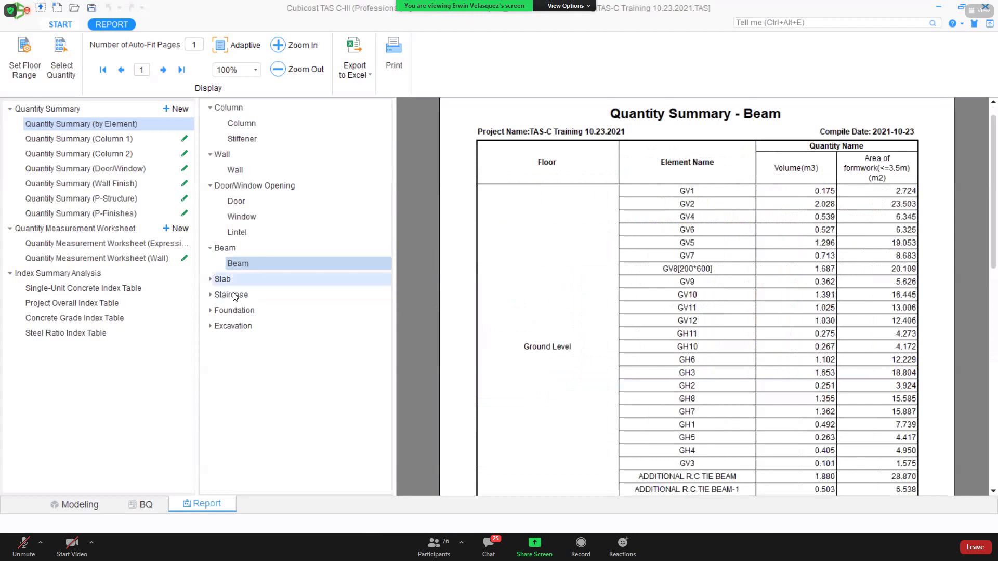
Display the by-element quantity summaries for in-situ slabs and the staircase, and examine the staircase quantities.
left_click(210, 279)
left_click(244, 295)
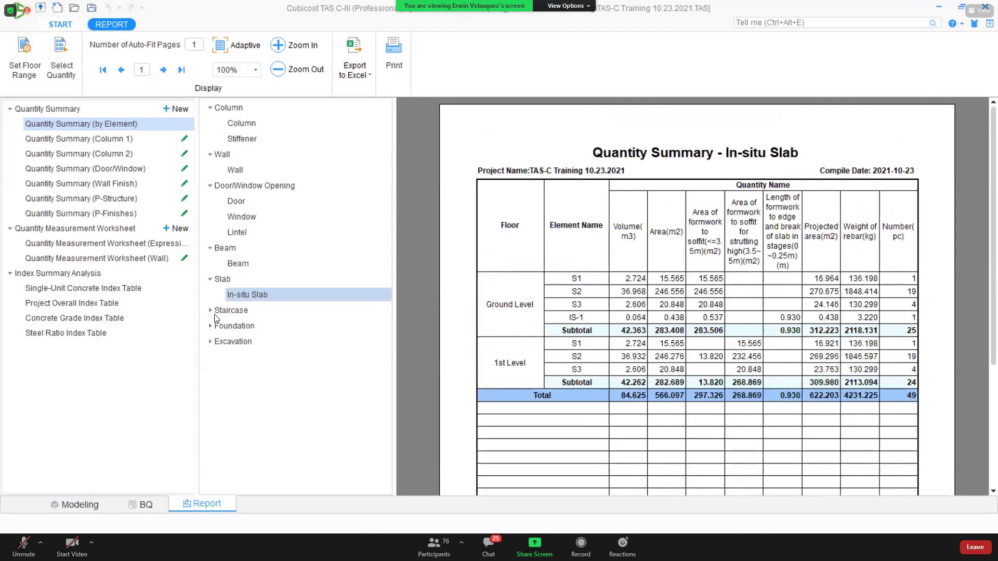
left_click(215, 312)
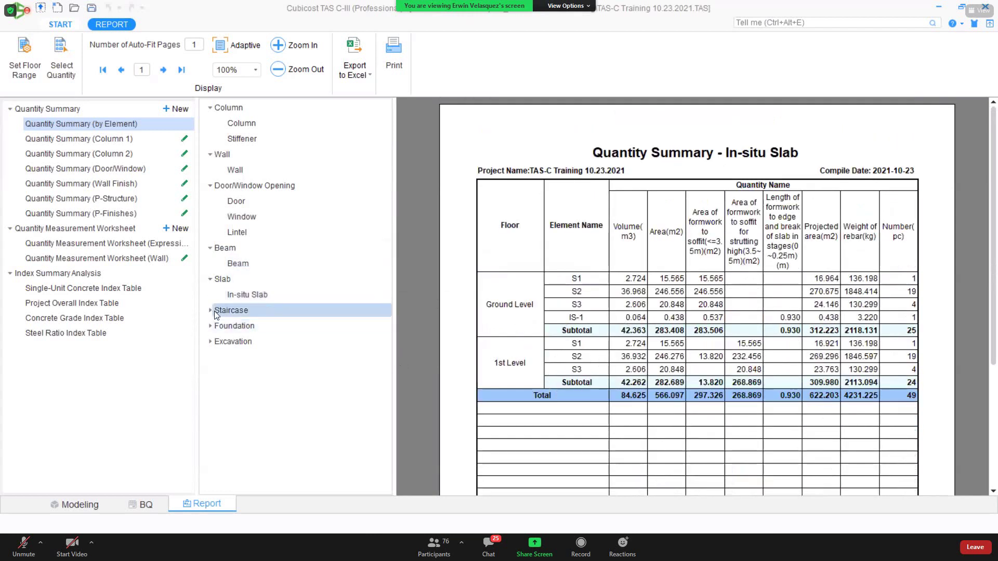
left_click(210, 310)
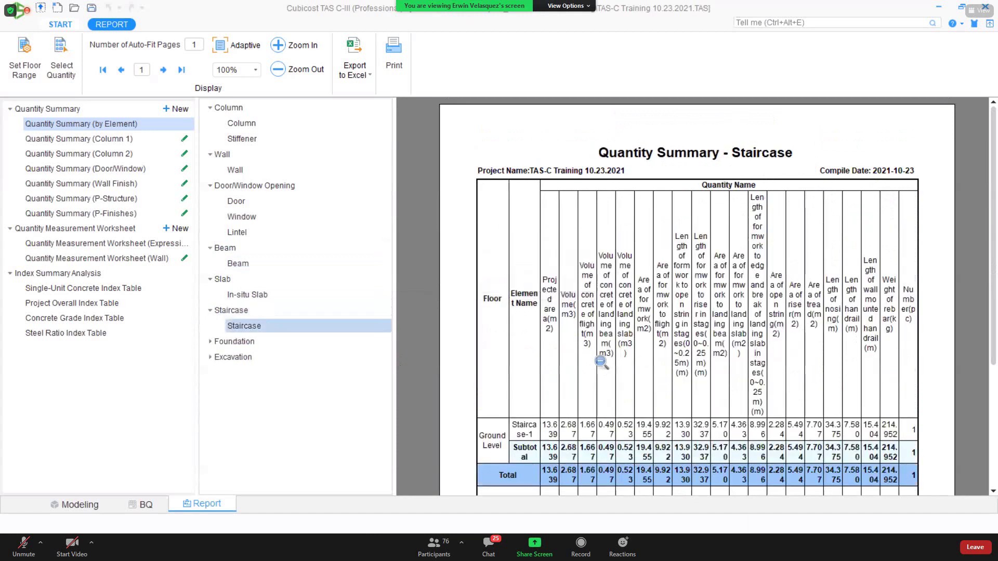
left_click(603, 362)
scroll(603, 362, "down", 2)
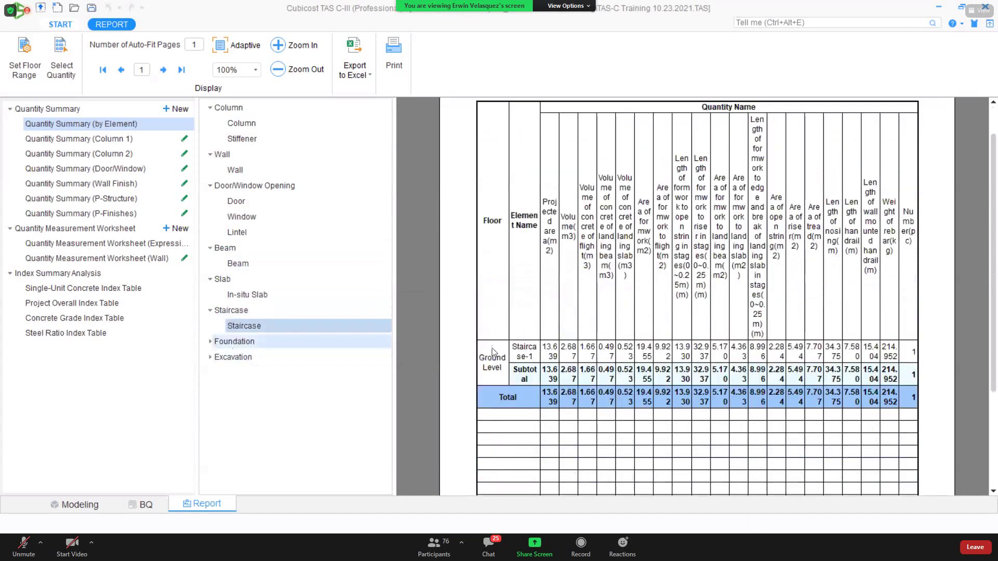
Display the by-element quantity summaries for pile caps and pit excavation.
left_click(233, 348)
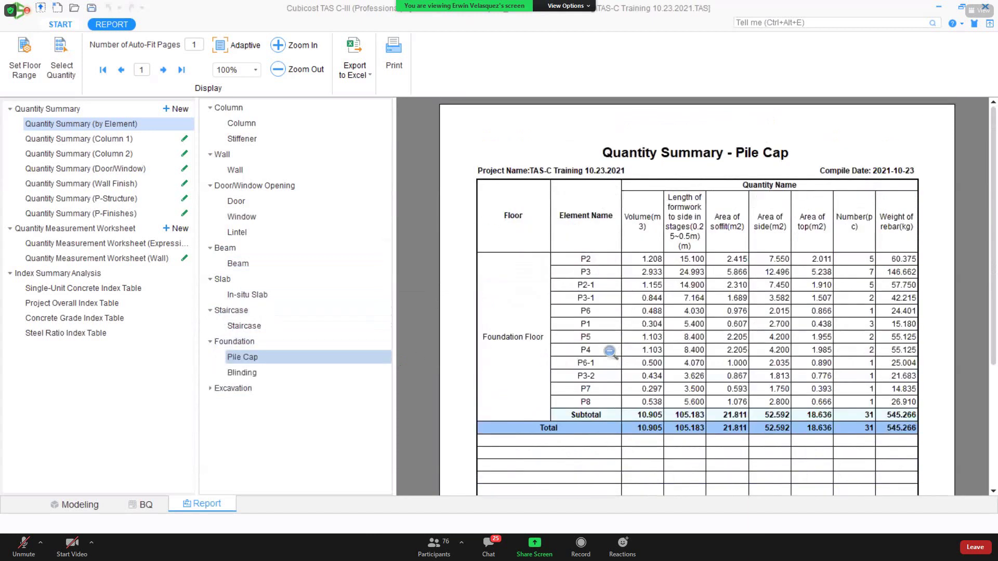
left_click(211, 388)
left_click(241, 404)
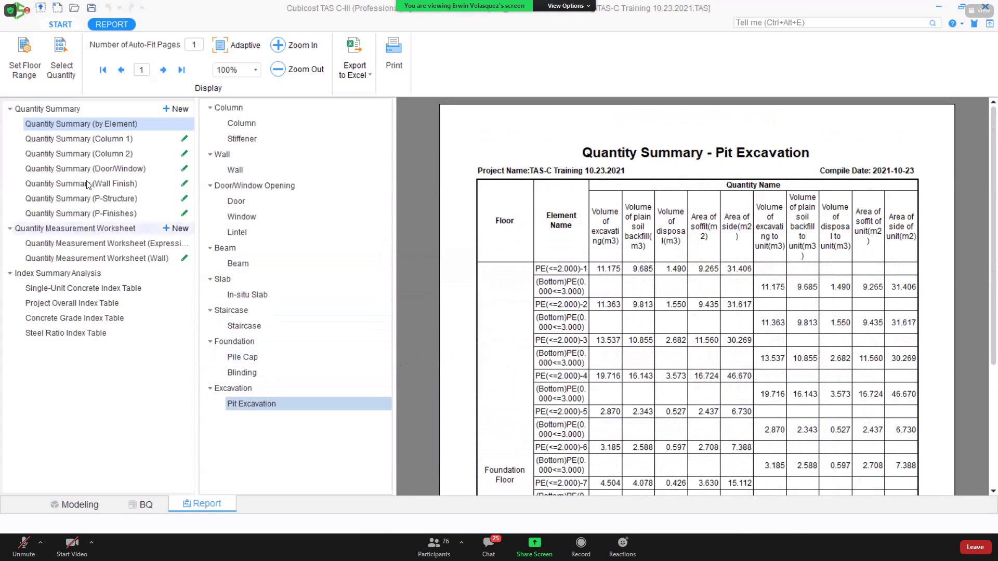
Generate the Quantity Summary (Column 1) report, and view its editable format before closing the report editor.
left_click(81, 139)
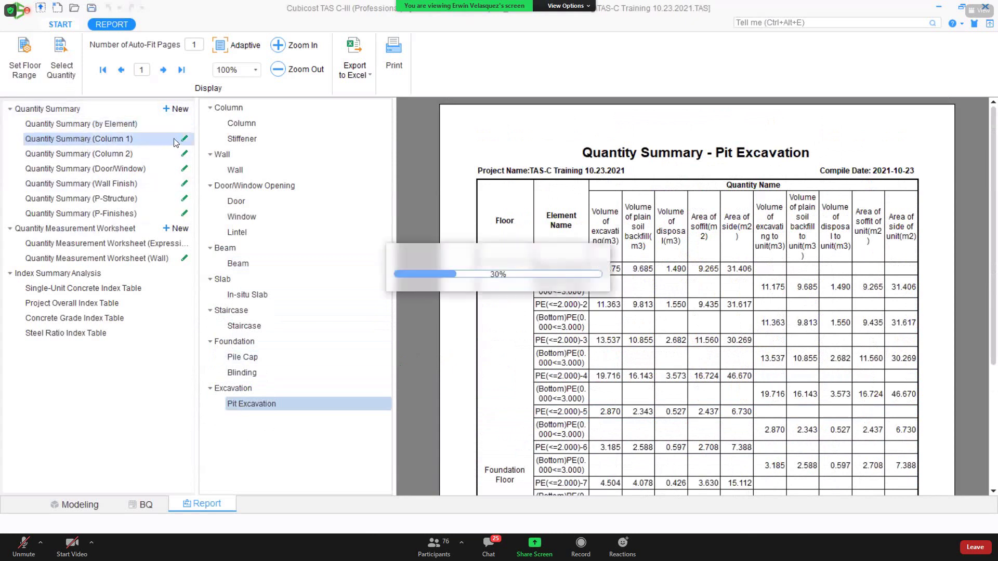
left_click(185, 141)
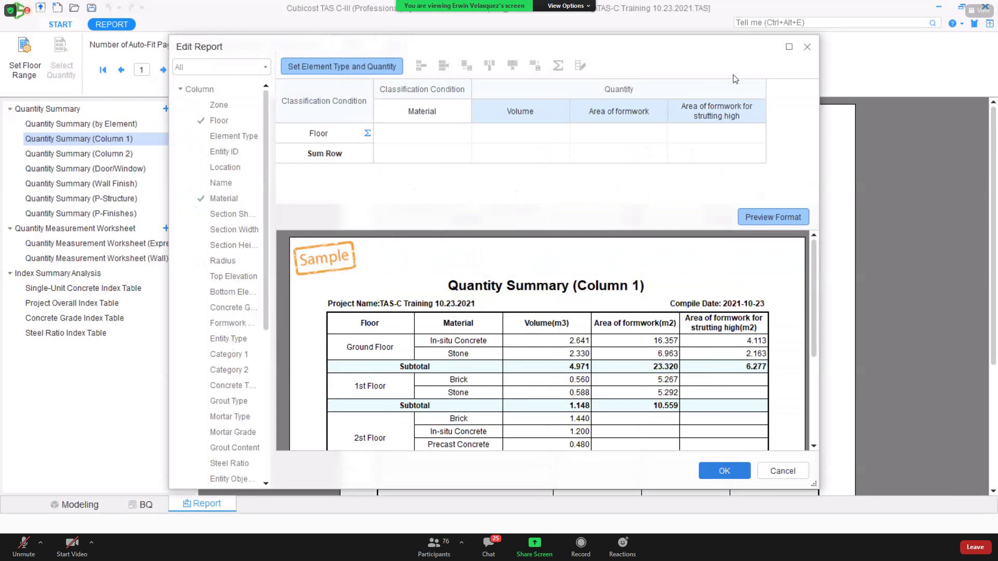
key("Escape")
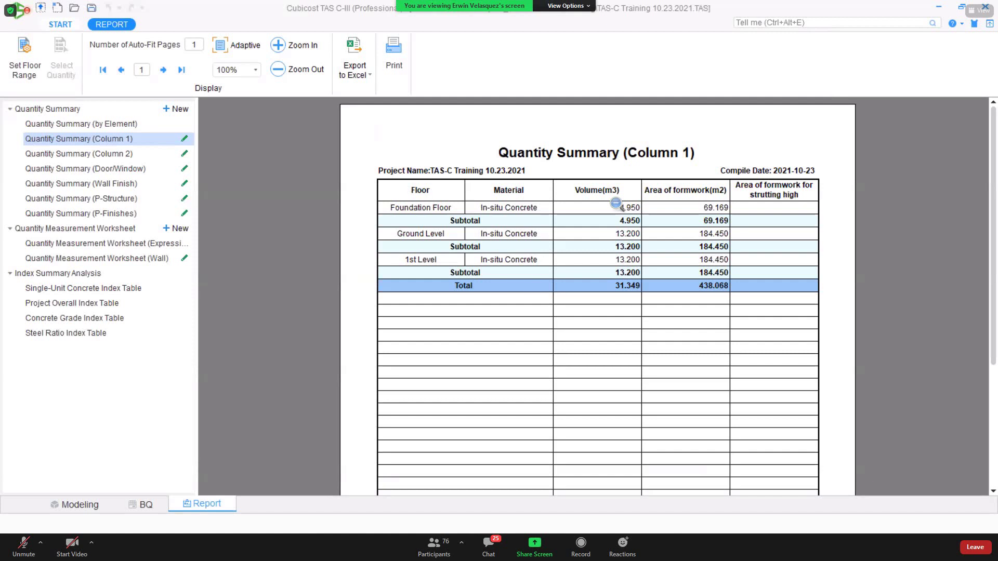
Generate the Quantity Measurement Worksheet (Expression), examine column C1's location and quantity expressions, and return to Quantity Summary (Column 1).
left_click(145, 245)
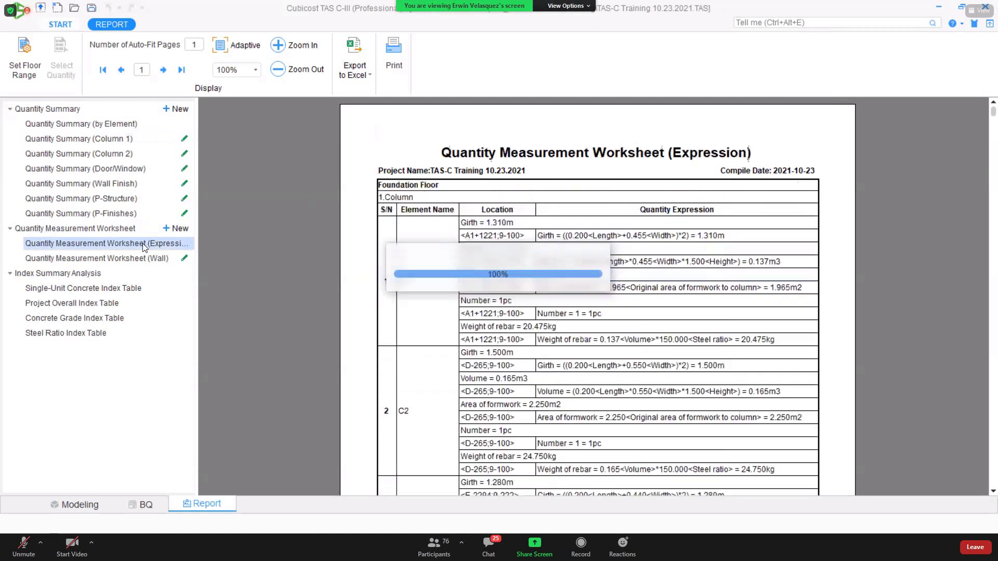
scroll(522, 355, "down", 5)
scroll(521, 355, "down", 6)
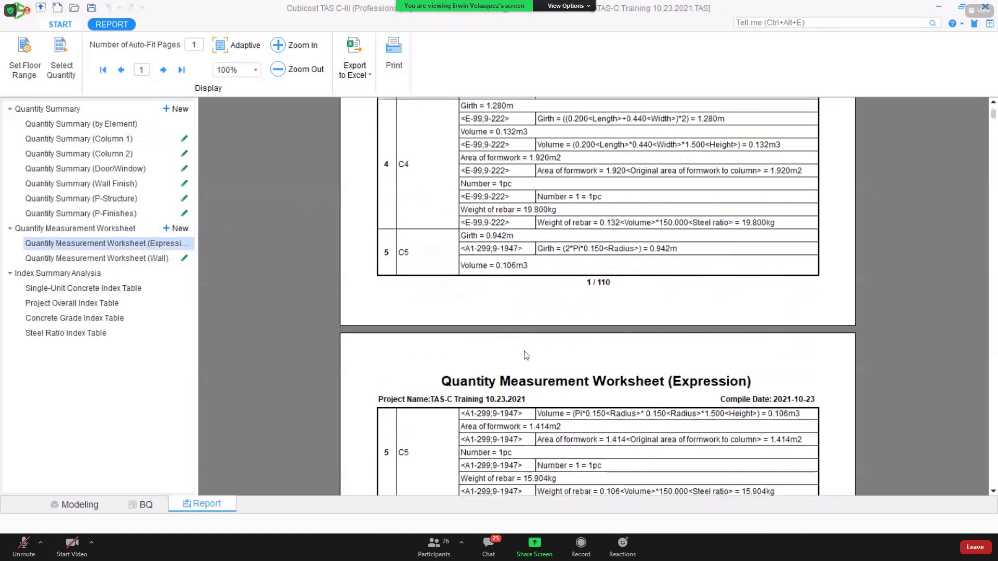
scroll(599, 329, "up", 2)
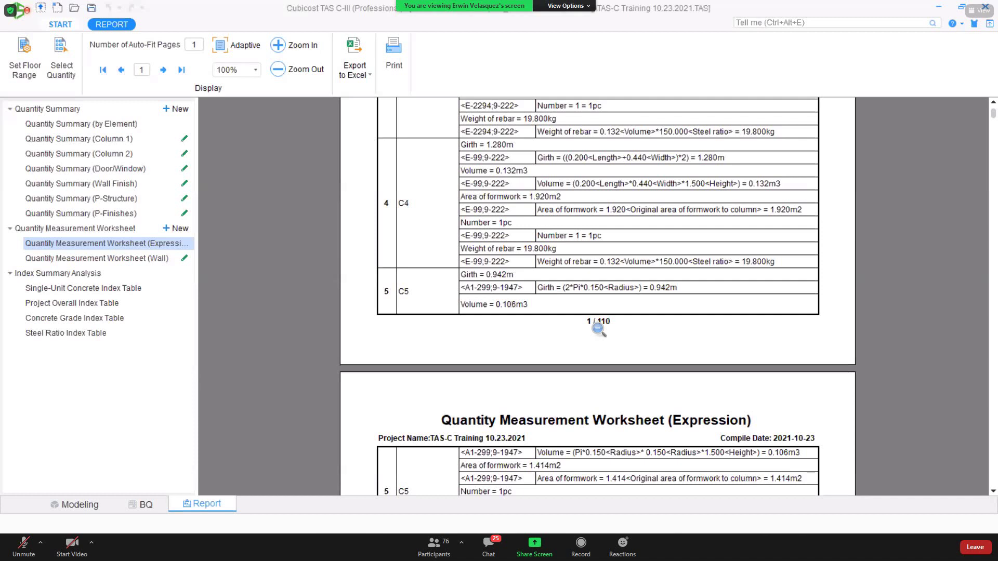
scroll(597, 328, "up", 5)
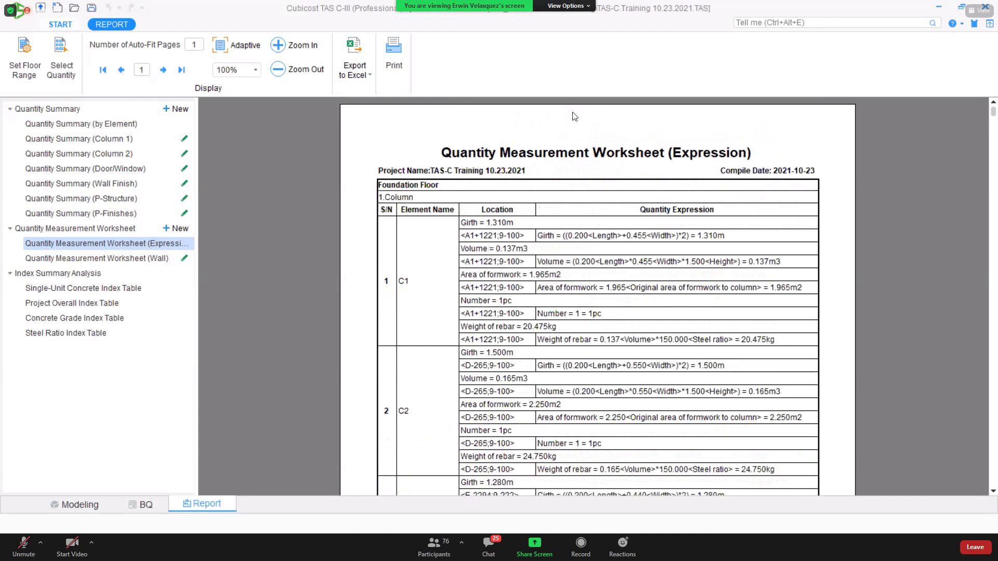
mouse_move(516, 230)
left_mouse_down()
mouse_move(531, 234)
mouse_move(458, 230)
mouse_move(496, 241)
mouse_move(556, 229)
mouse_move(618, 251)
mouse_move(740, 243)
mouse_move(644, 221)
mouse_move(576, 225)
left_mouse_up()
mouse_move(465, 236)
left_mouse_down()
mouse_move(512, 256)
mouse_move(526, 243)
left_mouse_up()
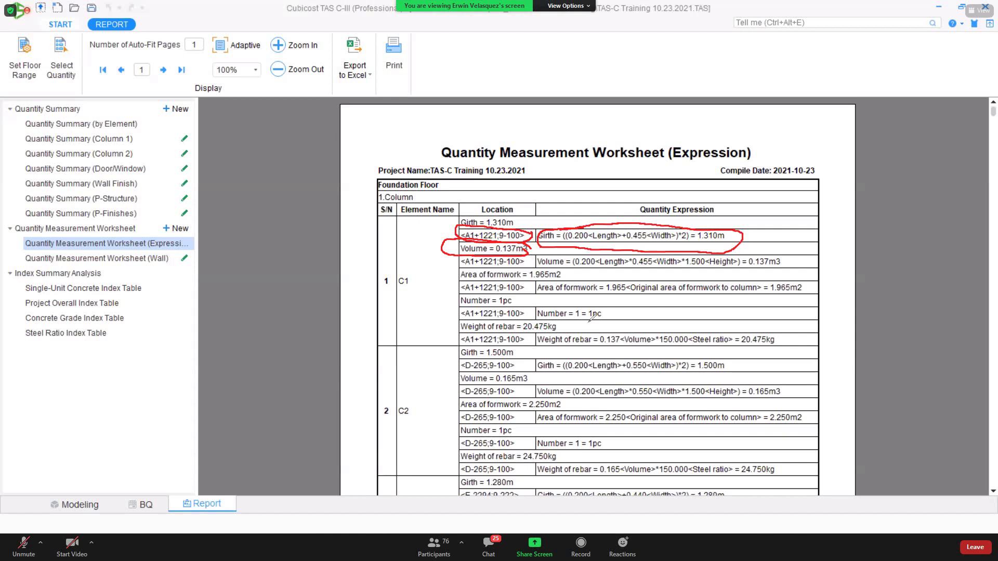
mouse_move(552, 281)
left_mouse_down()
mouse_move(530, 284)
mouse_move(558, 295)
mouse_move(787, 297)
mouse_move(811, 288)
mouse_move(536, 281)
left_mouse_up()
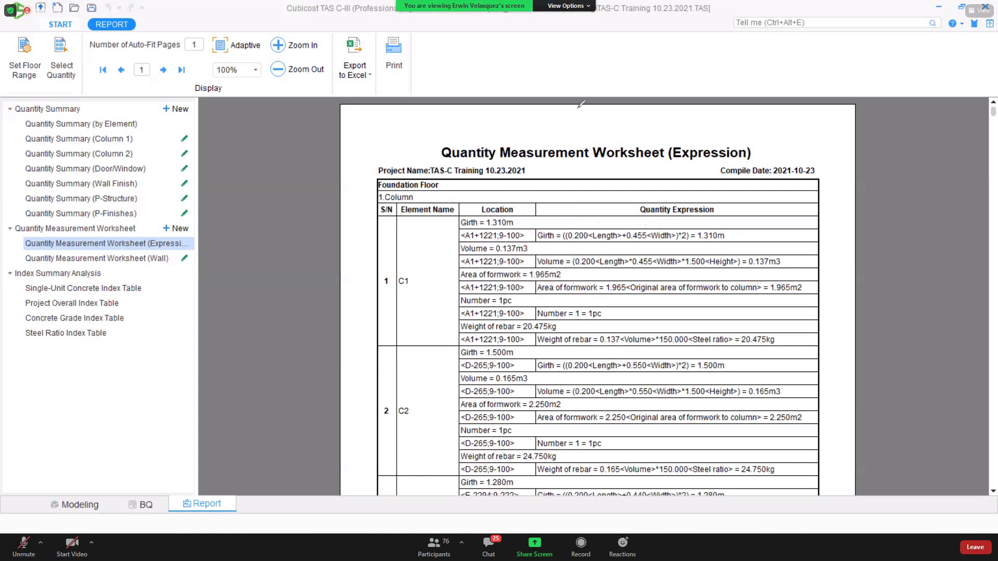
left_click(133, 138)
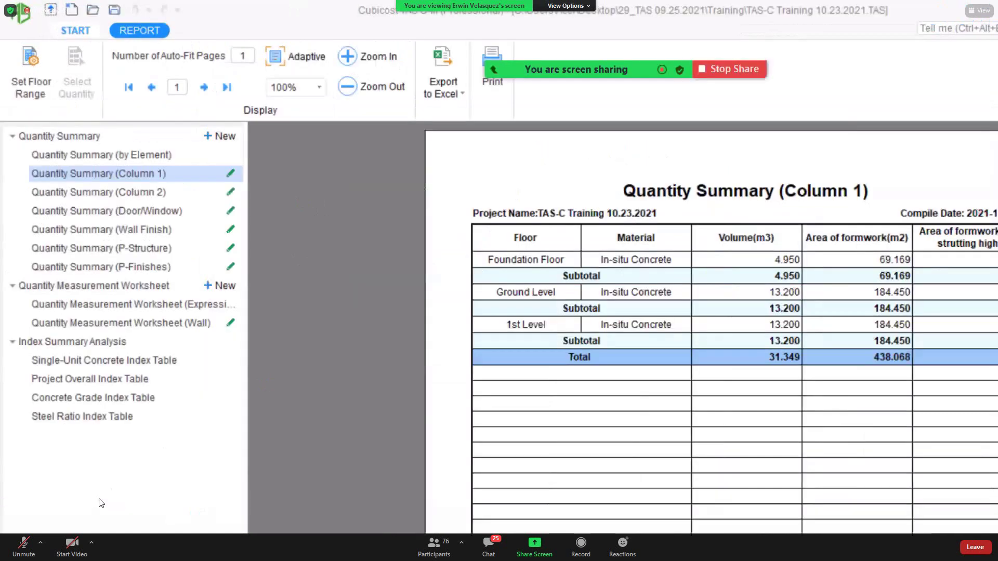
left_click(80, 505)
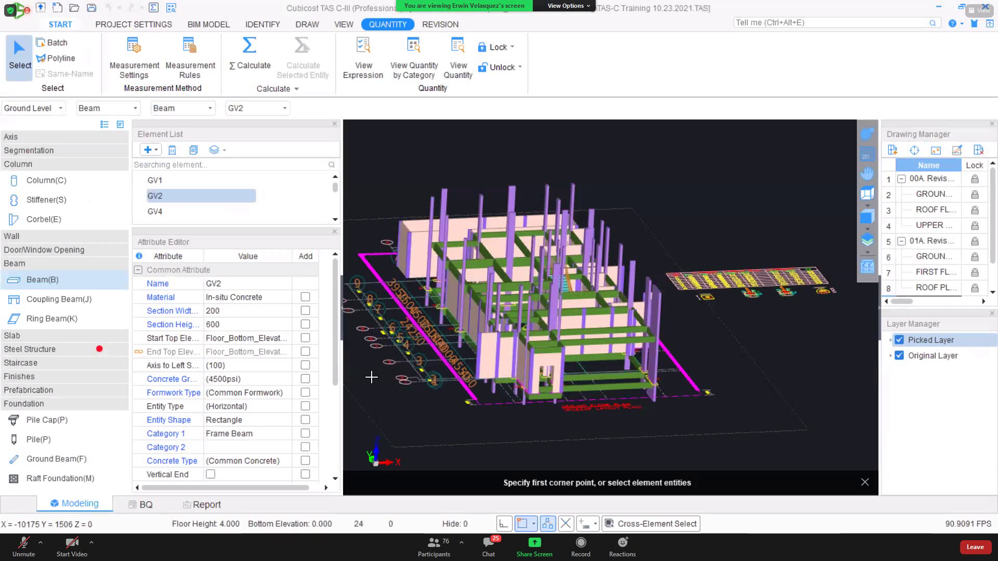
left_click(94, 24)
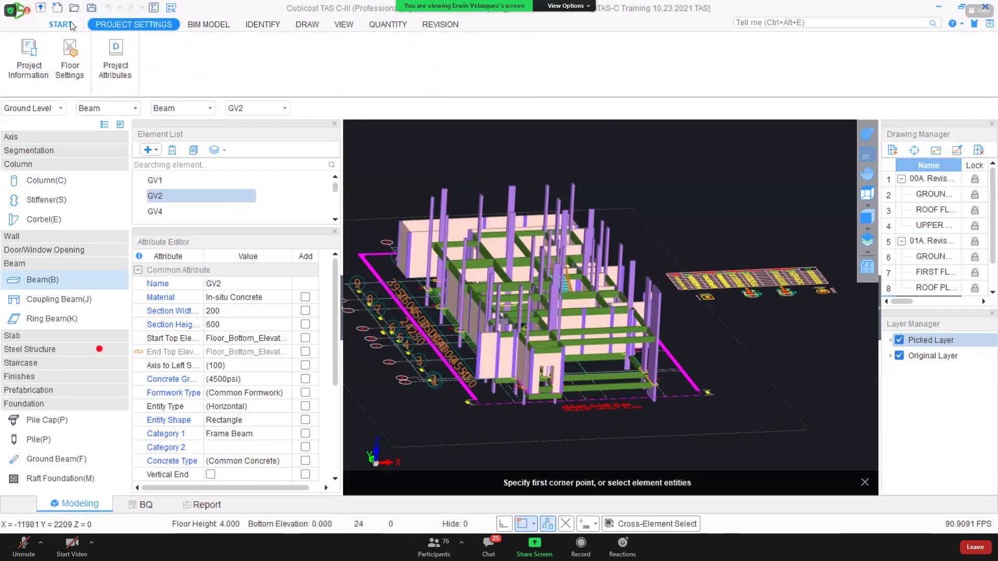
left_click(68, 25)
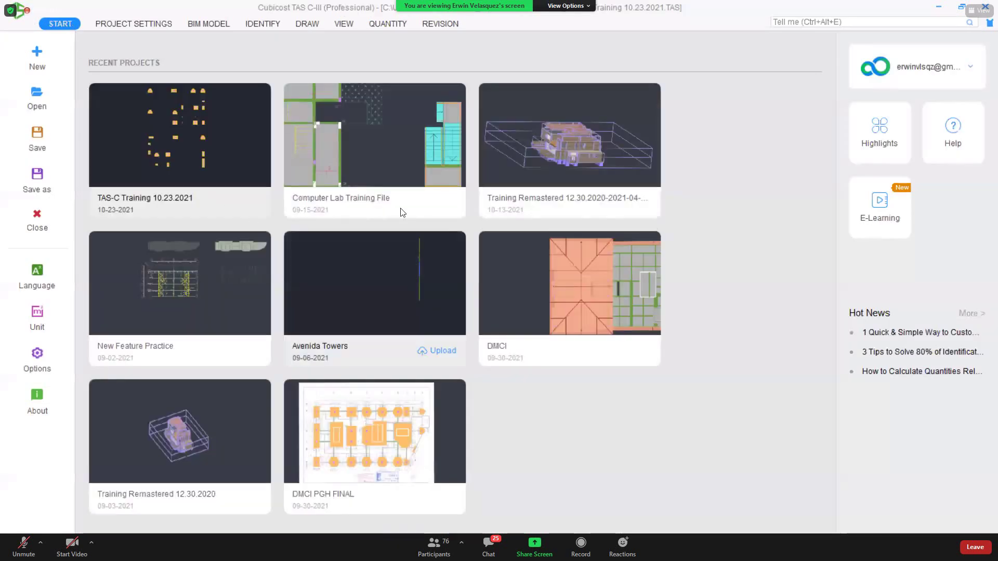
left_click(537, 188)
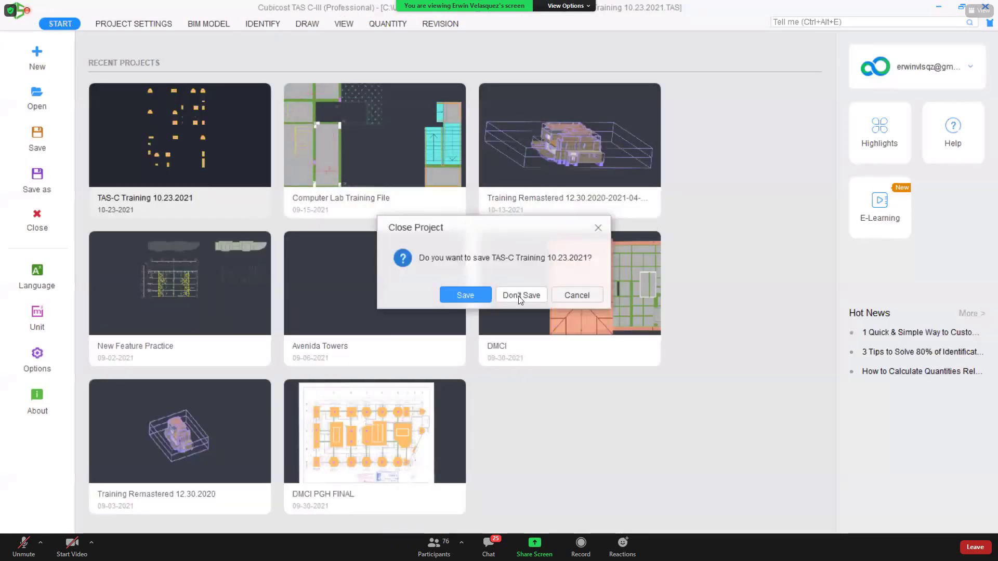
left_click(481, 289)
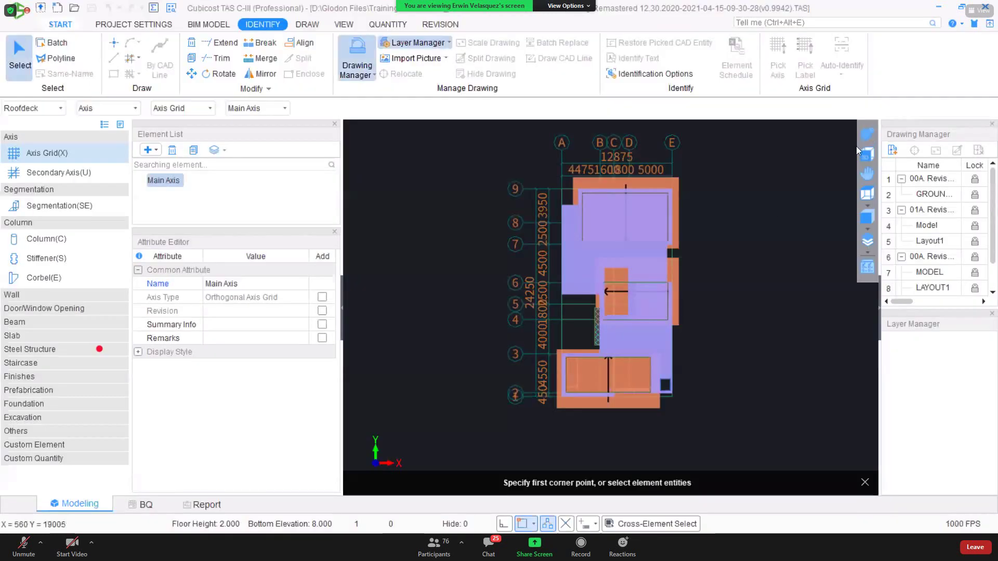
Show the entire building with all floors in 3D and inspect it from another angle.
left_click(866, 137)
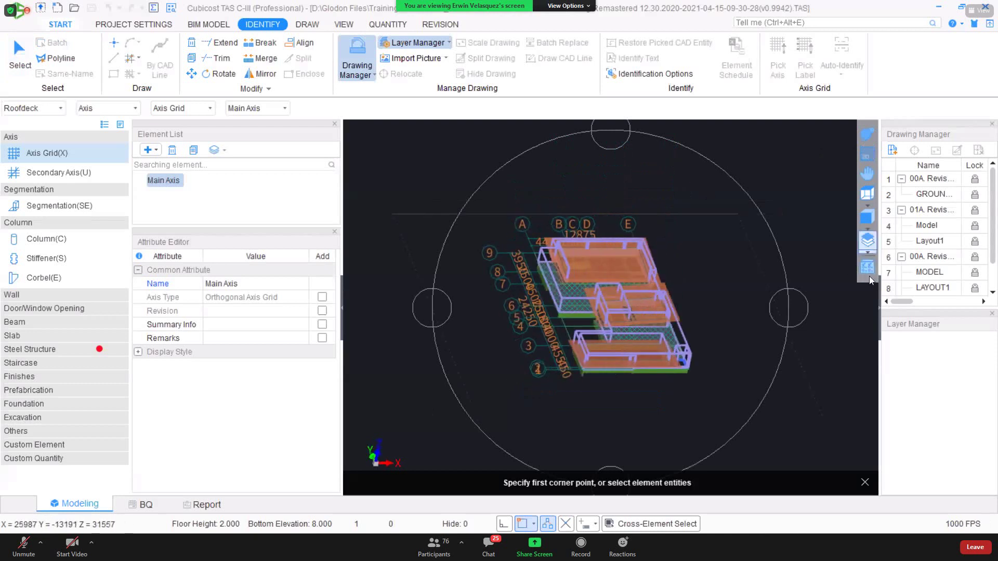
left_click(867, 253)
left_click(915, 292)
scroll(762, 292, "up", 5)
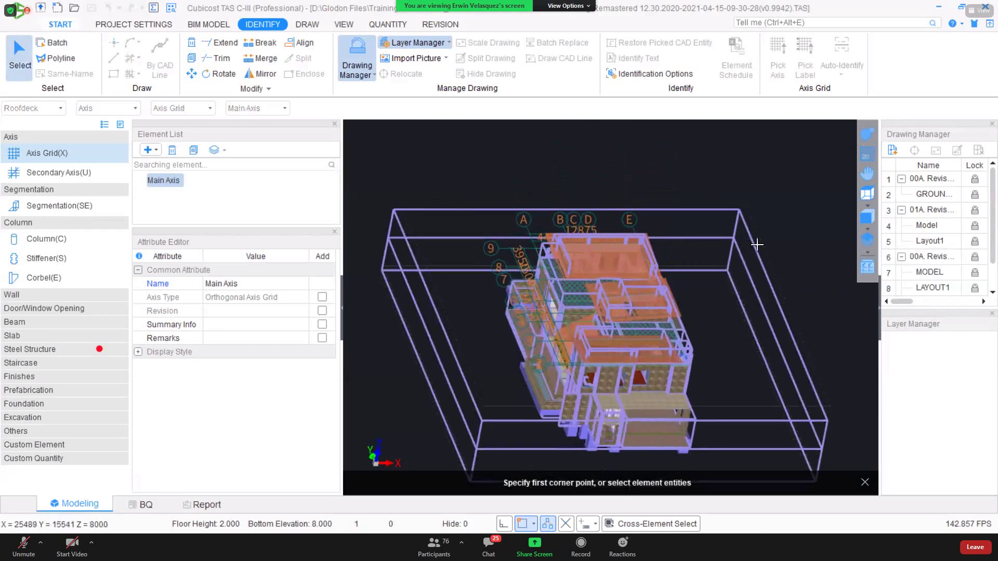
left_click(866, 136)
left_click_drag(688, 283, 585, 347)
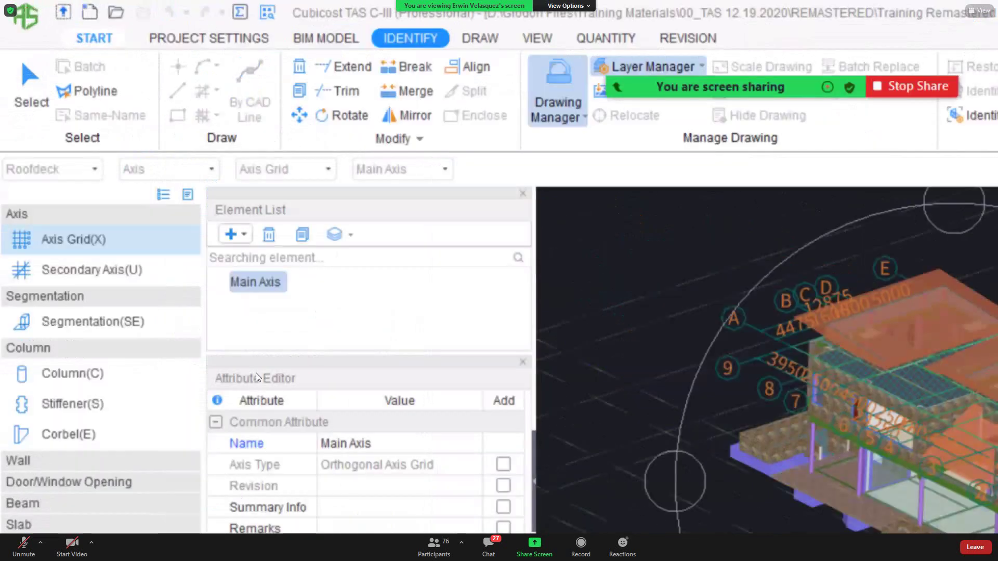
Open the Quantity Summary (Column 1) report for editing and view its element type and quantity selection, closing that dialog without changes.
left_click(202, 504)
left_click(497, 360)
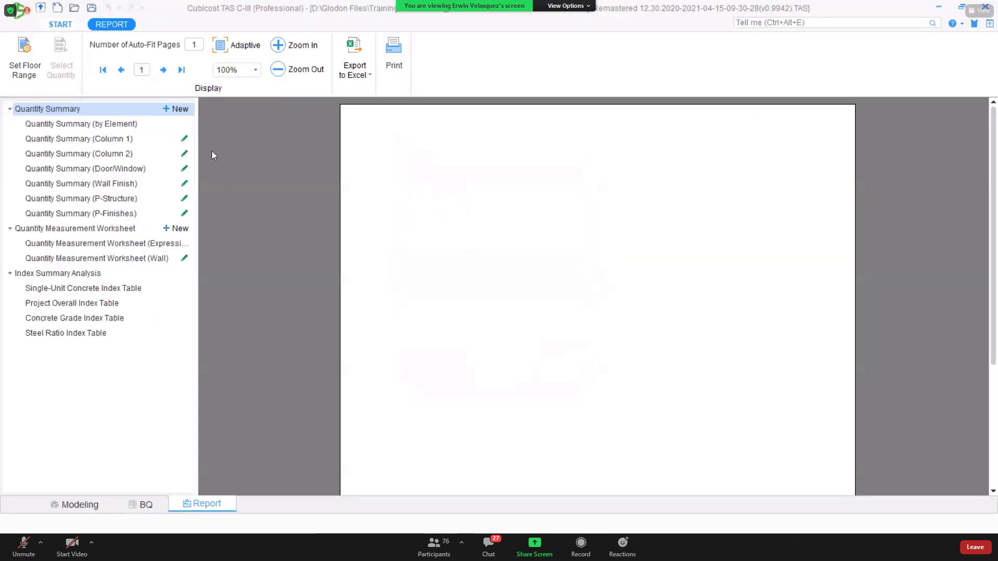
left_click(185, 139)
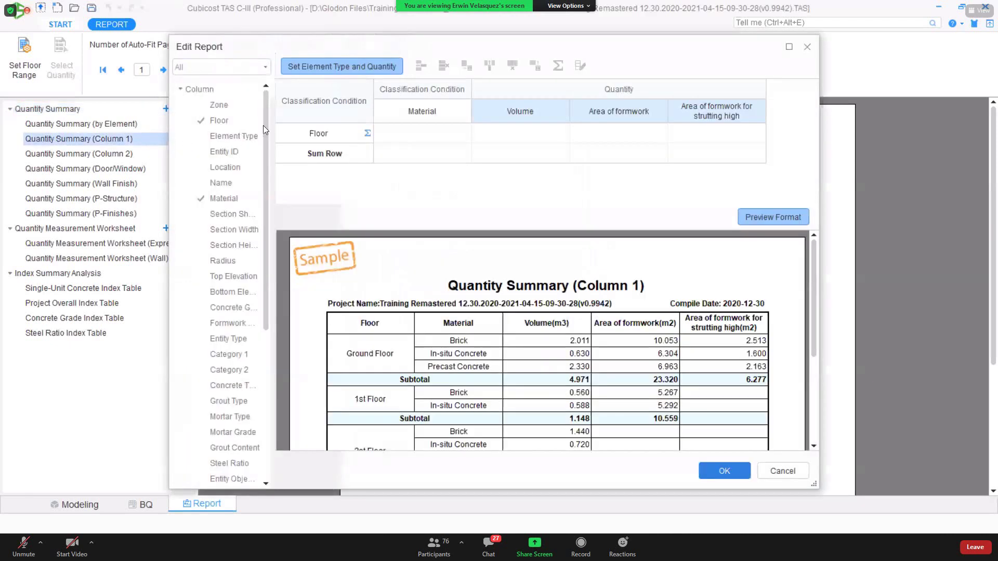
left_click(341, 66)
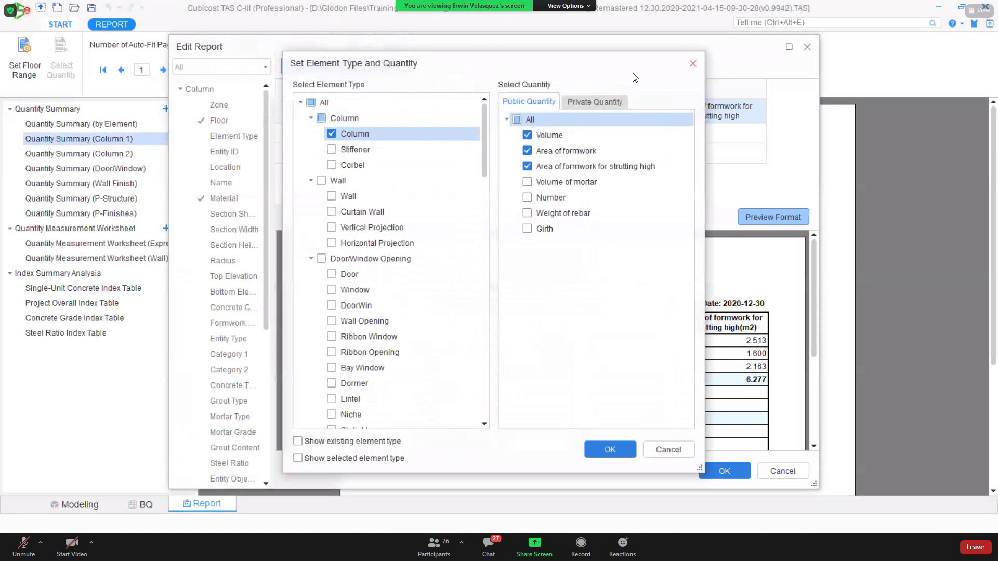
left_click(693, 63)
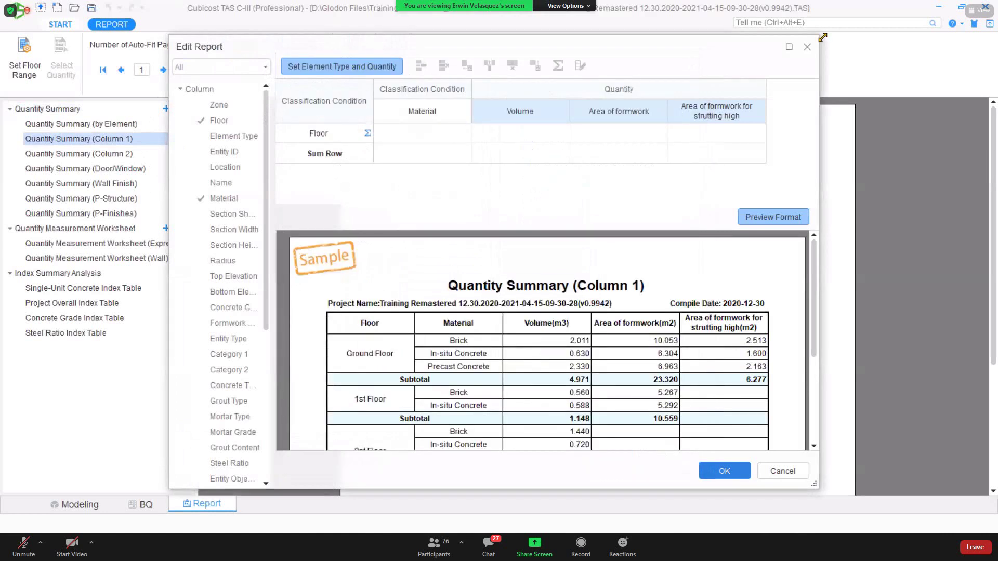
Close the Quantity Summary (Column 1) report editor without changes and switch to the survey links in the Excel workbook Glodon Daily Monitoring.
left_click(807, 47)
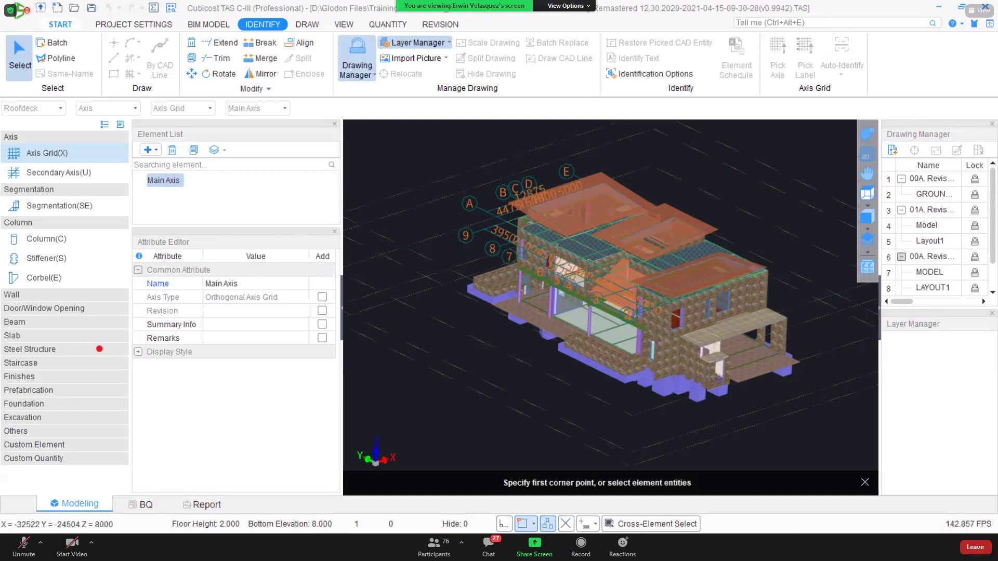
key("alt+Tab")
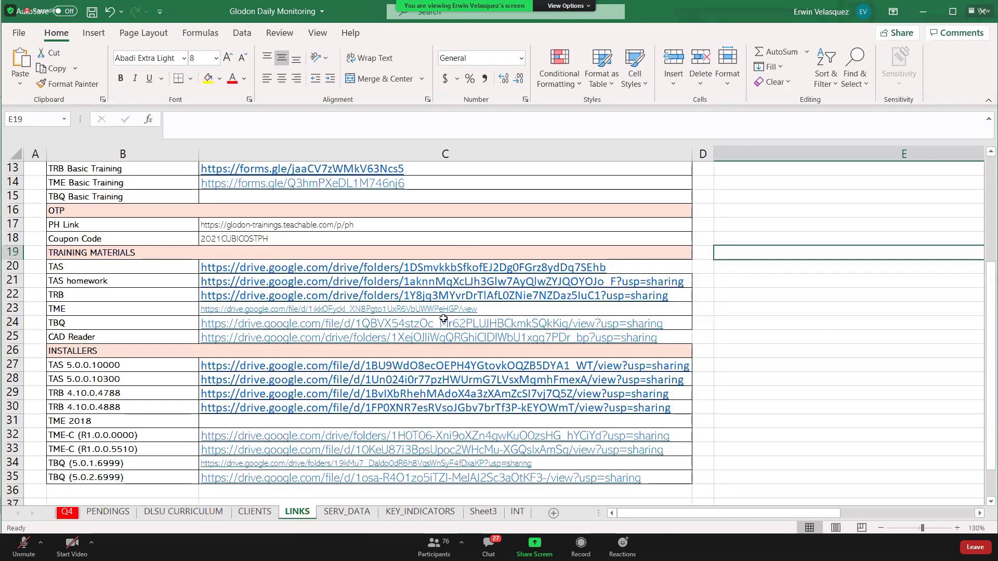
scroll(499, 207, "up", 4)
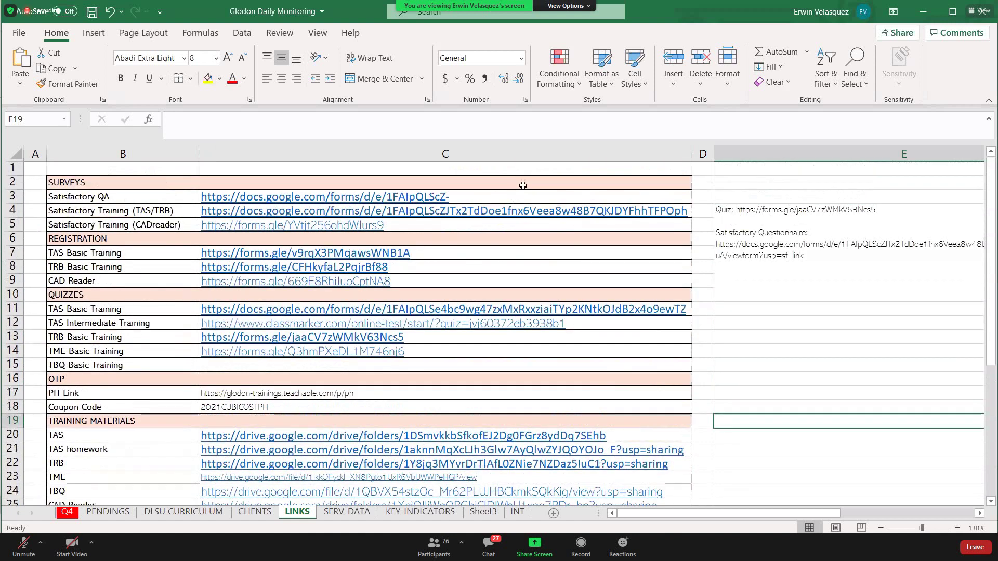
left_click(706, 219)
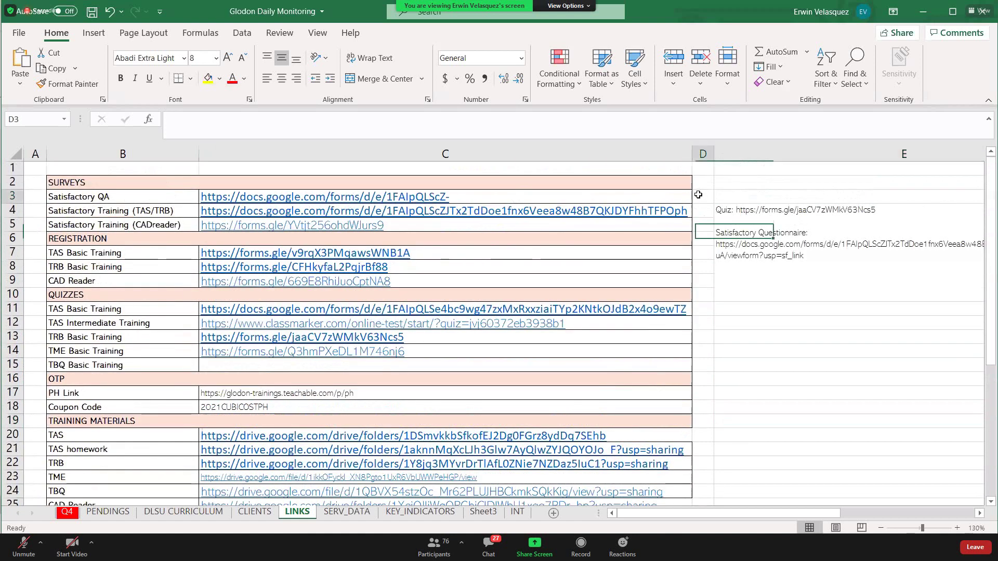
key("Left")
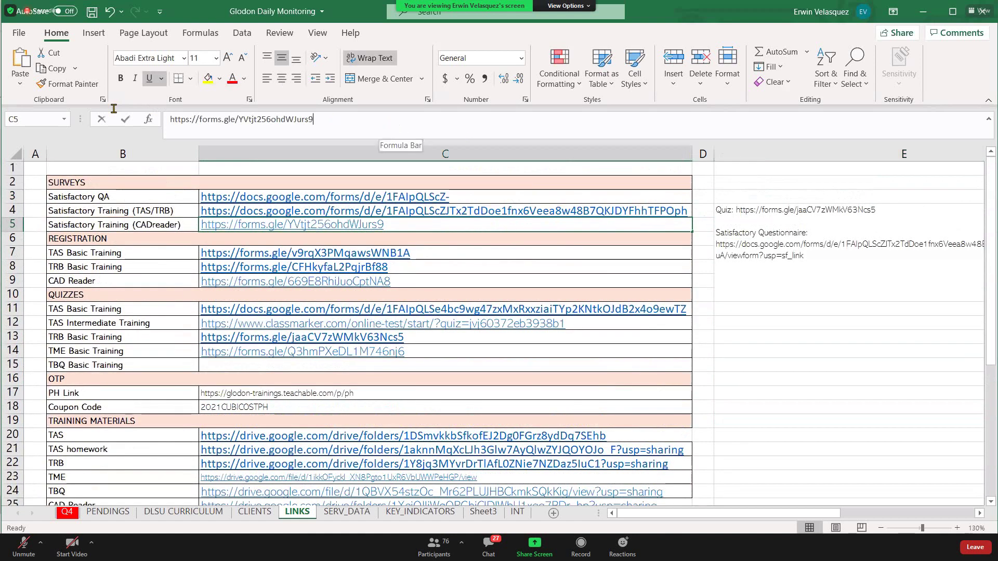
left_click_drag(390, 119, 115, 113)
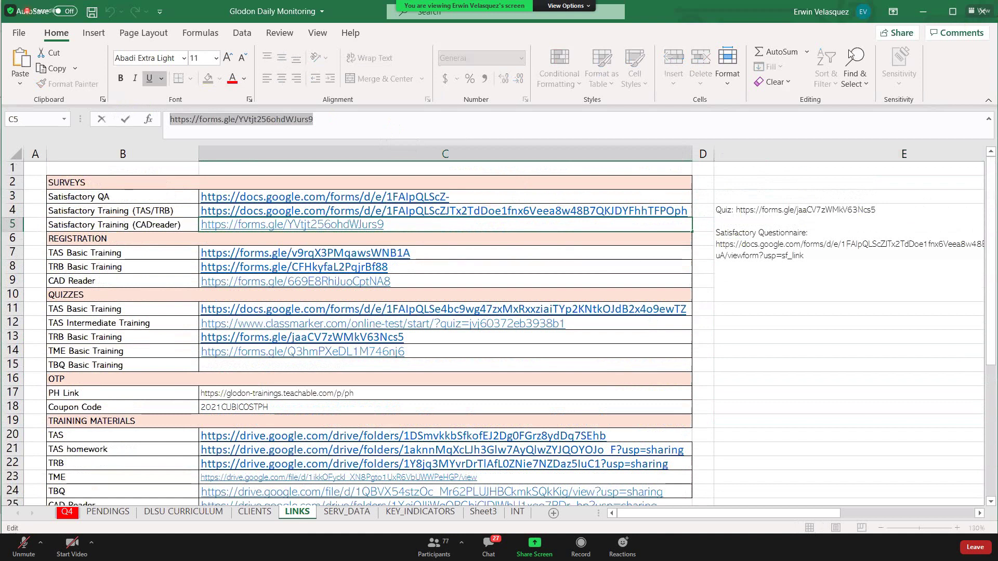
left_click(764, 126)
left_click(708, 214)
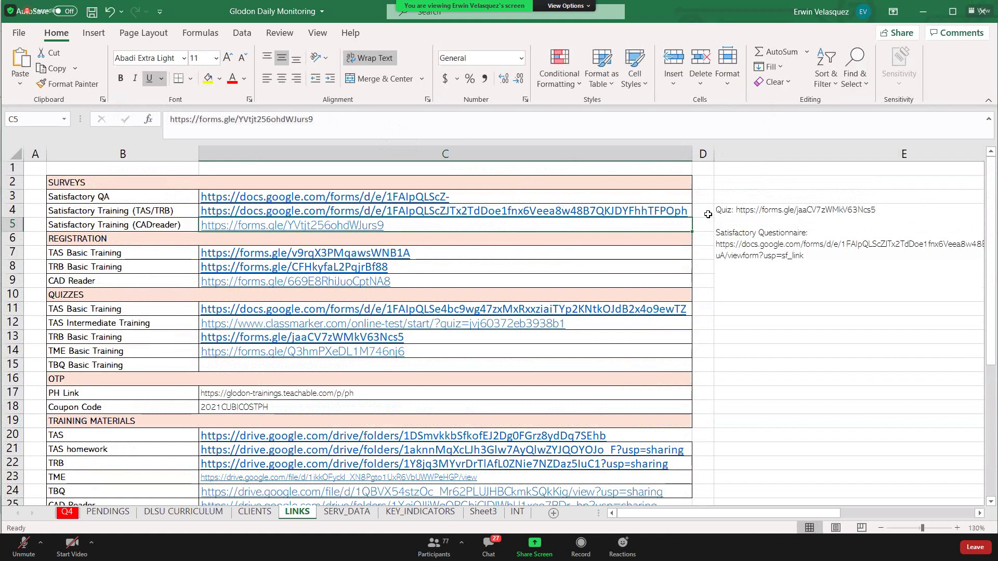
Select the complete Satisfactory Training (TAS/TRB) survey link text in cell C4, and switch back to the Cubicost TAS model.
key("Left")
key("alt+h")
key("w")
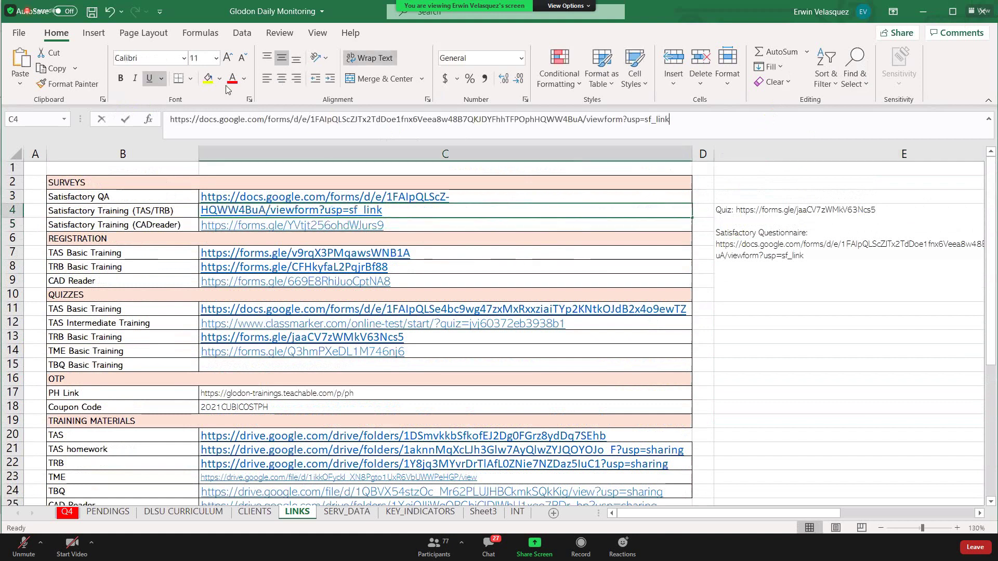
left_click_drag(766, 122, 224, 119)
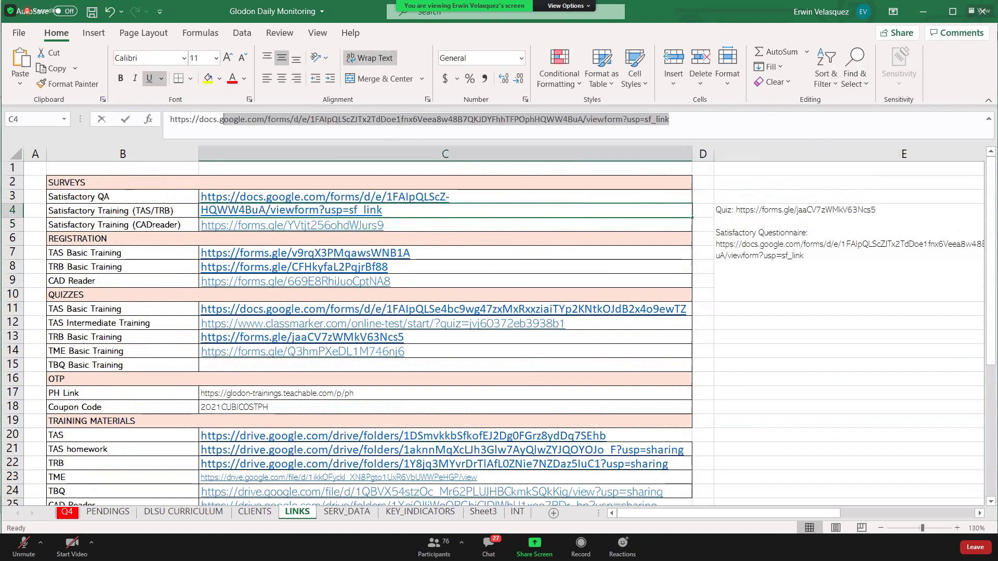
key("ctrl+a")
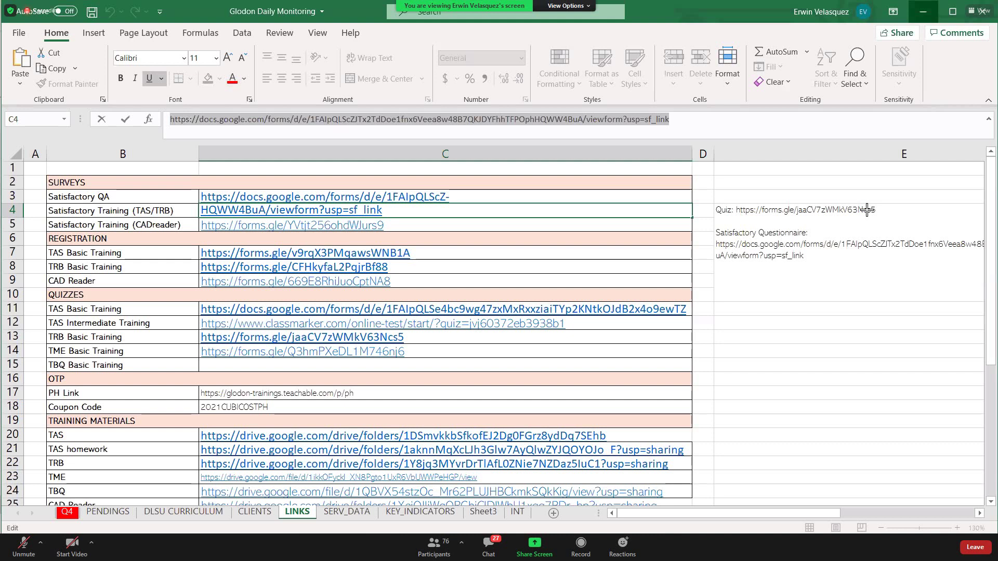
key("alt+Tab")
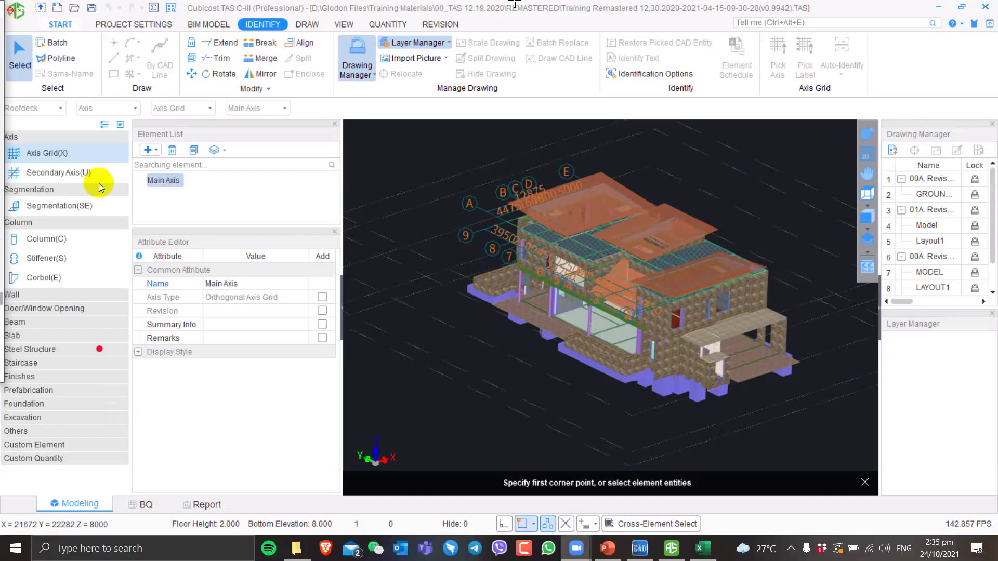
left_click(364, 427)
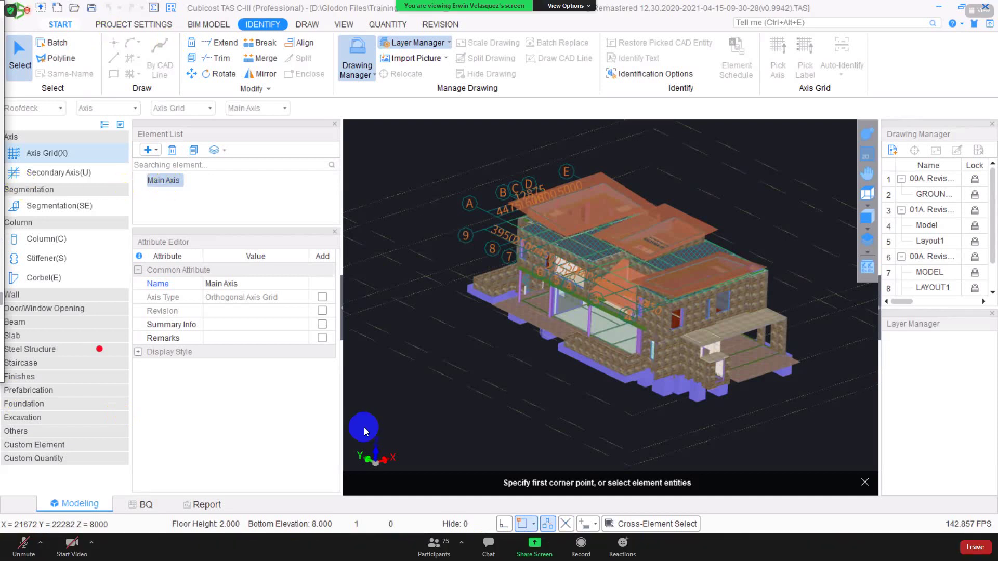